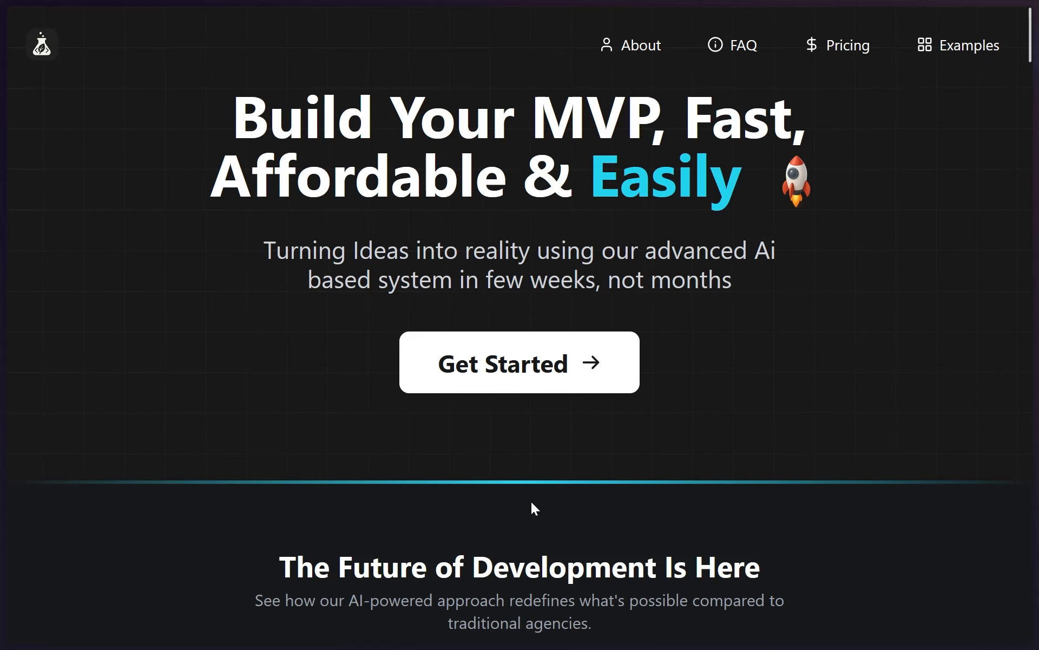
Review the existing MintMVP landing page from the hero section through to the footer, and return to its beginning
key(super+2)
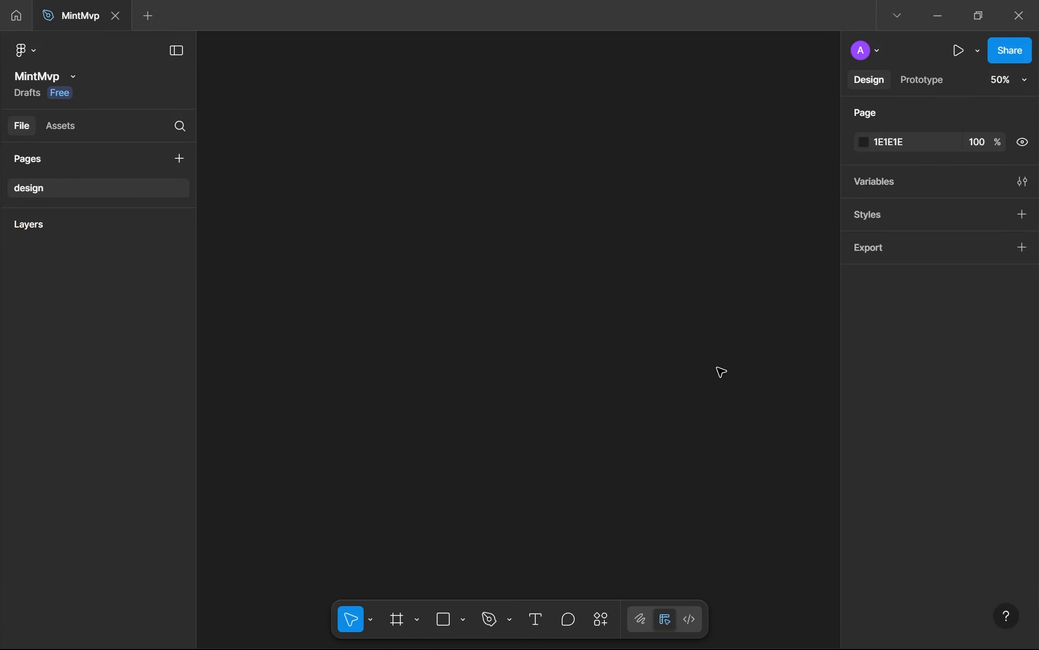
key(super+1)
scroll(710, 369, down, 8)
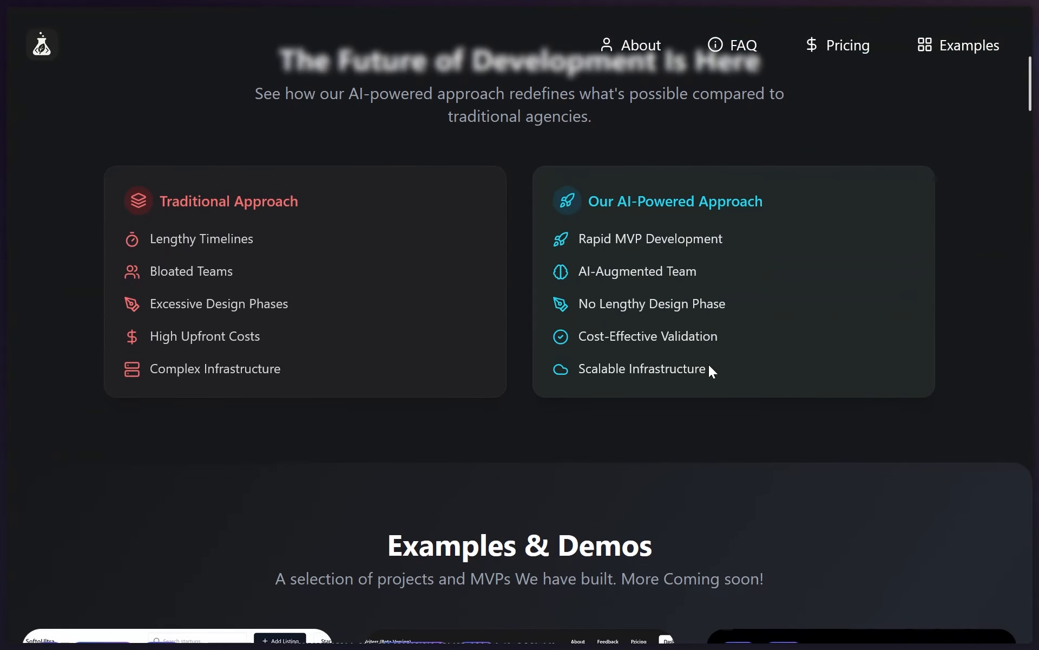
scroll(710, 367, down, 6)
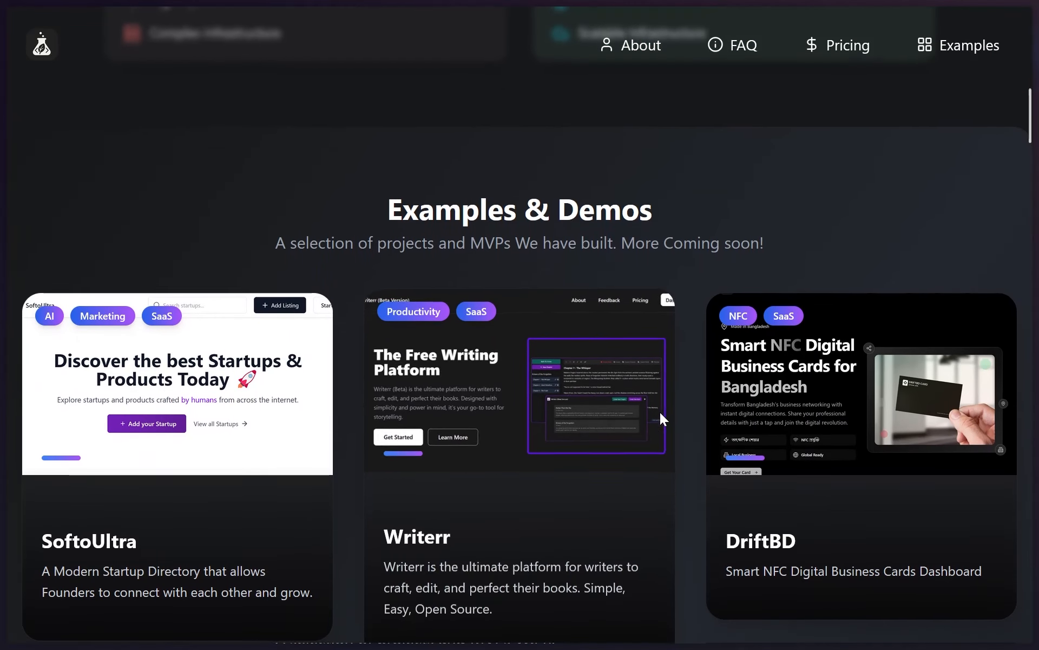
scroll(768, 394, down, 1)
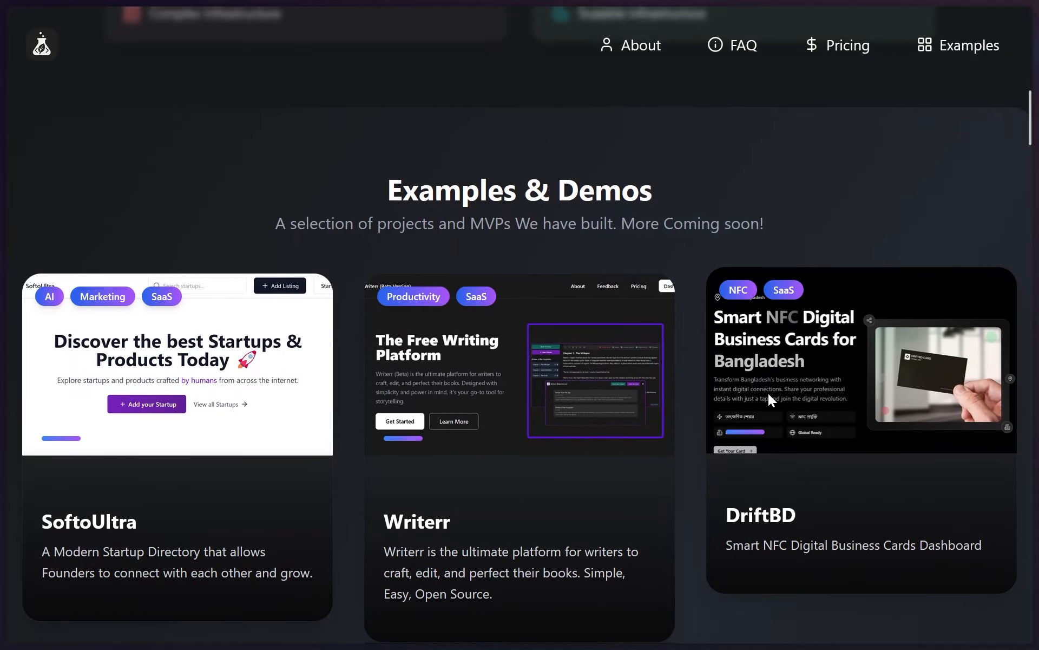
scroll(408, 375, down, 1)
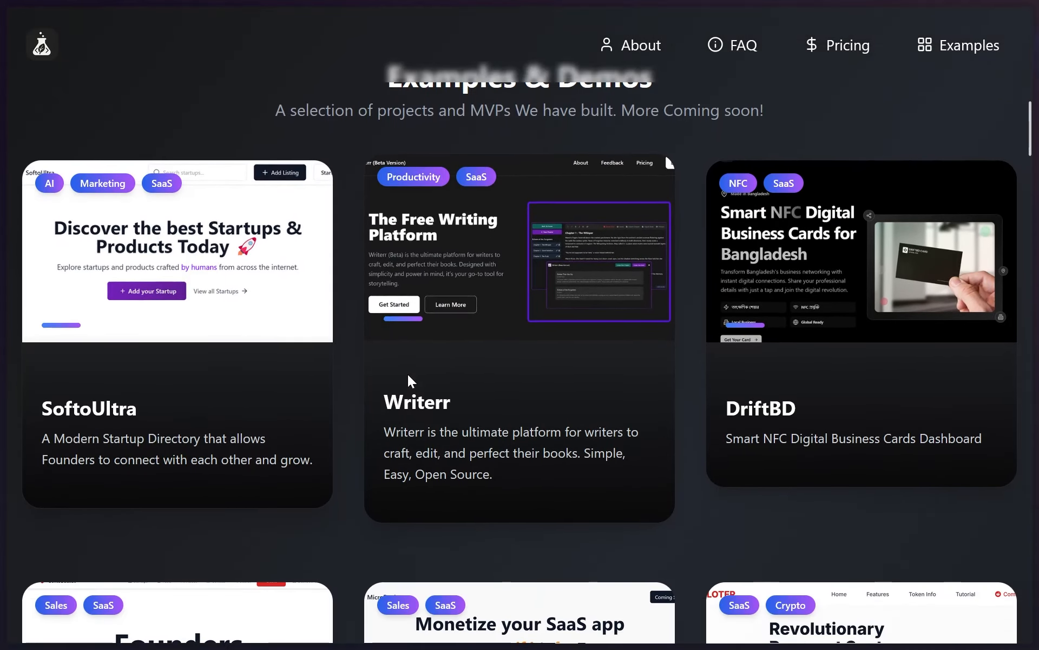
scroll(407, 375, down, 10)
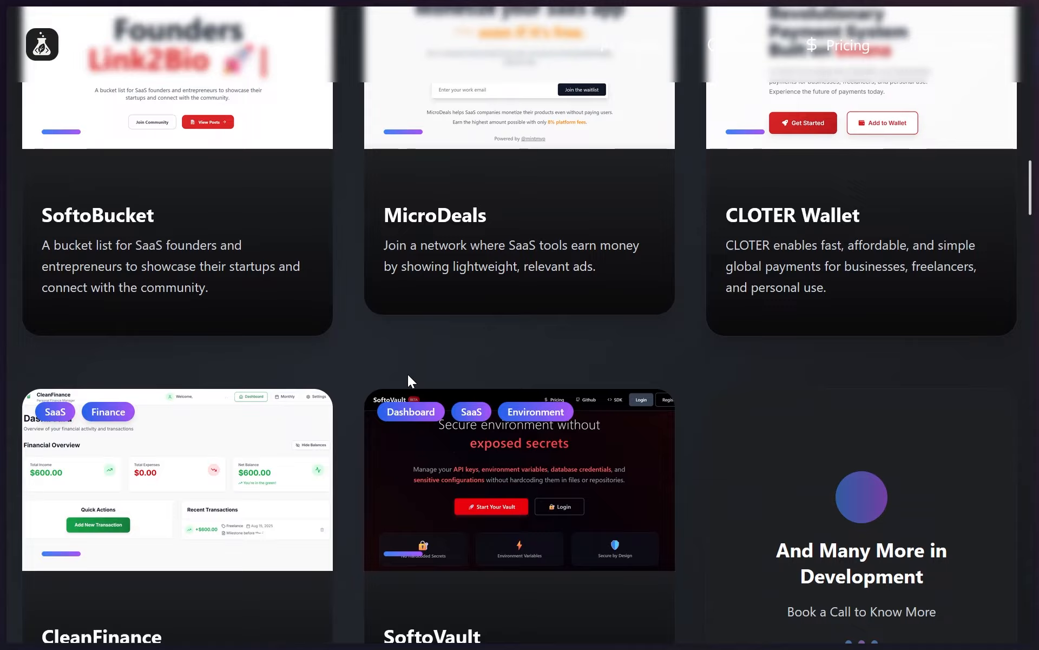
scroll(408, 374, down, 7)
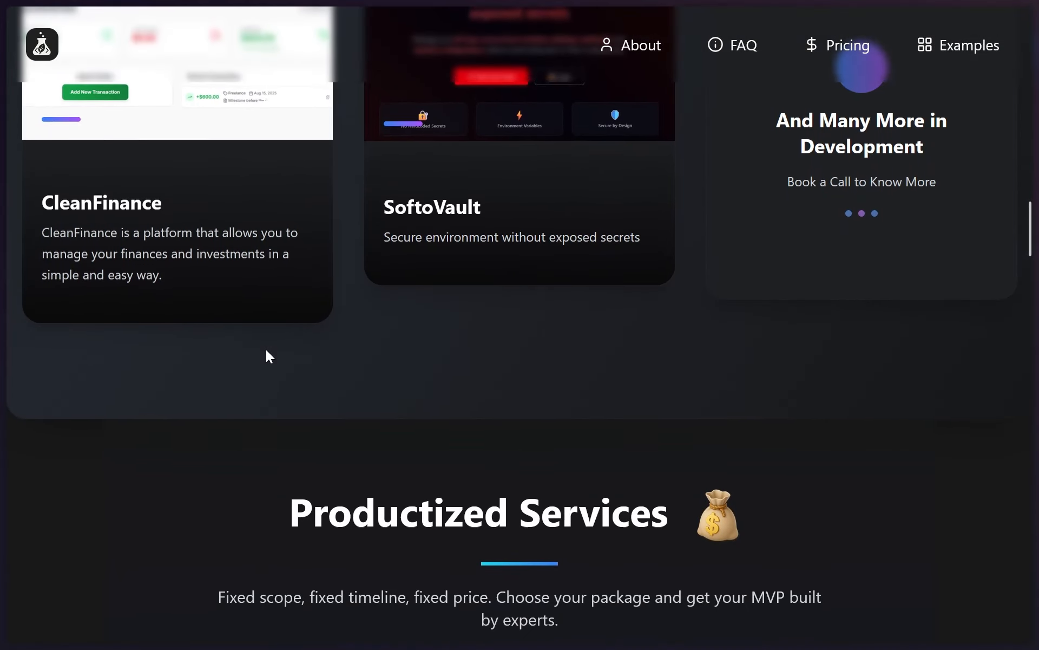
scroll(269, 356, down, 12)
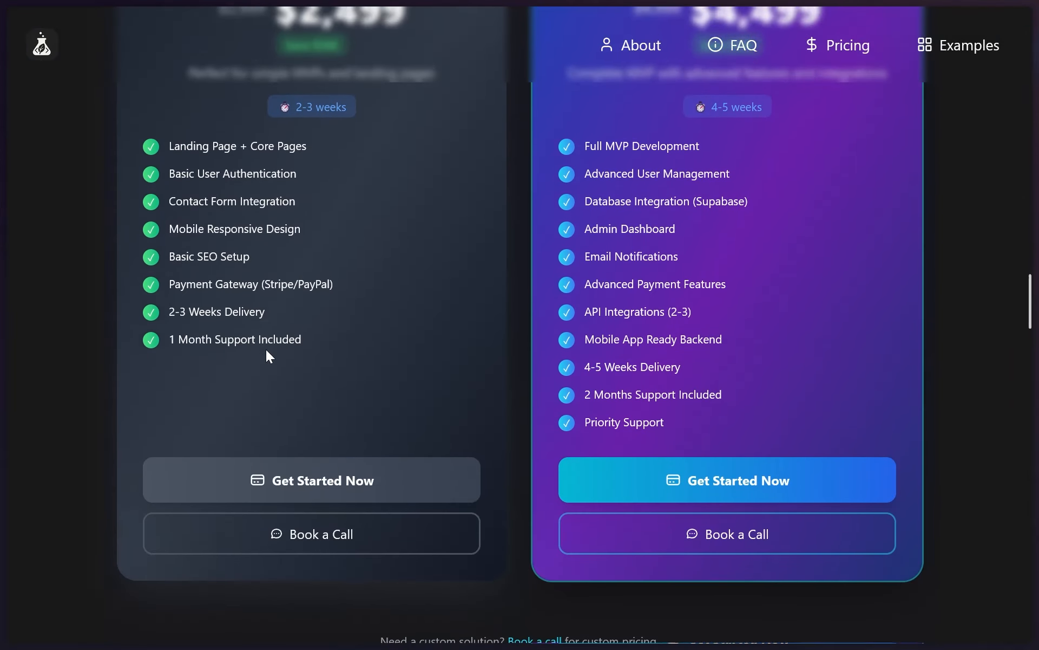
scroll(267, 353, down, 8)
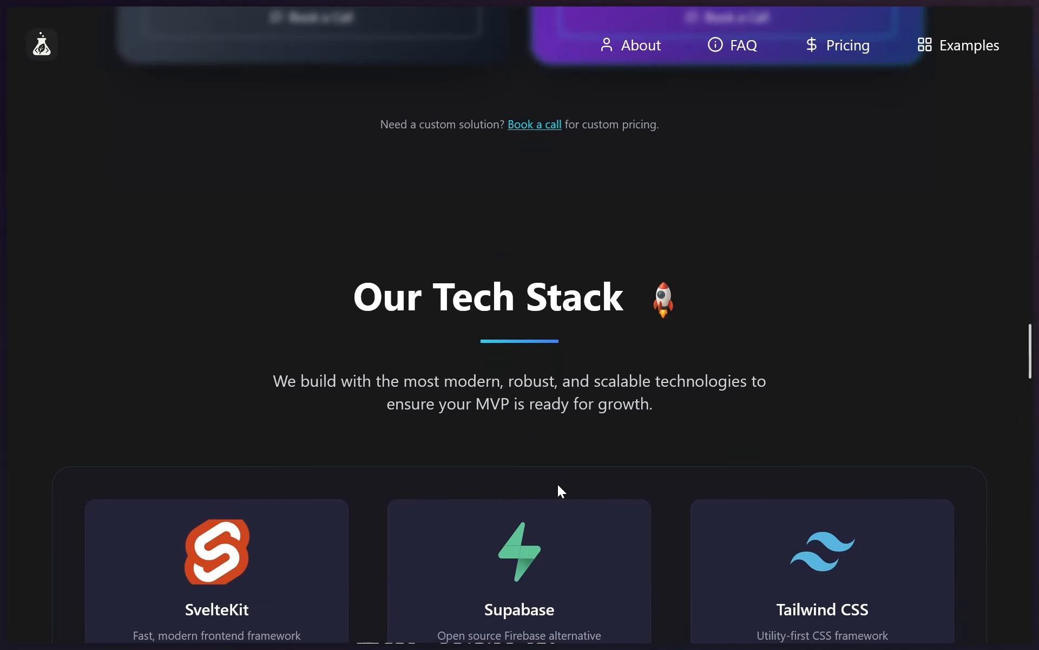
scroll(558, 486, down, 10)
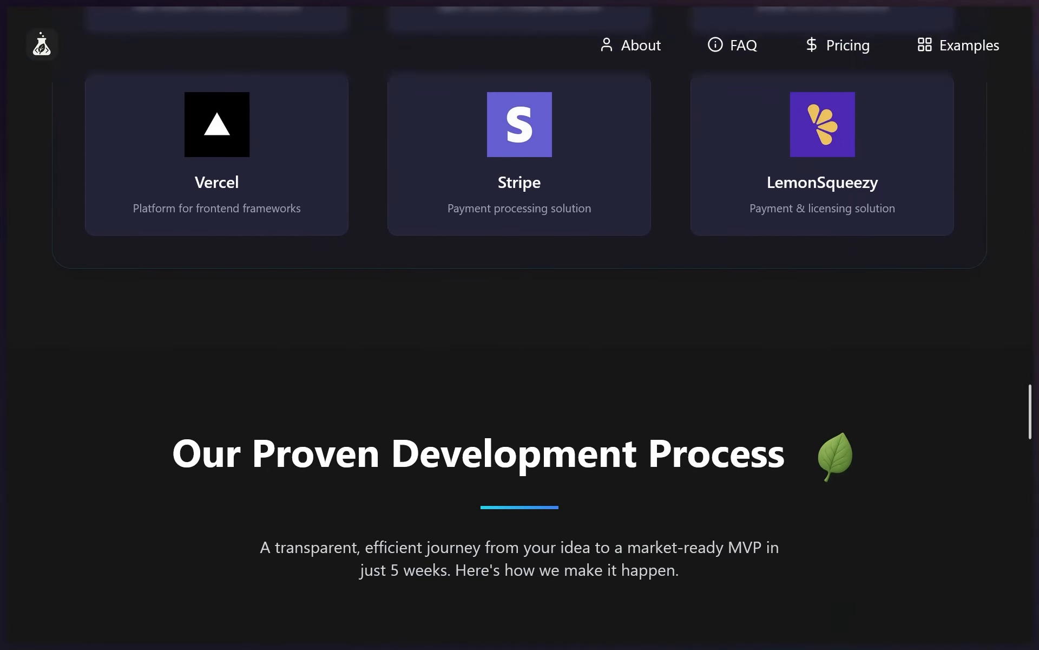
scroll(716, 519, down, 3)
scroll(716, 520, down, 1)
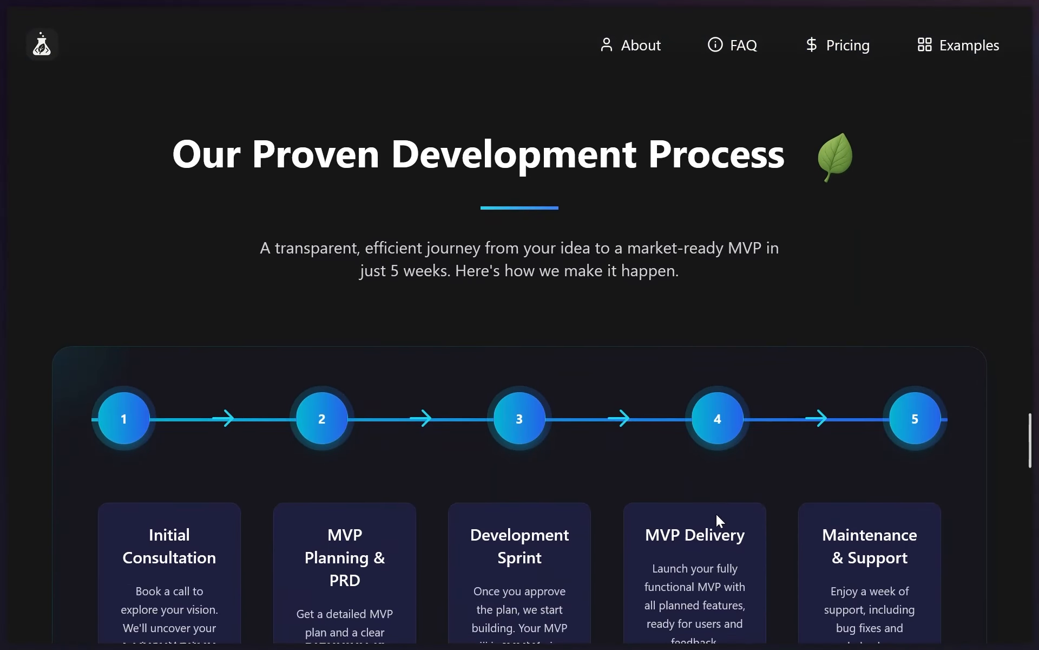
scroll(717, 516, down, 8)
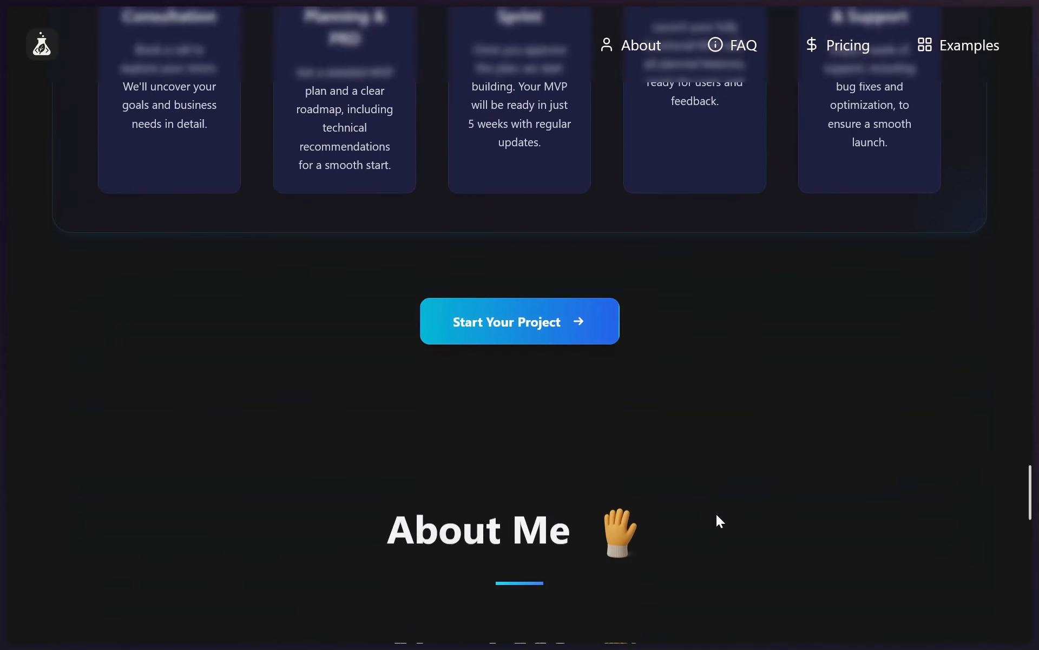
scroll(716, 515, down, 3)
scroll(717, 515, down, 8)
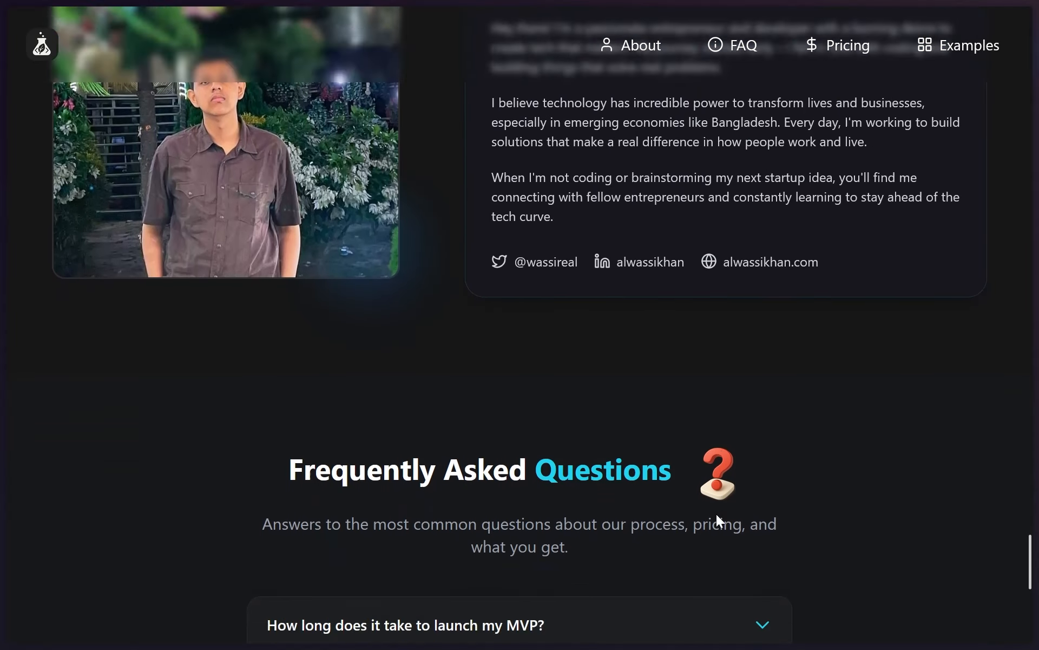
scroll(717, 515, down, 5)
scroll(722, 374, down, 4)
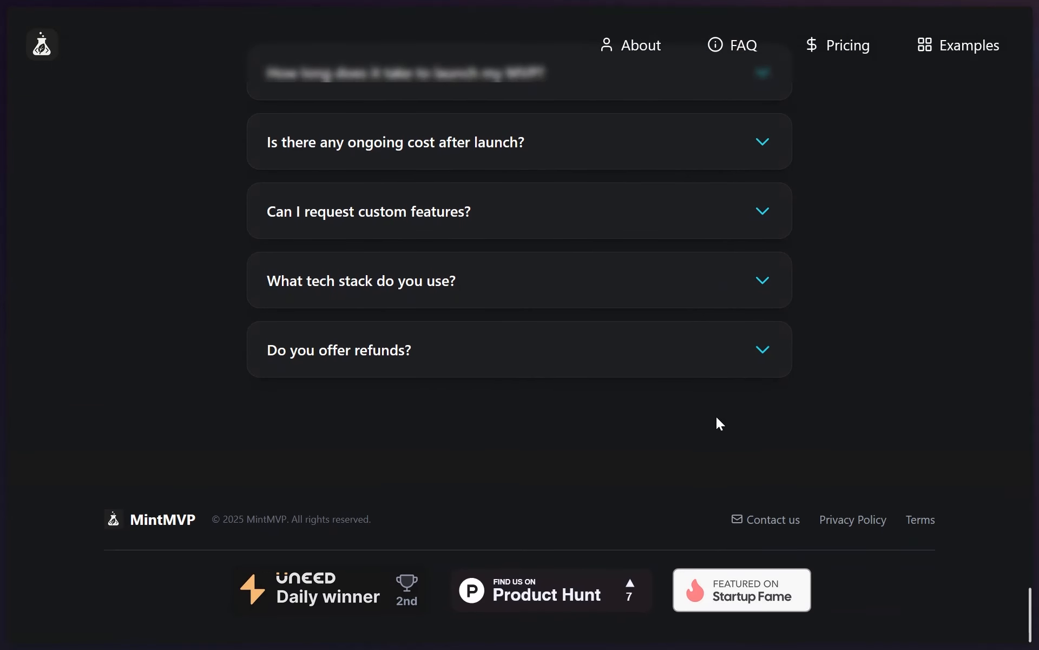
middle_click(682, 432)
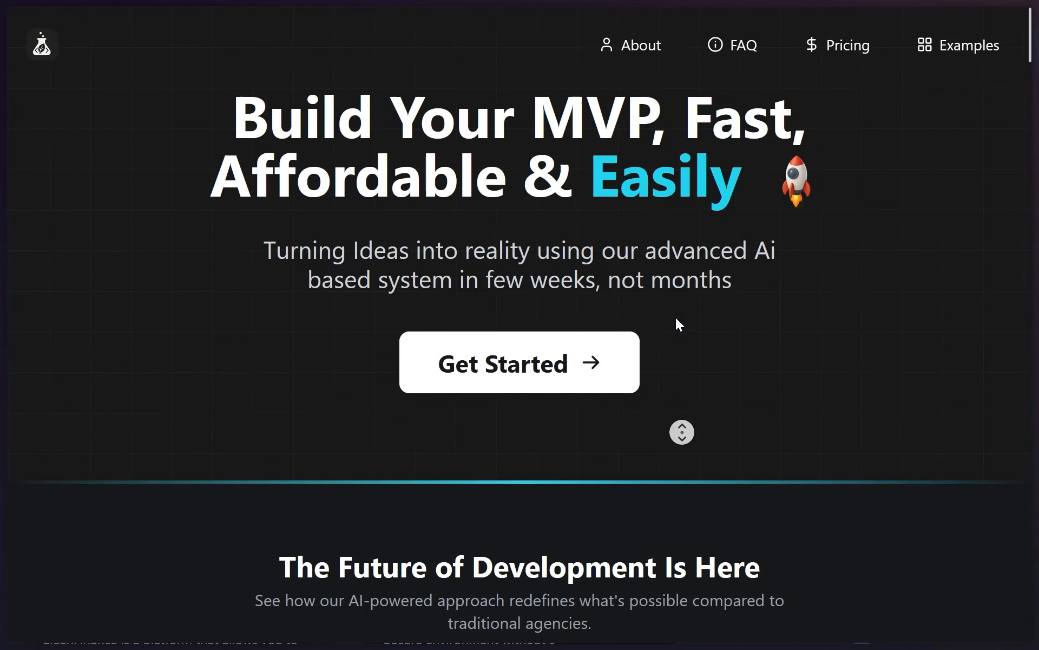
middle_click(676, 317)
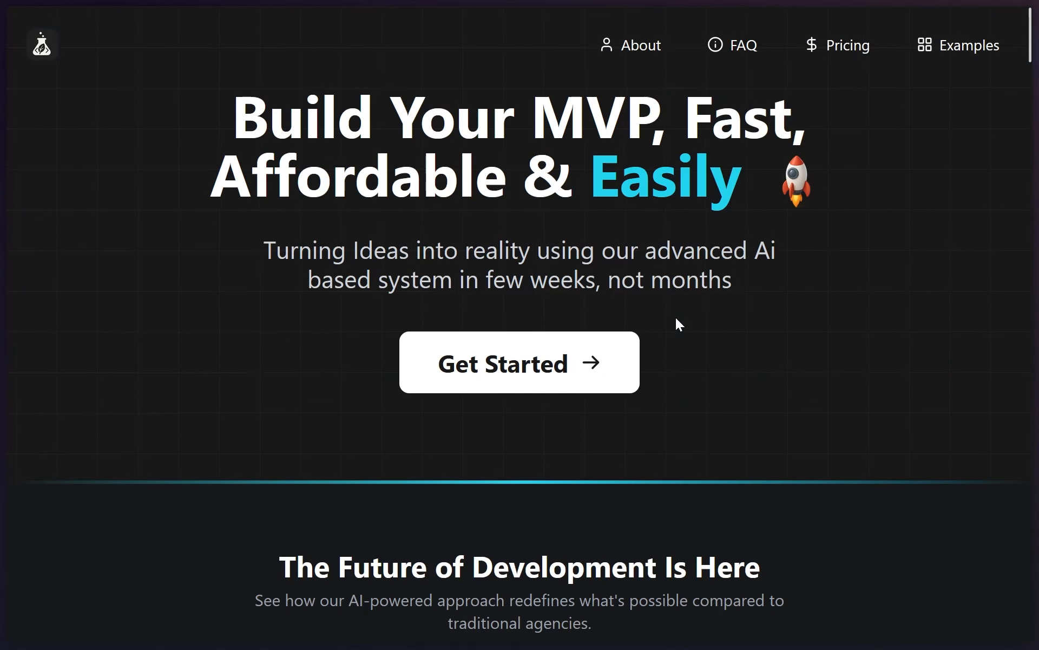
Switch to Figma and rename the design file MintMVP
key(super)
key(alt+Tab)
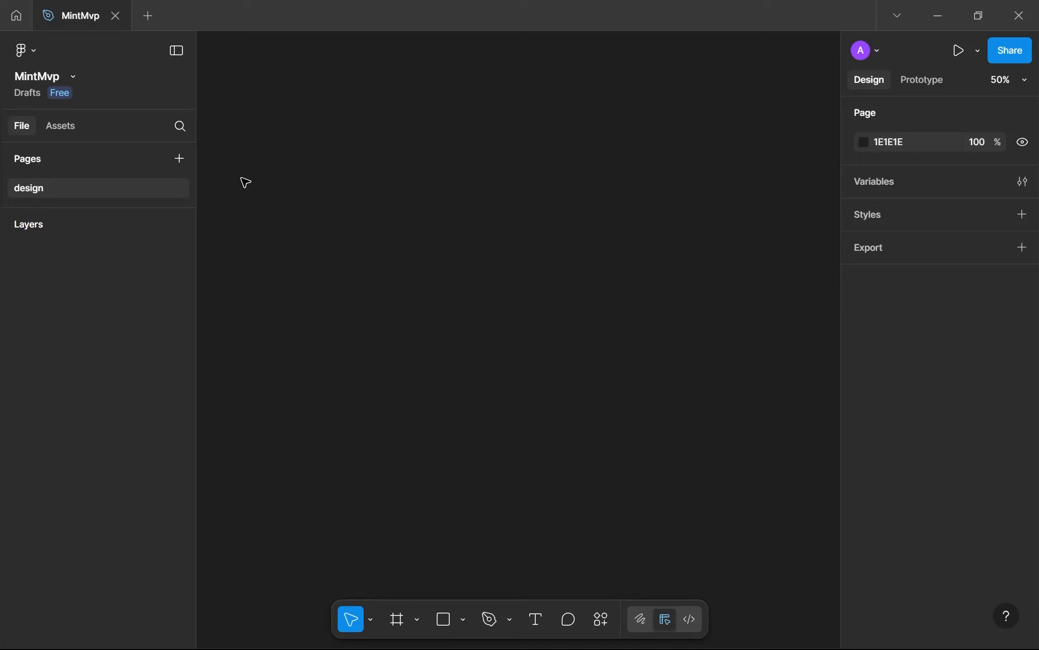
key(alt+Tab)
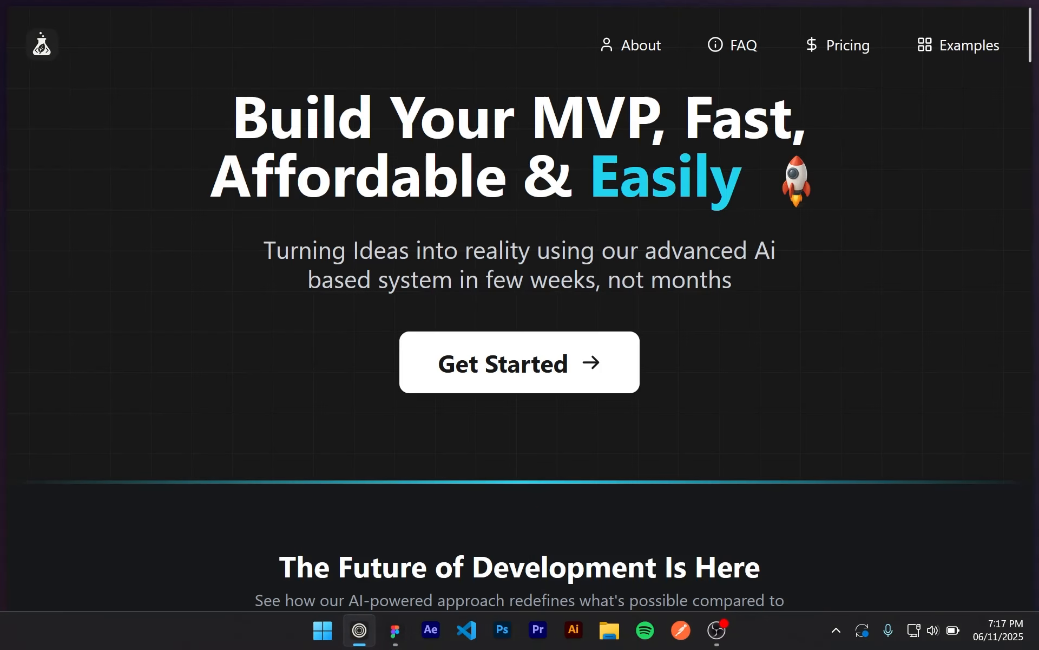
key(alt+Tab)
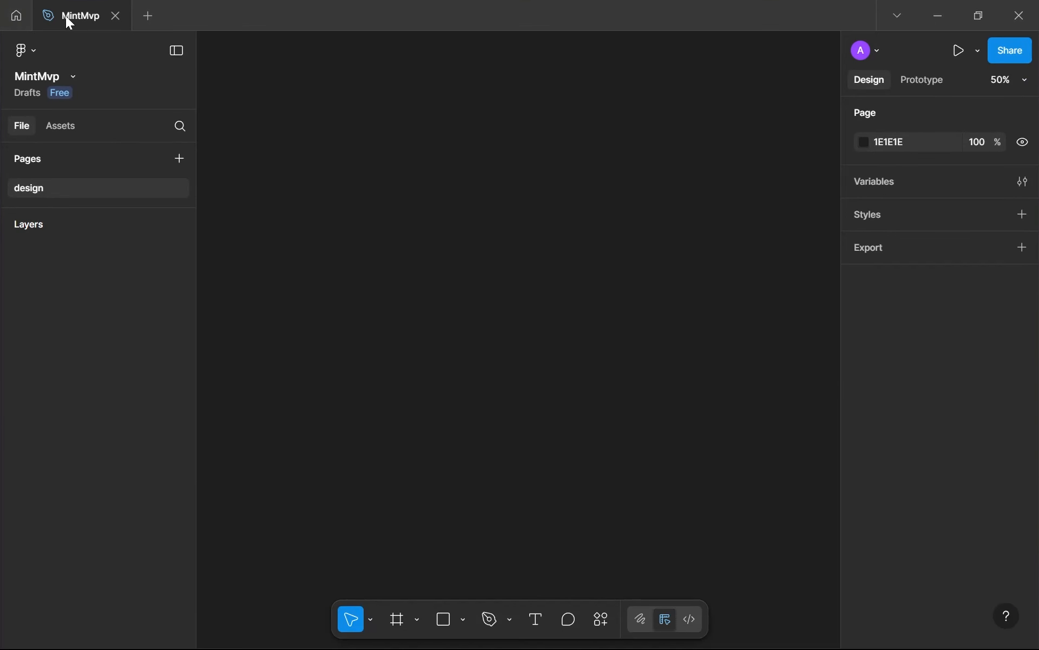
click(88, 16)
key(BackSpace)
key(BackSpace)
text(VPf)
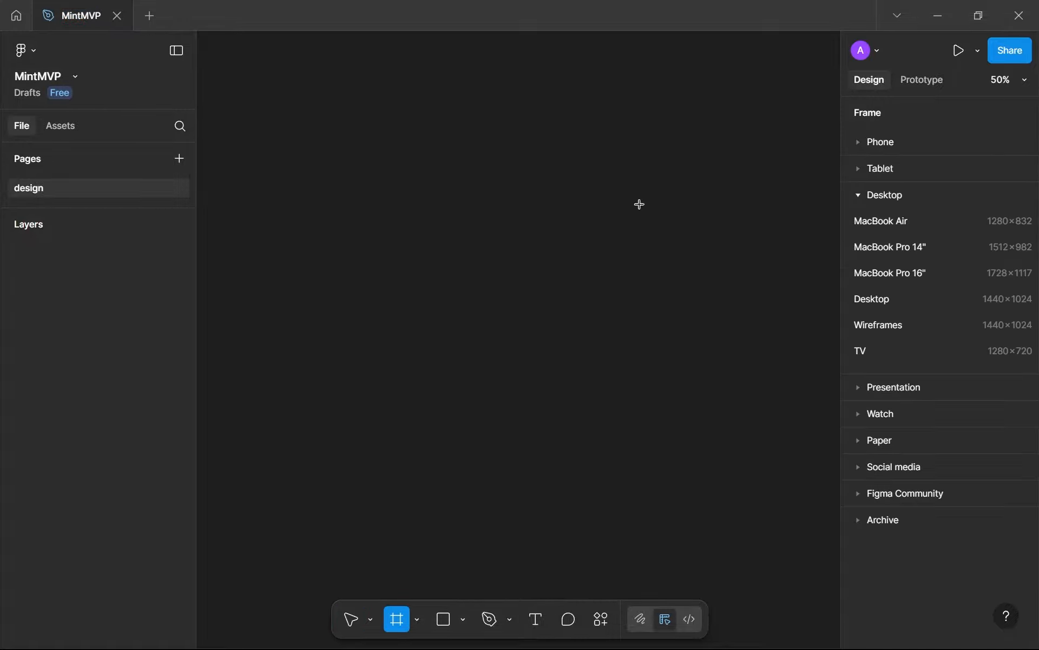
Create a 1440 × 1024 frame on the canvas from the Desktop preset
click(892, 301)
click(267, 74)
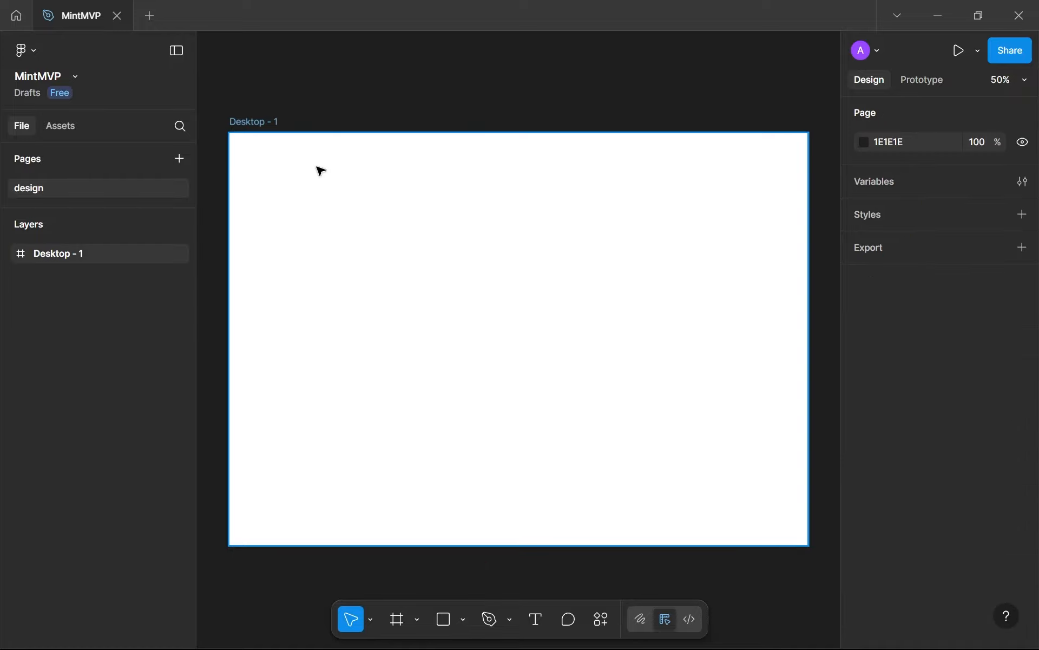
Rename the new desktop frame to landing--desktop
key(super+1)
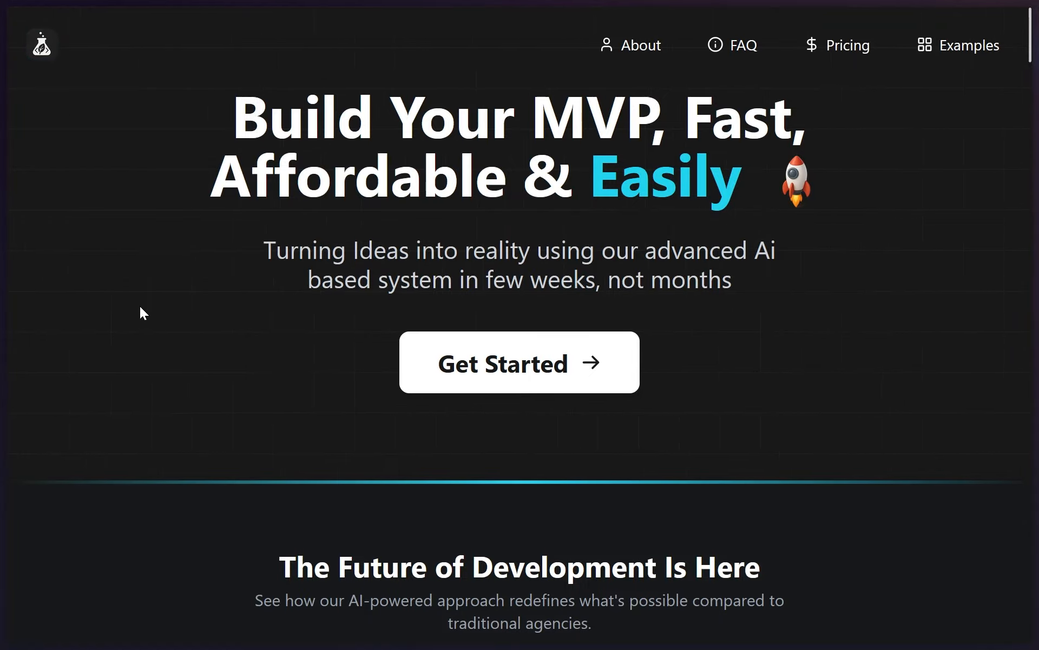
key(super+2)
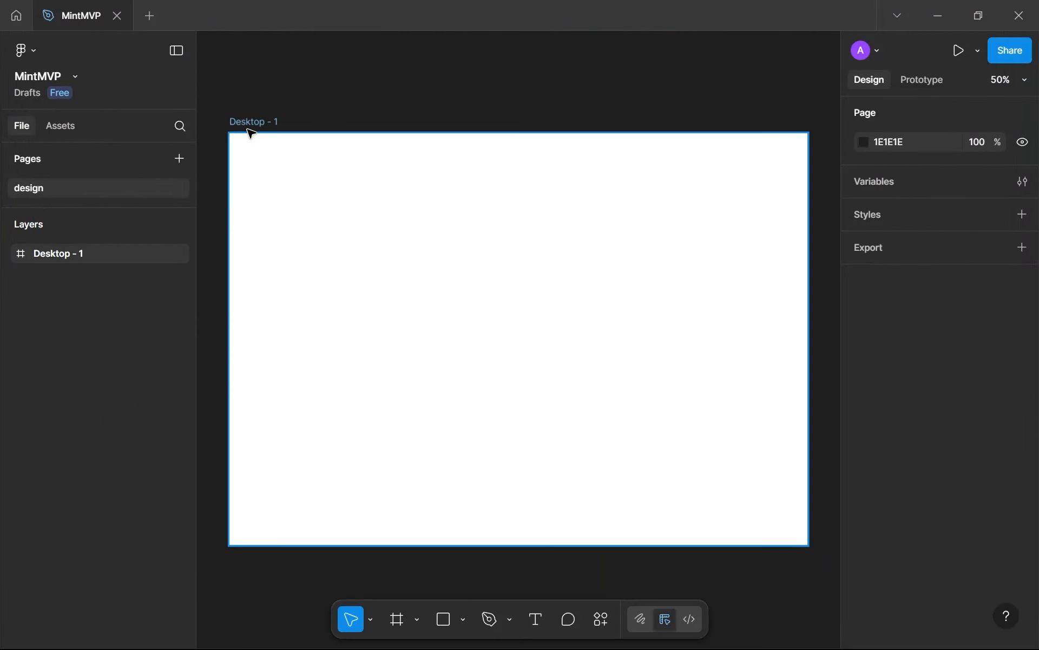
click(250, 131)
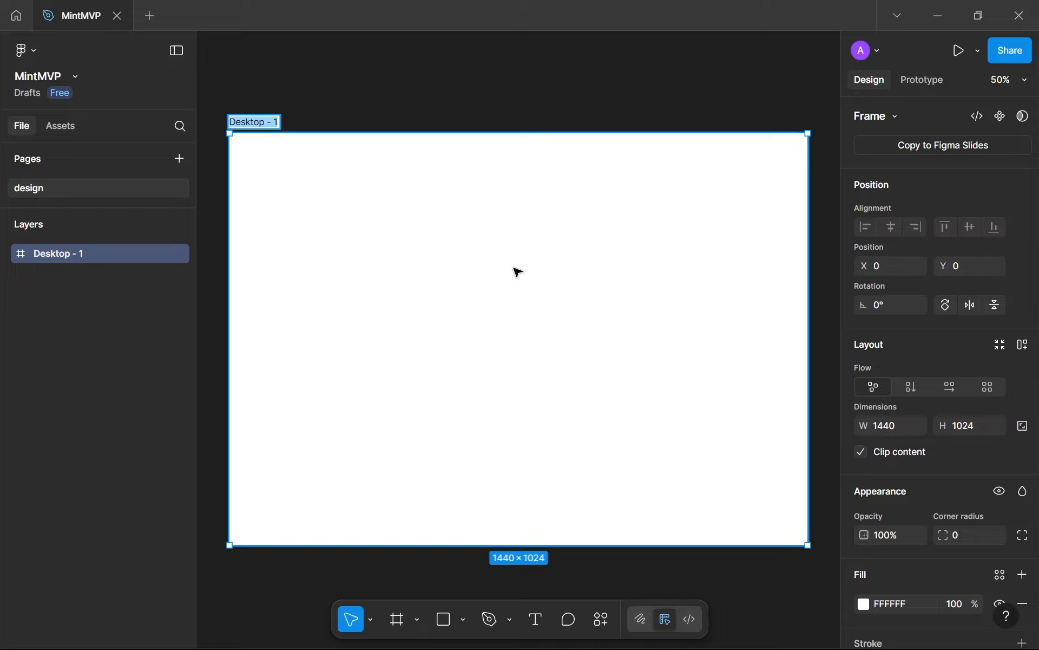
text(landing--desktop)
key(Return)
key(ctrl+v)
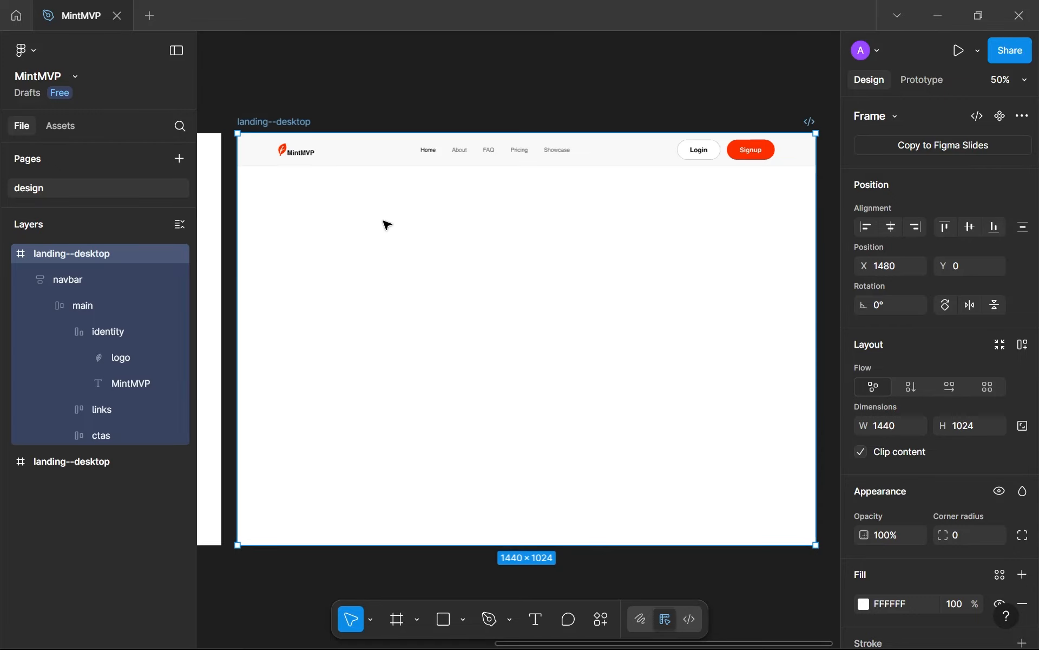
scroll(320, 179, up, 2)
scroll(320, 179, down, 3)
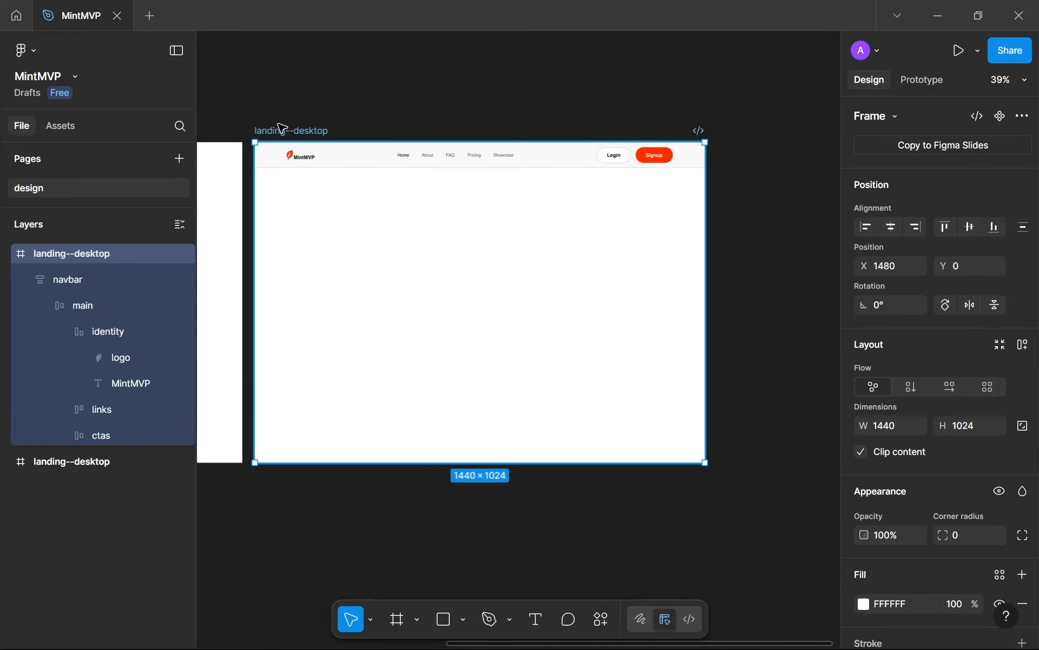
key(Delete)
Paste the red leaf logo from the clipboard history into the landing--desktop frame and move it to about X 52, Y 39
scroll(457, 178, left, 6)
drag(374, 235, 720, 253)
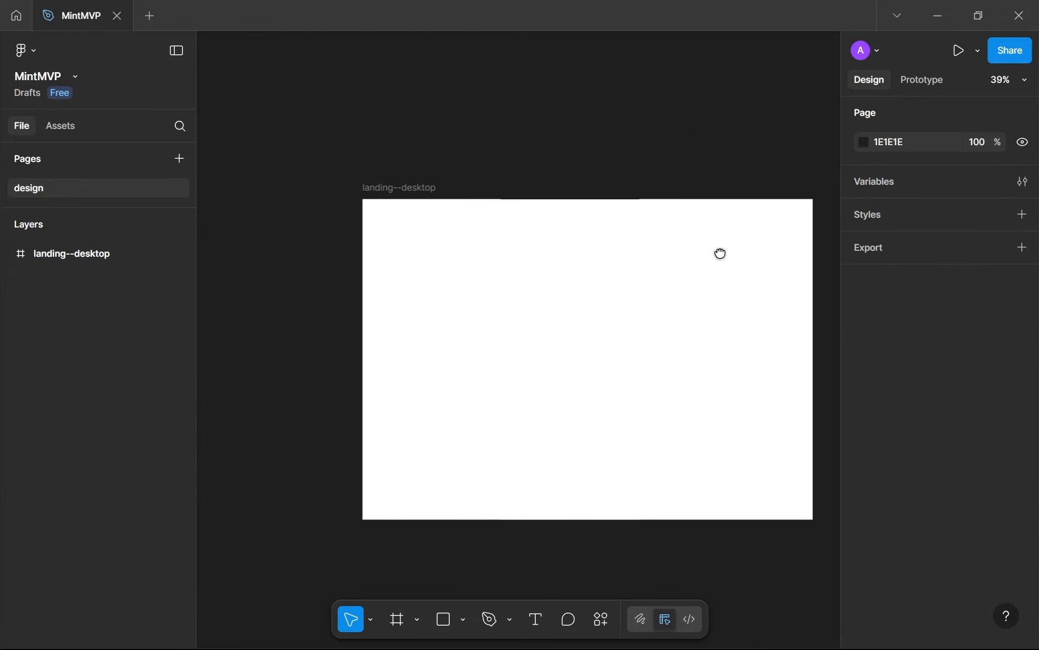
click(533, 238)
key(super+v)
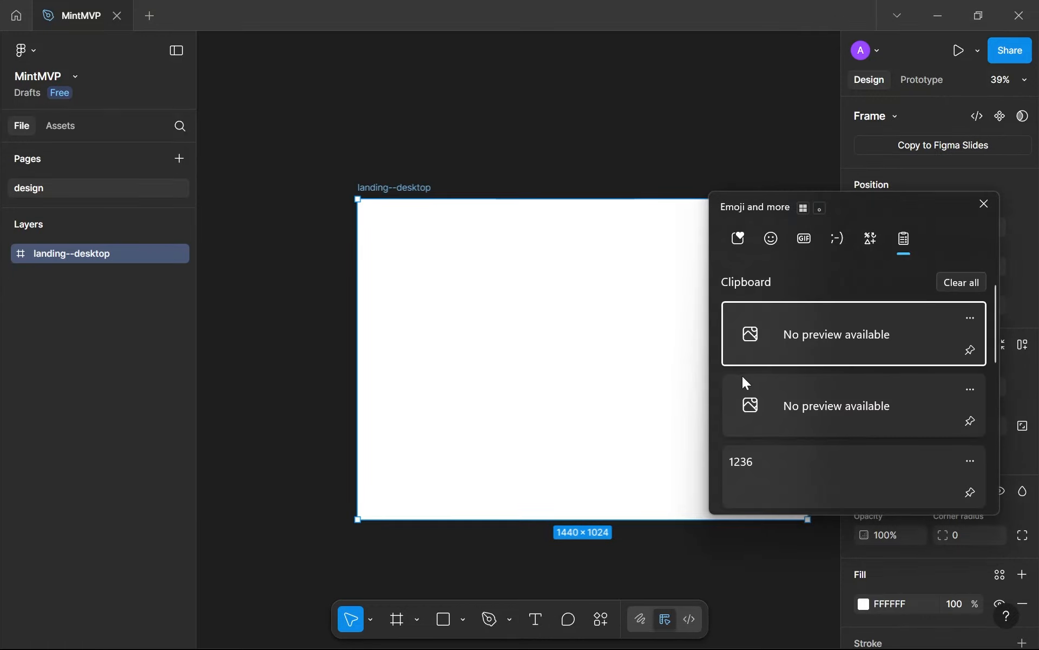
click(754, 399)
scroll(349, 218, up, 5)
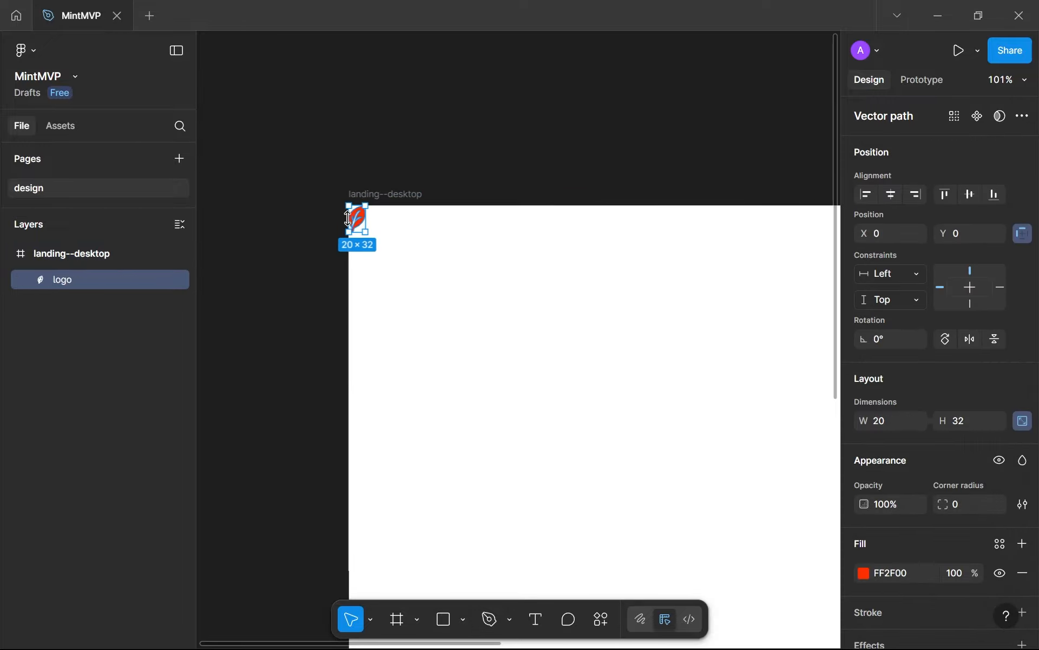
scroll(350, 218, up, 3)
drag(353, 222, 442, 290)
scroll(517, 294, up, 3)
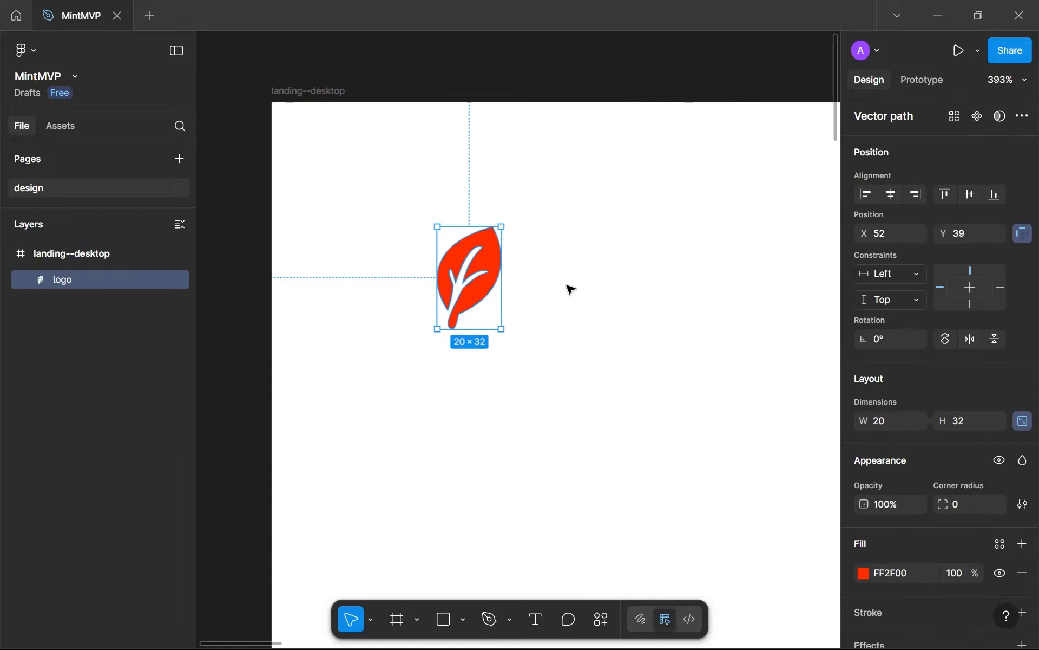
click(426, 187)
scroll(536, 276, up, 2)
drag(538, 287, 559, 279)
Compare the current flask logo on the MintMVP website with the red leaf logo in the Figma frame
click(360, 630)
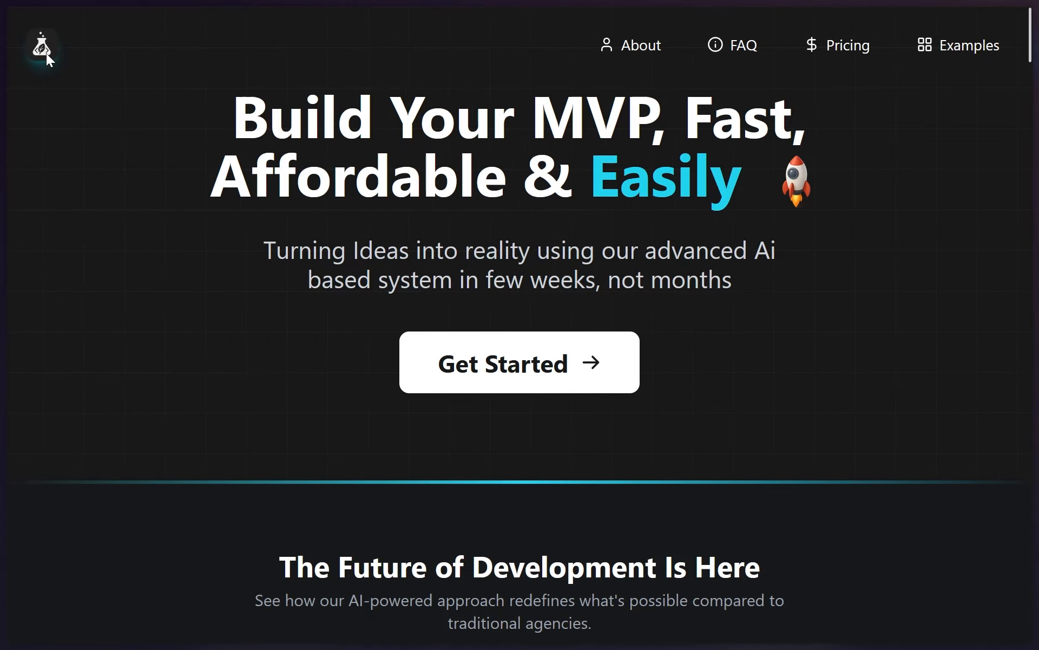
drag(46, 53, 55, 84)
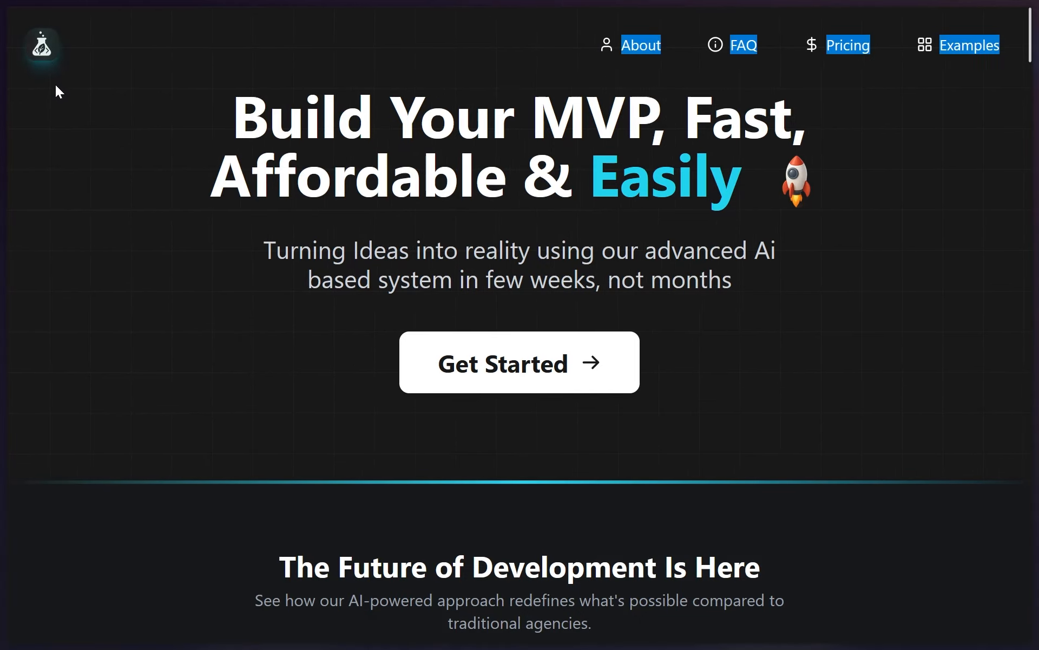
click(196, 47)
click(359, 631)
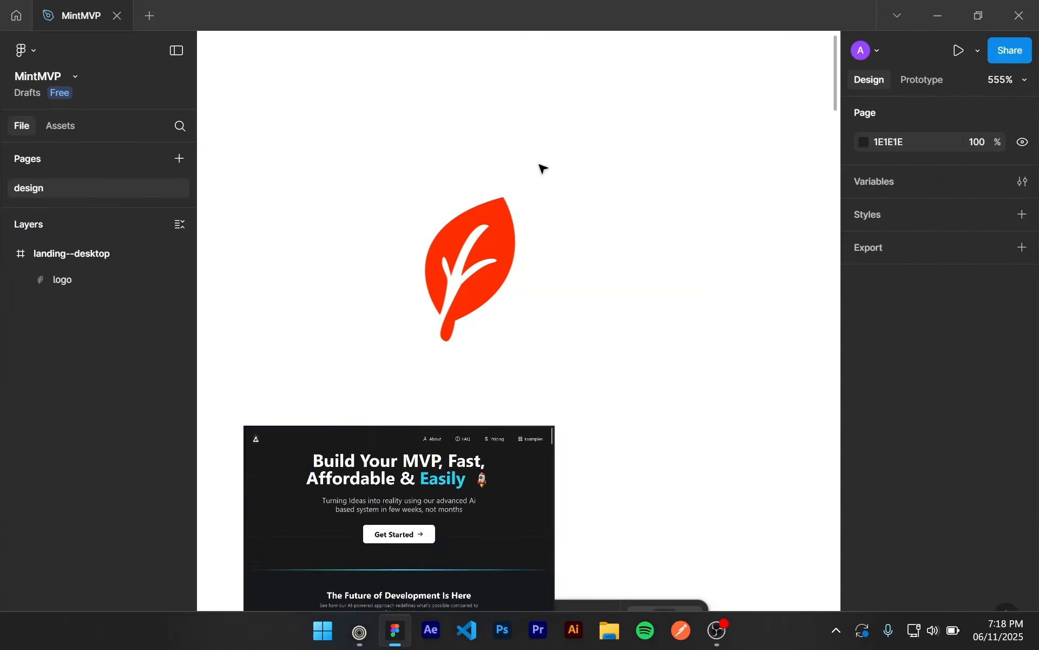
scroll(575, 278, down, 4)
drag(542, 263, 443, 228)
scroll(461, 228, up, 3)
click(461, 227)
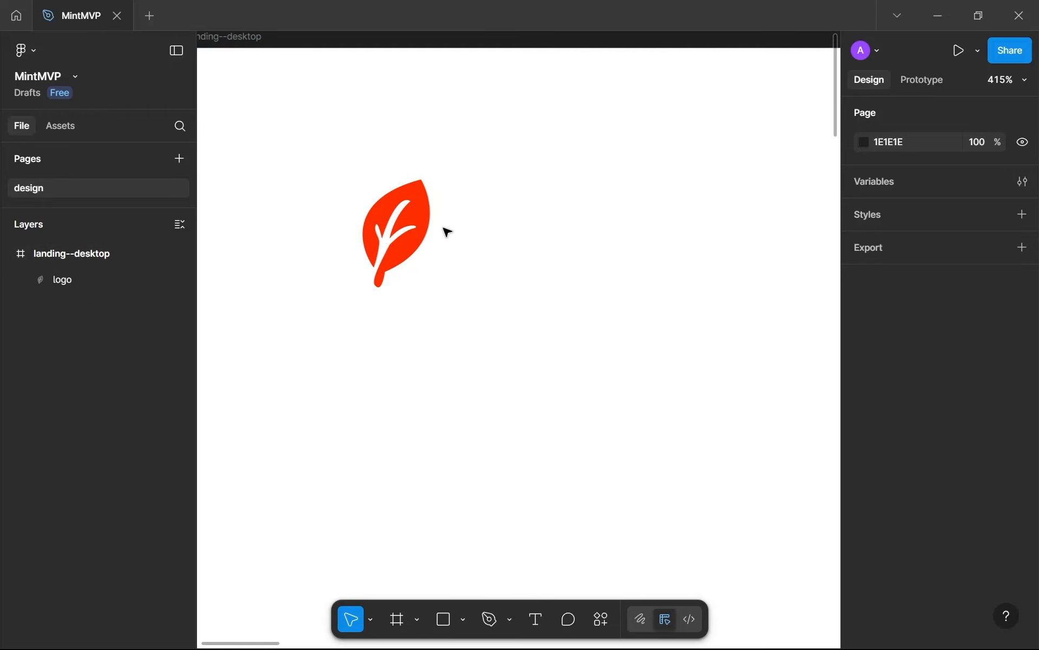
drag(299, 139, 524, 359)
key(Escape)
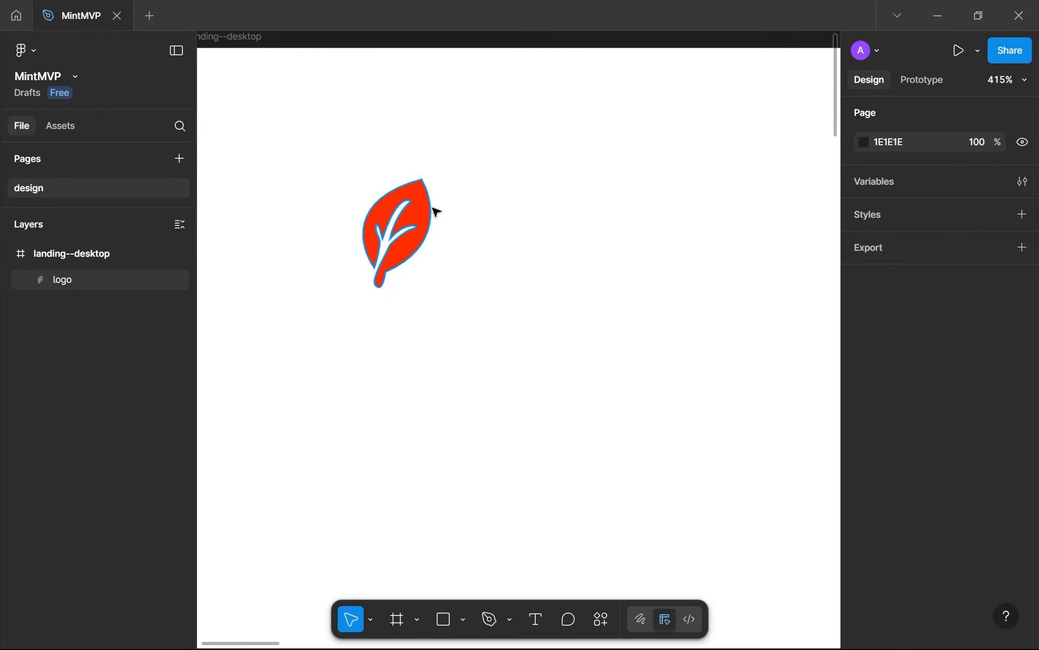
Shift the leaf logo to X 49, Y 39 and add the text MintMVP beside it at about X 82, Y 52
drag(436, 211, 426, 211)
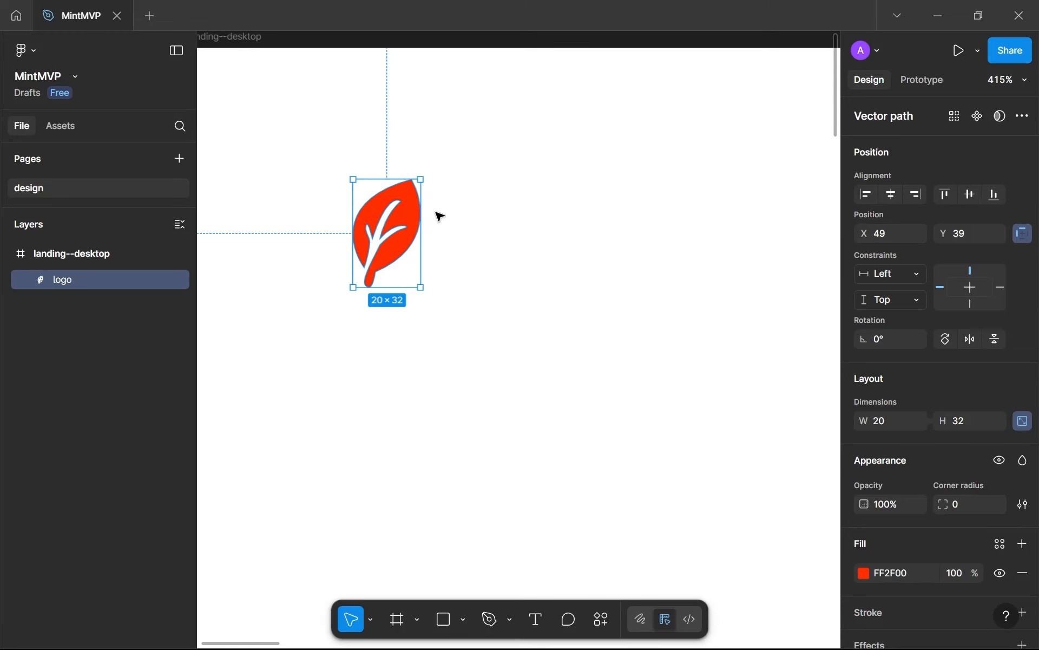
click(439, 215)
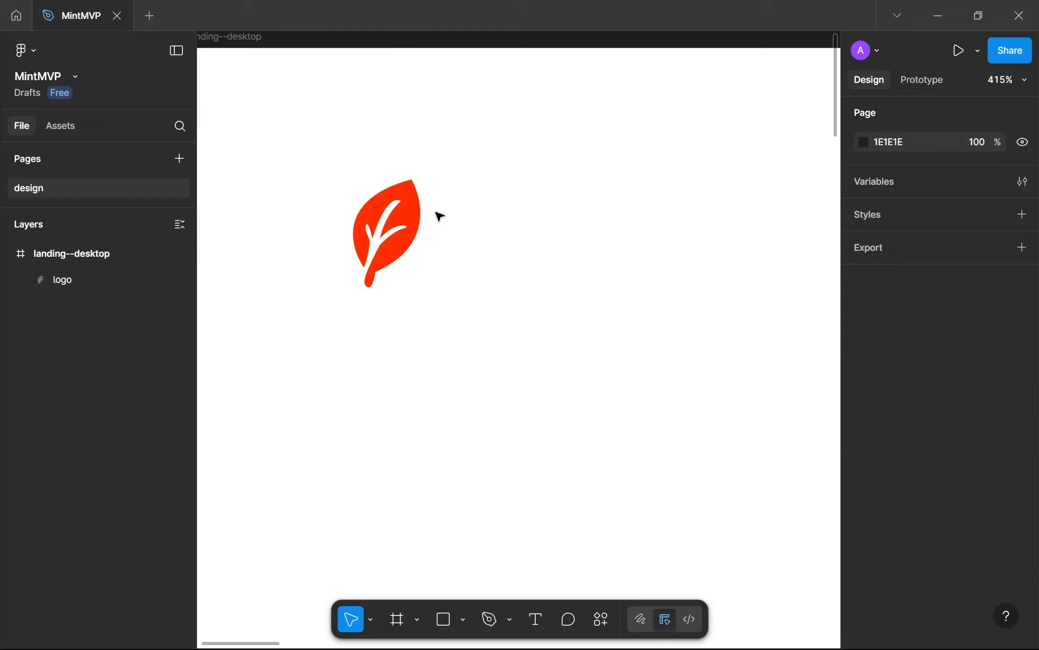
key(t)
click(682, 335)
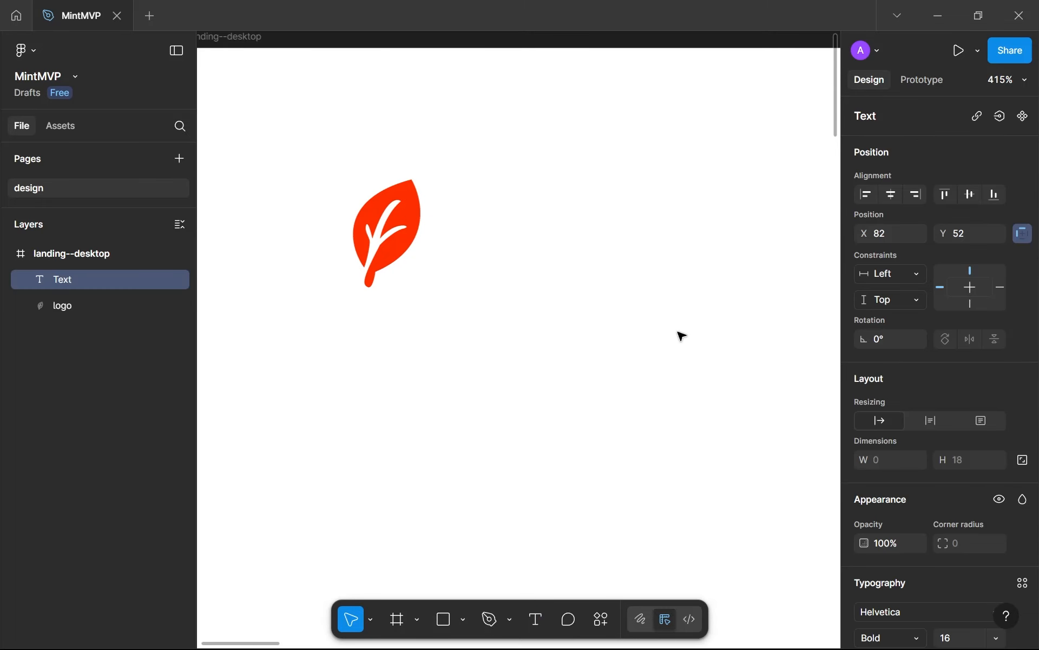
text(Min)
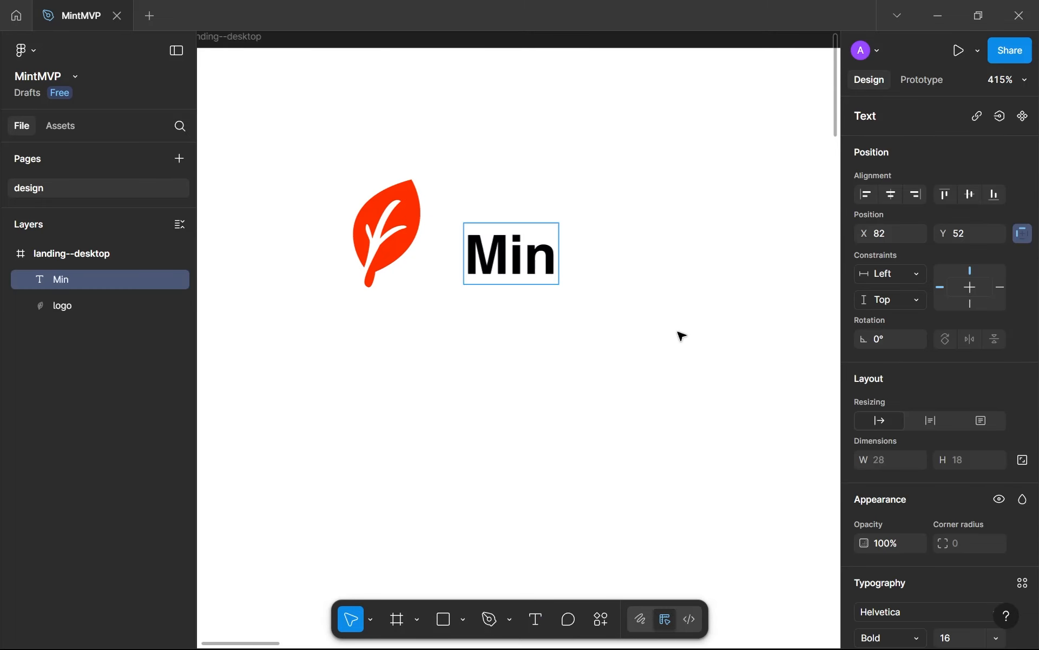
text(tMVp)
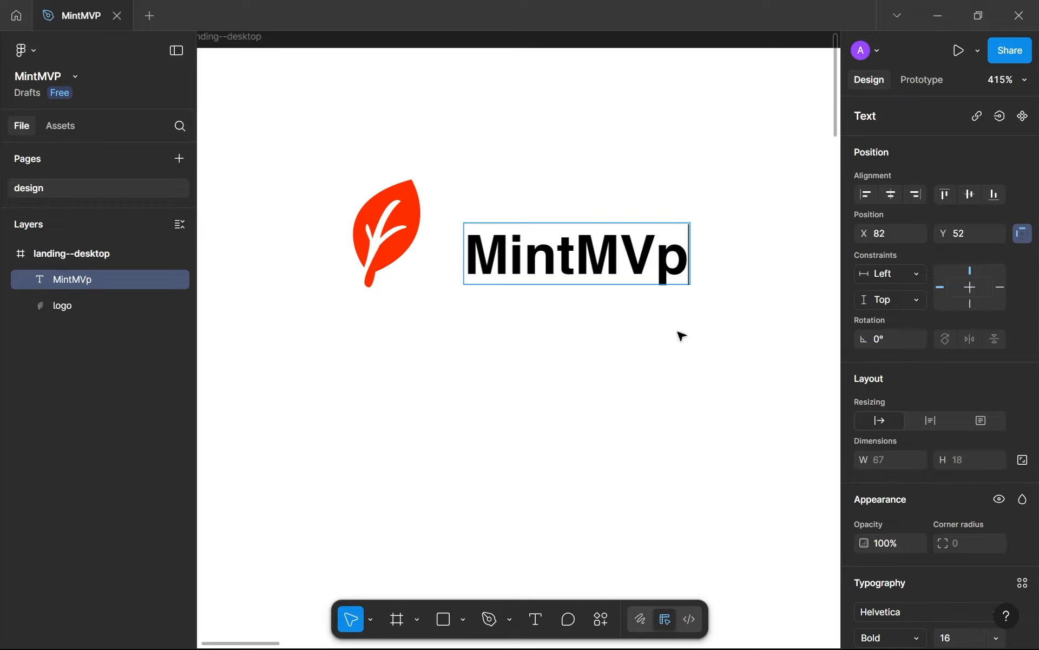
key(BackSpace)
text(P)
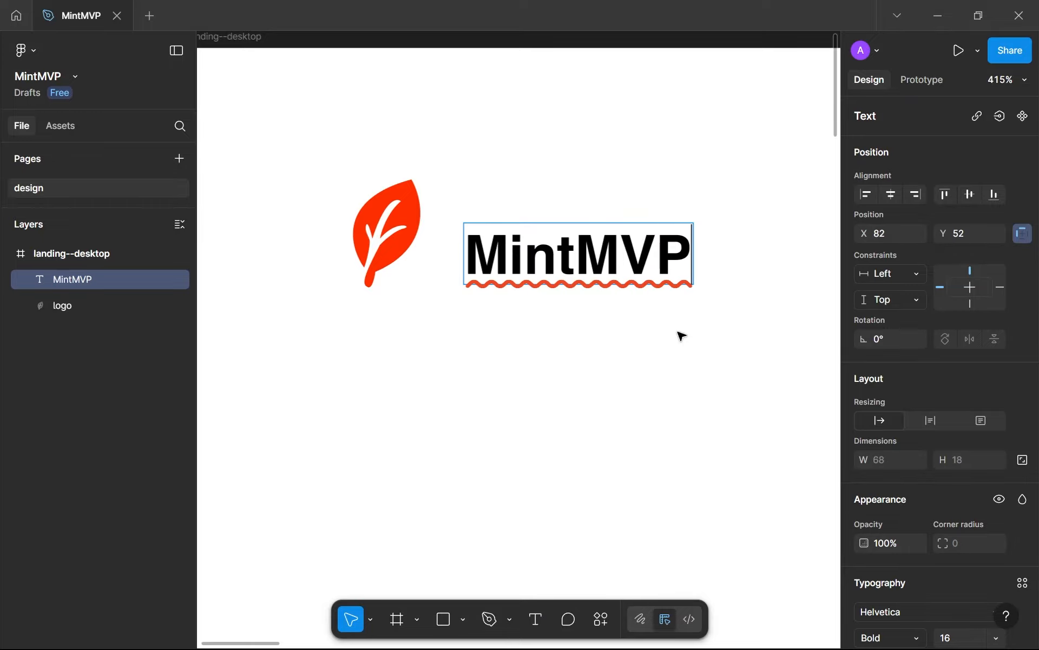
key(Escape)
Switch to the MintMVP website to review its current header and hero section, and return to the Figma design
key(alt+Tab)
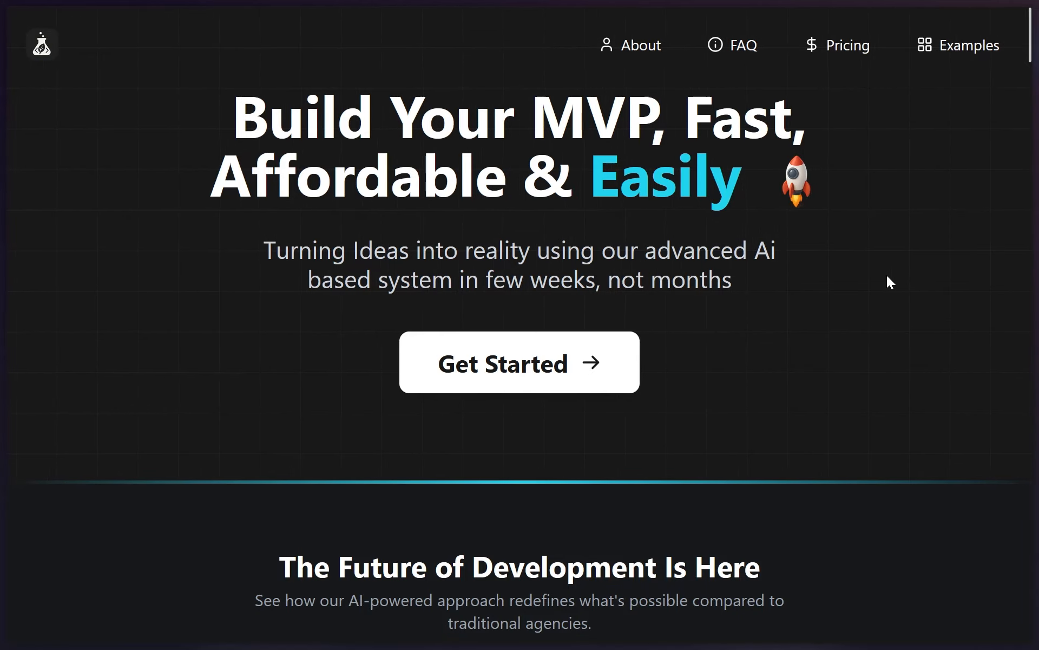
scroll(887, 275, down, 1)
scroll(887, 275, up, 1)
key(super+1)
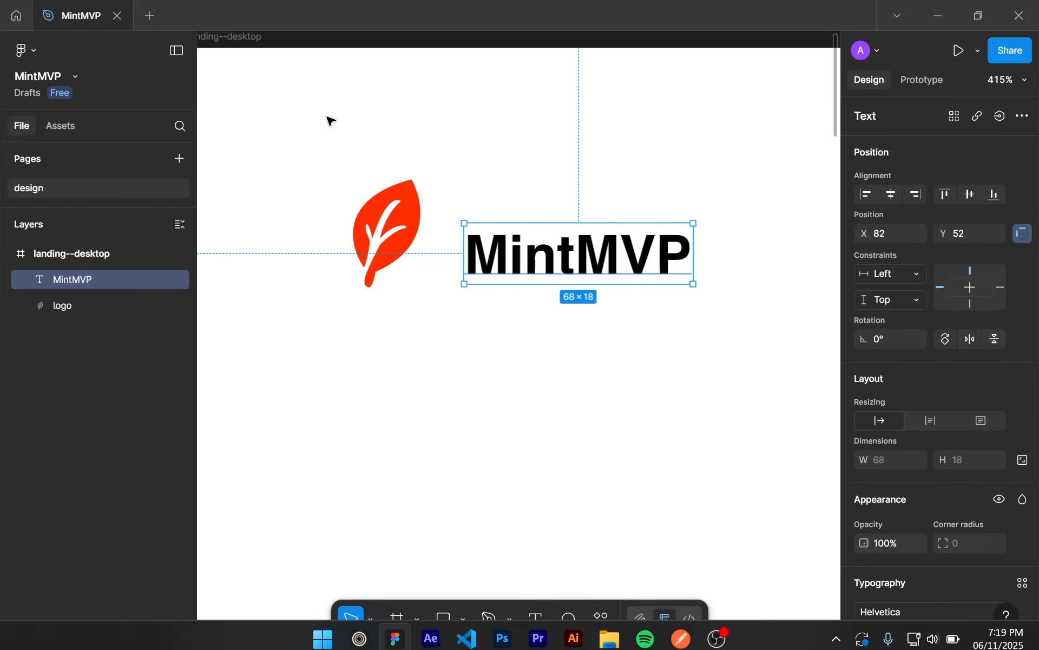
Move the MintMVP text closer to the leaf logo, to X 77, Y 50
drag(542, 248, 530, 243)
key(Left)
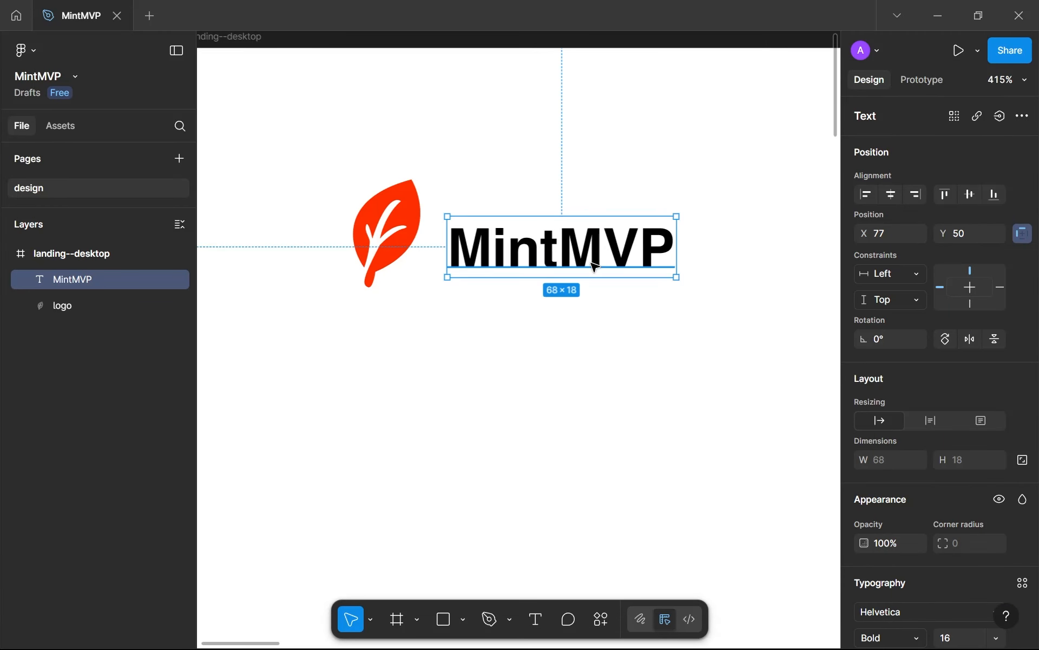
Try the Inter font on the MintMVP text and undo the font change
scroll(595, 267, up, 5)
scroll(888, 433, down, 3)
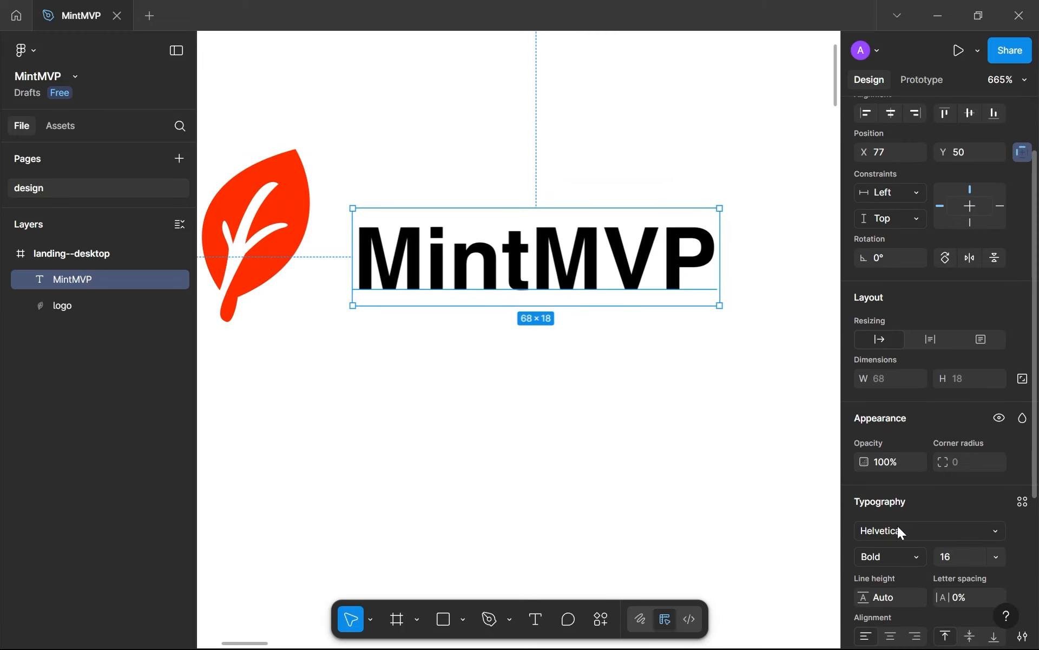
scroll(898, 526, down, 3)
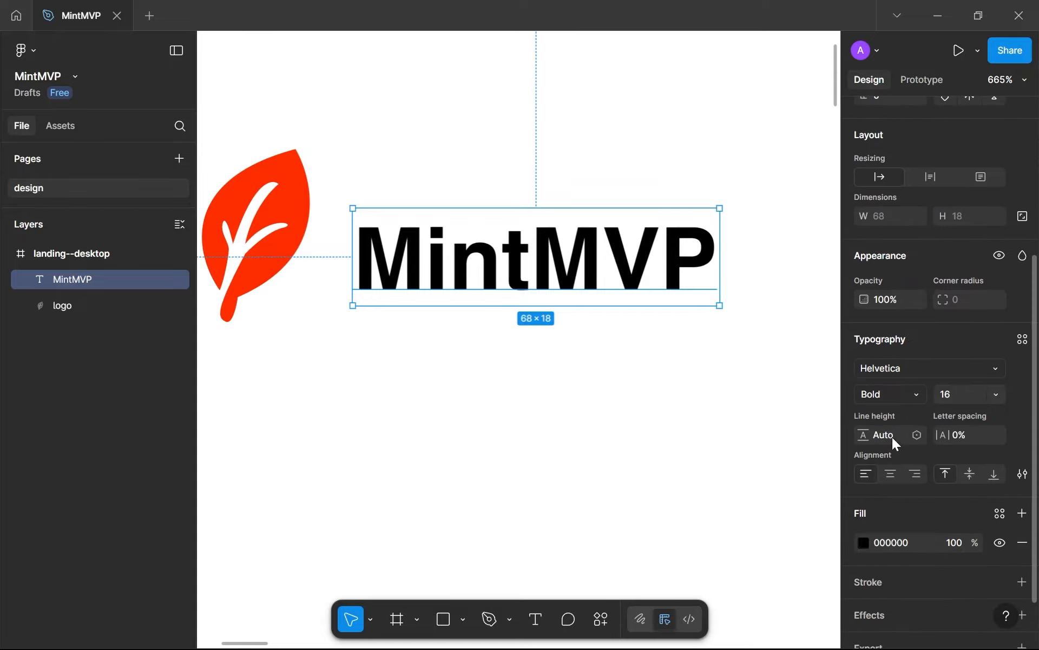
click(906, 394)
click(908, 394)
click(955, 401)
click(904, 367)
text(int)
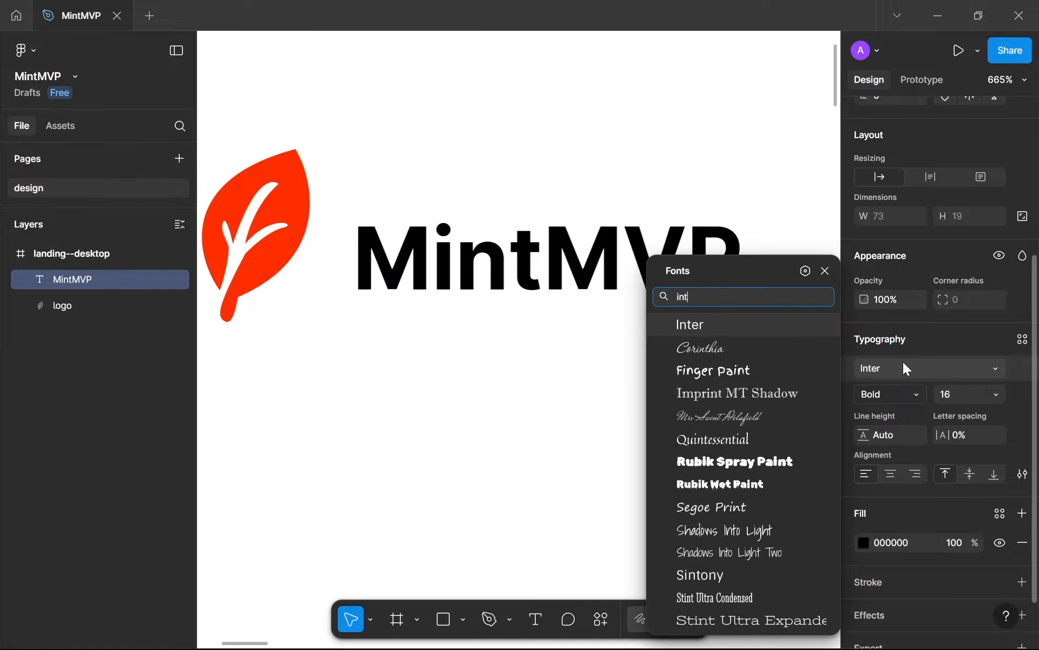
key(Return)
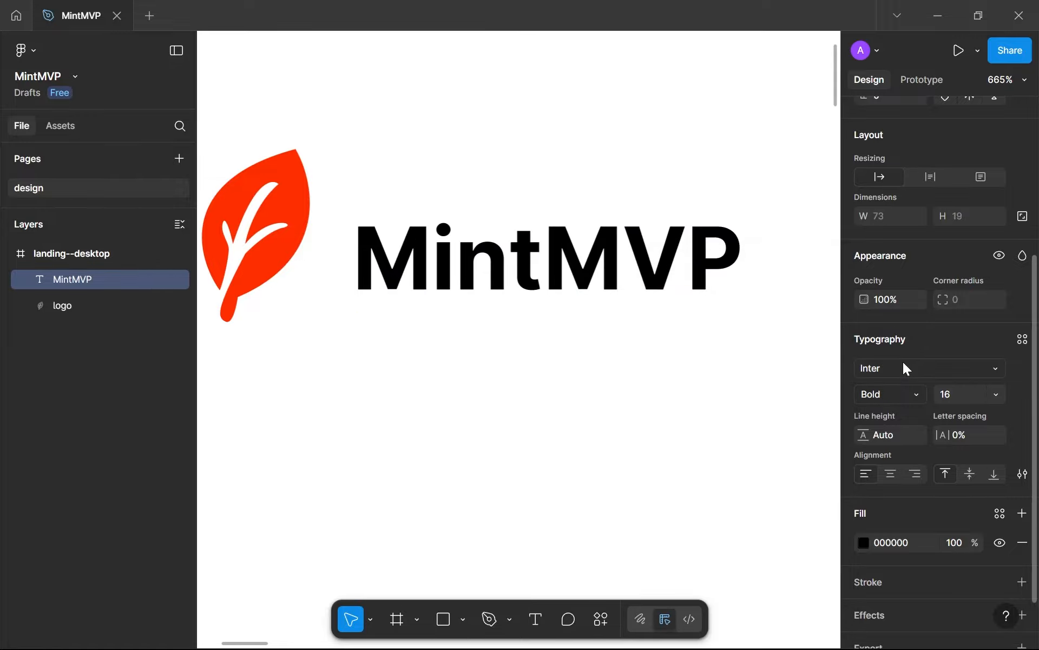
click(643, 362)
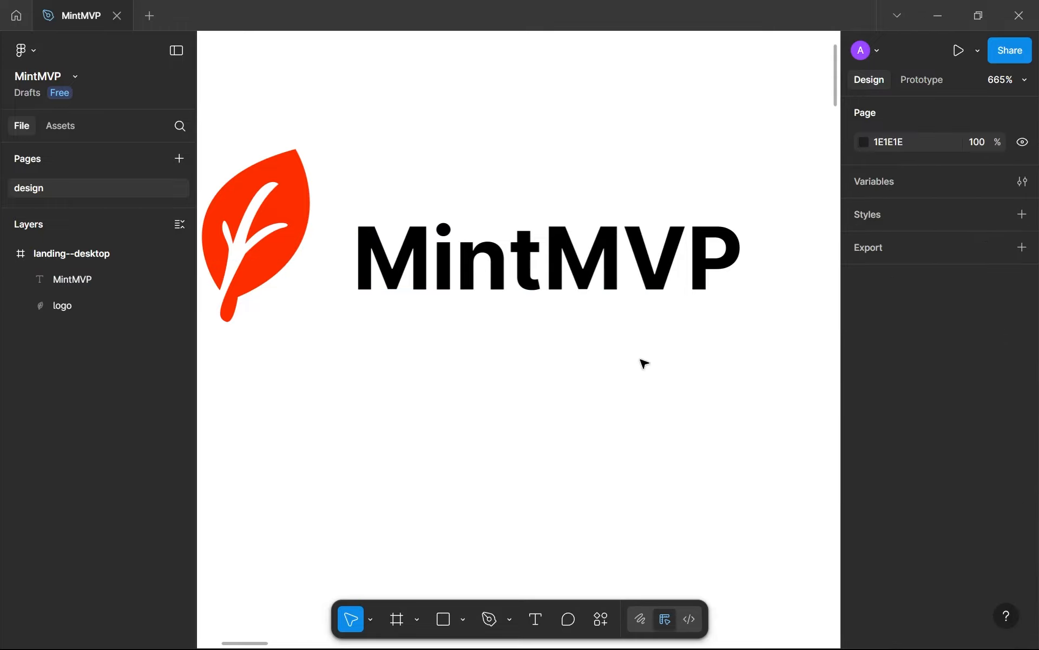
ctrl+scroll(643, 363, down, 5)
ctrl+scroll(615, 347, up, 4)
ctrl+scroll(615, 347, down, 3)
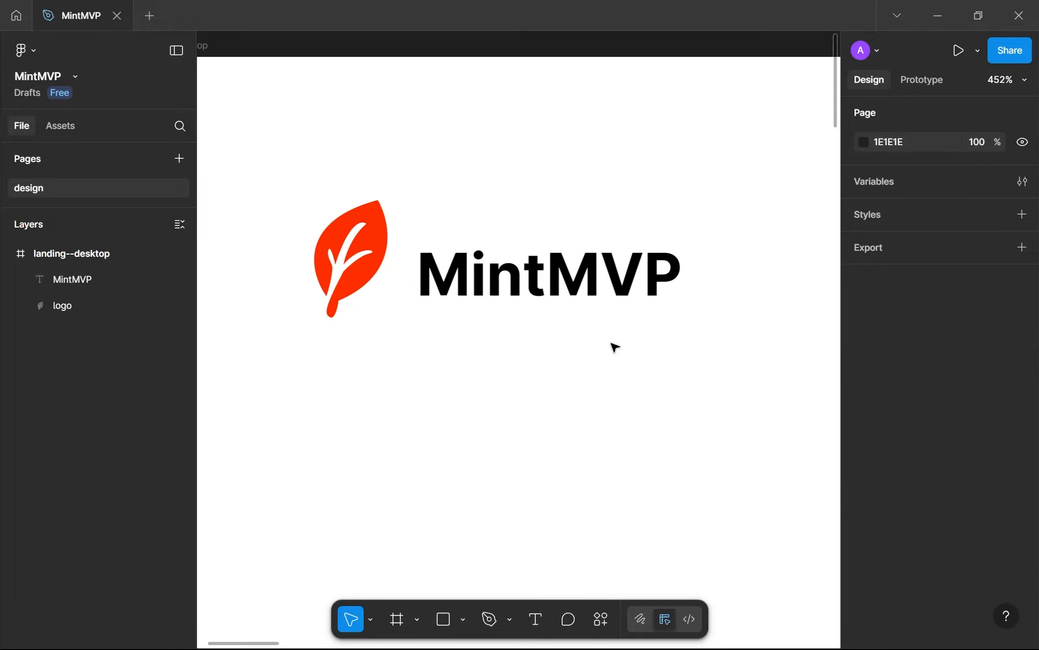
key(ctrl+z)
Set the letter spacing of the MintMVP text to -2%
scroll(938, 422, down, 5)
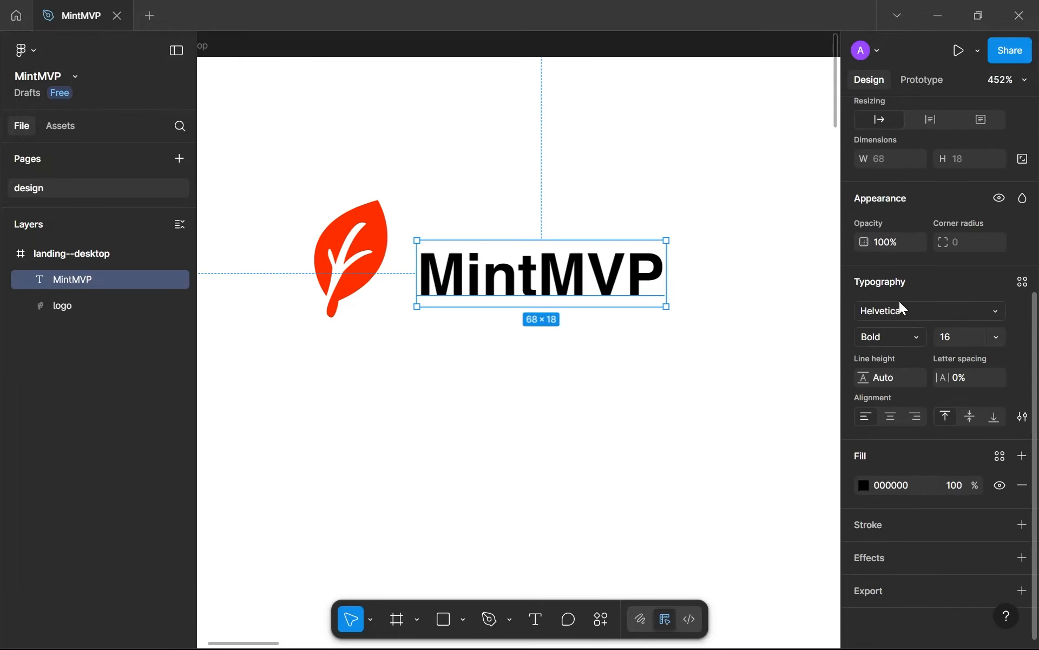
text(-2)
key(Return)
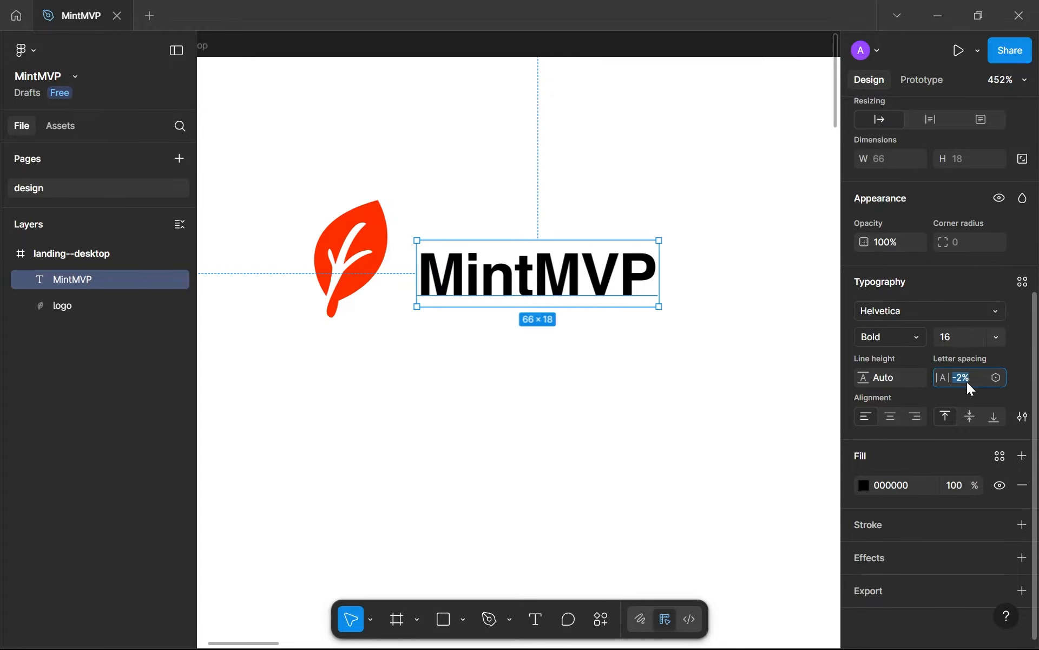
click(720, 352)
scroll(720, 352, down, 3)
drag(706, 345, 441, 297)
scroll(502, 332, down, 5)
scroll(442, 298, up, 8)
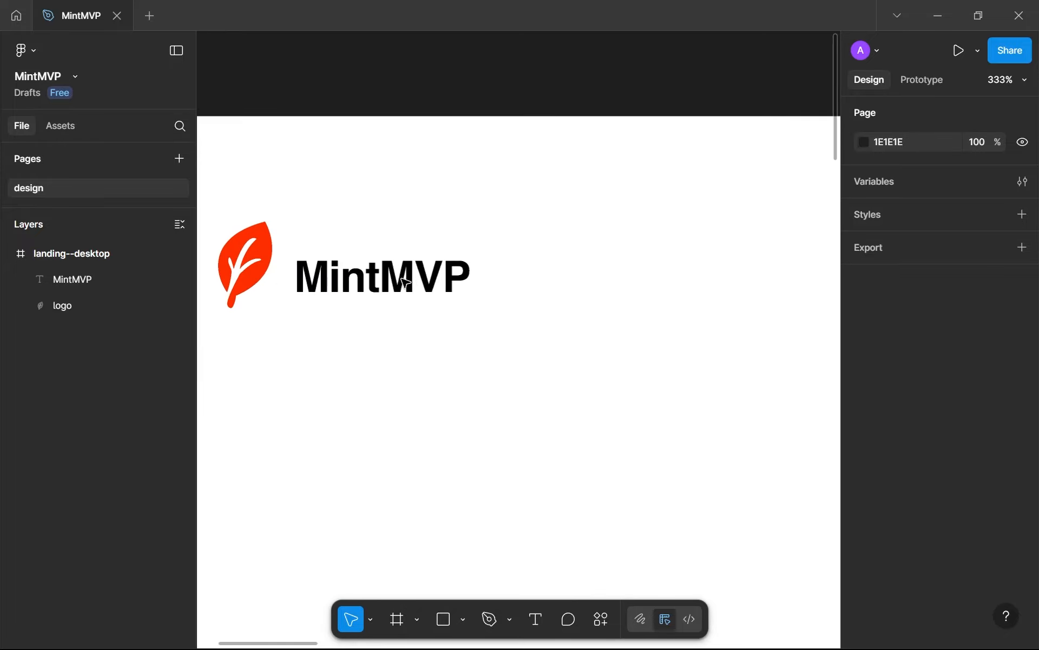
Inspect the width and height of the leaf logo
click(433, 319)
click(310, 313)
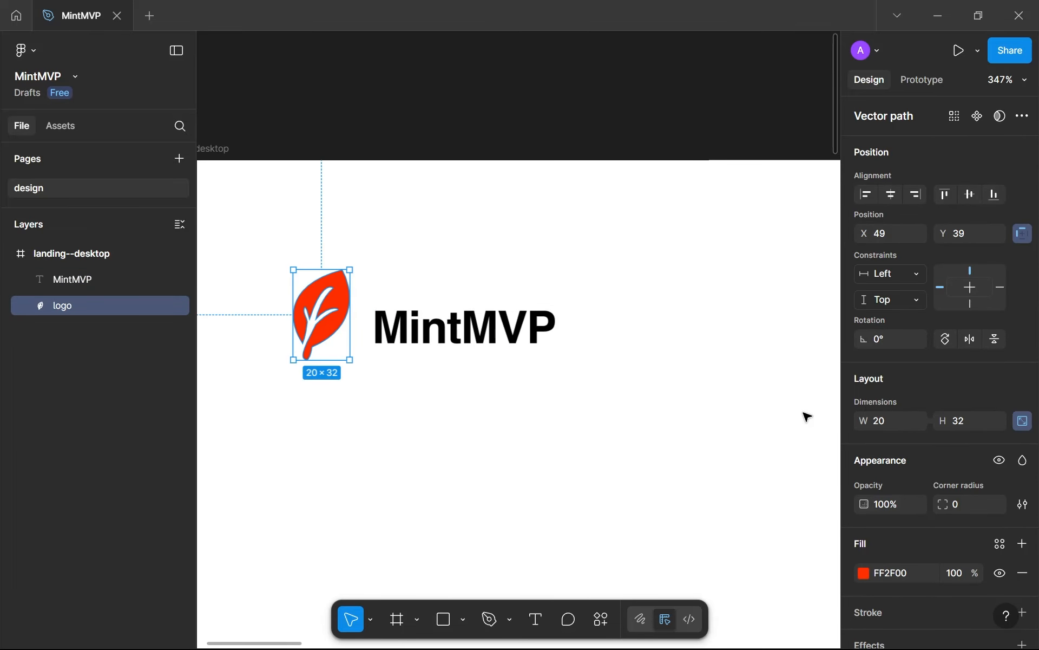
click(961, 424)
click(875, 423)
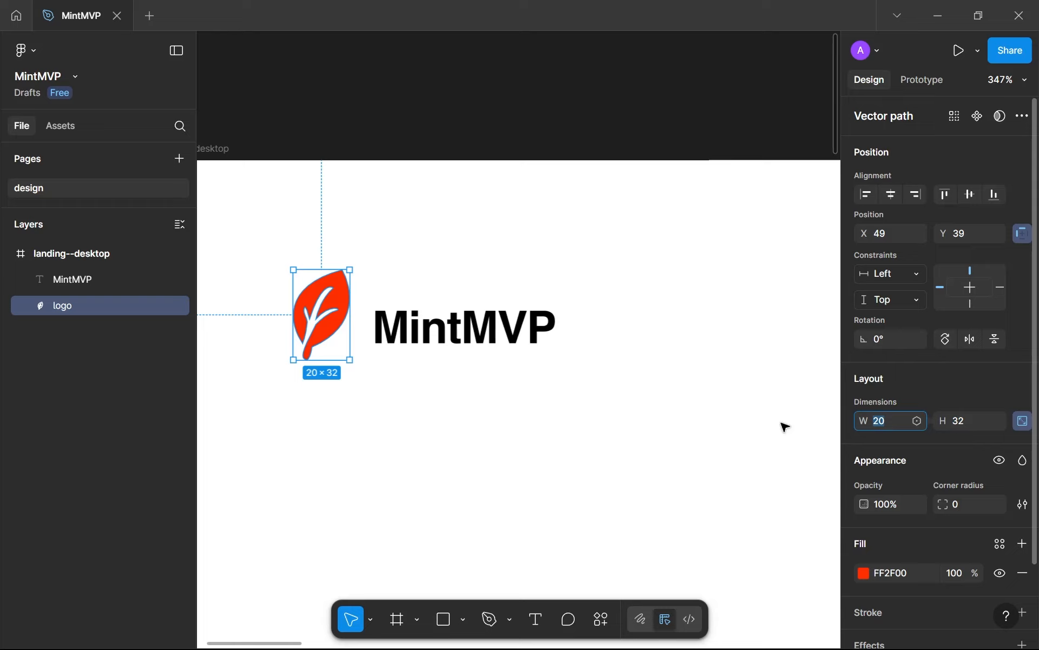
click(563, 416)
Move the MintMVP text up and farther from the leaf logo, leaving a horizontal spacing of 16 between them
drag(454, 337, 475, 309)
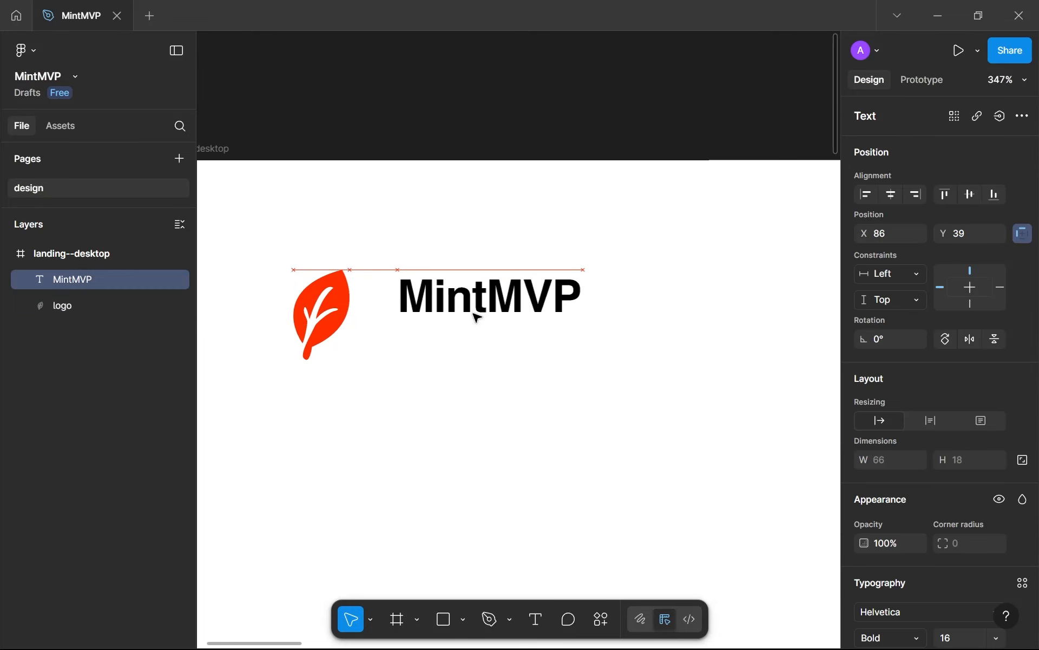
mouse_move(510, 417)
mouse_down()
mouse_move(416, 355)
mouse_move(324, 270)
mouse_up()
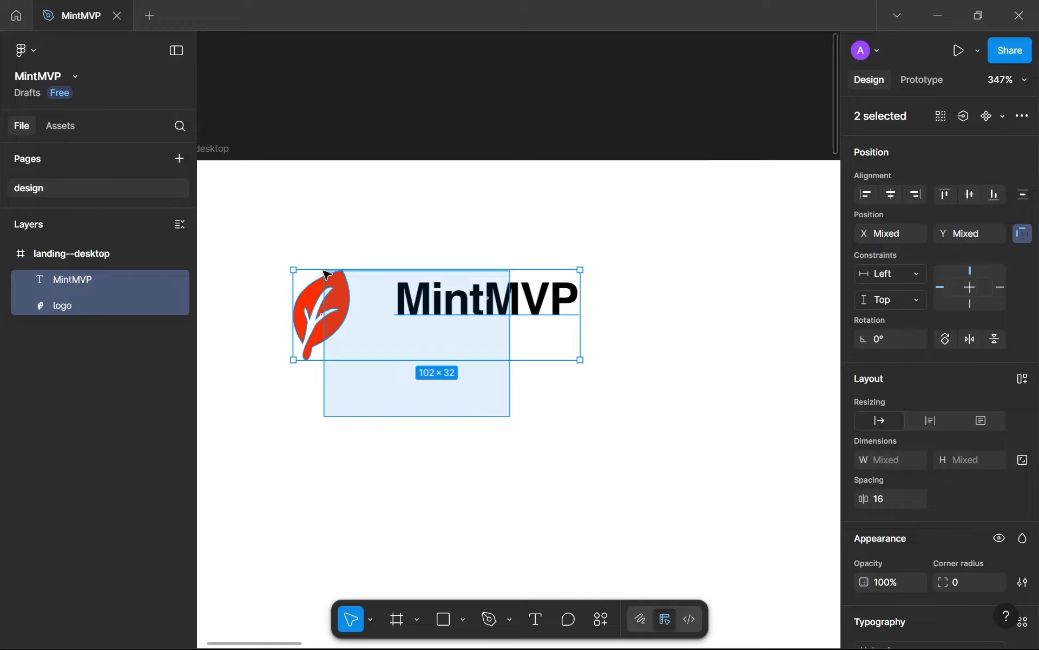
drag(326, 273, 325, 260)
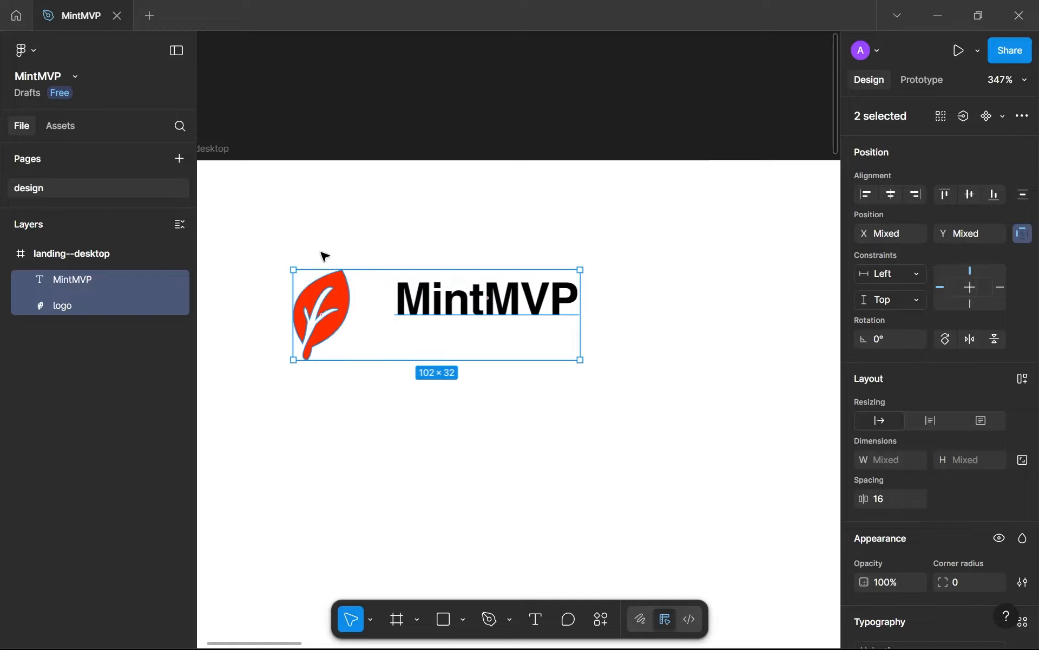
click(582, 242)
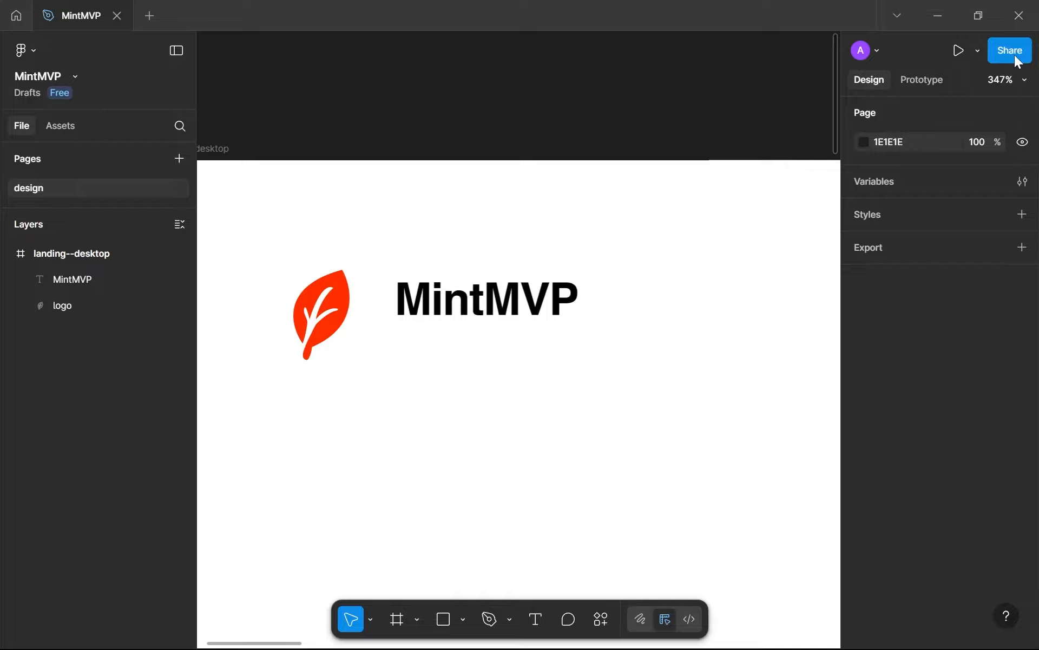
drag(250, 246, 625, 409)
Switch to the MintMVP website and examine the hero copy and the comparison of traditional and AI-powered approaches
key(super+1)
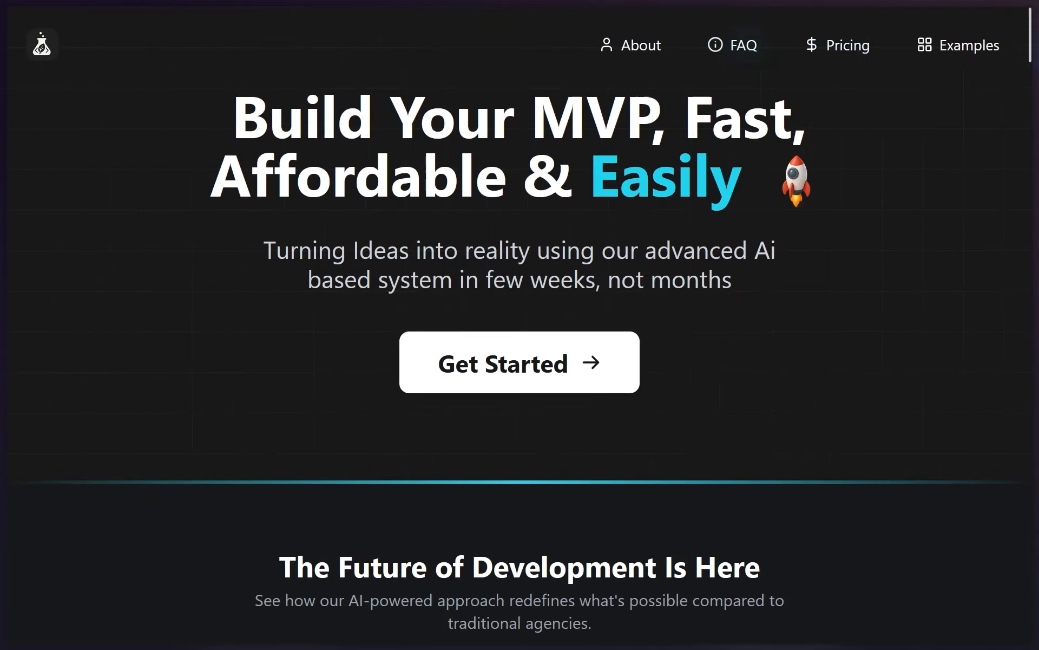
drag(712, 119, 423, 182)
click(350, 290)
scroll(350, 290, down, 12)
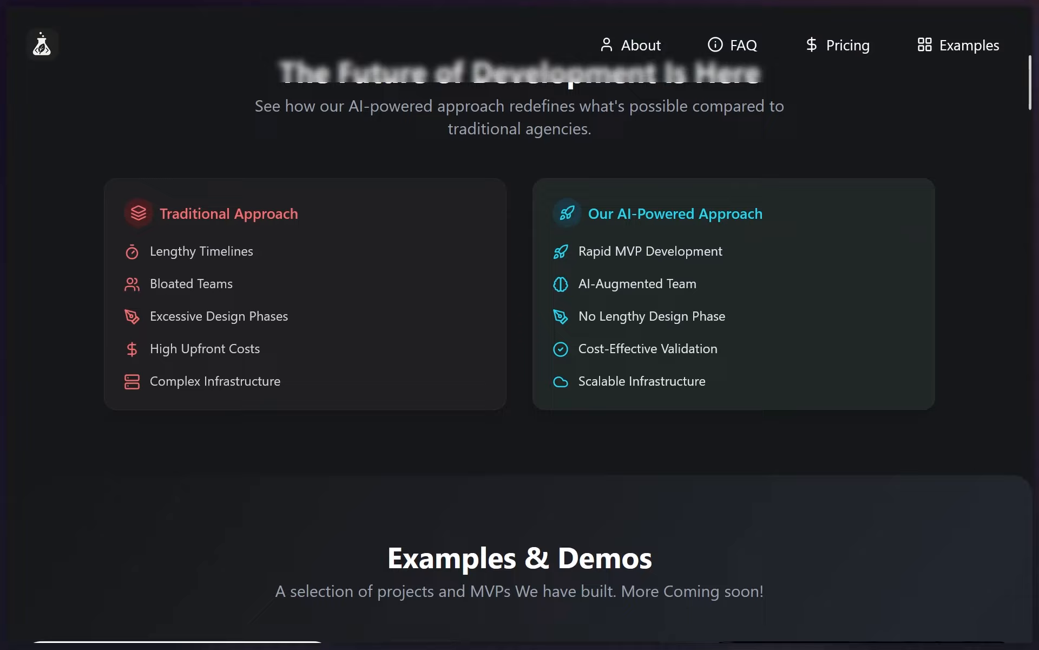
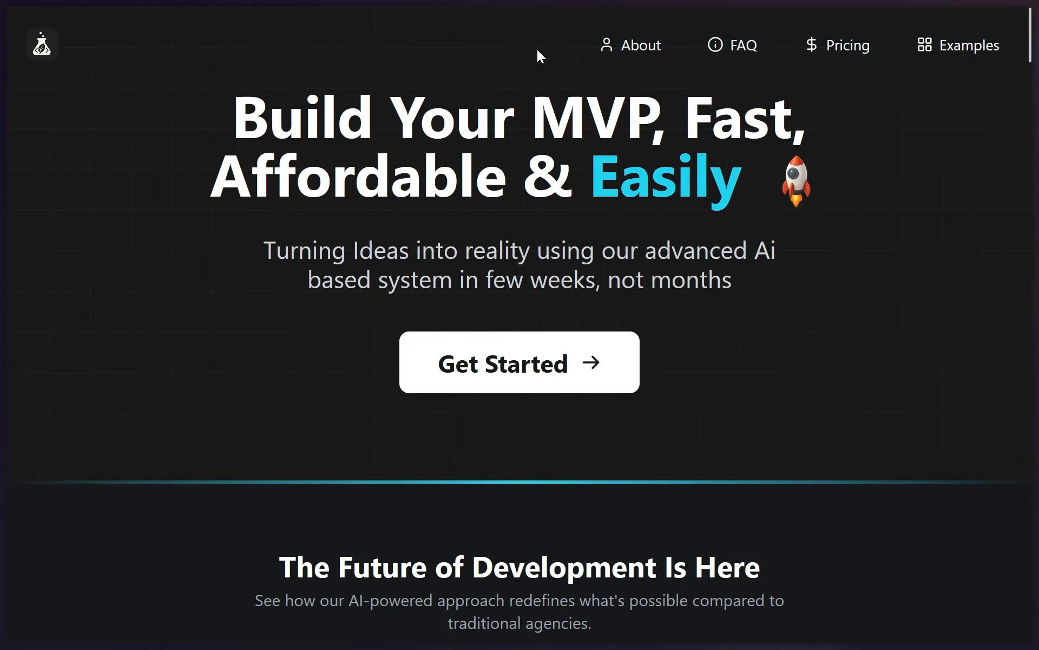
Examine the hero section of the current MintMVP website, focusing on the MVP wording in the headline
scroll(545, 72, down, 2)
scroll(545, 72, up, 2)
drag(532, 115, 626, 114)
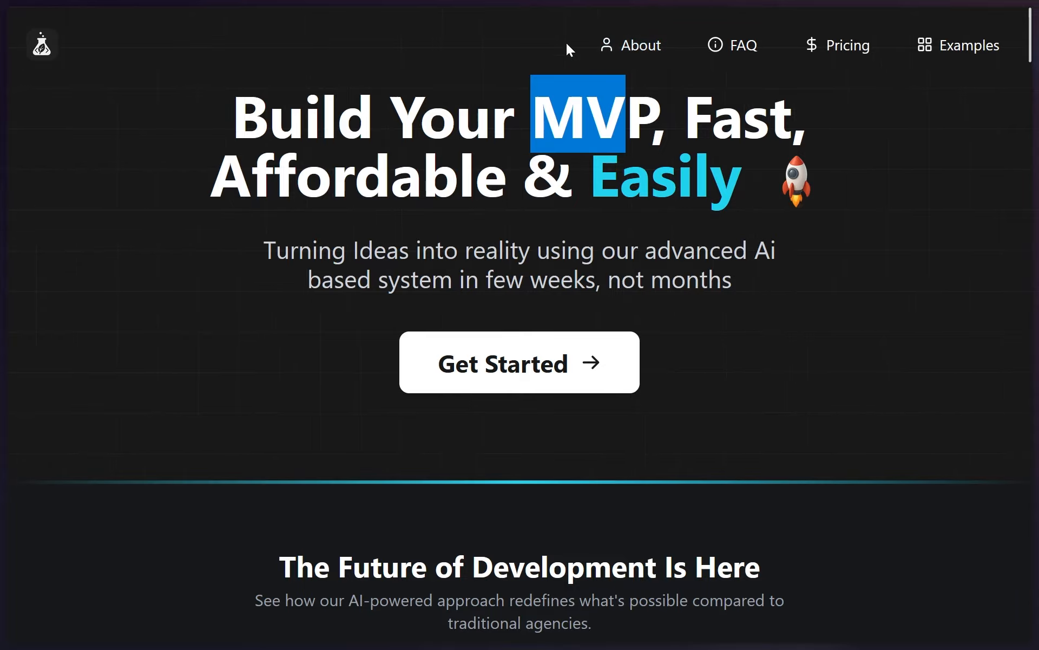
Switch back to Figma and set the letter spacing of the MintMVP wordmark to 0%
key(super+1)
scroll(491, 285, up, 3)
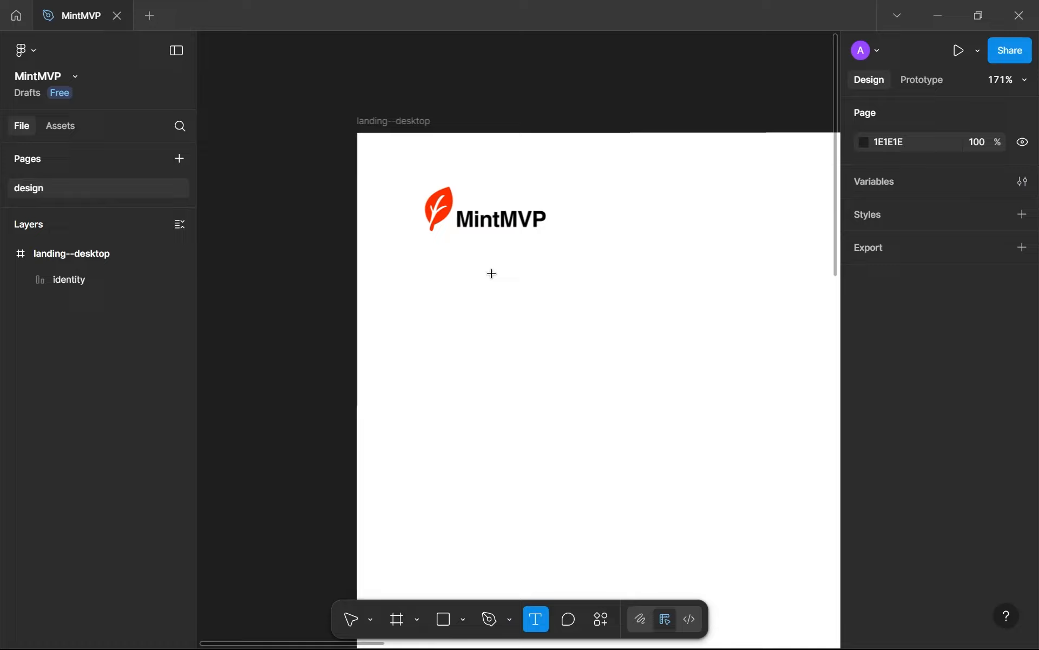
key(v)
double_click(494, 226)
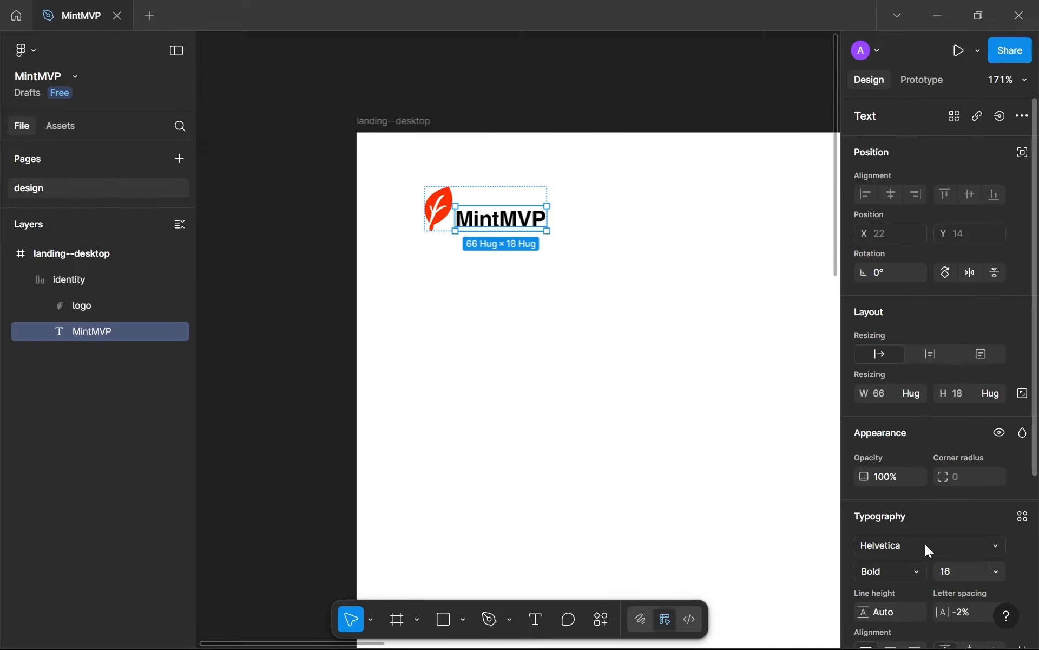
key(Up)
key(Up)
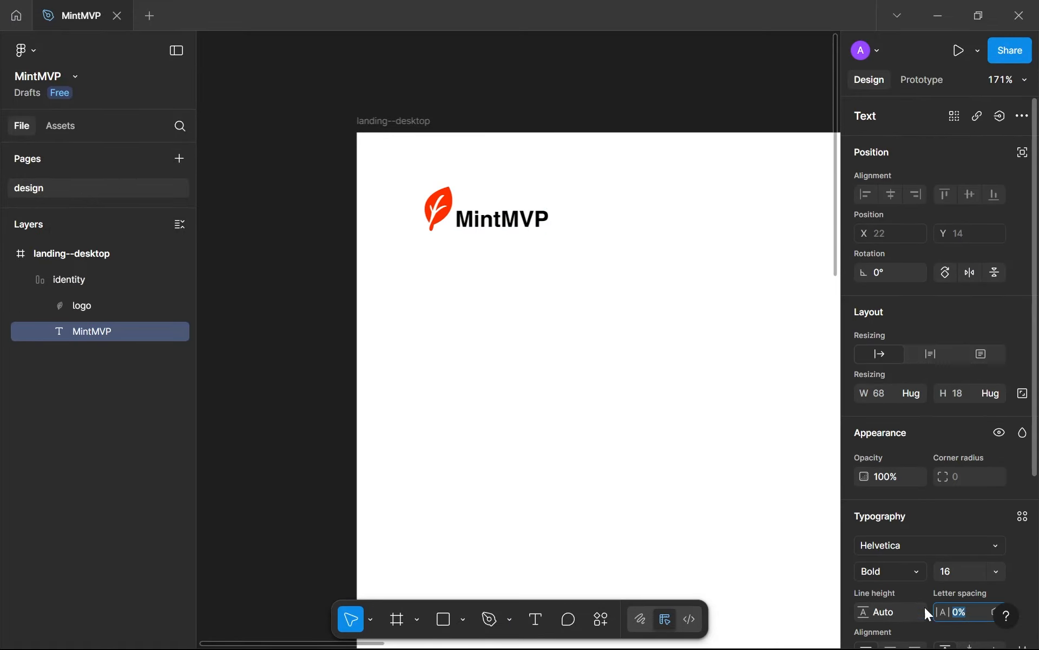
Collapse the identity layer and select its frame on the canvas
click(463, 294)
scroll(468, 263, up, 3)
drag(469, 264, 315, 260)
scroll(377, 337, down, 2)
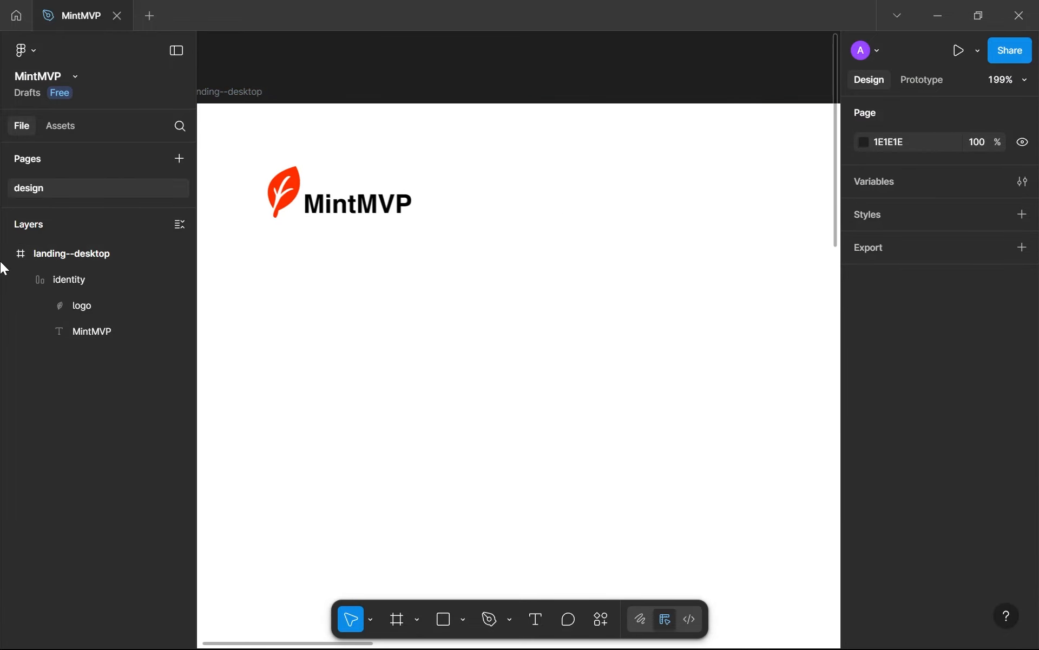
click(28, 278)
click(393, 218)
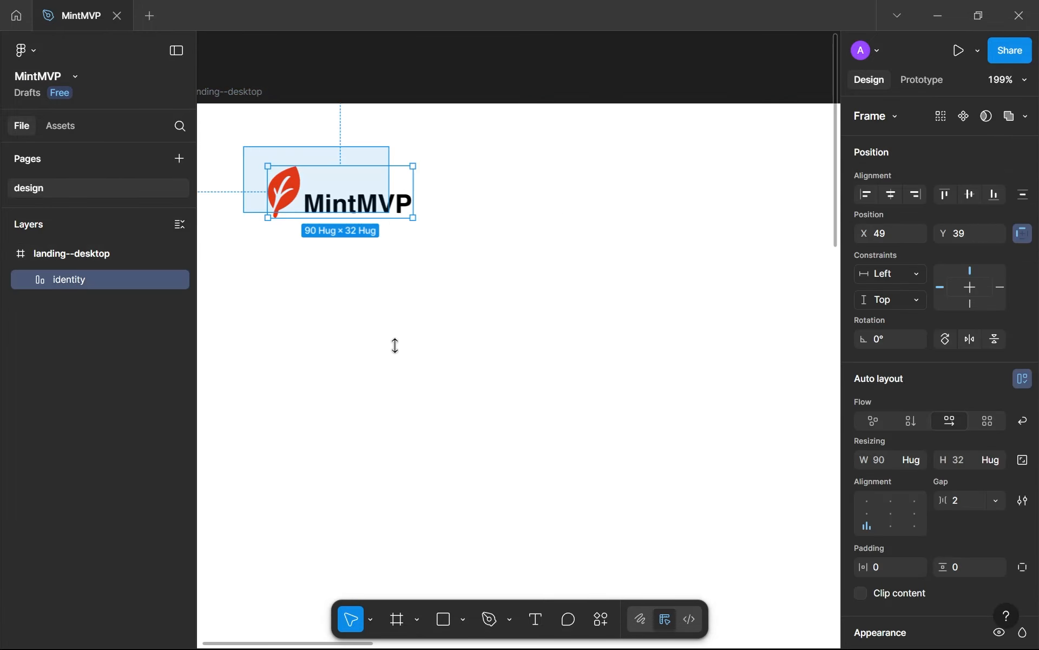
Add a text reading "Home" below the logo at X 116, Y 156
click(395, 346)
drag(392, 366, 424, 310)
key(t)
click(411, 293)
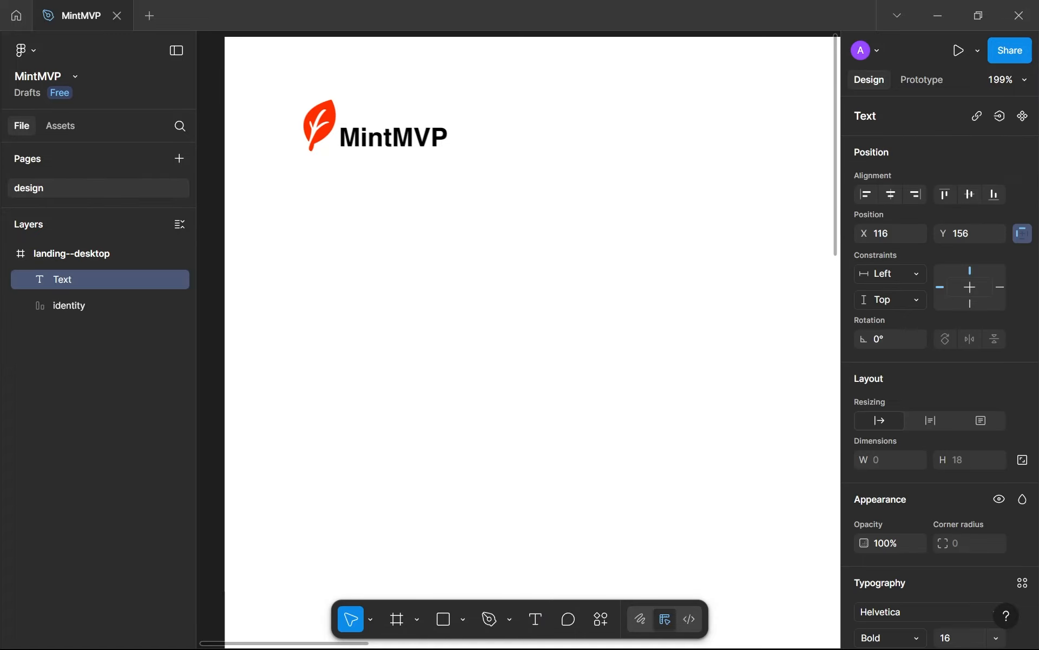
text(Home)
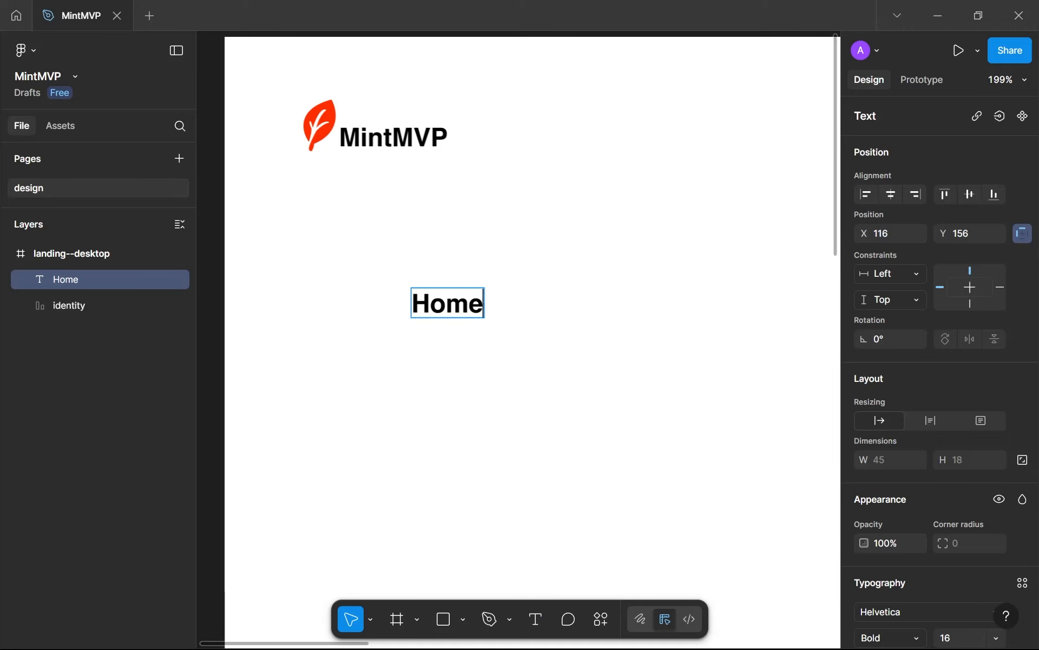
key(Escape)
Set the Home text to Regular weight and font size 14
scroll(919, 478, down, 3)
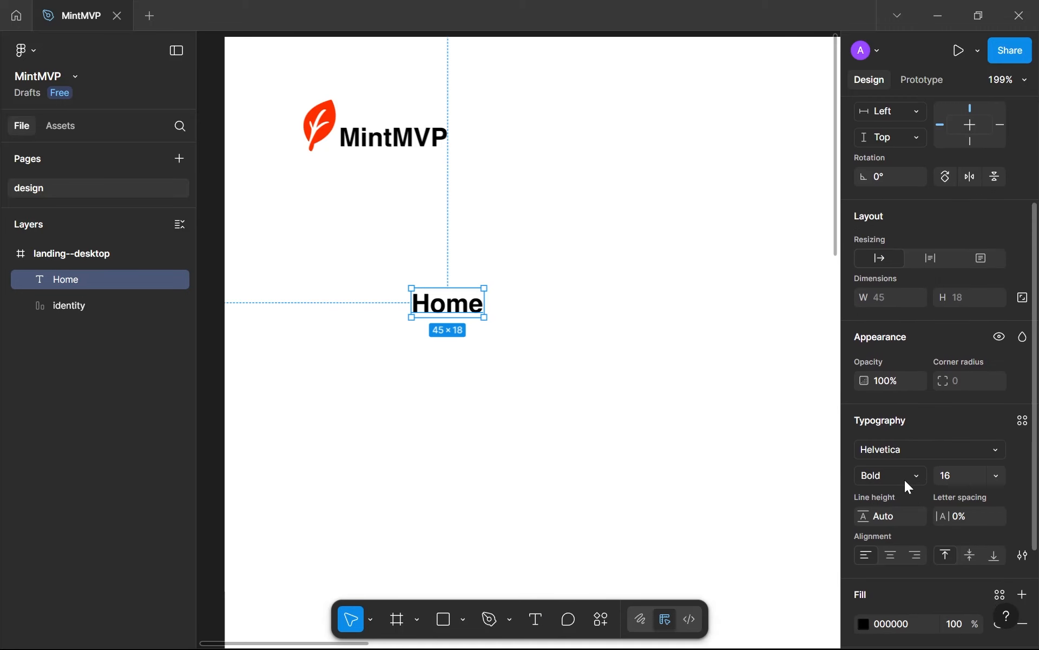
click(916, 475)
click(914, 461)
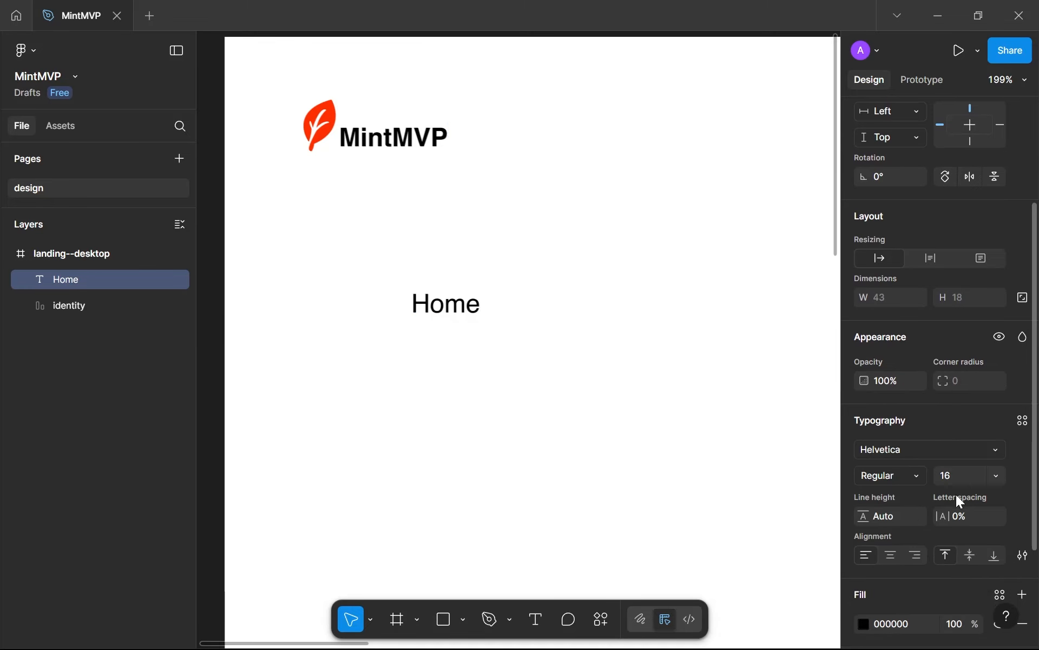
click(964, 482)
text(14)
key(Return)
Change the fill of the Home text to grey 626262
scroll(968, 486, down, 4)
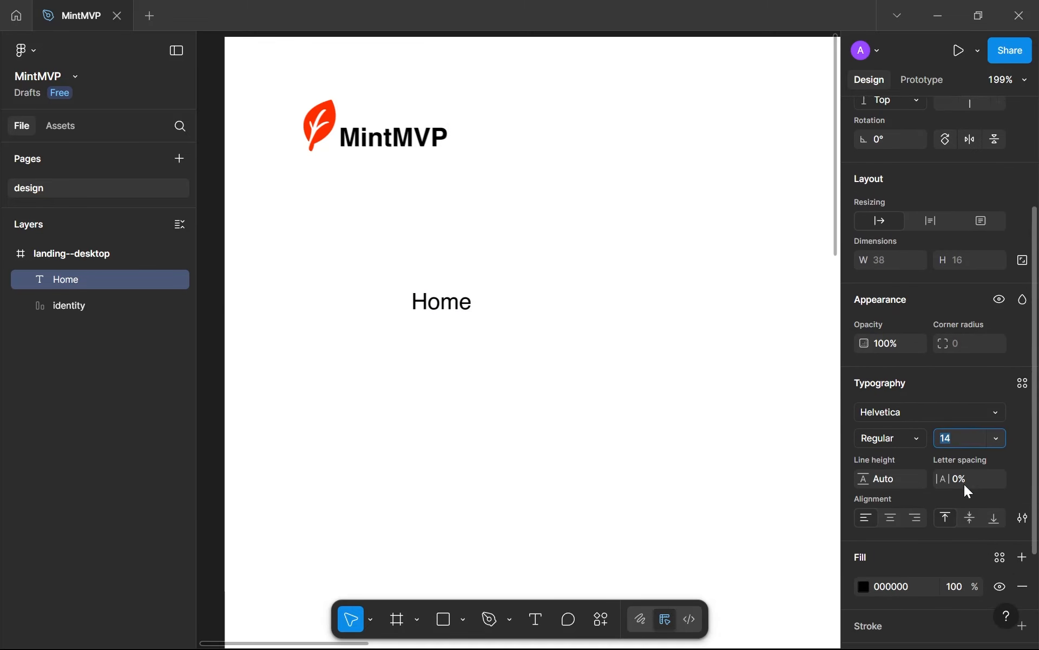
click(865, 485)
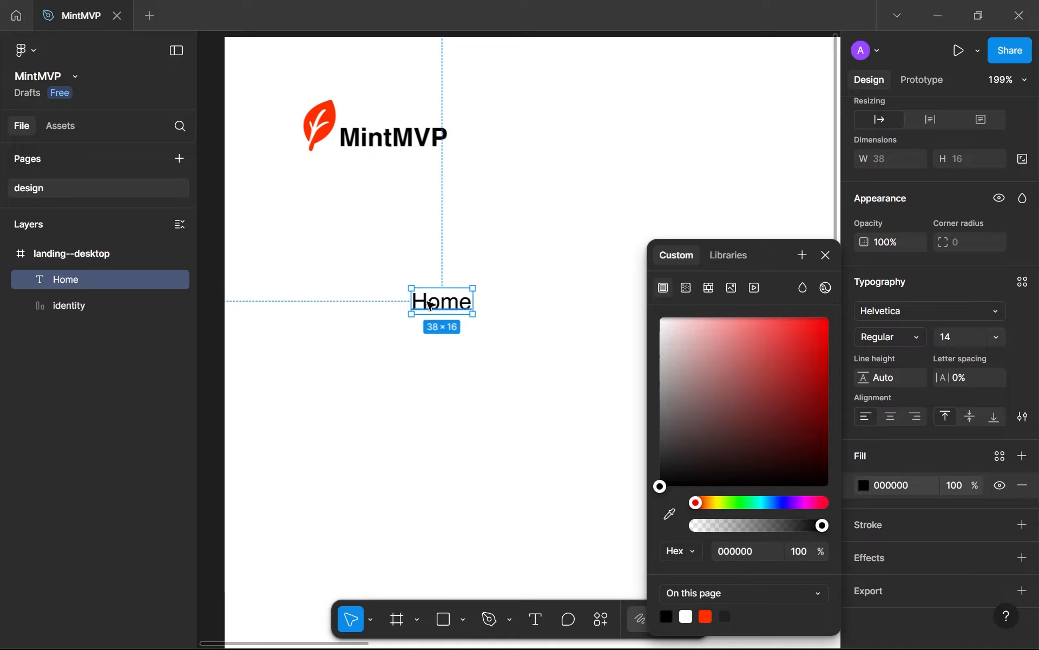
drag(779, 472, 636, 429)
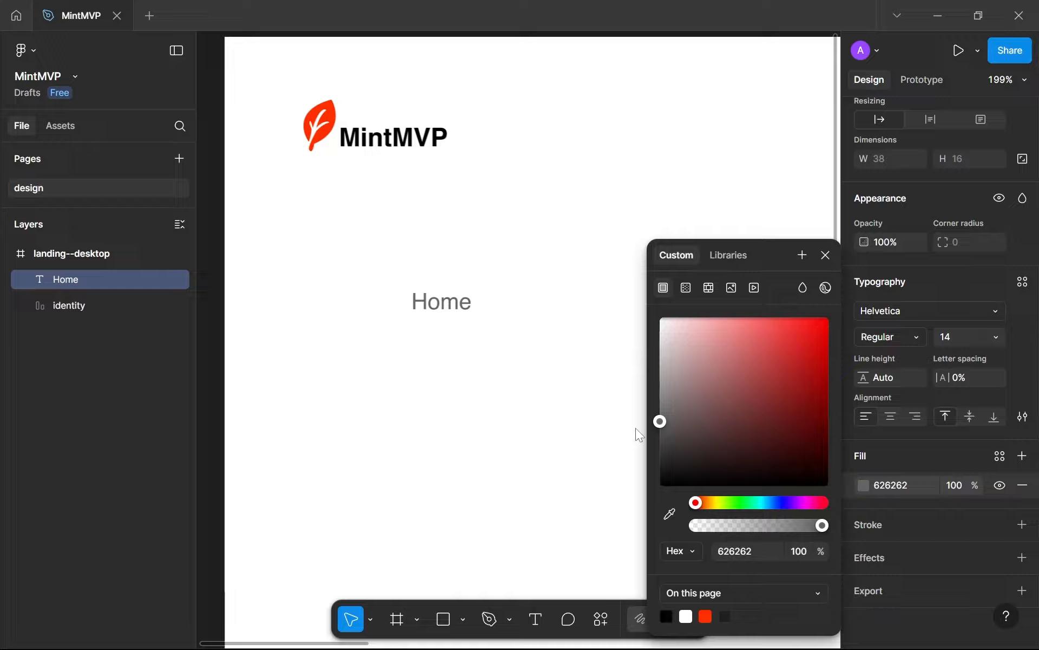
click(403, 429)
Duplicate the grey Home text directly below the original at Y 182
scroll(424, 379, down, 4)
drag(423, 366, 421, 277)
scroll(401, 239, up, 3)
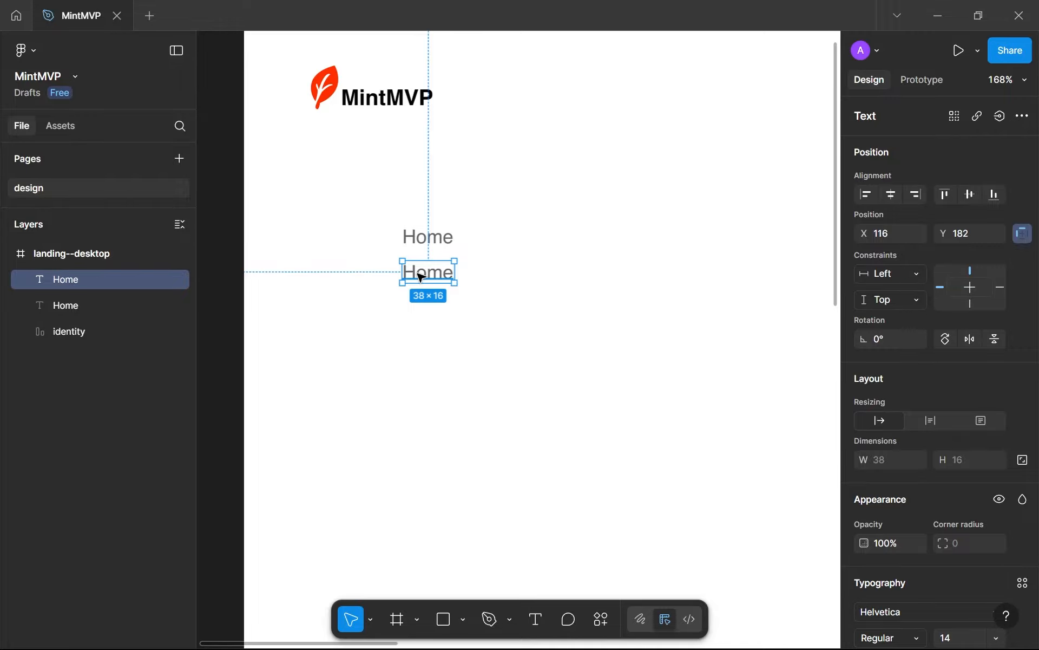
Set the fill of the upper Home text to black 000000
click(420, 223)
click(424, 238)
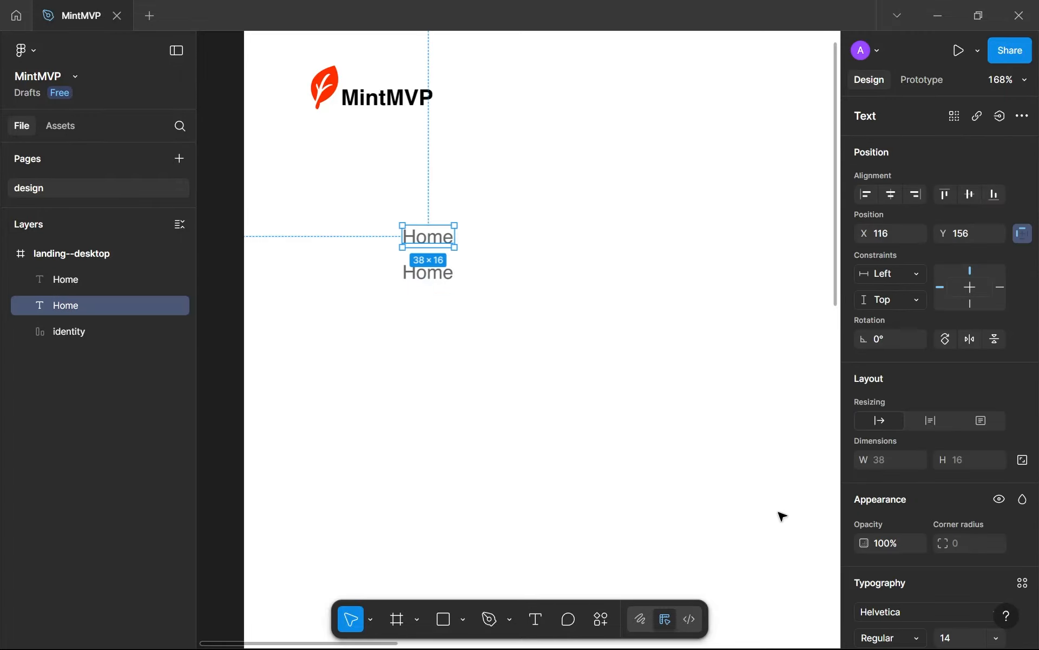
scroll(855, 553, down, 4)
scroll(857, 555, down, 1)
click(865, 542)
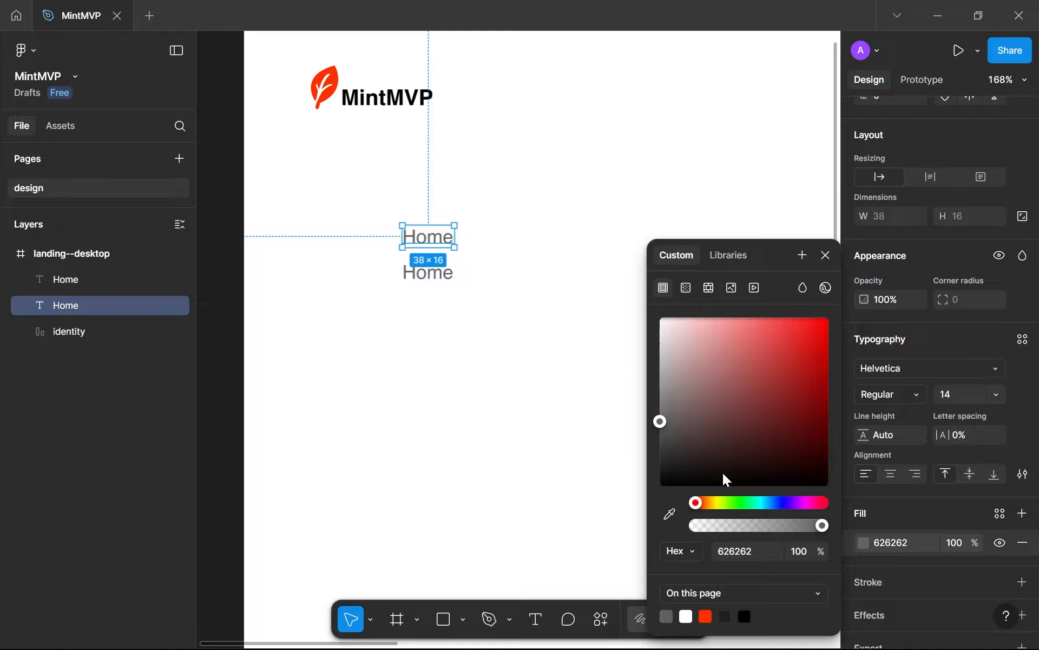
drag(725, 478, 565, 528)
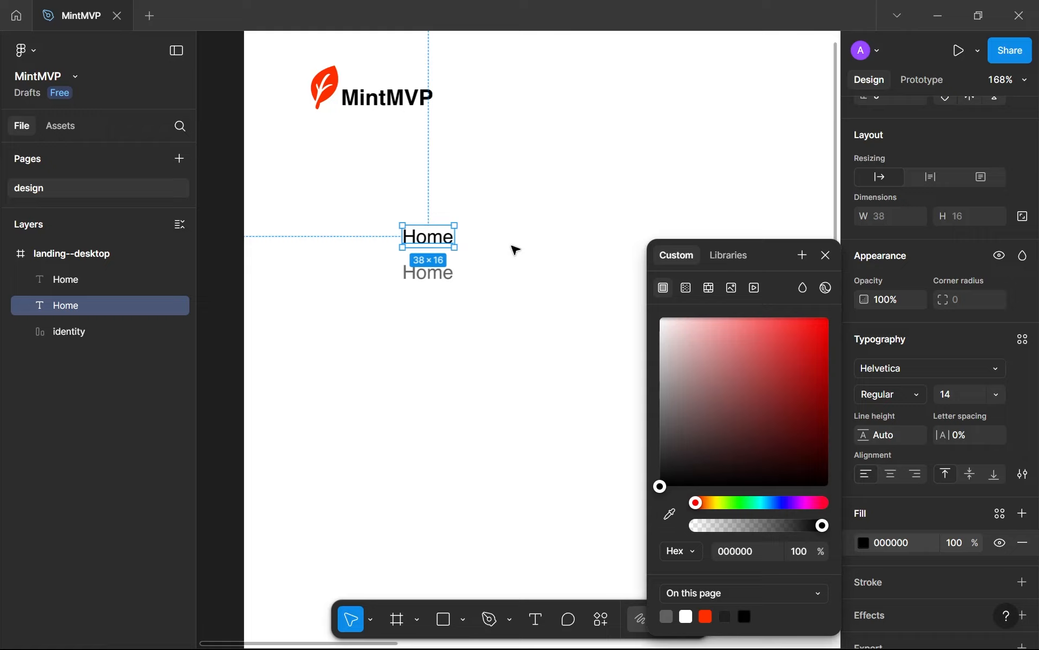
click(480, 278)
Change the lower Home text to "About" and place three copies of it in a column below
click(427, 273)
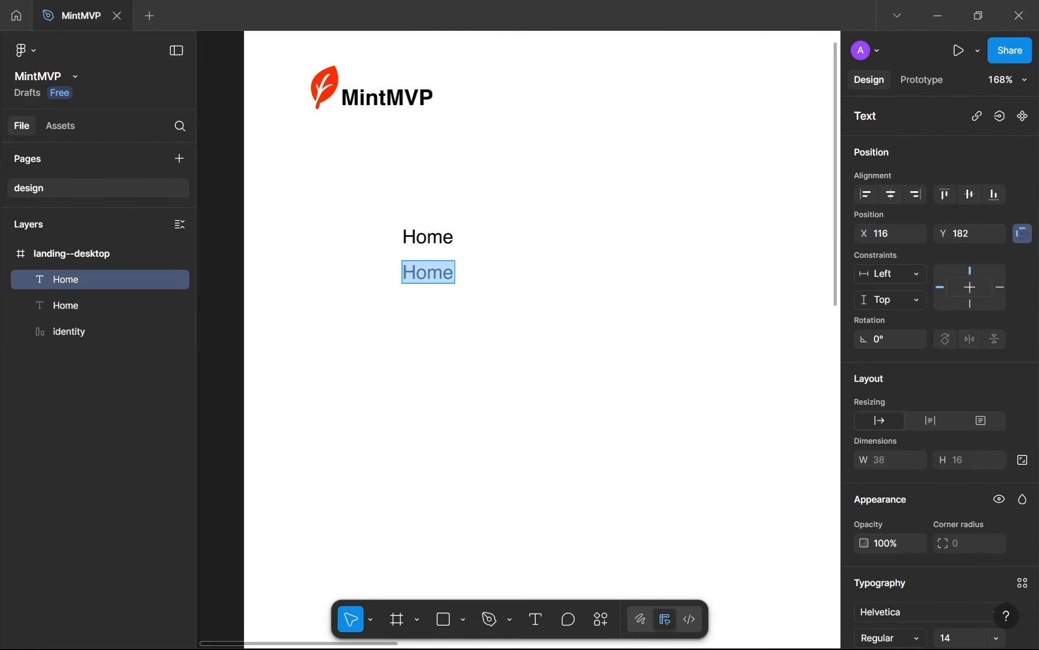
text(About)
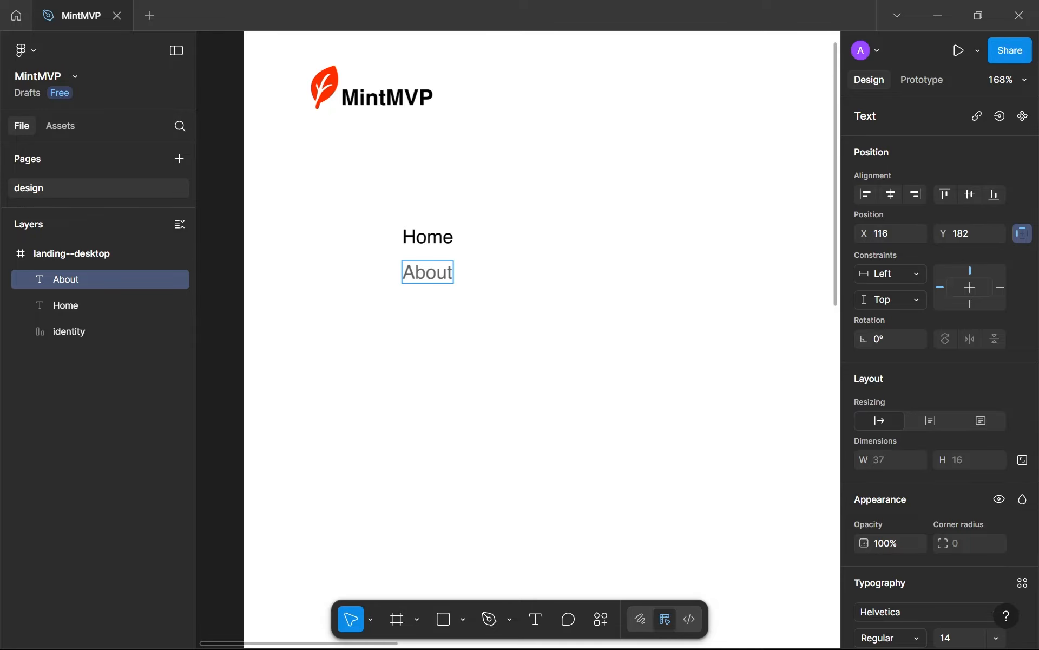
drag(438, 272, 436, 401)
Change the three copies below About to "FAQs", "Pricing" and "Showcase"
text(FAQs)
key(Escape)
double_click(431, 354)
text(Pricing)
key(Escape)
key(alt+Tab)
key(alt+Tab)
double_click(436, 401)
text(S)
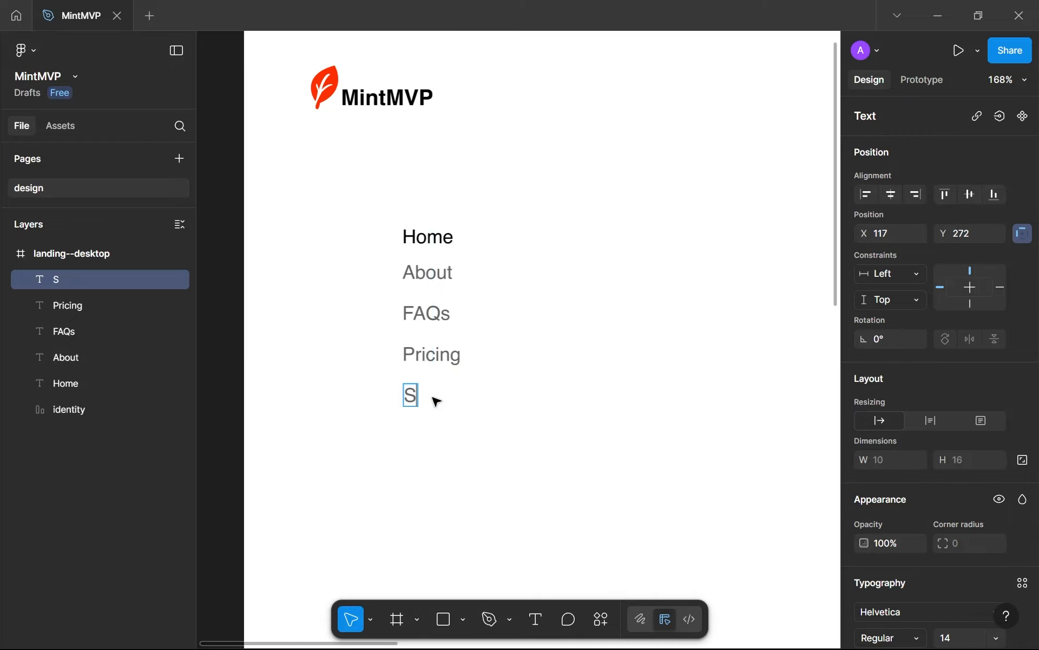
text(howcase)
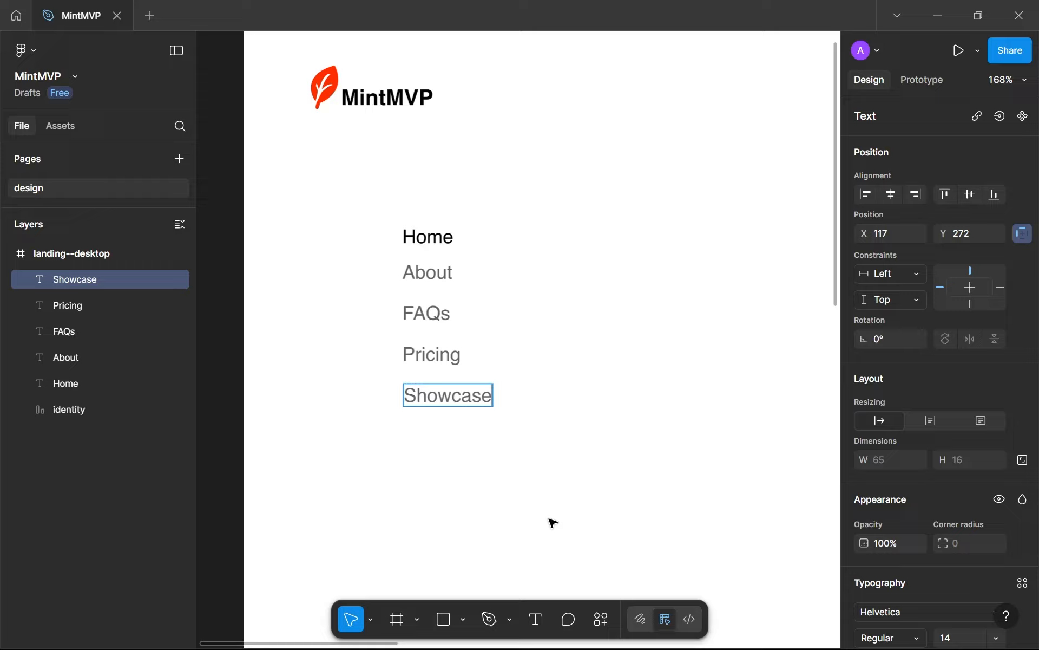
key(Escape)
click(542, 459)
scroll(542, 459, down, 4)
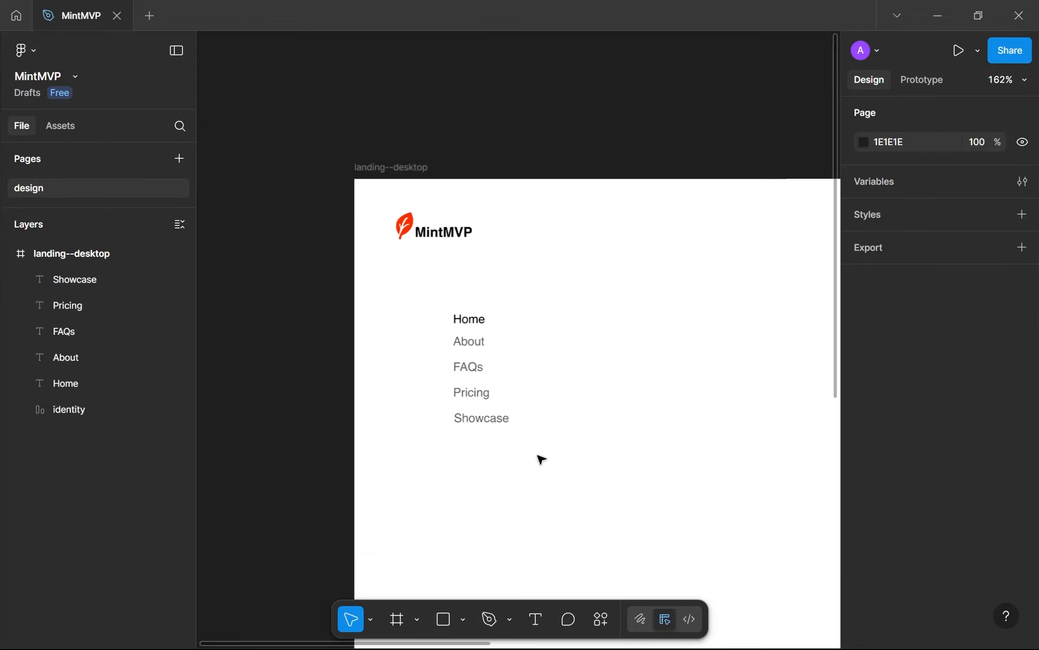
drag(541, 459, 461, 406)
scroll(458, 401, up, 4)
scroll(262, 174, up, 3)
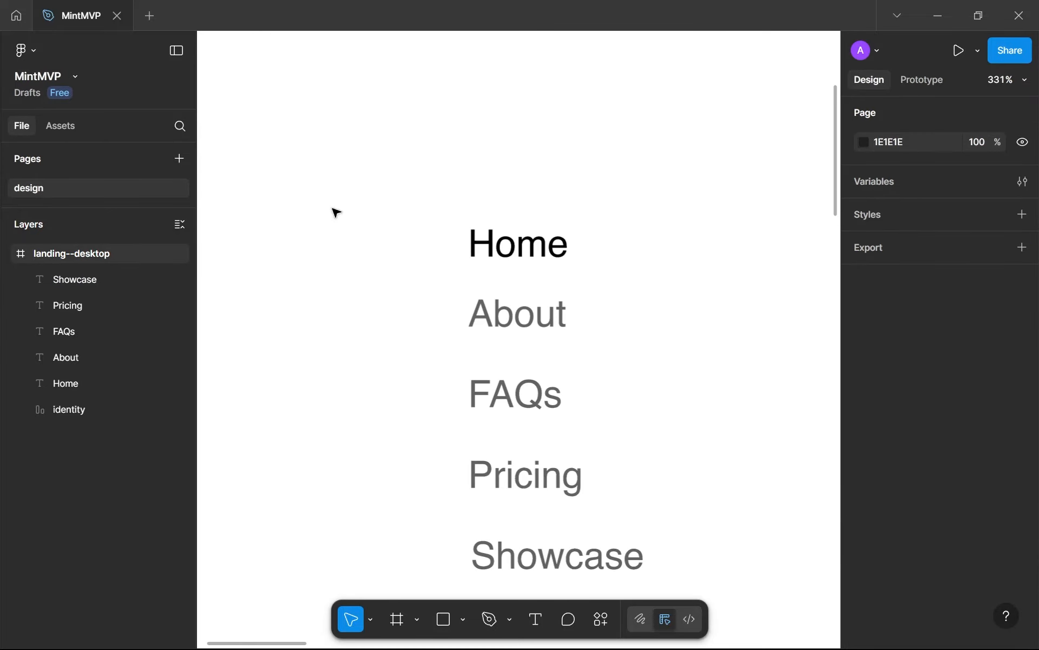
drag(432, 189, 623, 273)
click(622, 273)
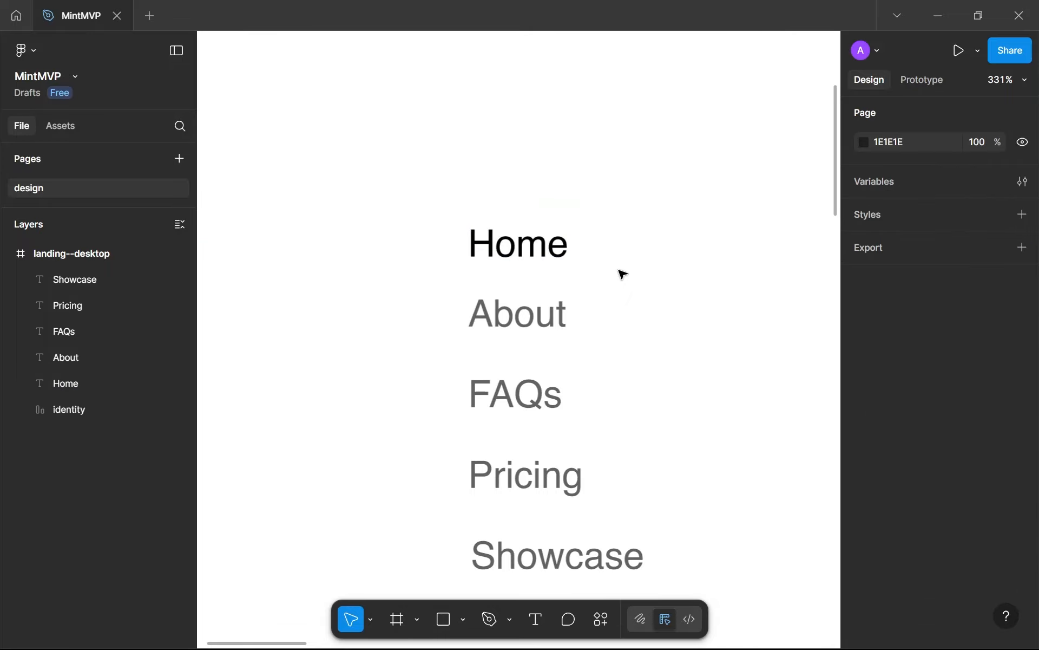
scroll(599, 273, right, 1)
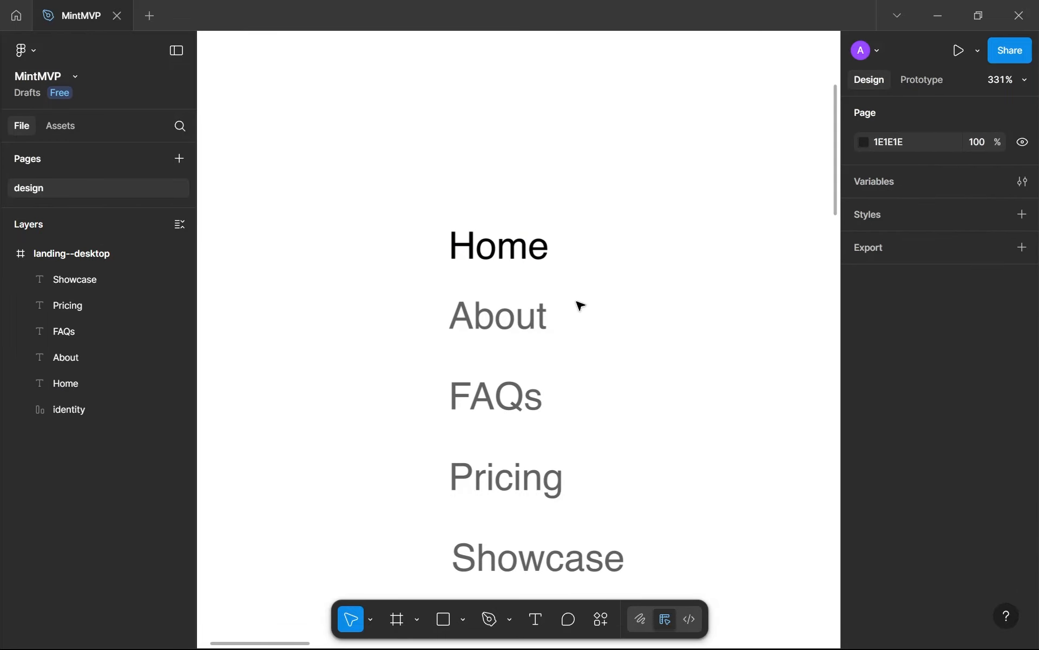
scroll(576, 302, down, 4)
drag(576, 301, 517, 283)
scroll(517, 283, up, 1)
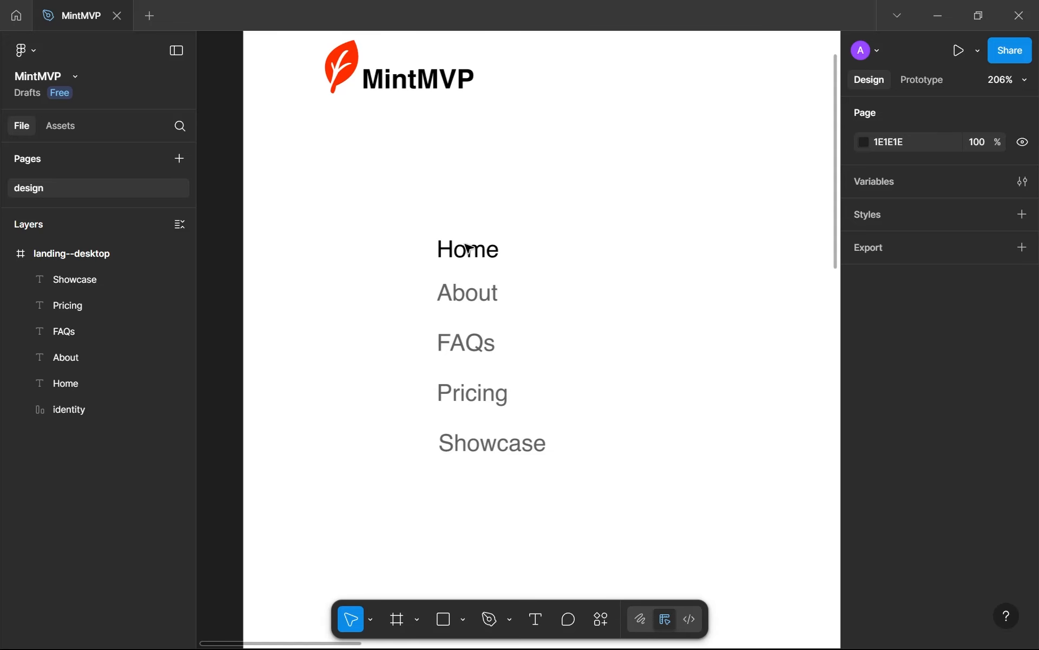
Wrap the five link texts in an auto layout frame with horizontal flow and a width that hugs its contents
drag(381, 203, 646, 484)
key(shift+a)
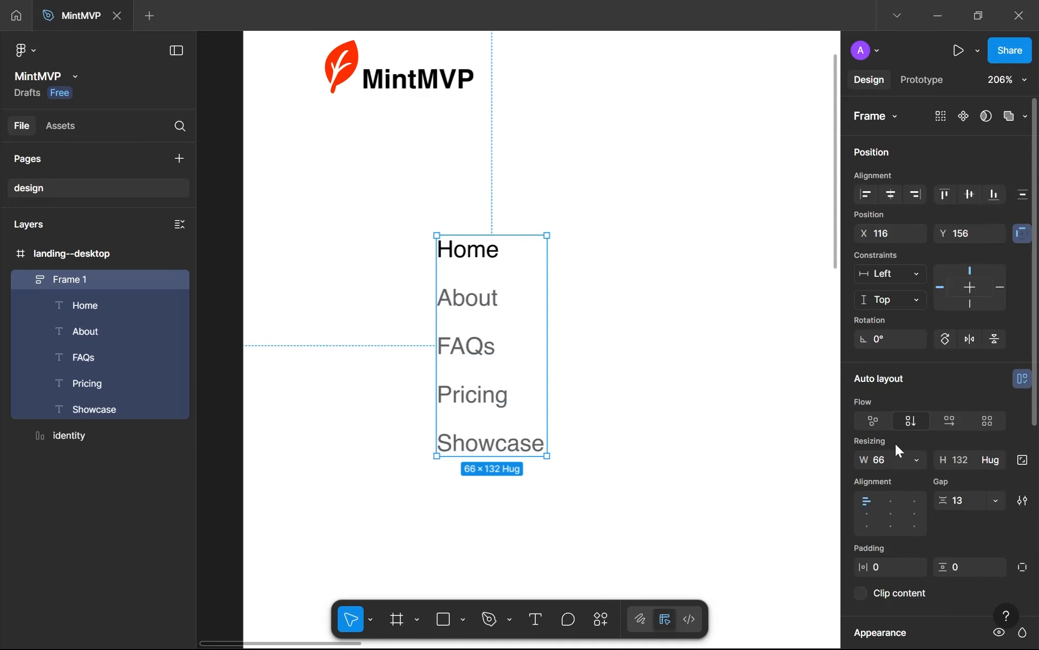
click(949, 421)
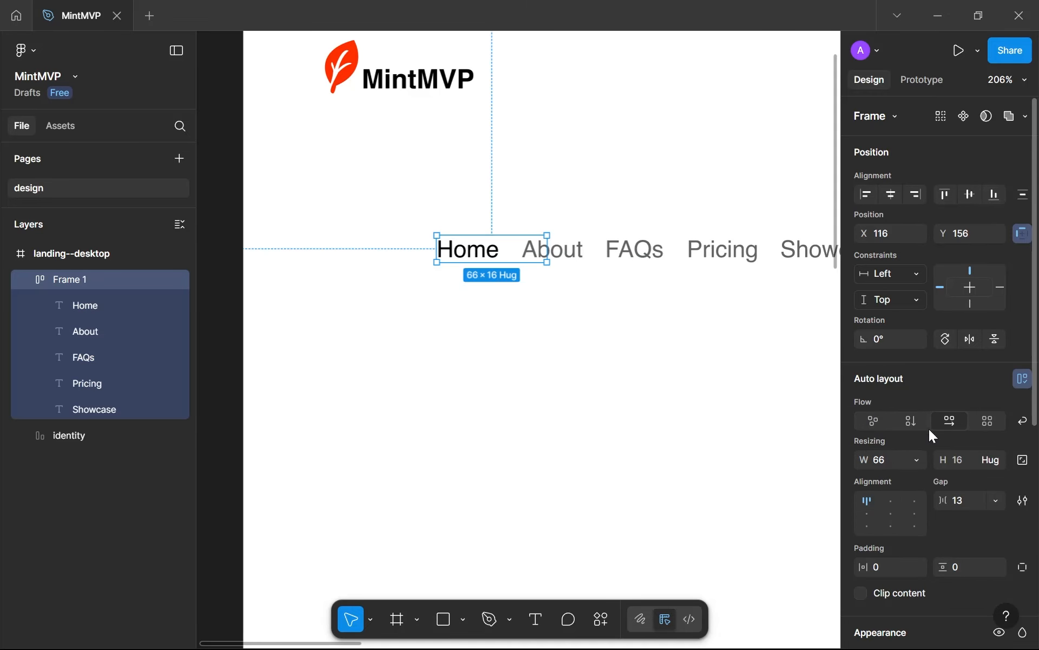
click(916, 459)
click(900, 476)
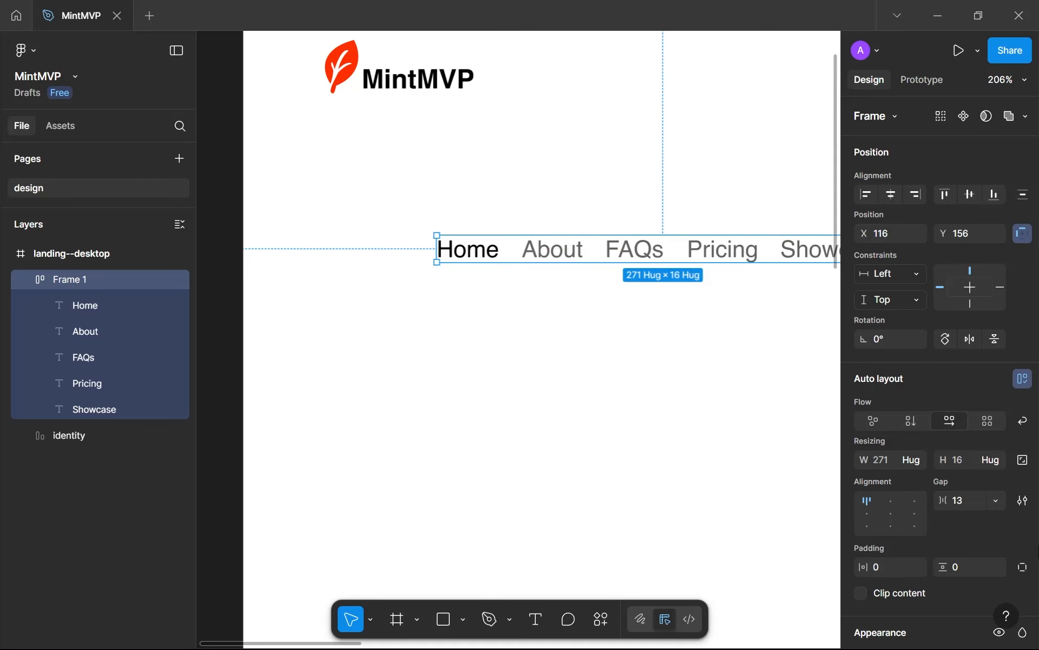
Set the gap between the navigation links in the auto layout frame to 40
click(977, 502)
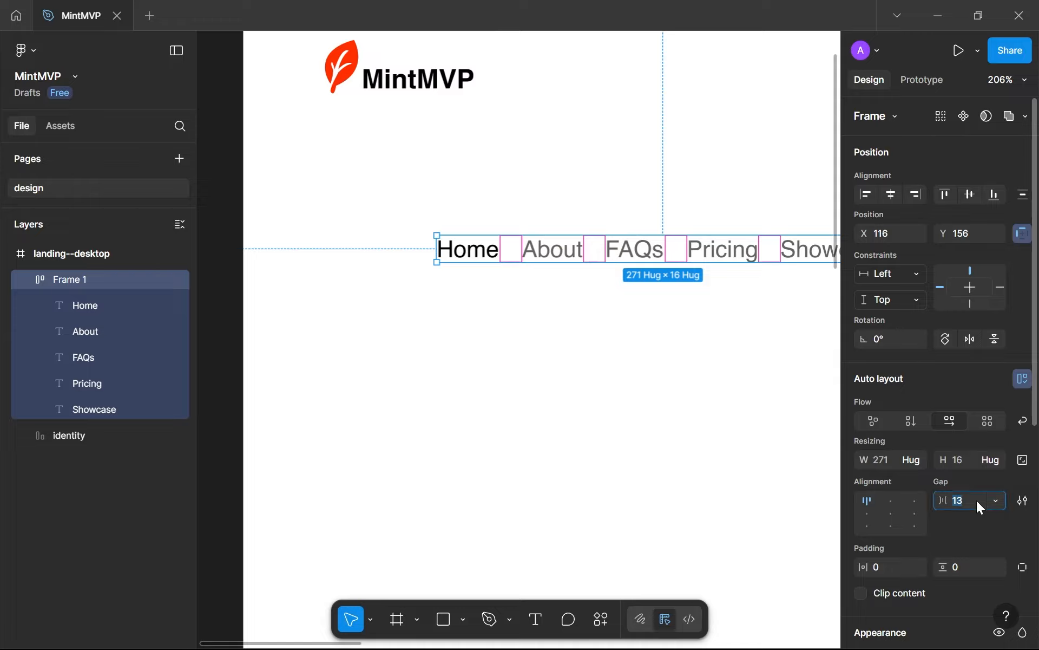
text(40)
key(Return)
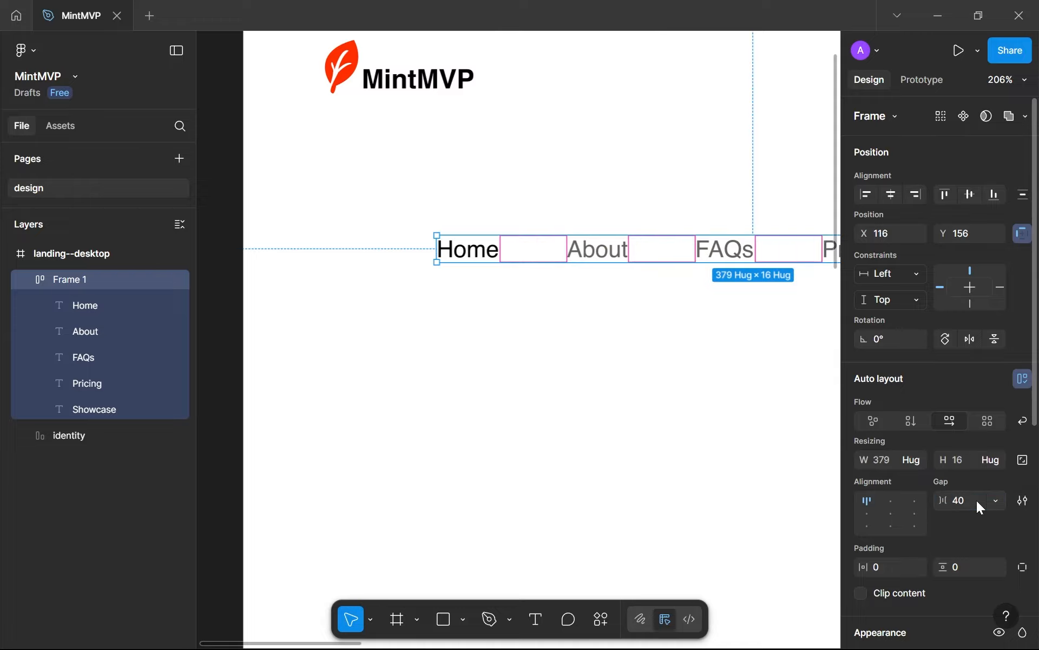
click(742, 419)
scroll(742, 419, down, 3)
drag(742, 419, 502, 393)
click(529, 299)
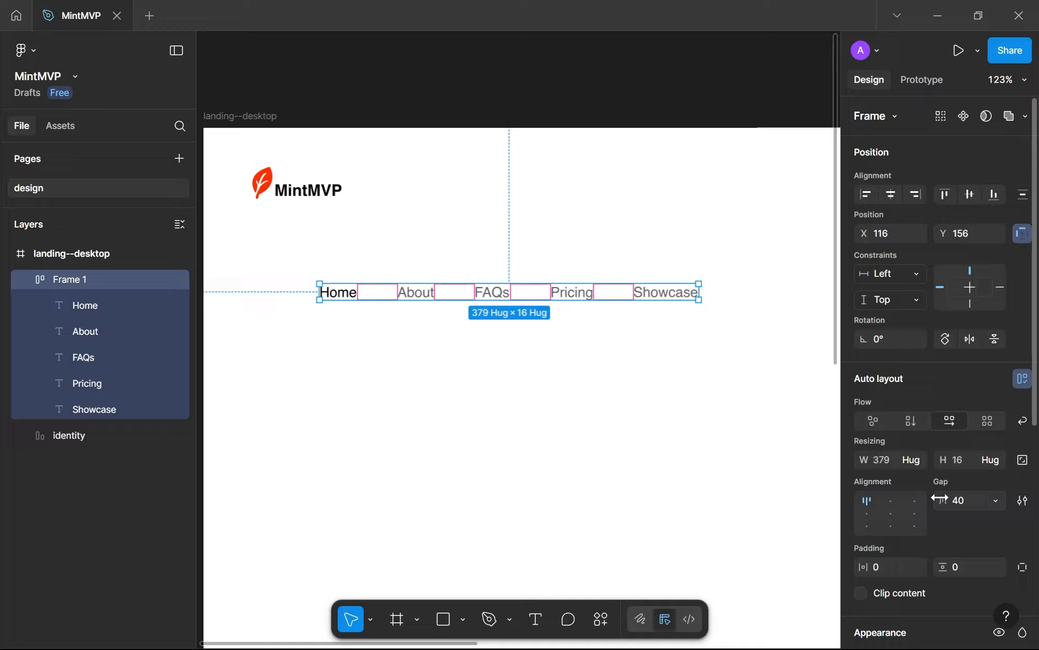
click(958, 496)
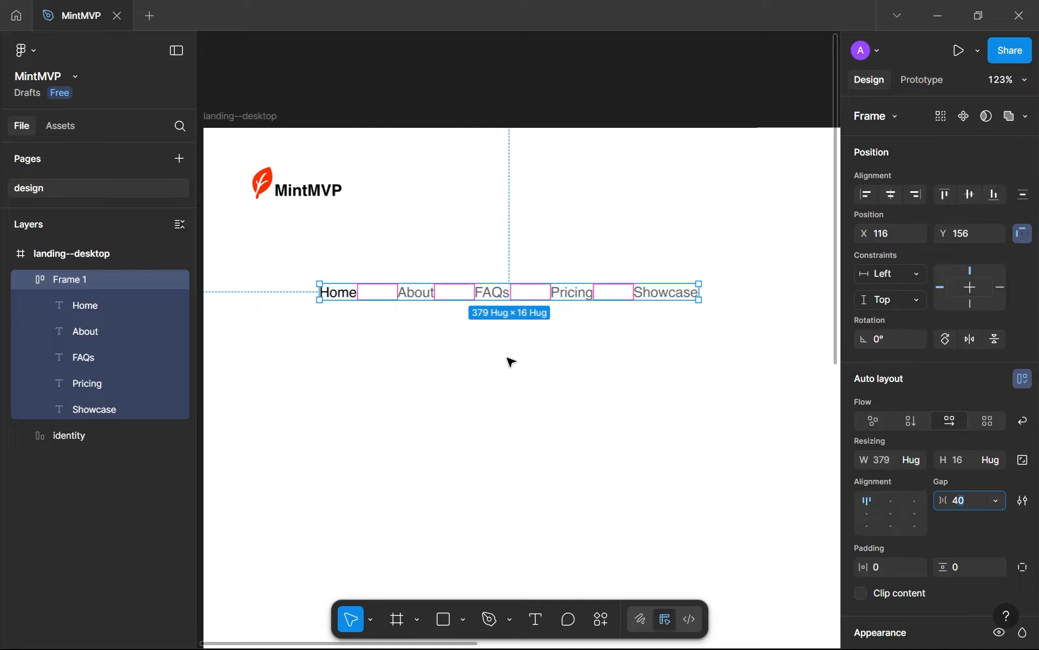
click(476, 362)
Rename the navigation frame as "links" and align its items to the left, vertically centred
double_click(62, 282)
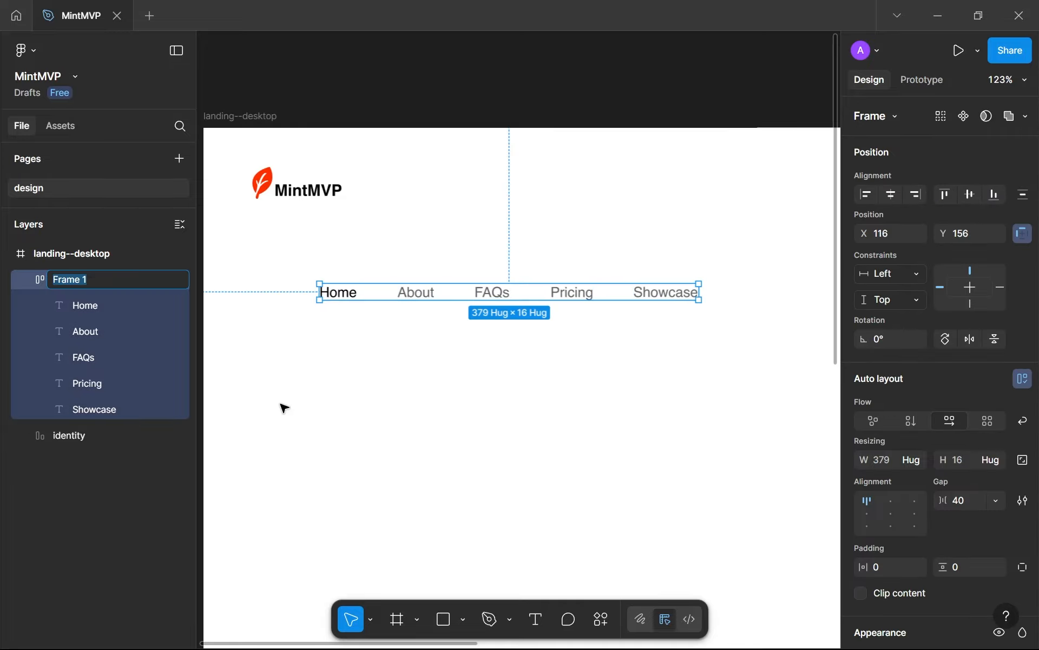
text(links)
key(Return)
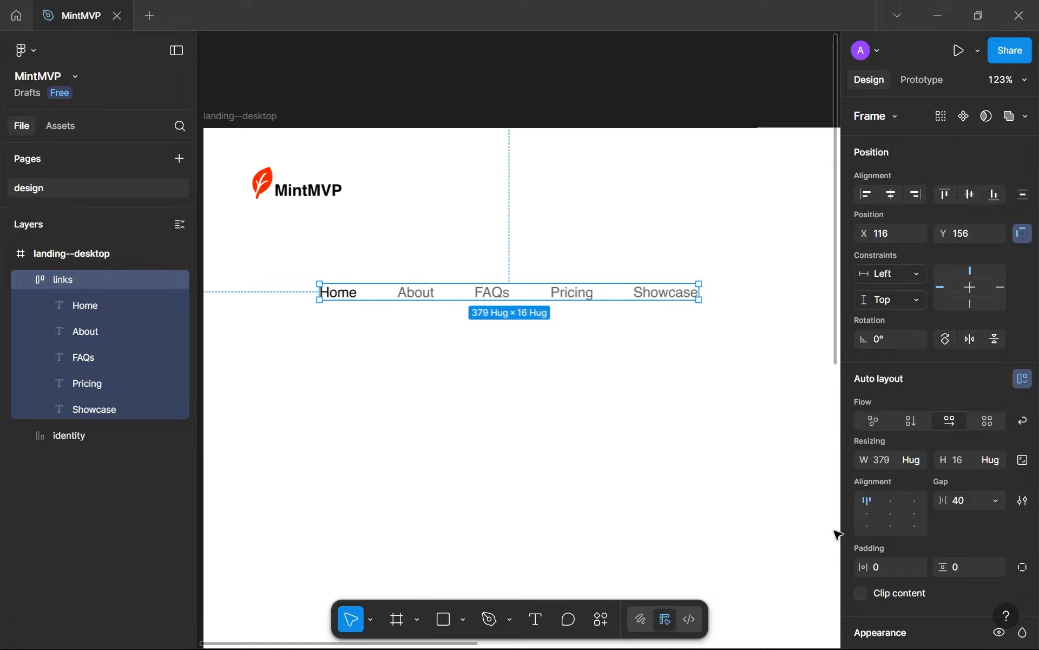
click(866, 514)
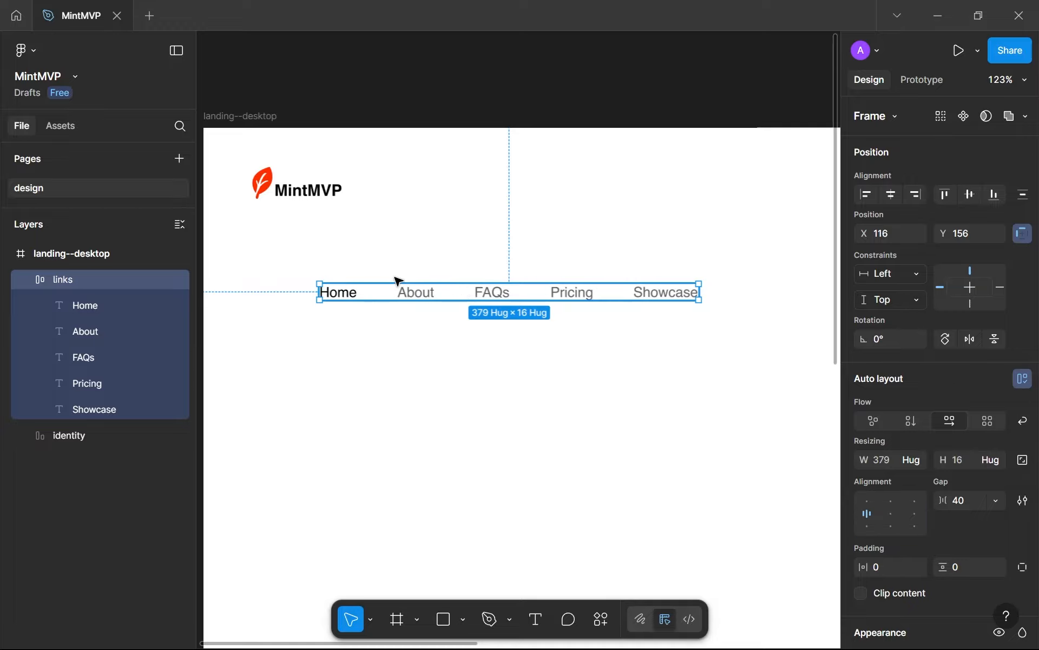
Move the links frame up into the header row, horizontally centred on the page and level with the logo
drag(465, 296, 397, 260)
click(375, 316)
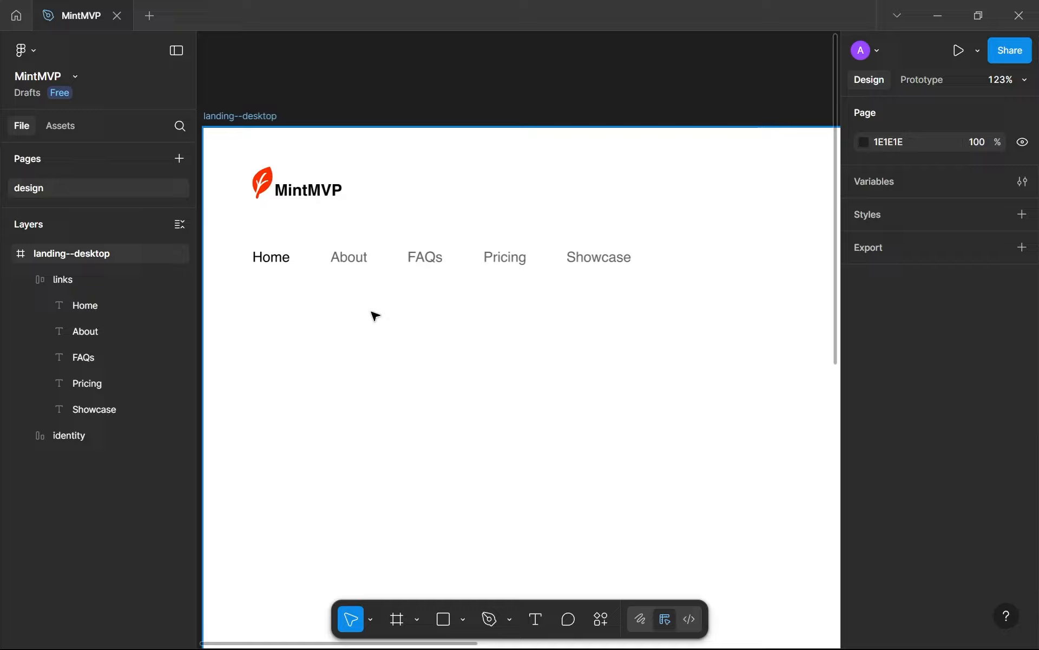
scroll(375, 316, down, 6)
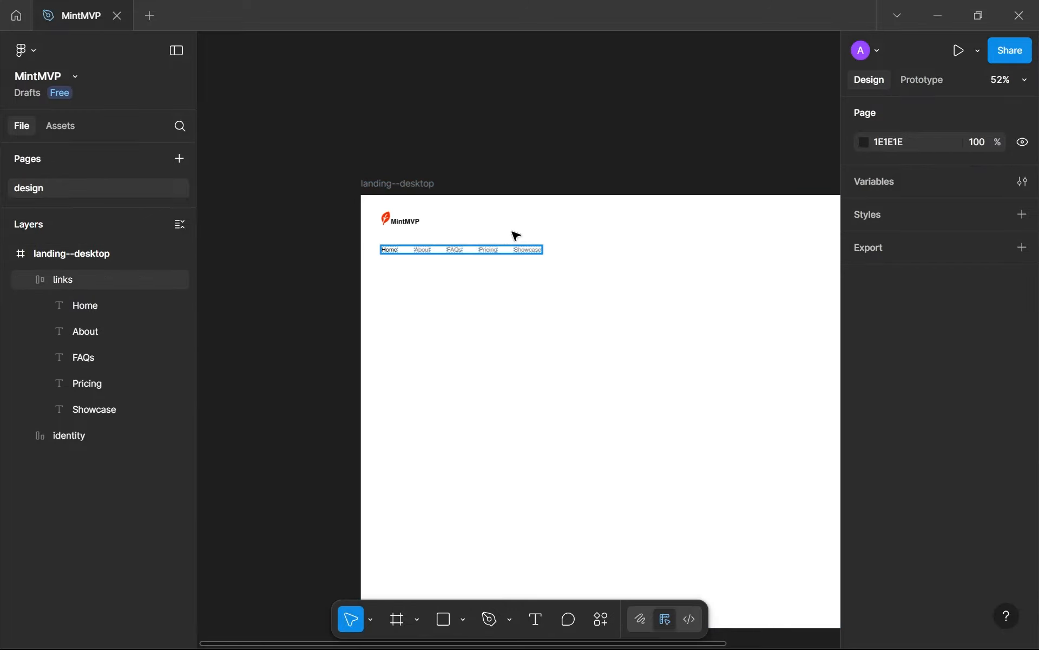
drag(515, 235, 633, 223)
click(603, 269)
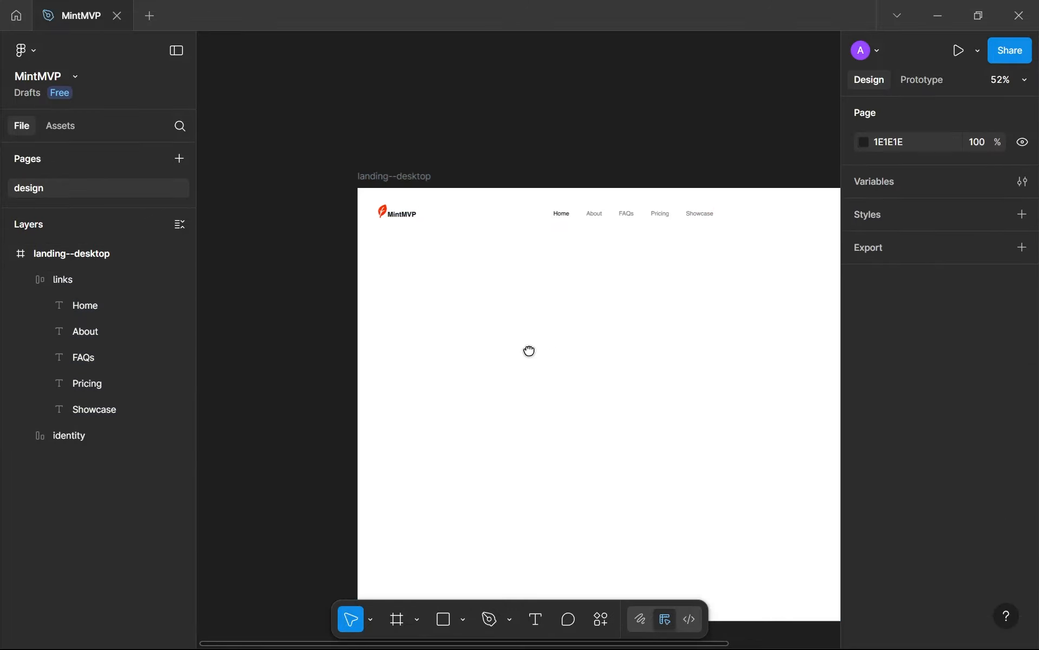
drag(529, 351, 391, 373)
Switch to the current MintMVP website in the browser and examine its header, hero headline and the sections below
key(alt+Tab)
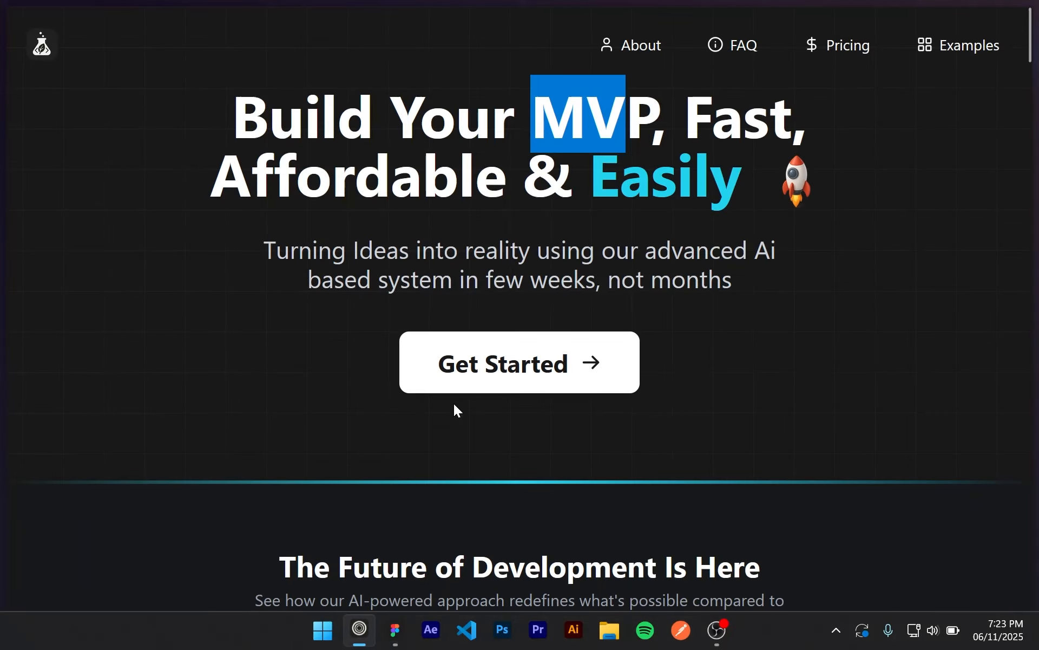
click(801, 171)
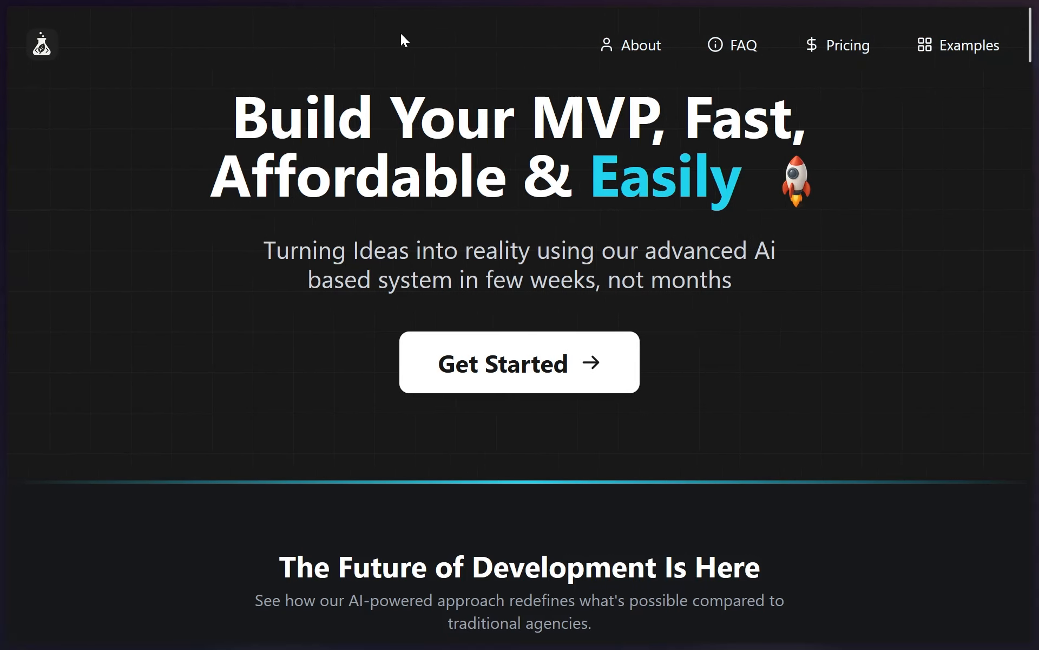
scroll(401, 35, down, 5)
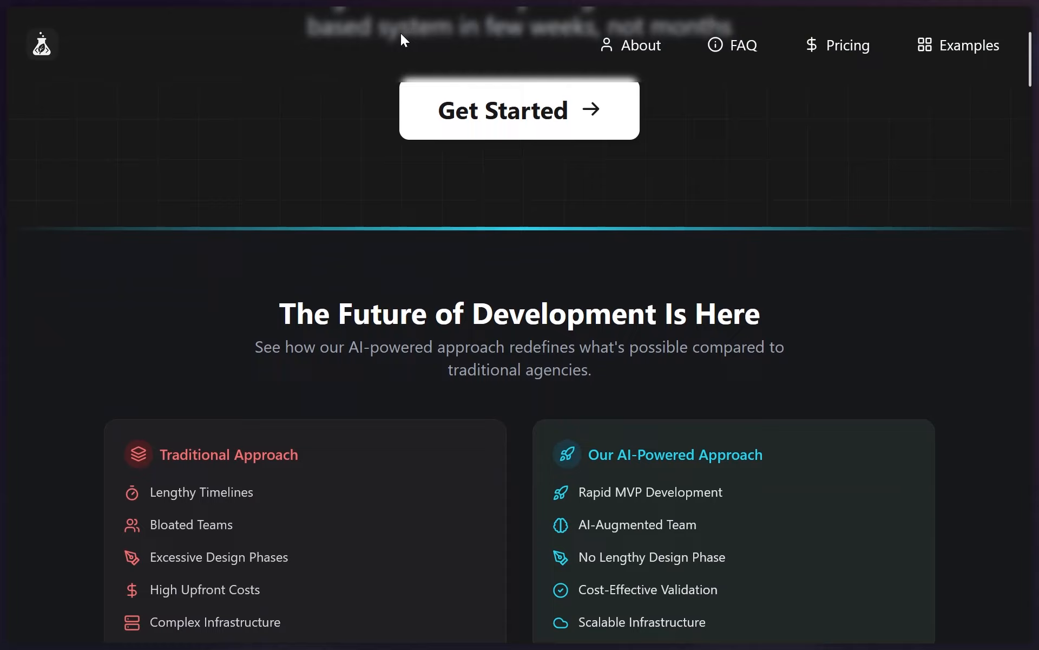
scroll(400, 34, down, 9)
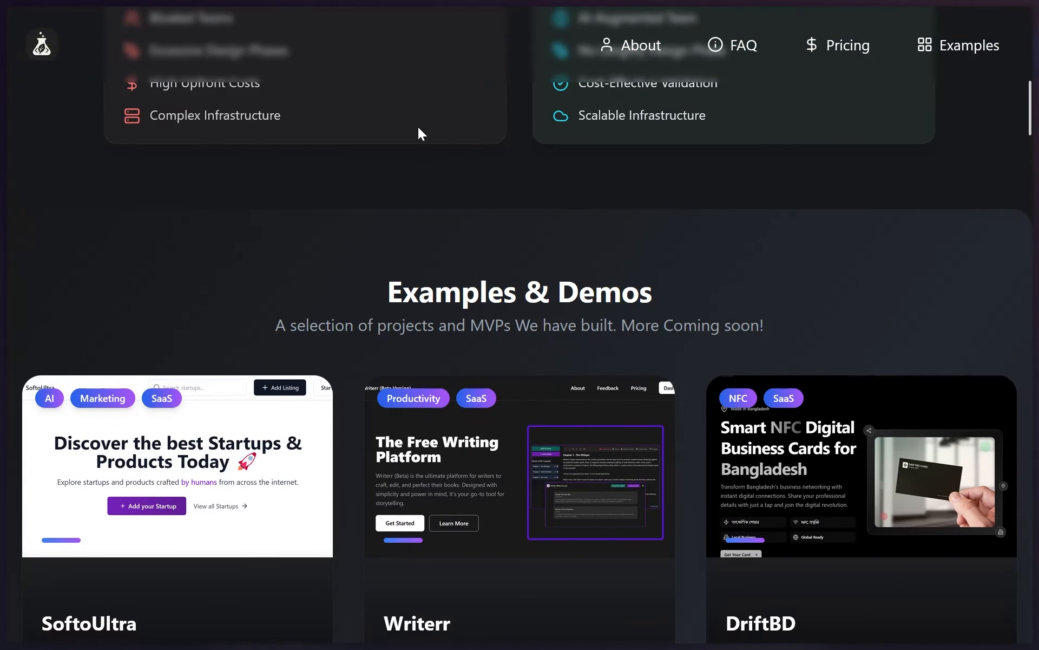
scroll(425, 168, up, 14)
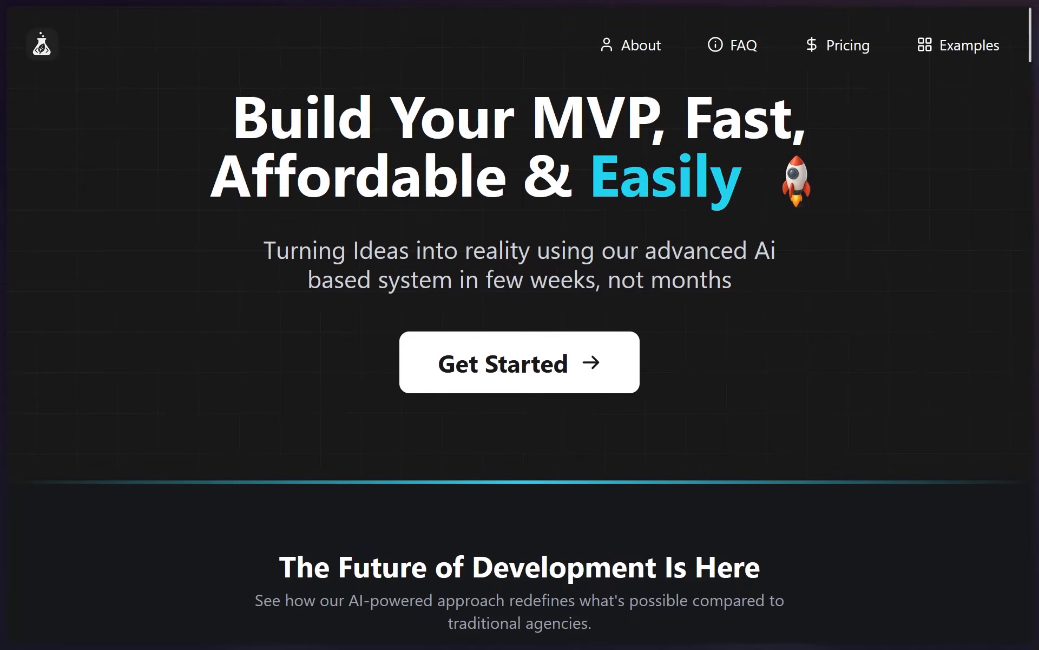
drag(391, 173, 649, 123)
drag(652, 120, 584, 122)
click(600, 121)
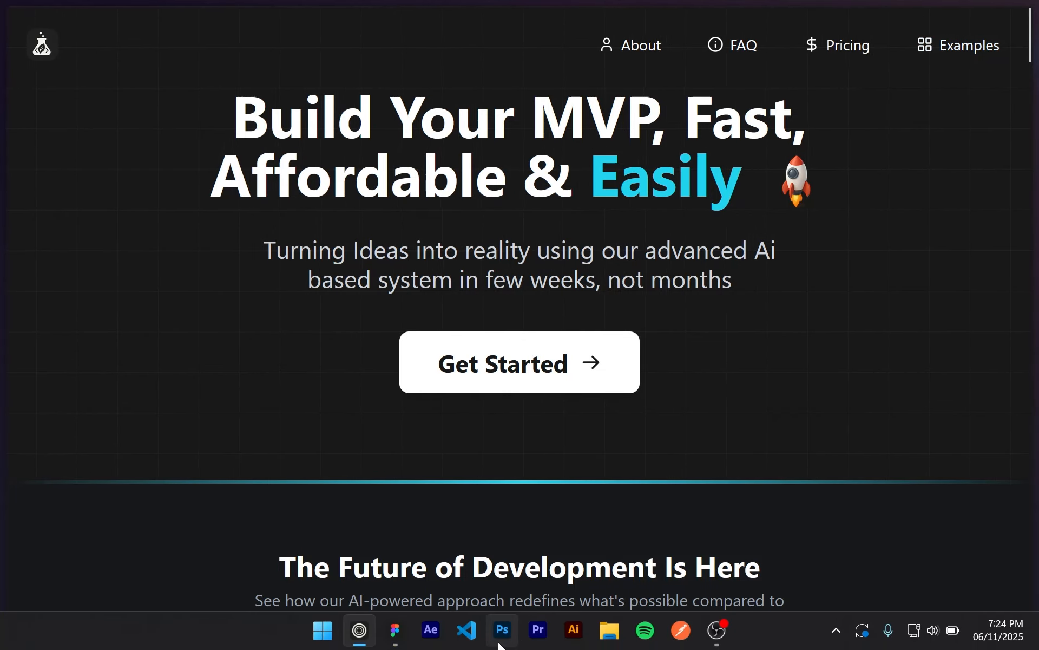
Switch back to Figma and add a "Login" text below the navigation links, at about X 546, Y 150
click(407, 637)
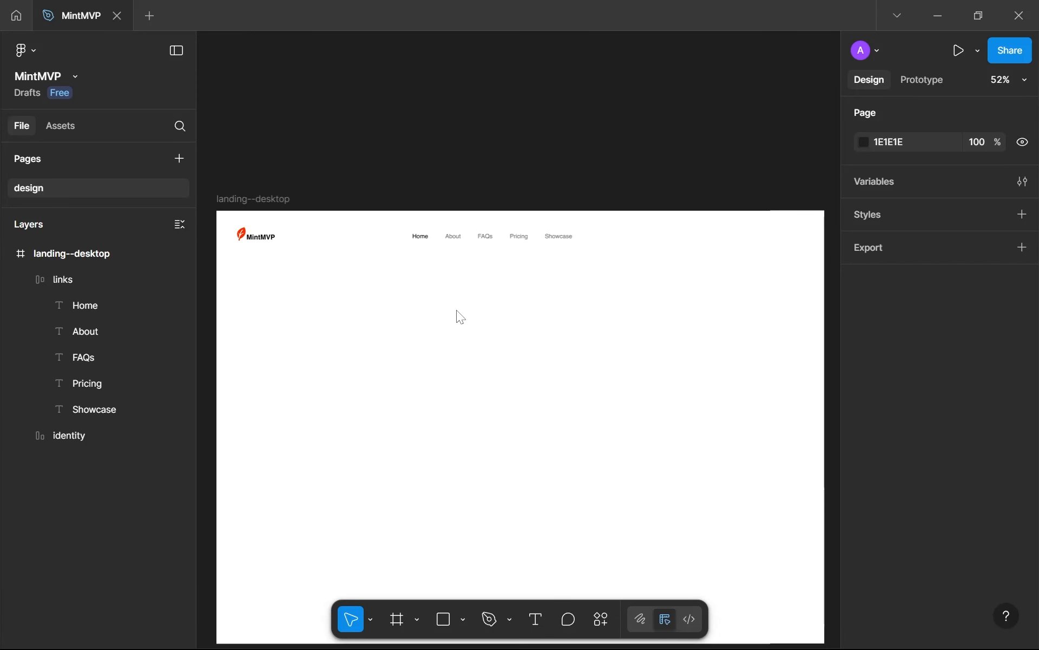
key(t)
click(447, 275)
scroll(482, 336, up, 5)
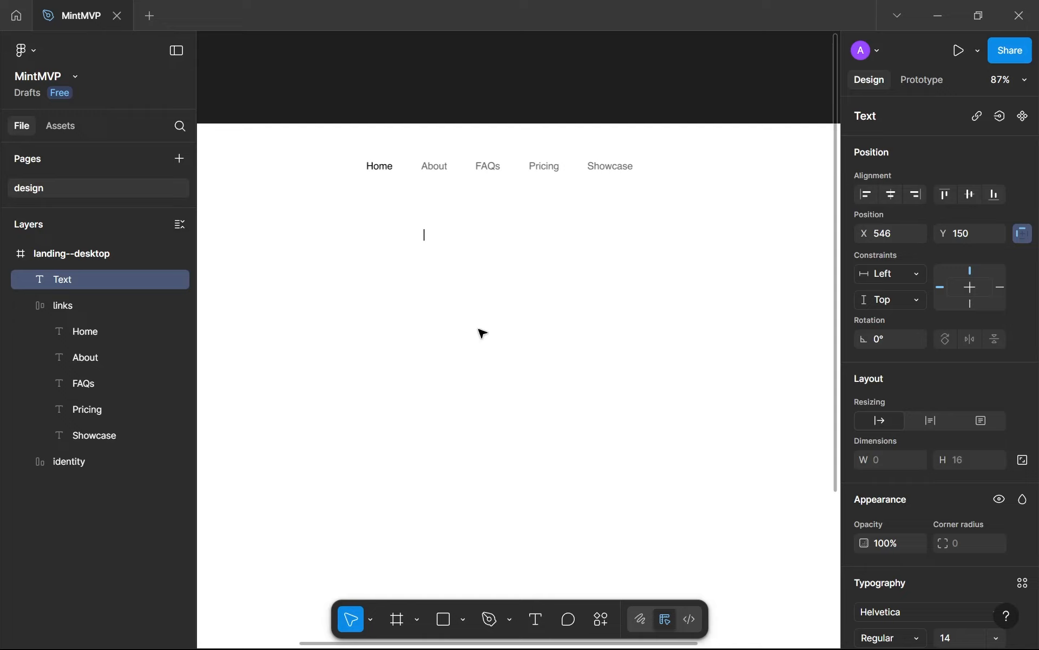
text(Login)
key(Escape)
Set the Login text to font size 16 and Bold weight
scroll(889, 486, down, 3)
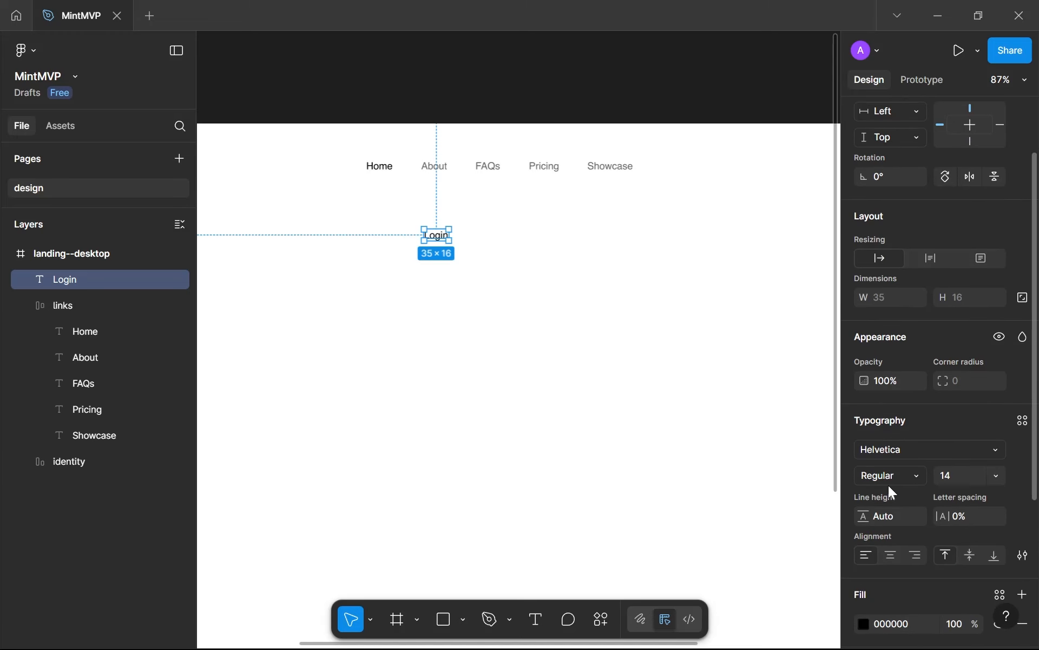
click(945, 475)
text(16)
key(Return)
click(915, 476)
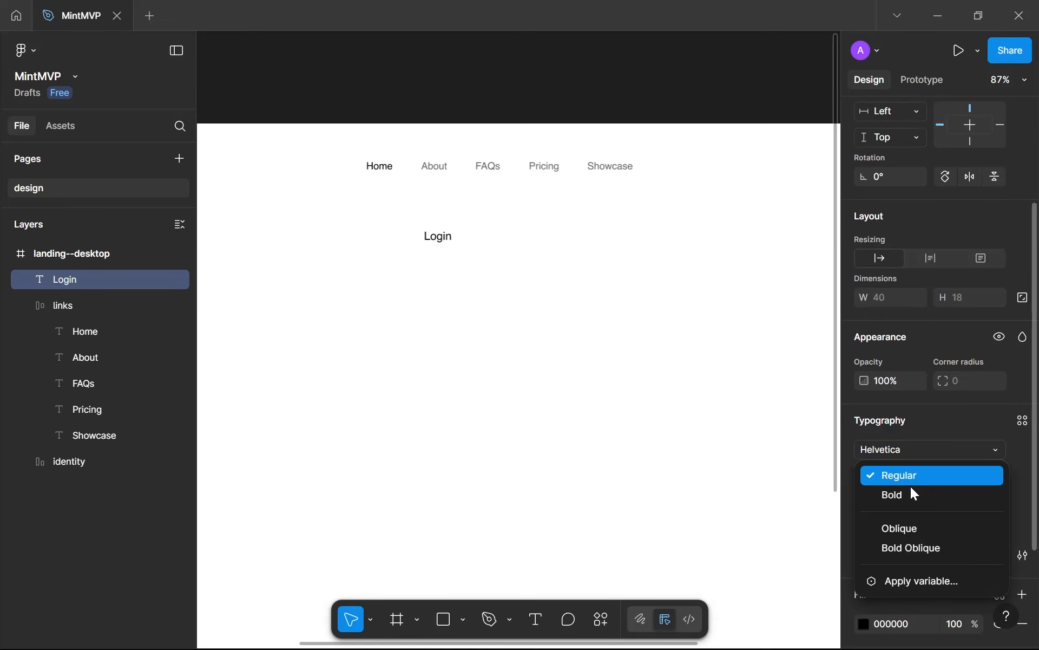
click(910, 493)
click(408, 286)
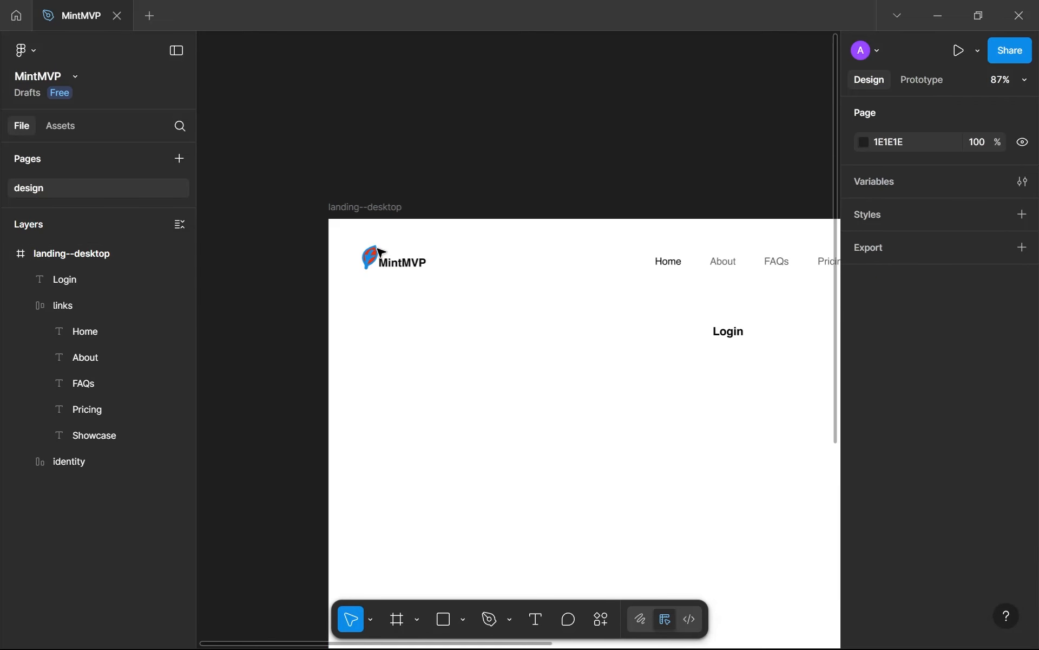
Compare the typography settings of the MintMVP wordmark, the Login text and the Home link
scroll(400, 266, up, 2)
ctrl+click(403, 262)
scroll(559, 276, right, 3)
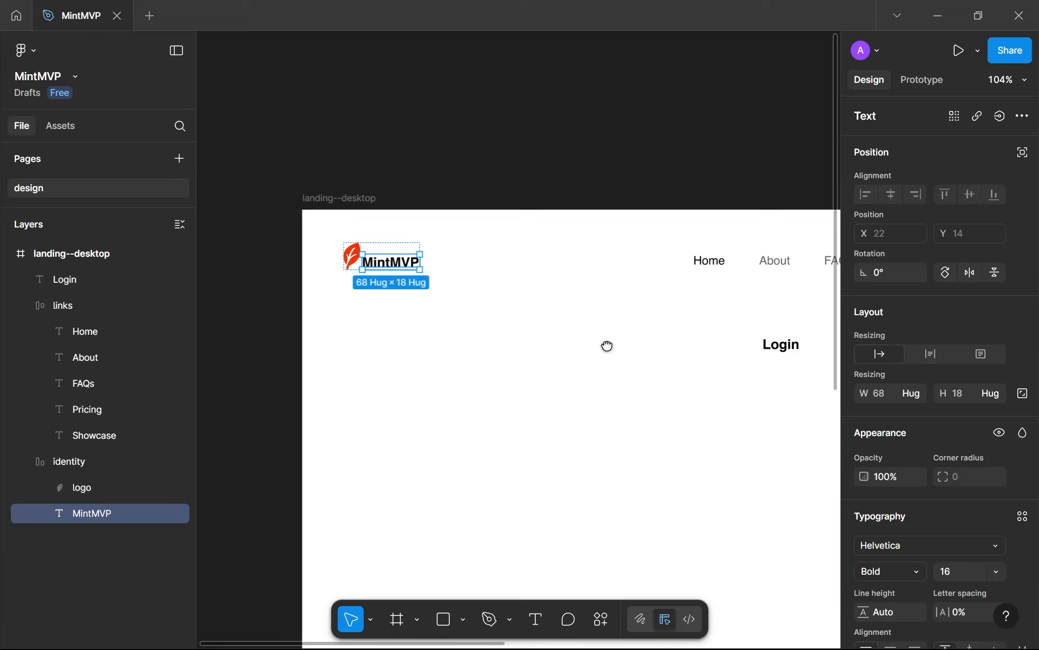
click(634, 356)
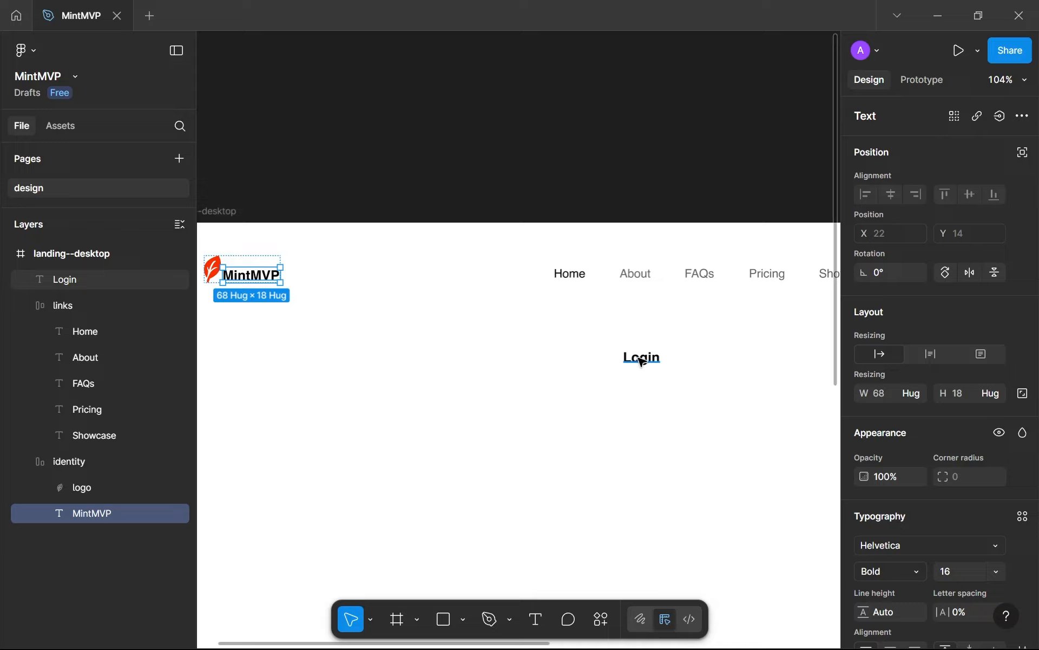
ctrl+click(569, 274)
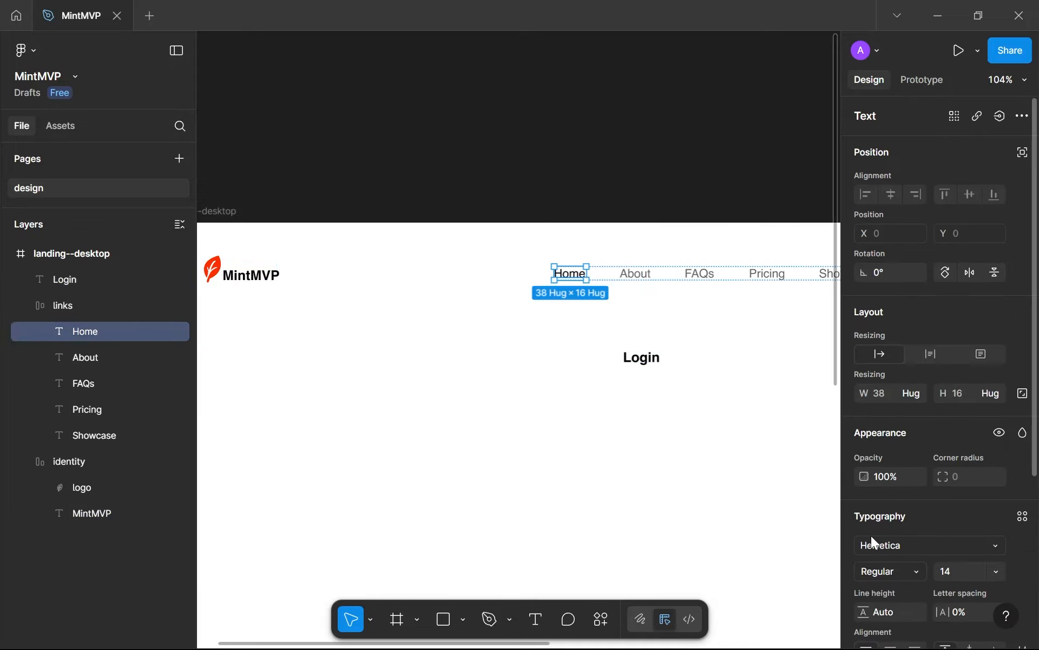
click(594, 431)
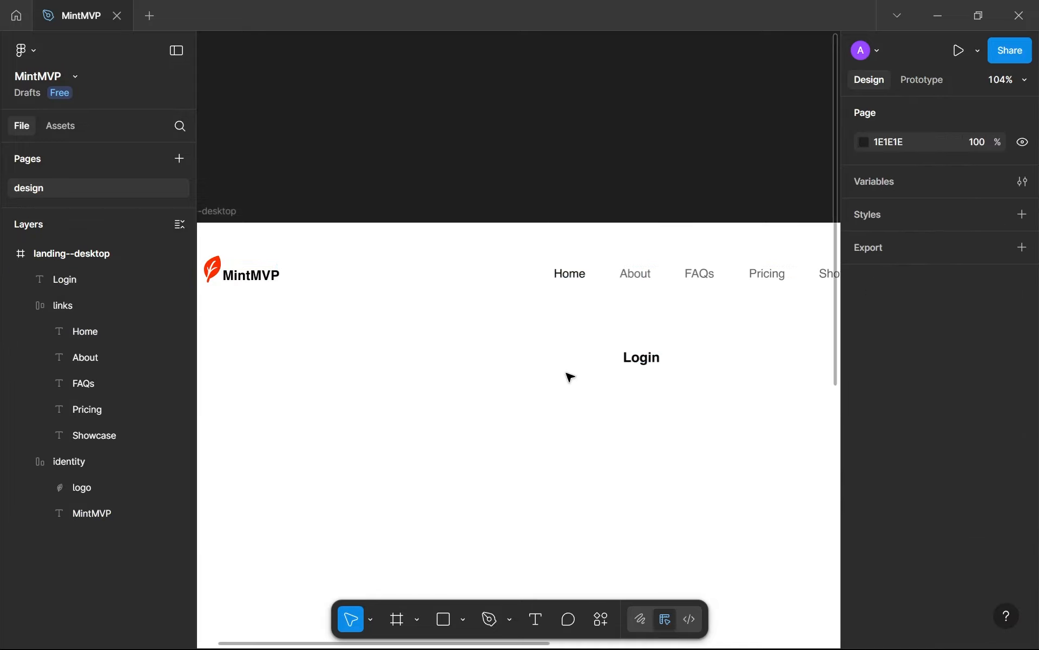
drag(566, 366, 503, 384)
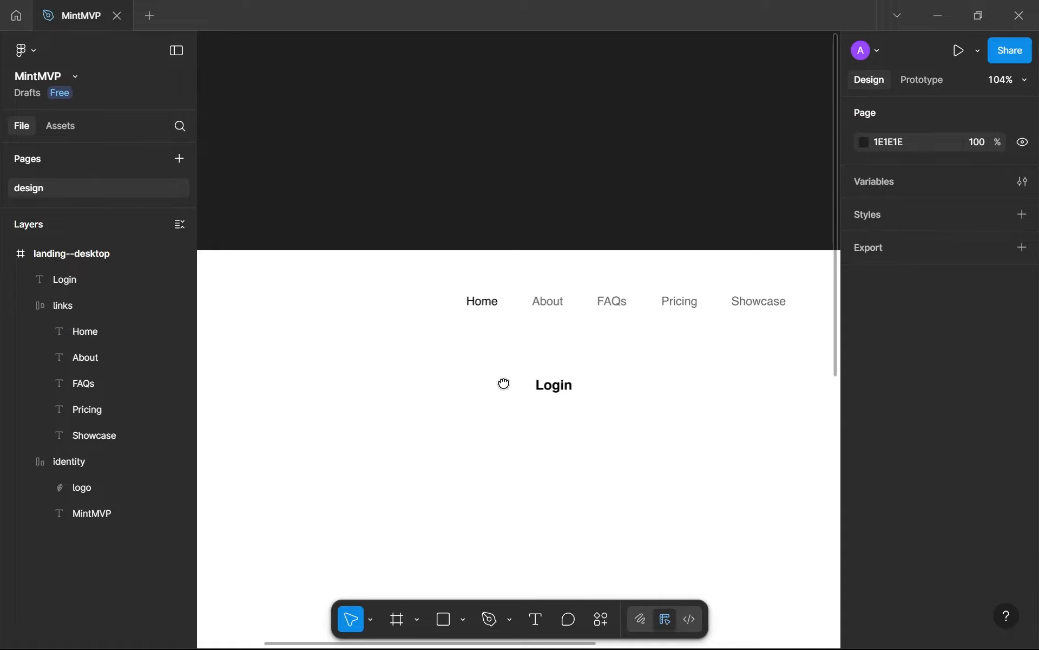
Select the Login text and collapse the links and identity frames in the layer list
click(554, 386)
scroll(557, 393, up, 1)
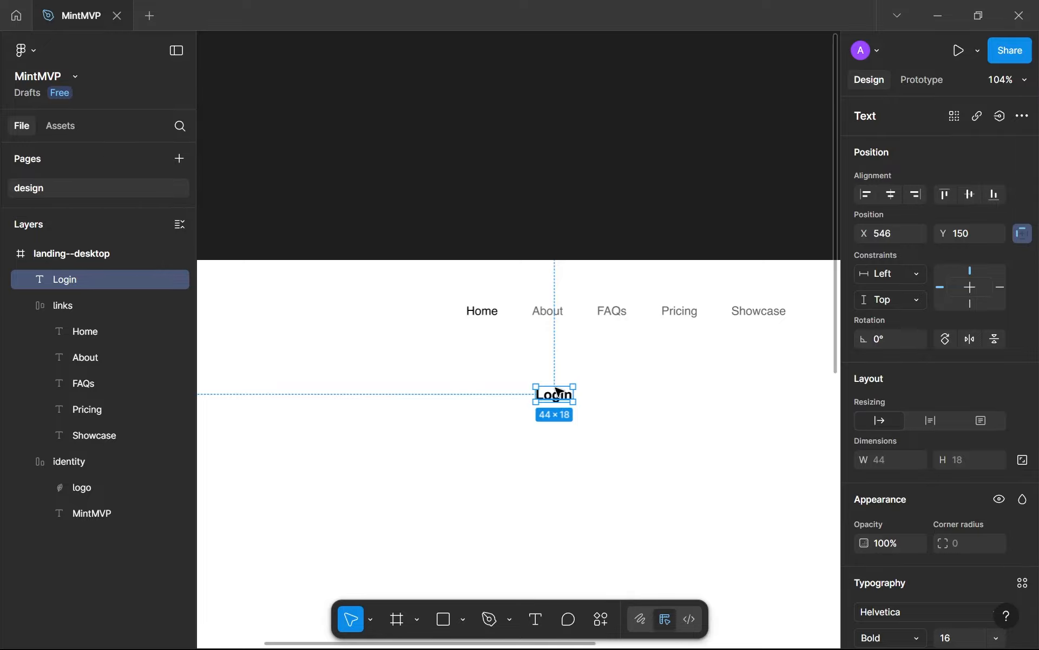
scroll(557, 389, down, 5)
scroll(557, 388, up, 3)
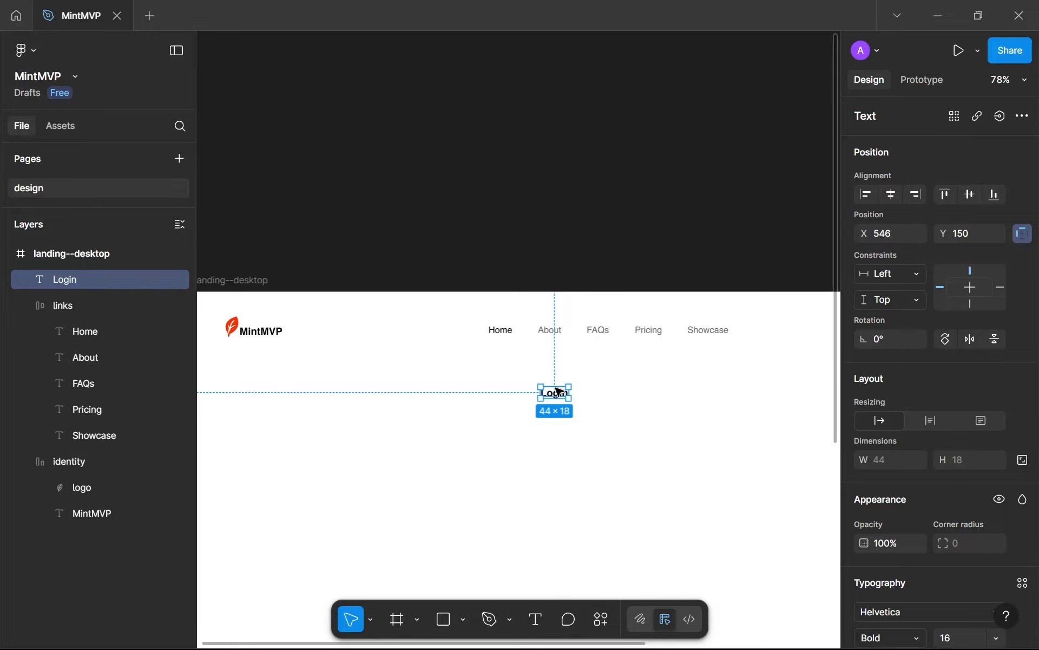
scroll(558, 390, up, 4)
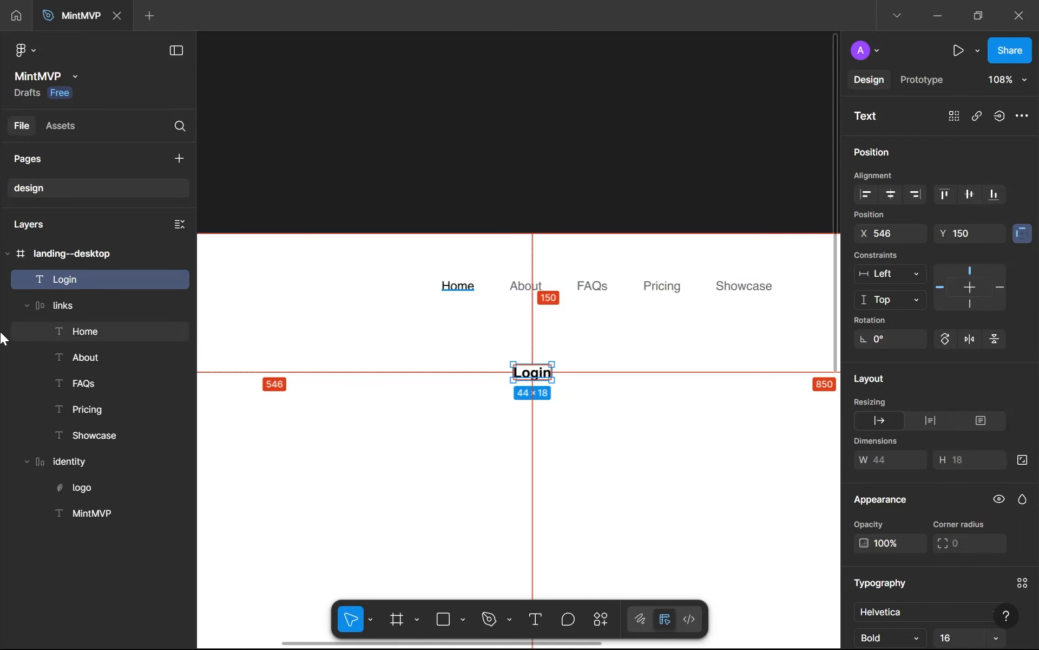
alt+click(28, 306)
alt+click(25, 330)
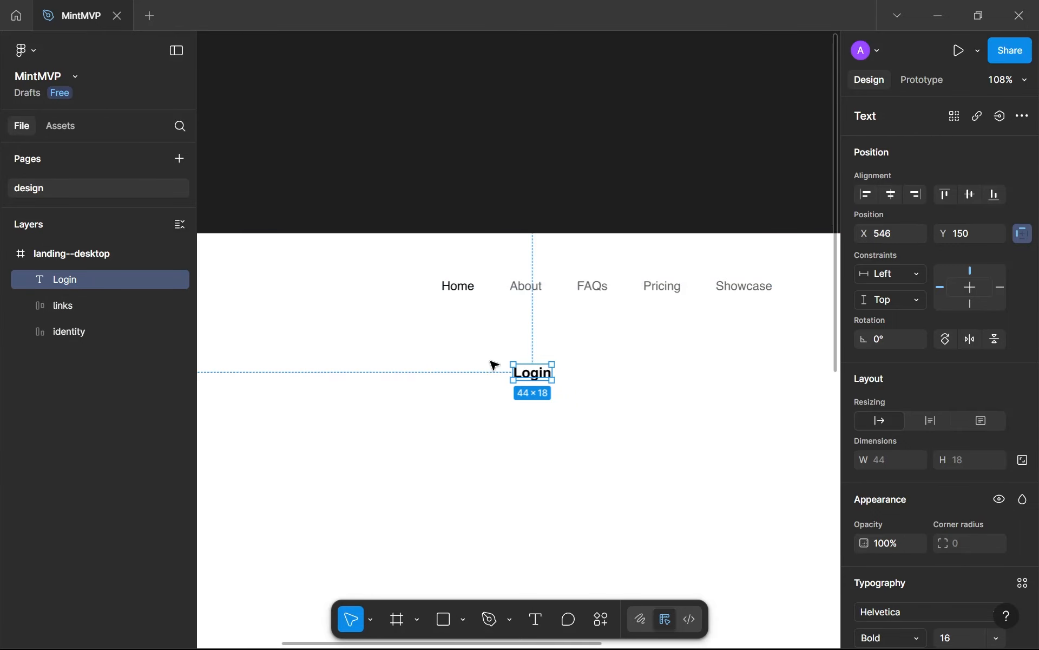
Wrap the Login text in an auto layout frame, rename the frame "secondary" and nudge it slightly lower
scroll(969, 496, down, 5)
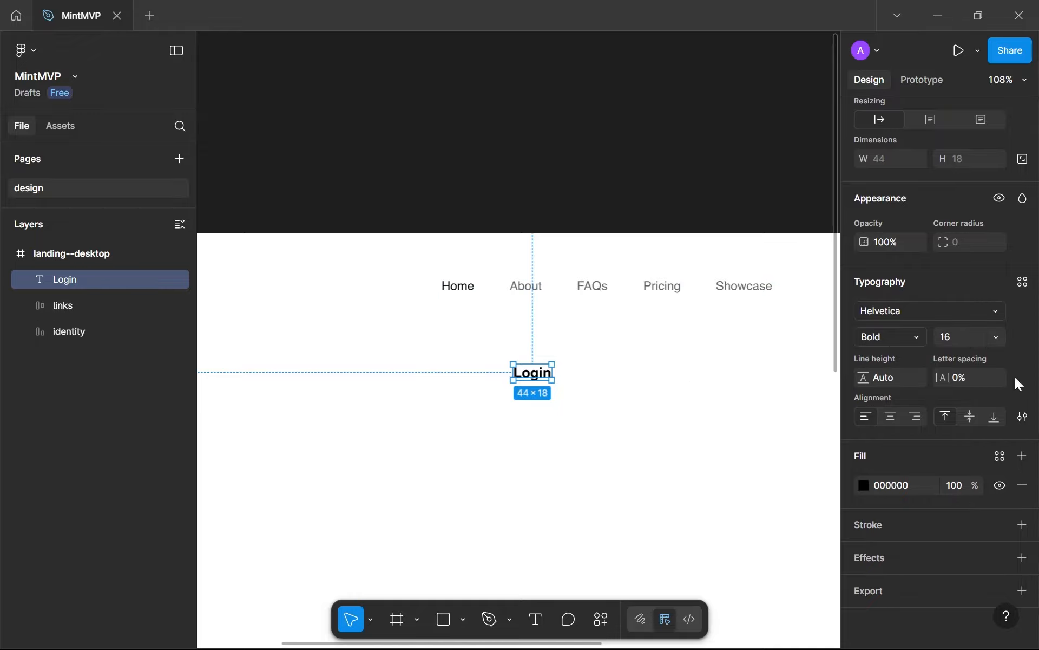
key(shift+a)
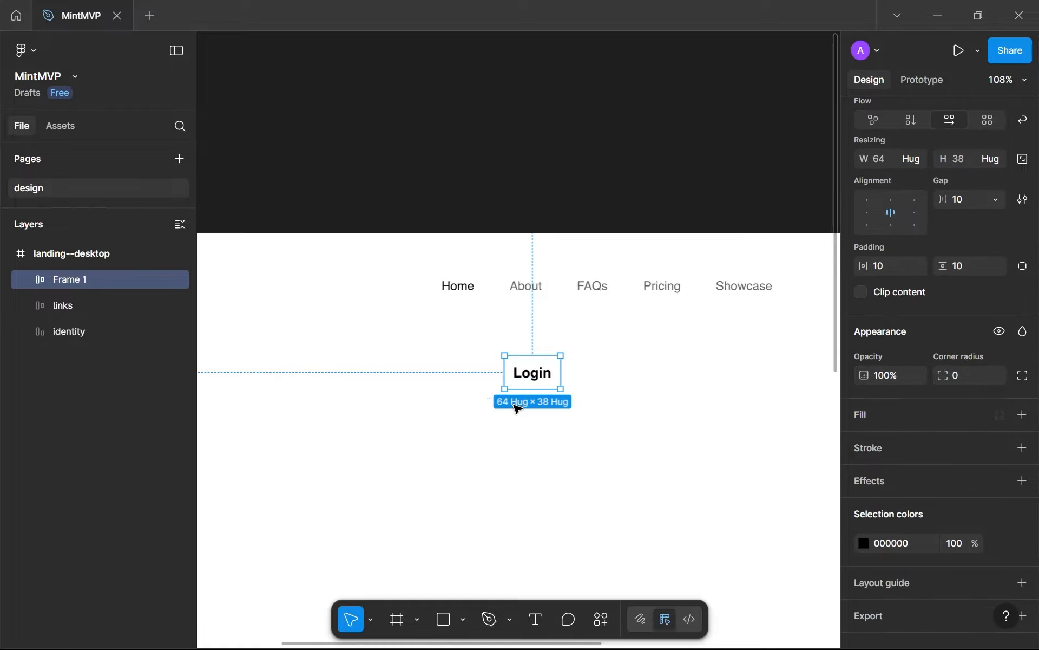
double_click(73, 281)
text(secondary)
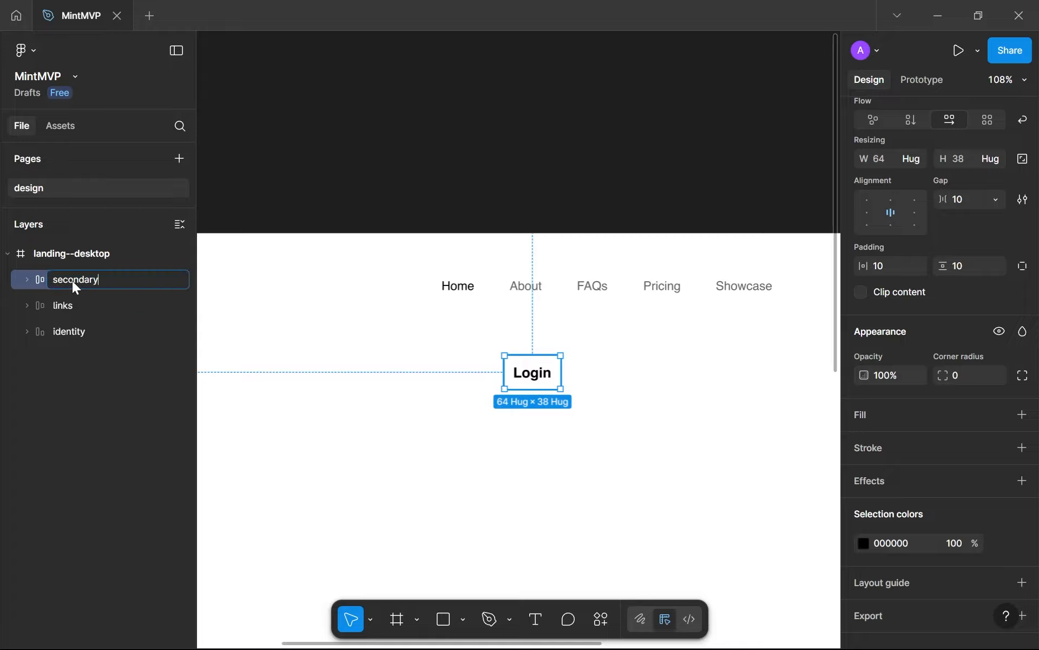
key(Return)
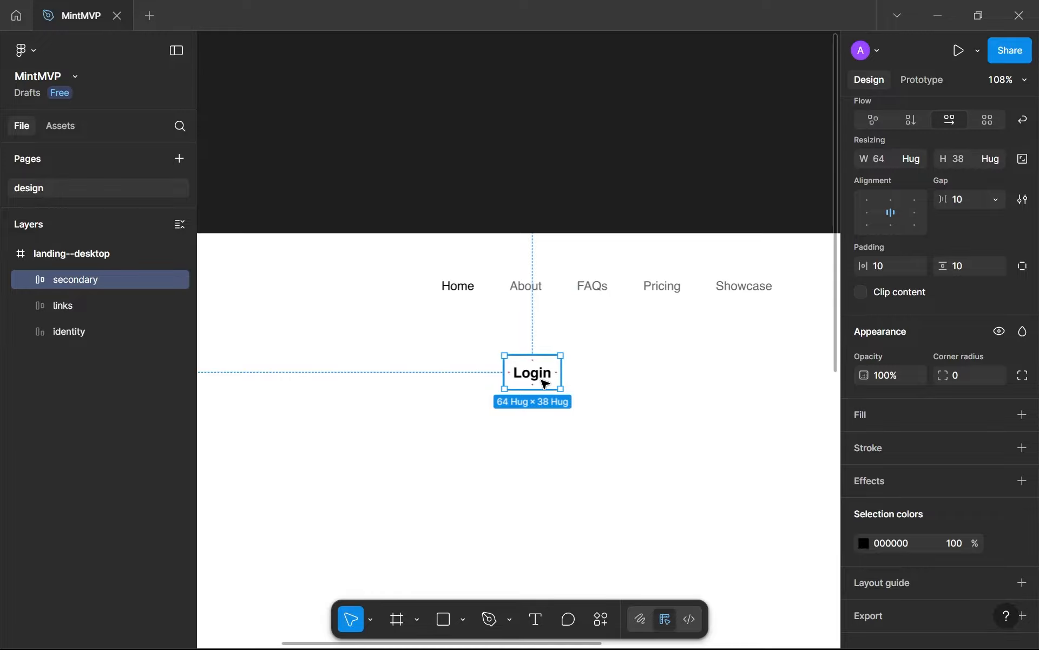
drag(540, 383, 545, 401)
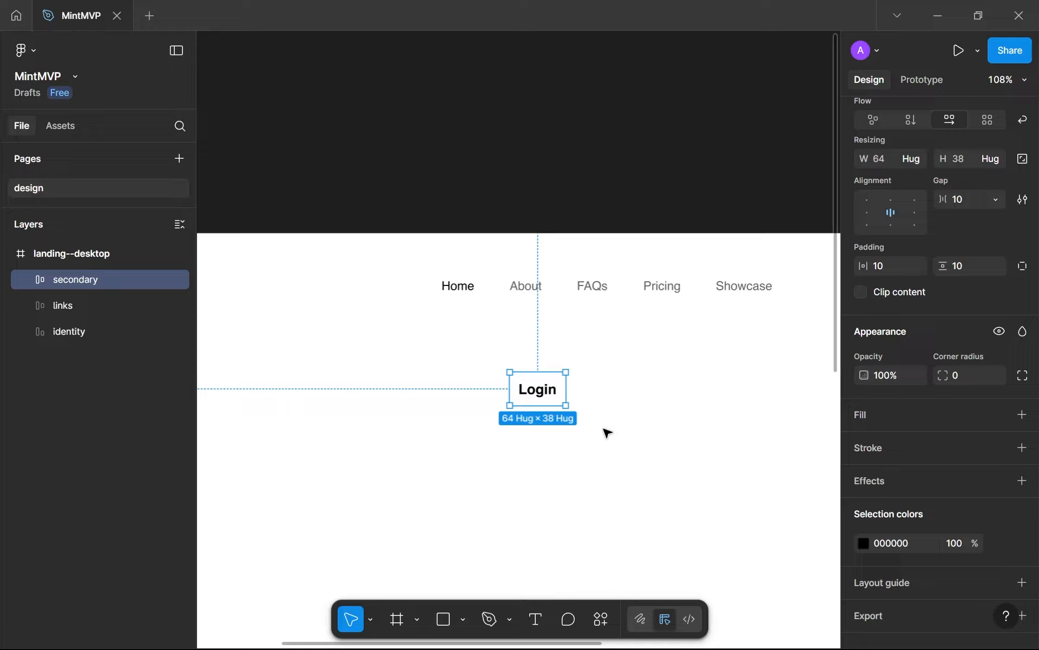
Set the secondary frame's vertical padding to 16, horizontal padding to 32 and gap to 0
click(956, 273)
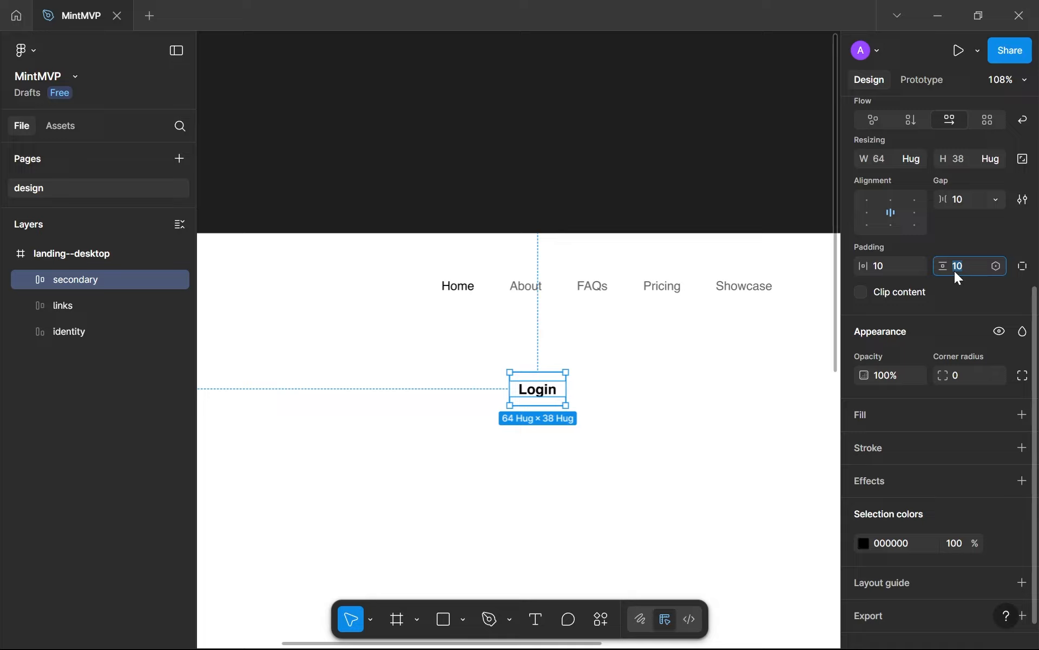
text(32)
key(BackSpace)
key(BackSpace)
text(16)
click(893, 270)
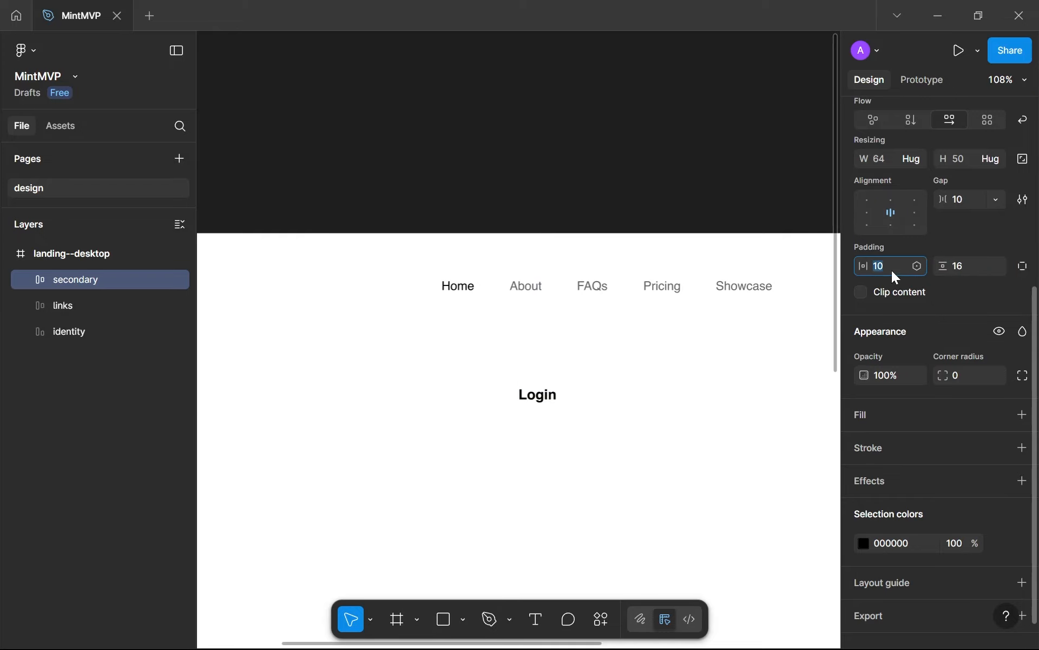
text(32)
click(969, 200)
key(Return)
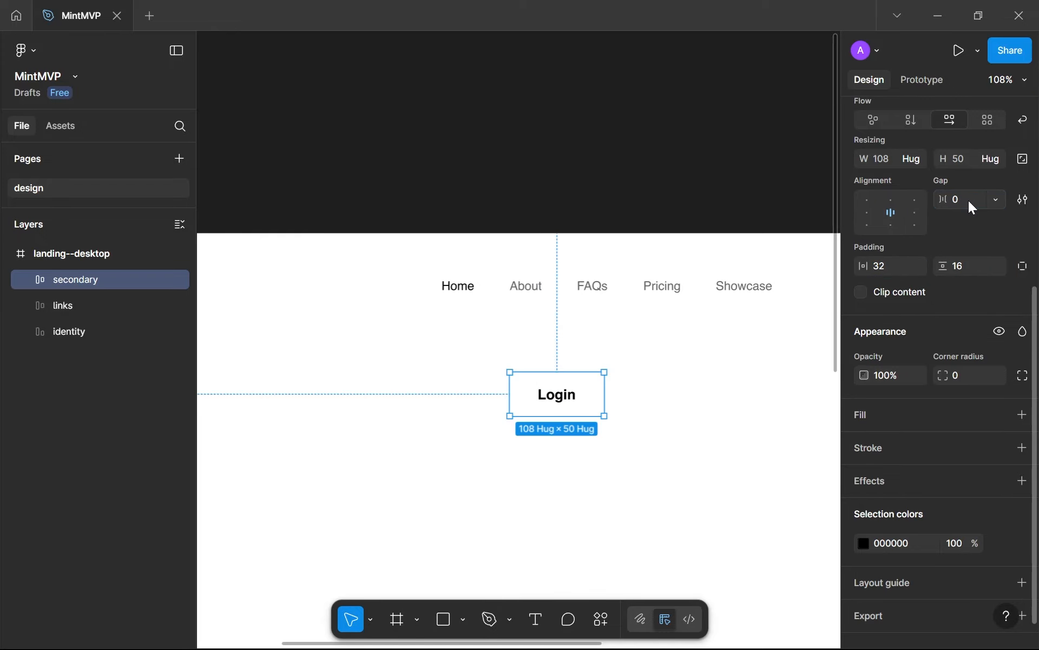
Add a white FFFFFF fill at 100% to the secondary button frame
click(1021, 415)
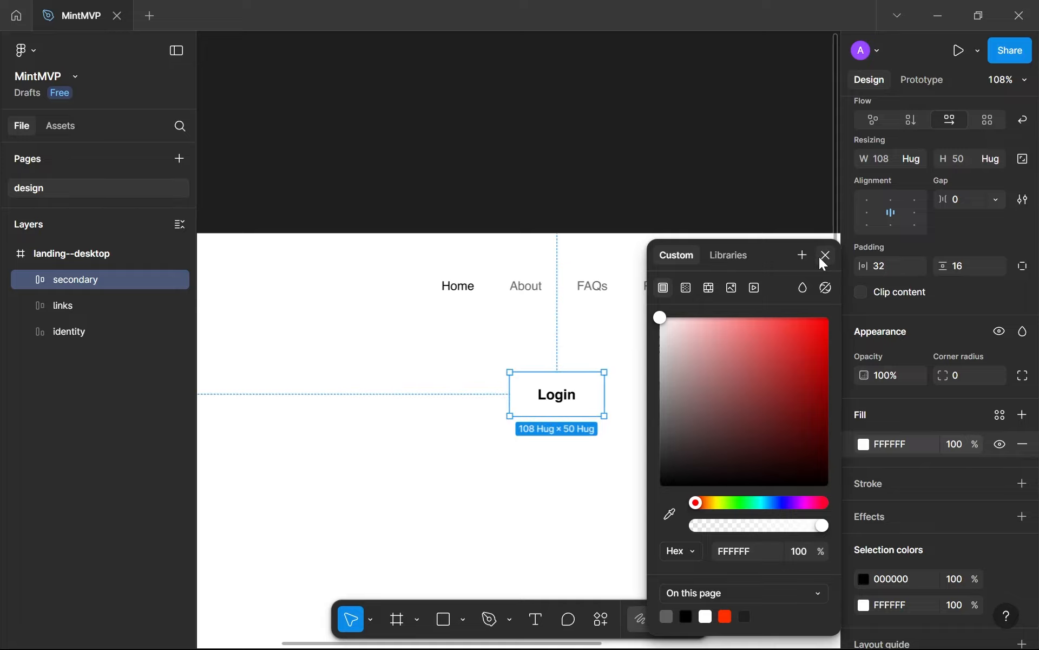
click(822, 257)
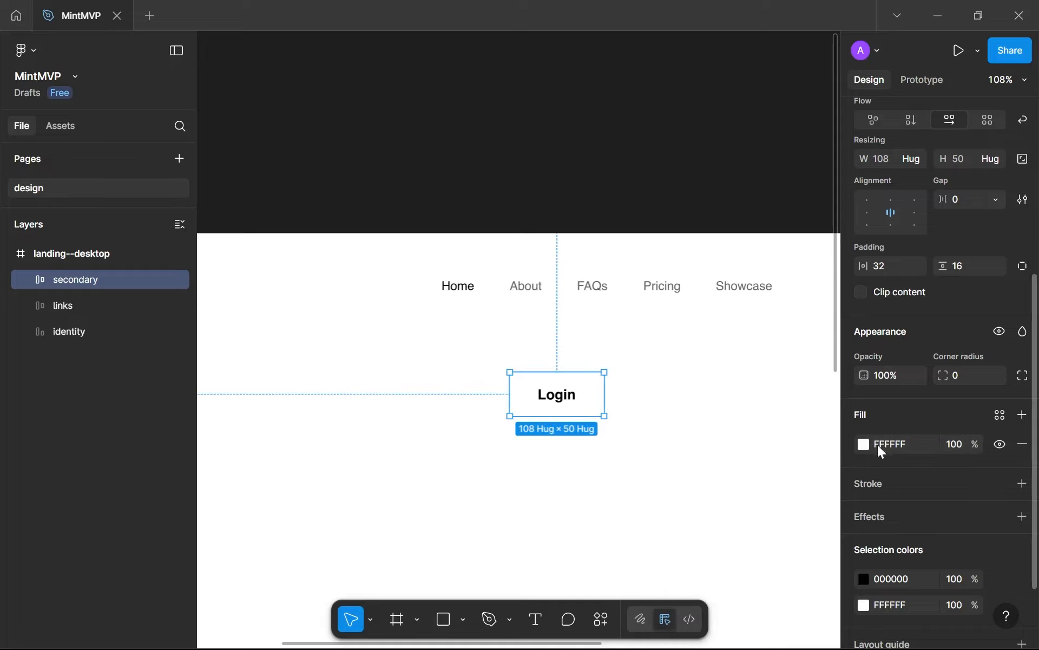
drag(879, 445, 890, 446)
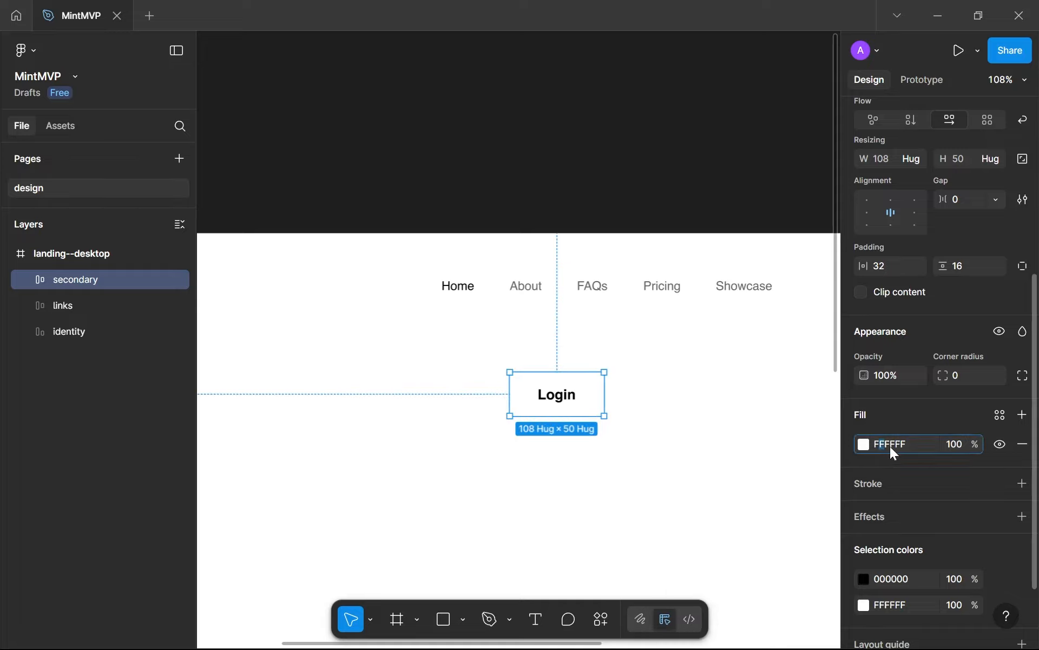
click(559, 407)
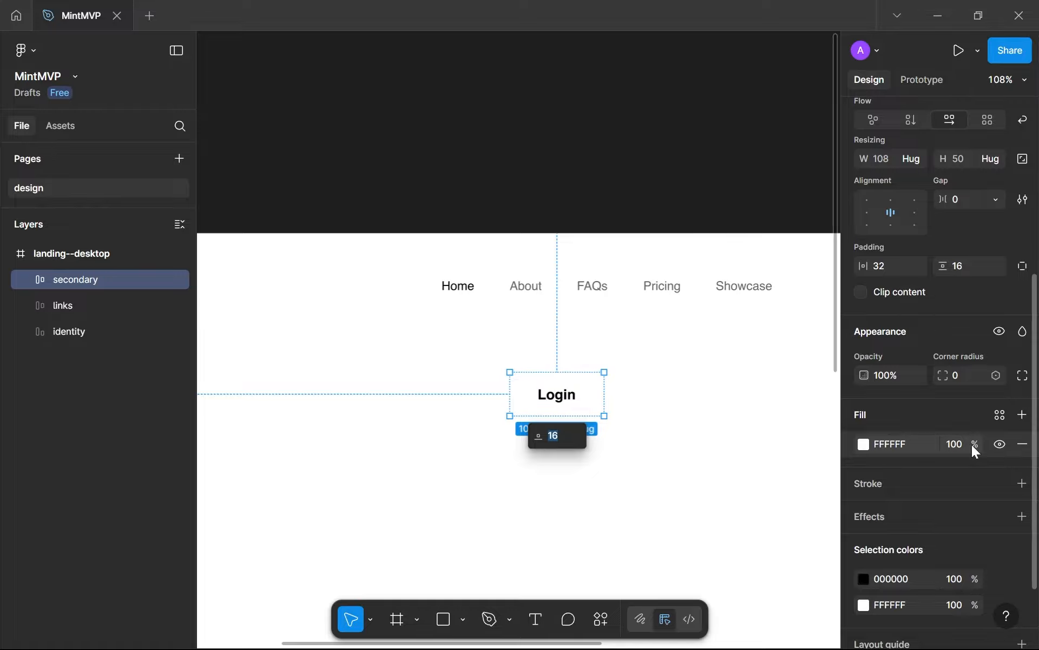
Add a black 000000 inside stroke with a weight of 1 to the secondary button frame
click(1022, 484)
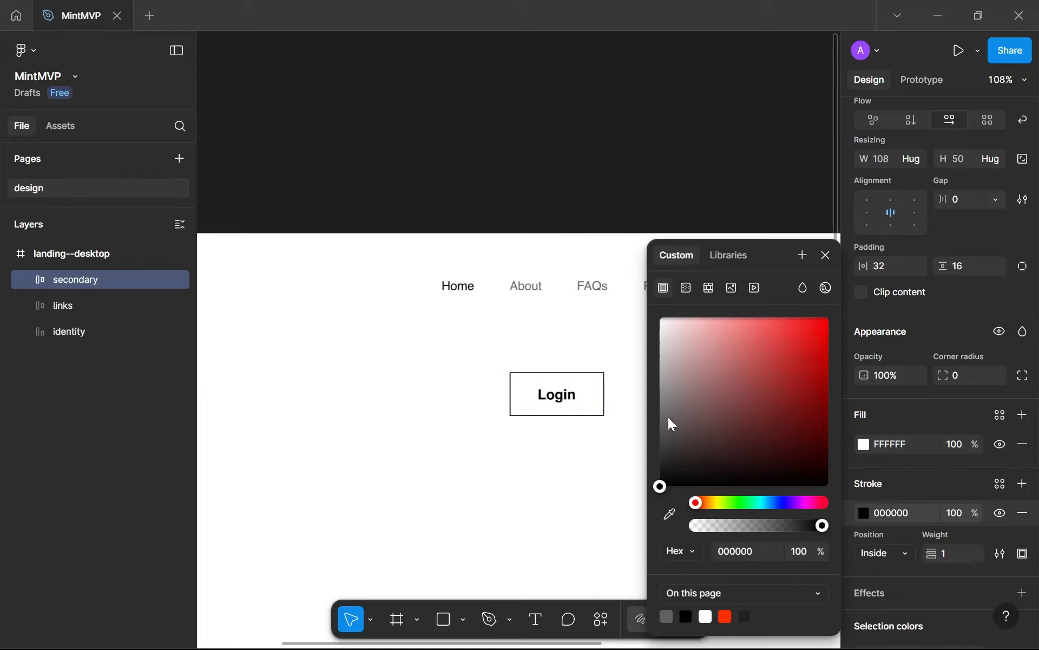
click(824, 256)
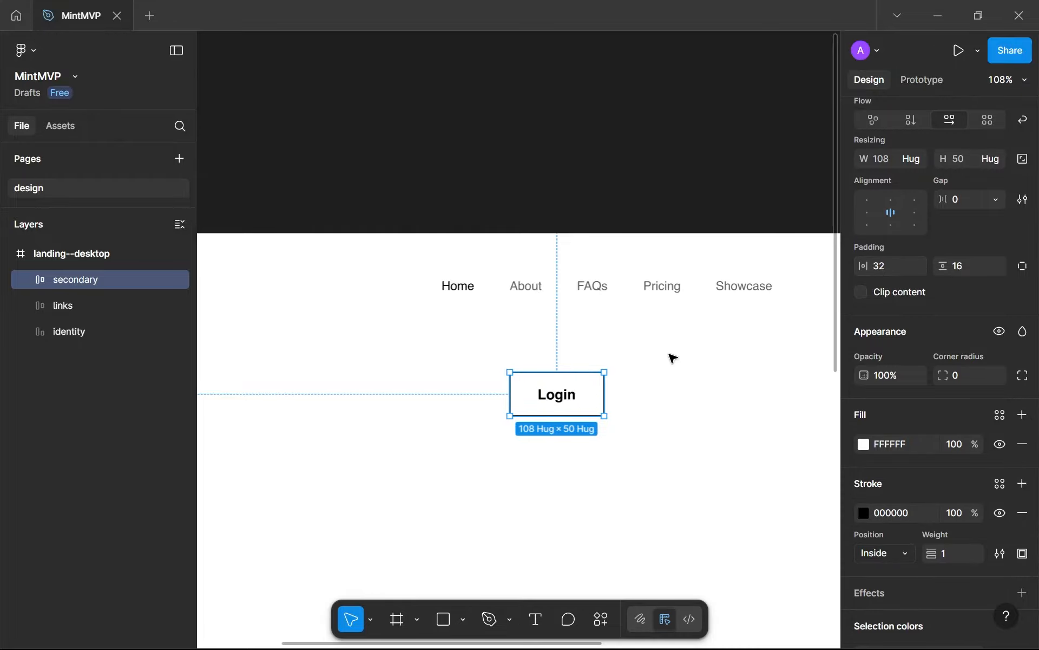
click(560, 443)
scroll(561, 441, up, 5)
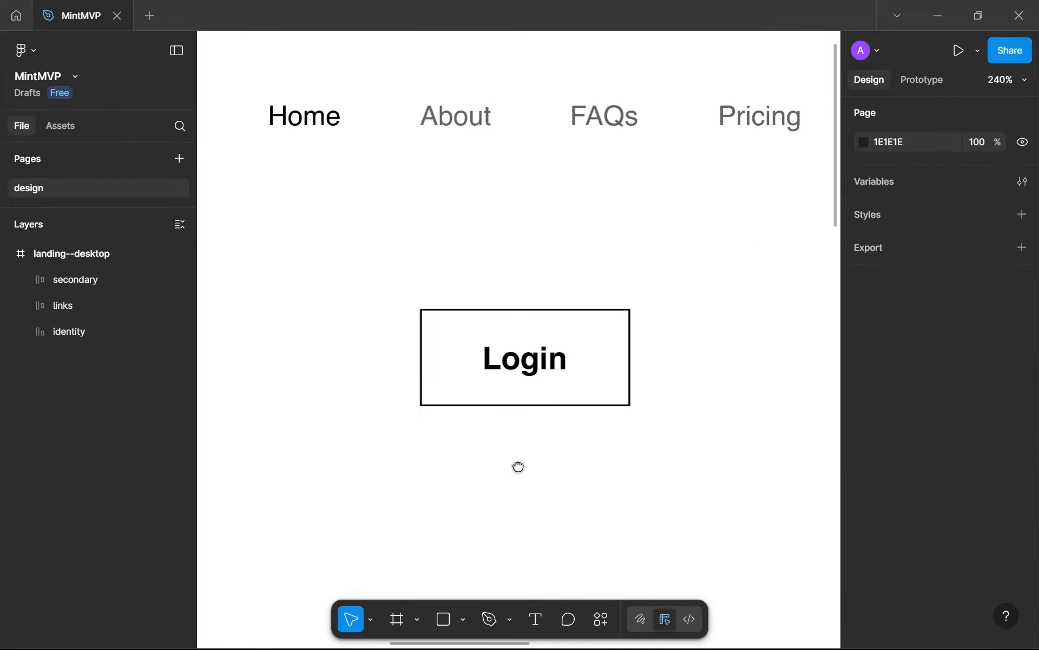
Examine the horizontal and vertical padding around the secondary button's Login text
click(584, 373)
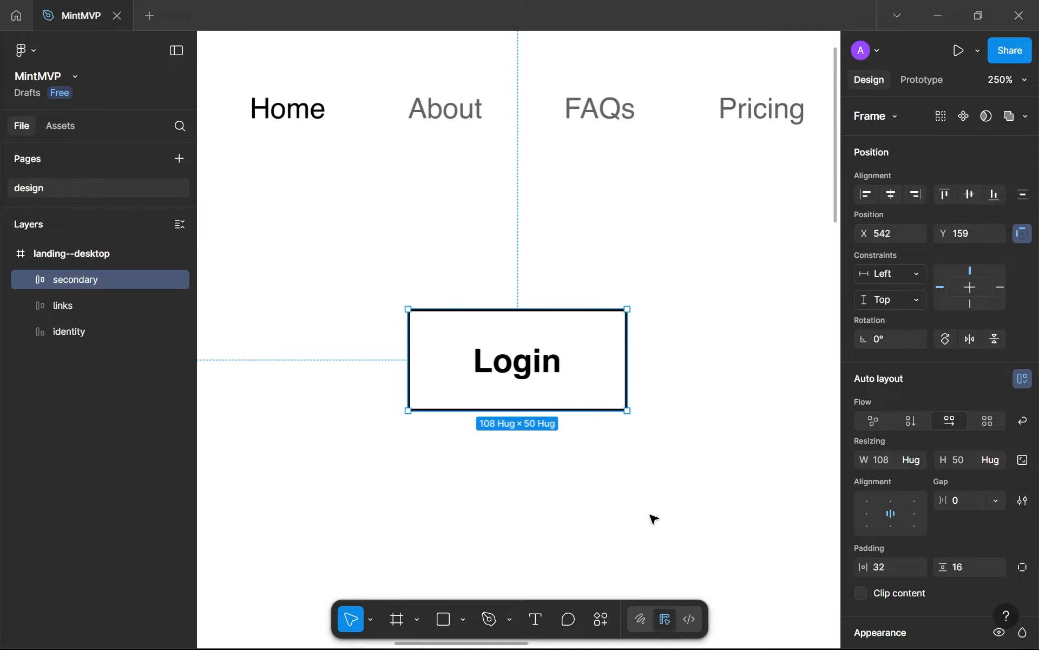
click(902, 572)
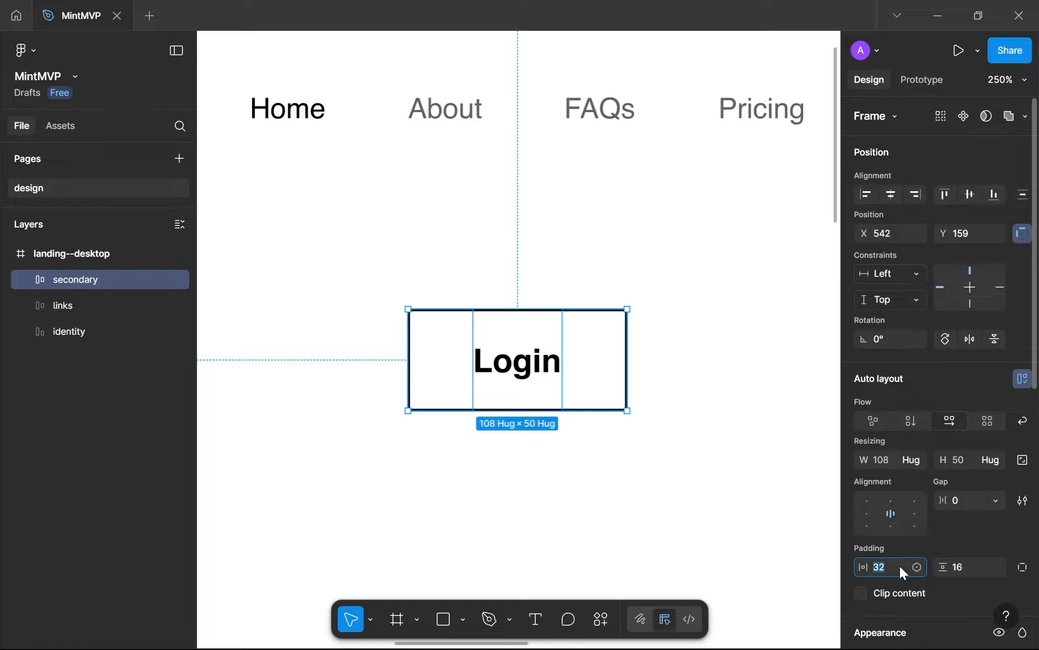
click(963, 566)
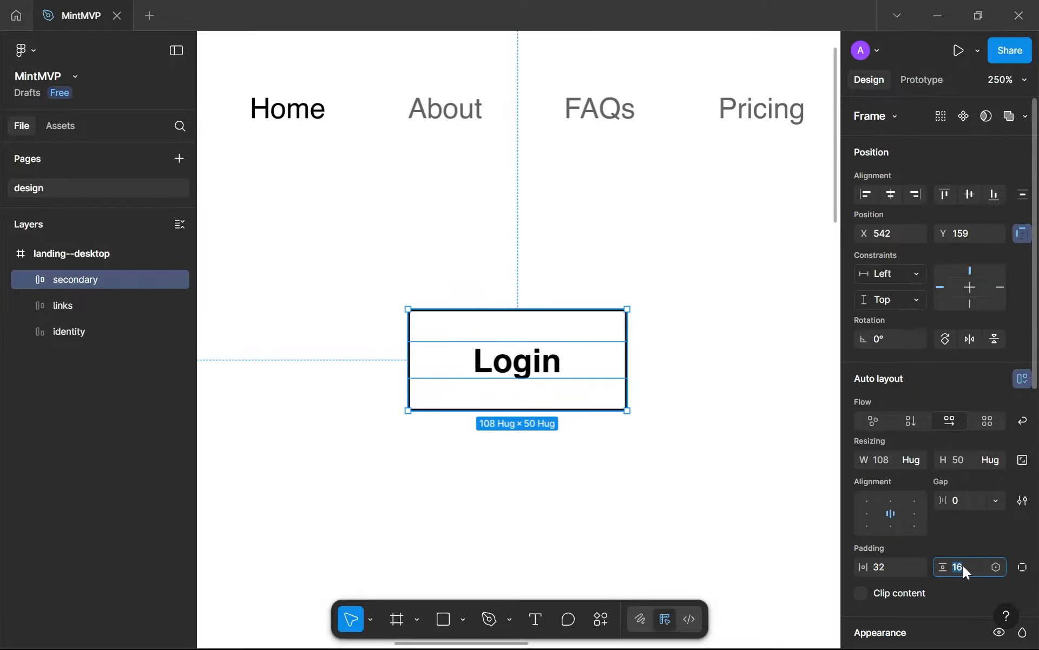
scroll(596, 334, up, 3)
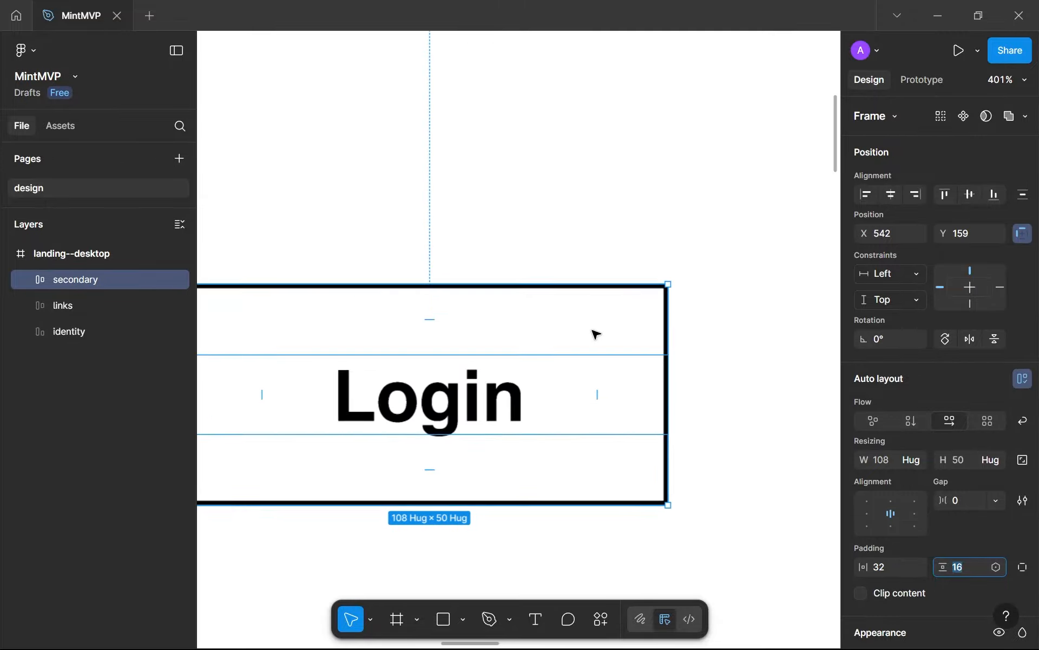
scroll(596, 334, down, 3)
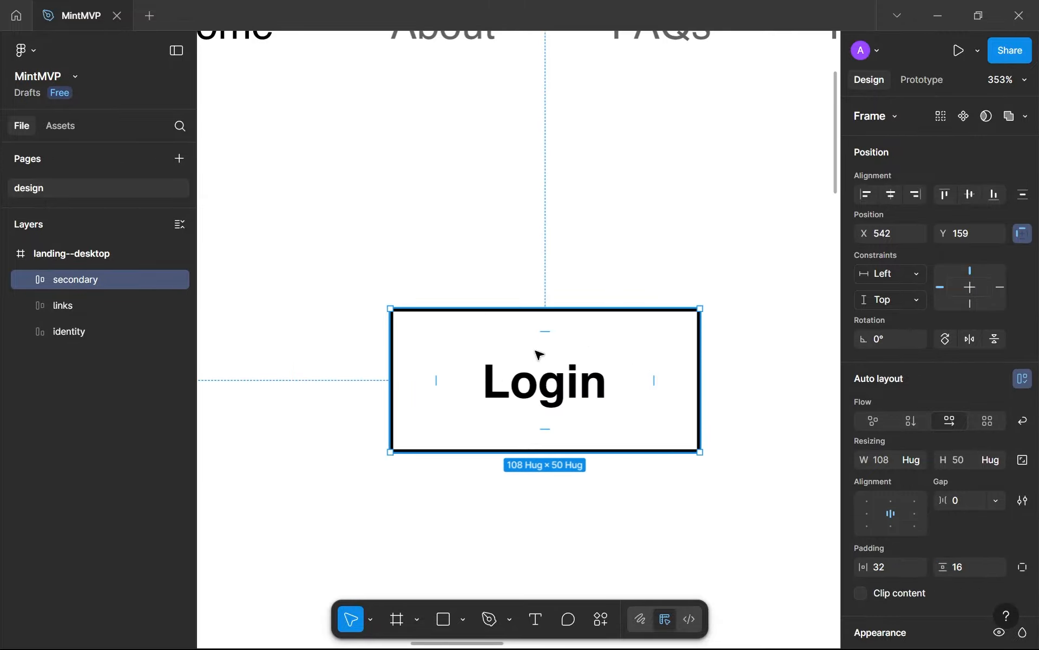
scroll(888, 514, down, 3)
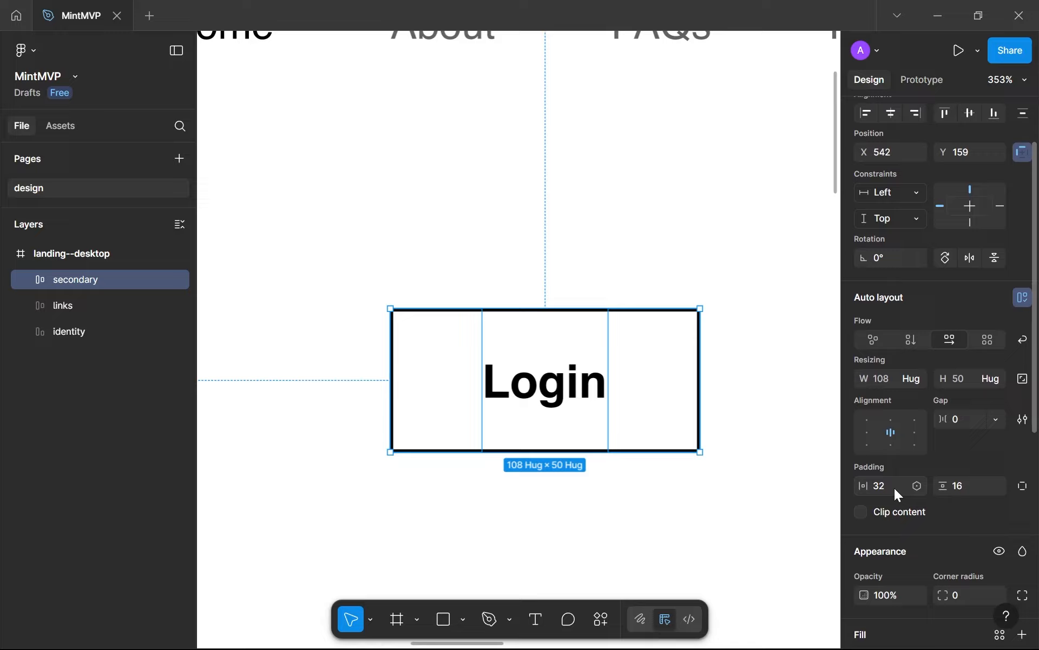
Try a horizontal padding of 15 on the secondary button
click(894, 486)
text(15)
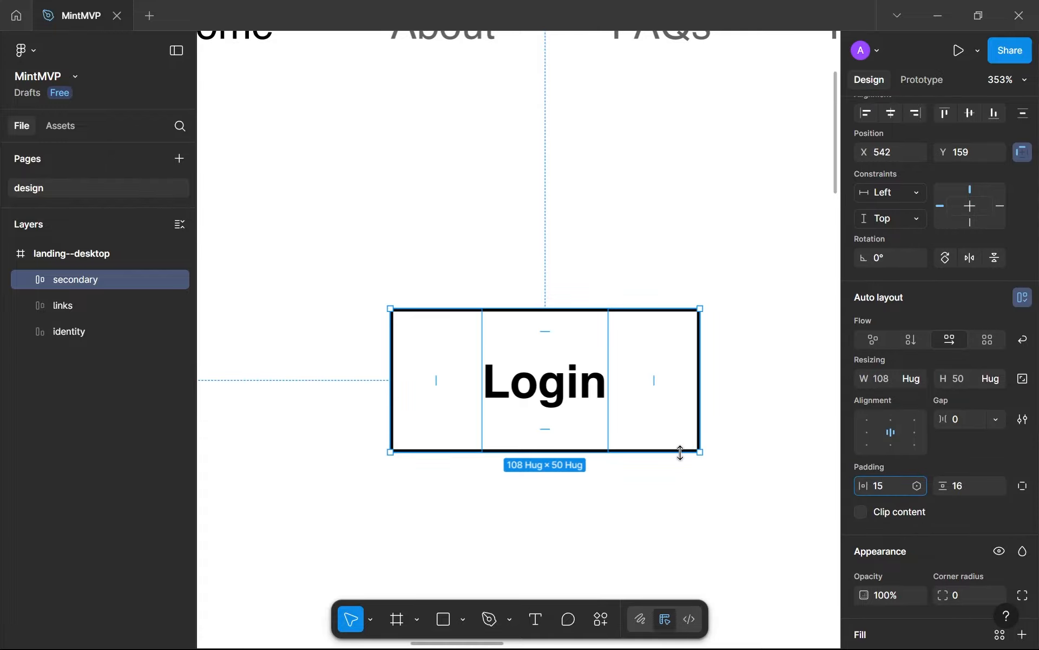
key(Return)
click(673, 540)
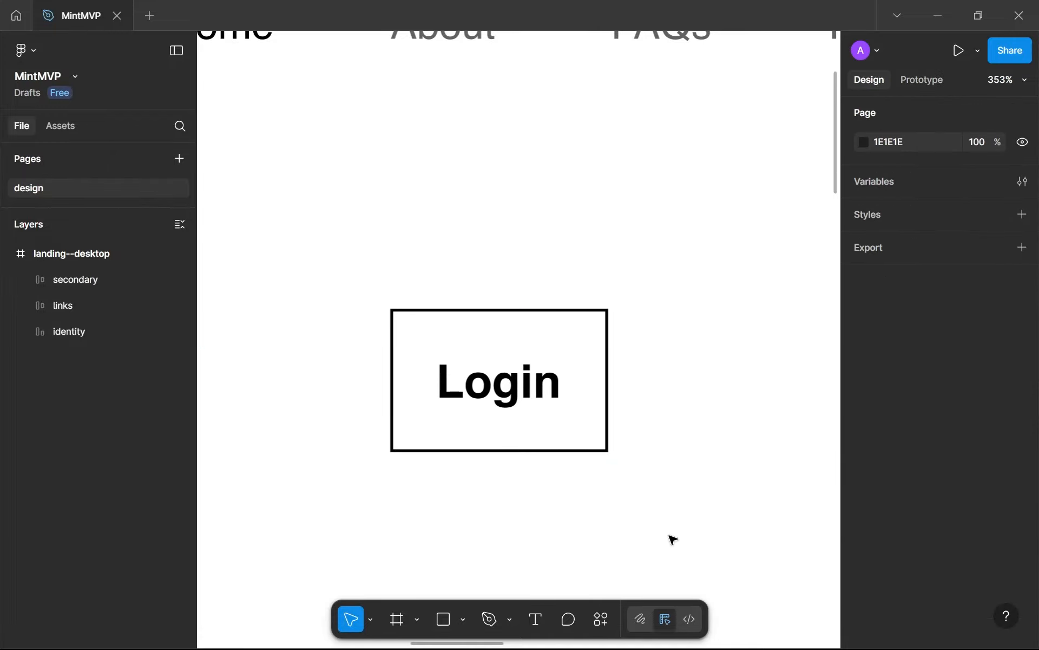
scroll(672, 539, down, 5)
drag(669, 537, 554, 475)
scroll(554, 474, up, 3)
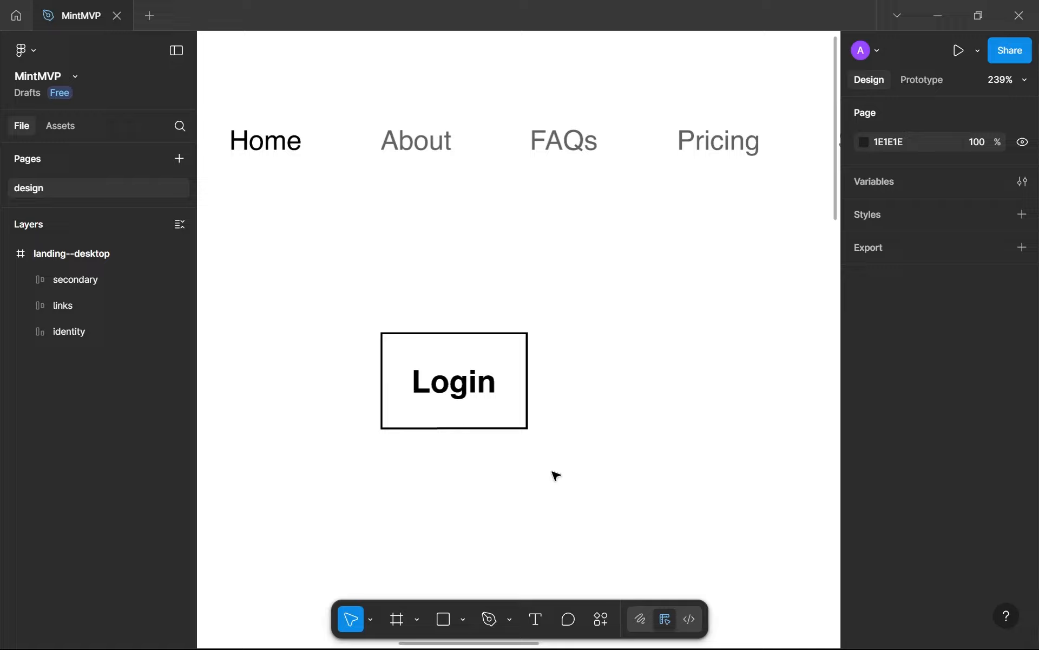
Undo the secondary button's last horizontal padding change
click(509, 415)
key(ctrl+z)
click(550, 466)
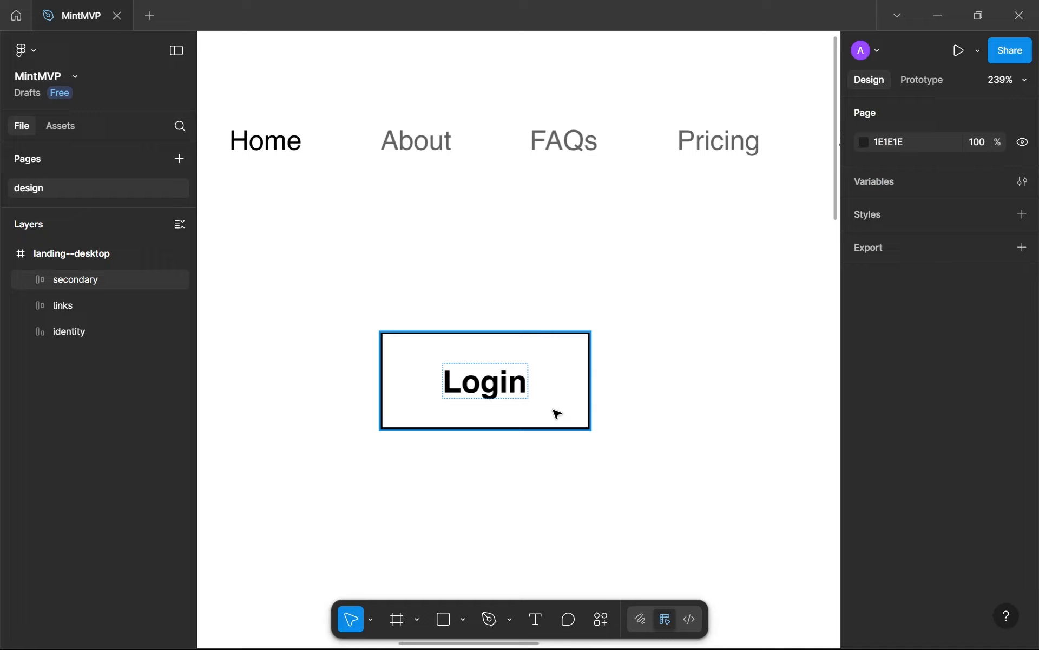
Change the secondary button's stroke colour to light grey C7C7C7
click(554, 409)
scroll(867, 499, down, 8)
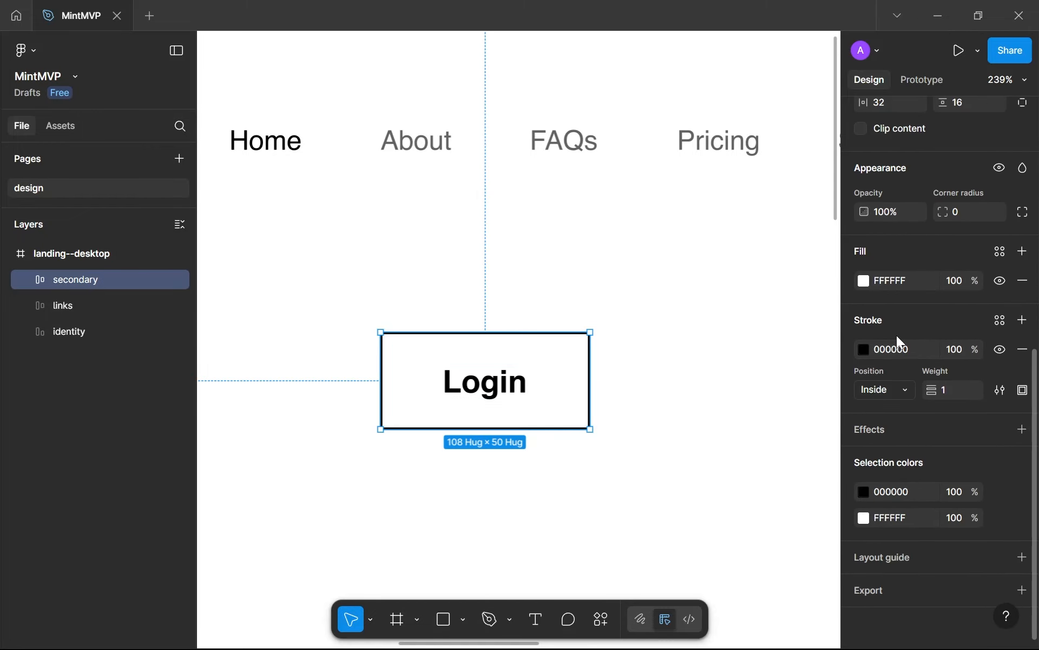
click(865, 349)
scroll(433, 377, up, 3)
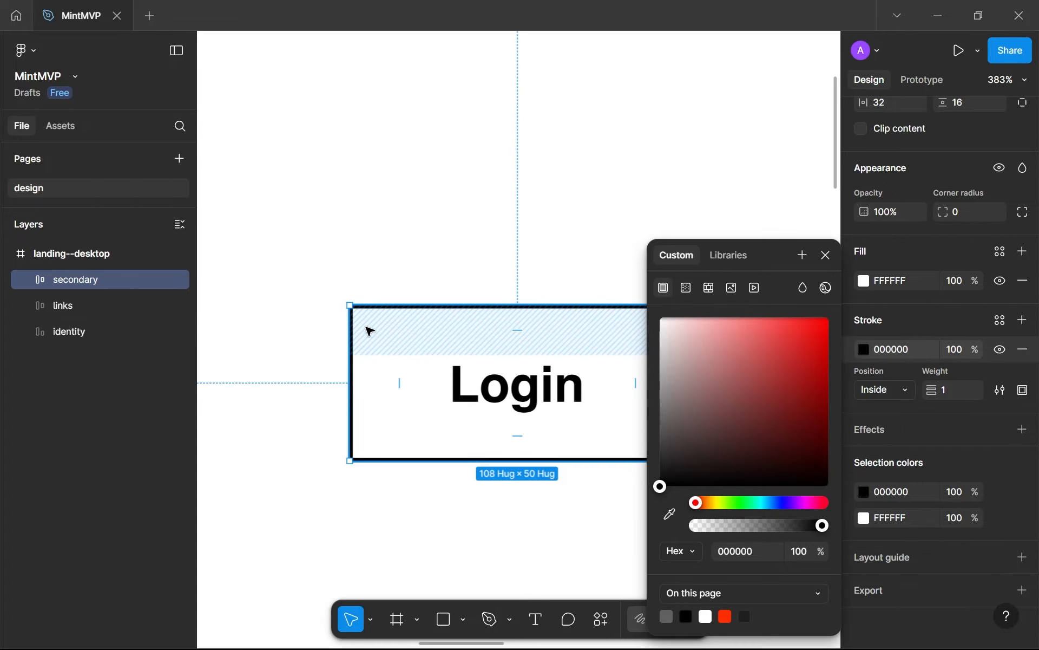
click(677, 470)
drag(634, 395, 619, 364)
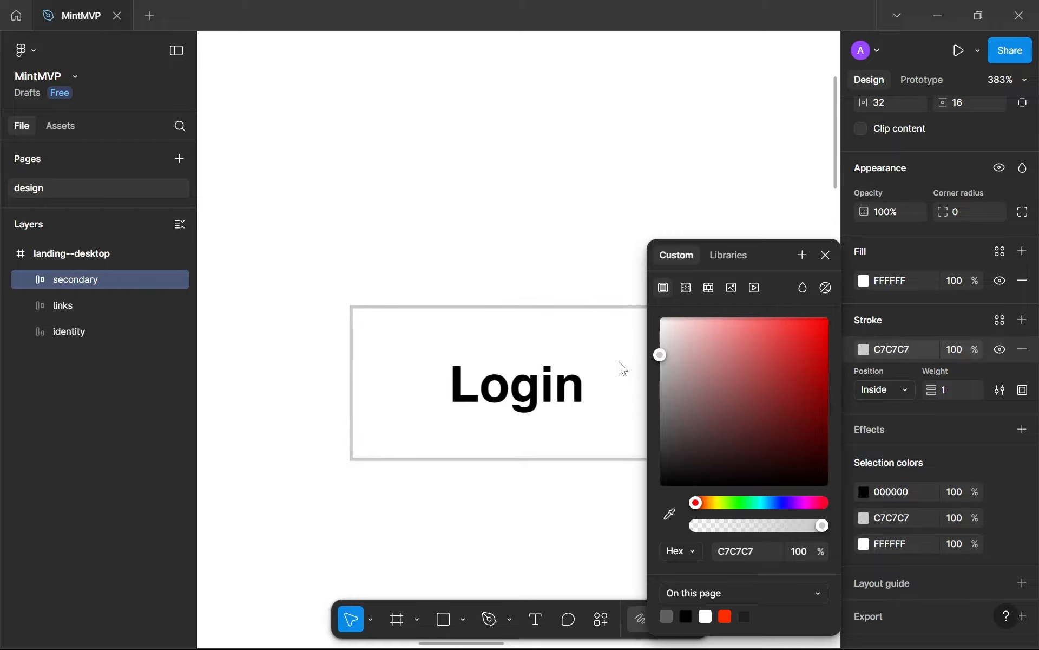
click(518, 275)
scroll(518, 351, down, 5)
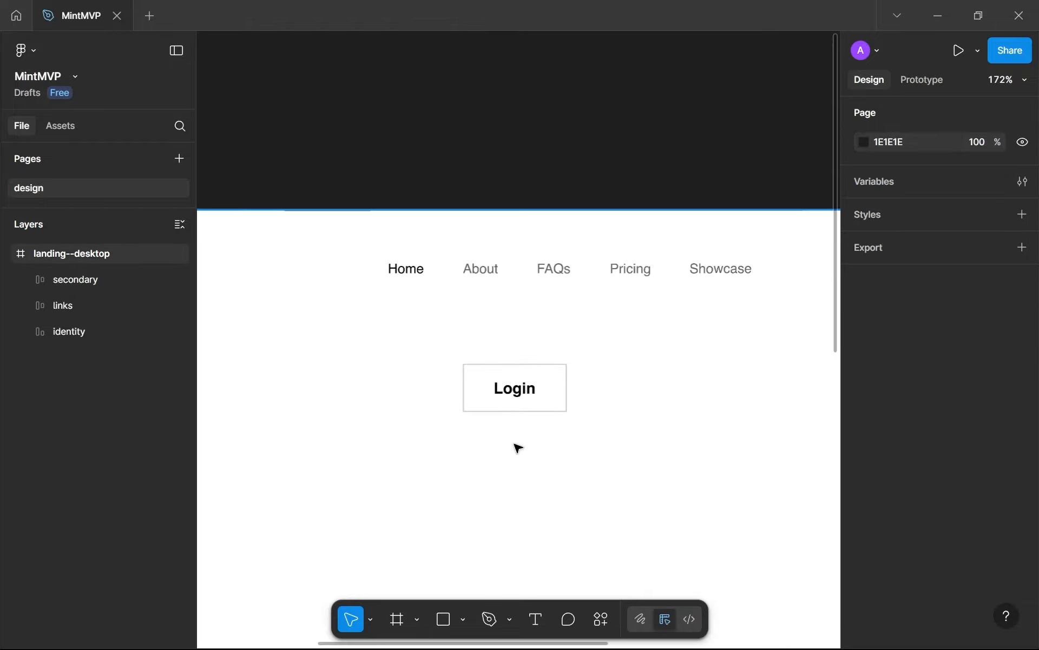
Round the secondary button into a pill shape with a corner radius of 999
click(515, 395)
scroll(915, 427, down, 5)
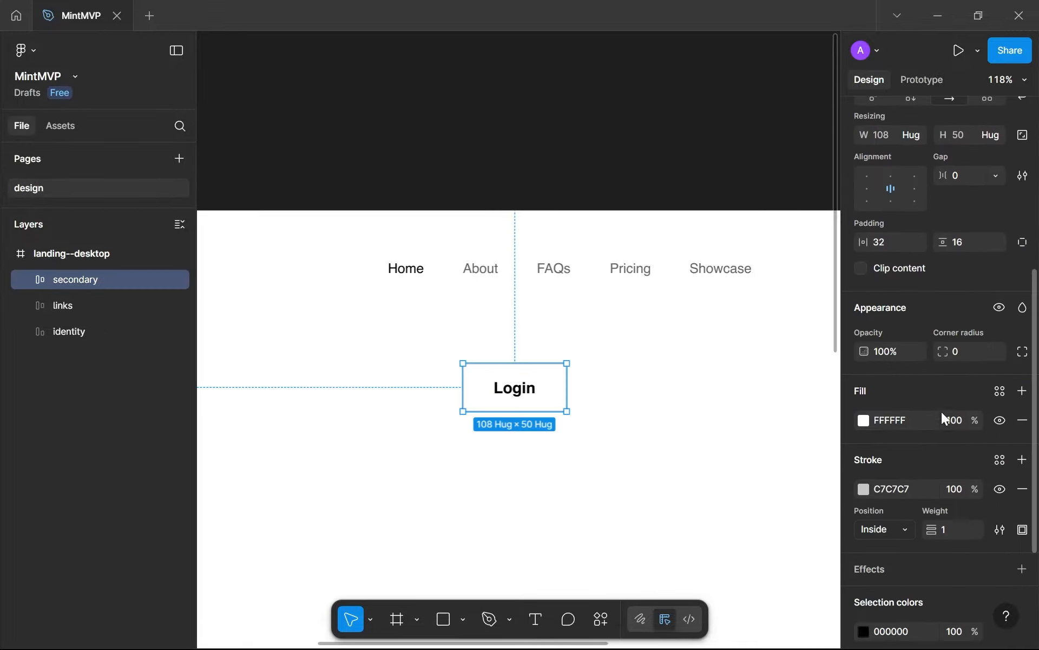
click(957, 352)
text(999)
key(Return)
click(583, 460)
scroll(583, 460, down, 3)
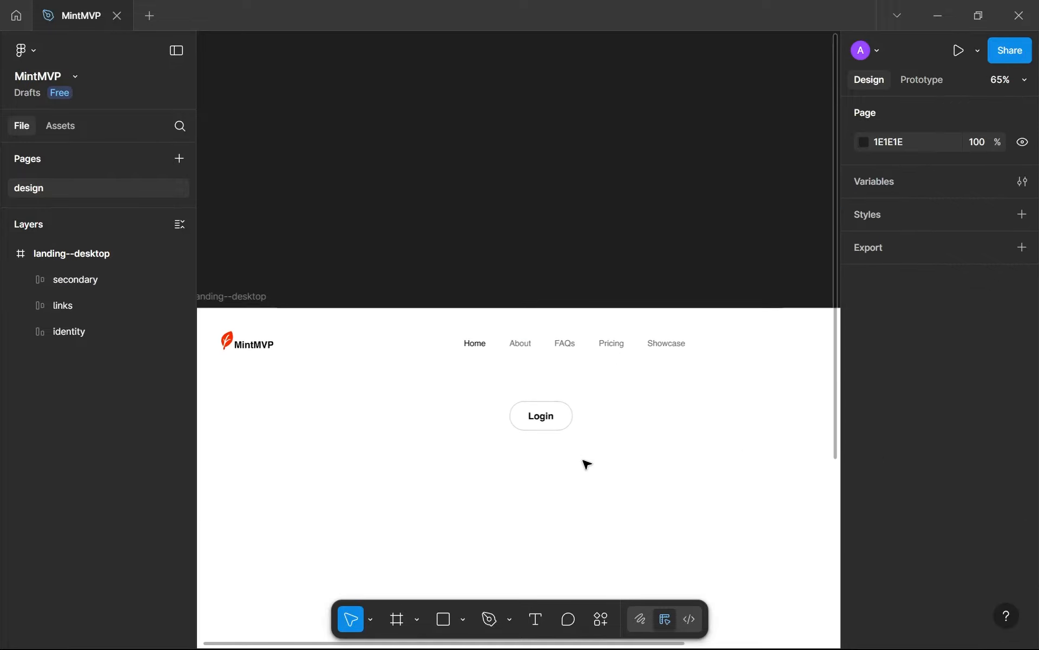
Duplicate the secondary button, placing the copy just below the original, and rename the copy "primary"
drag(583, 460, 437, 467)
key(ctrl+d)
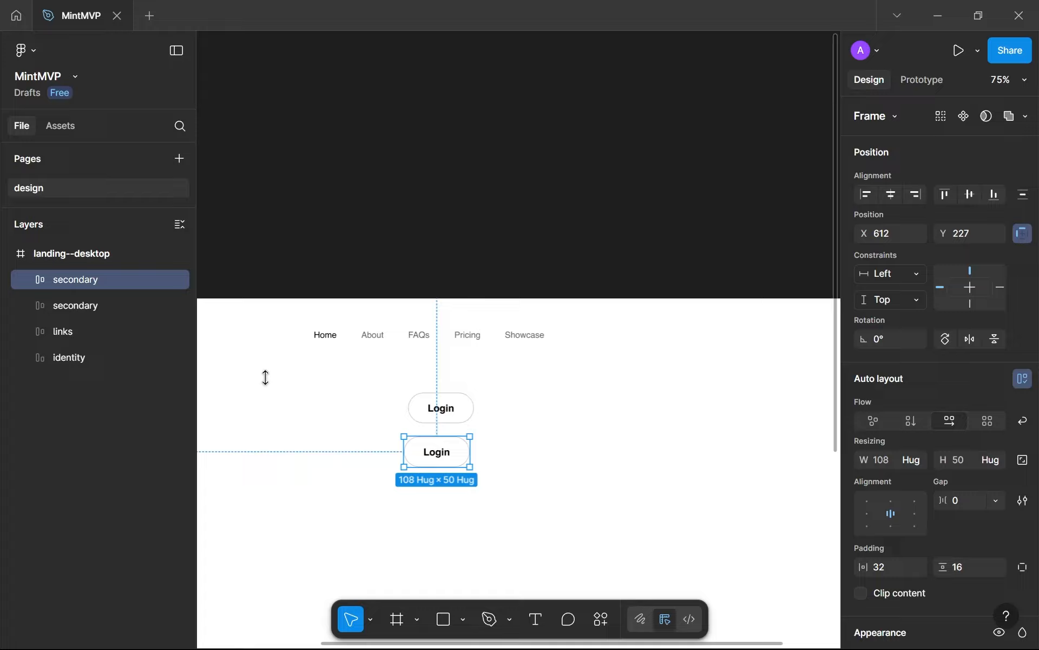
double_click(73, 280)
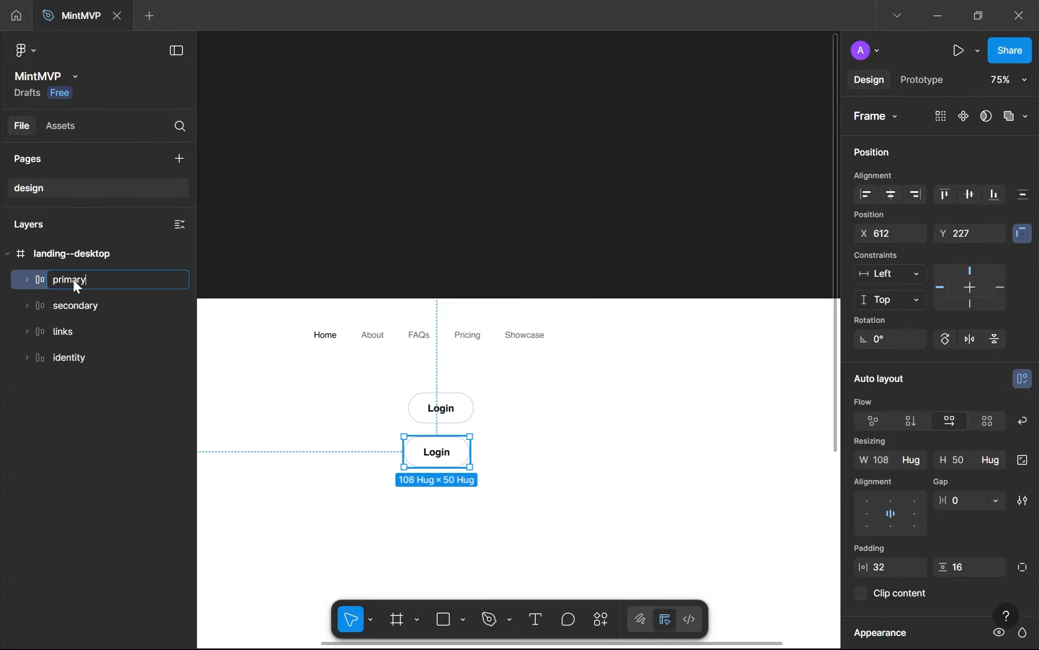
text(primary)
key(Return)
click(428, 483)
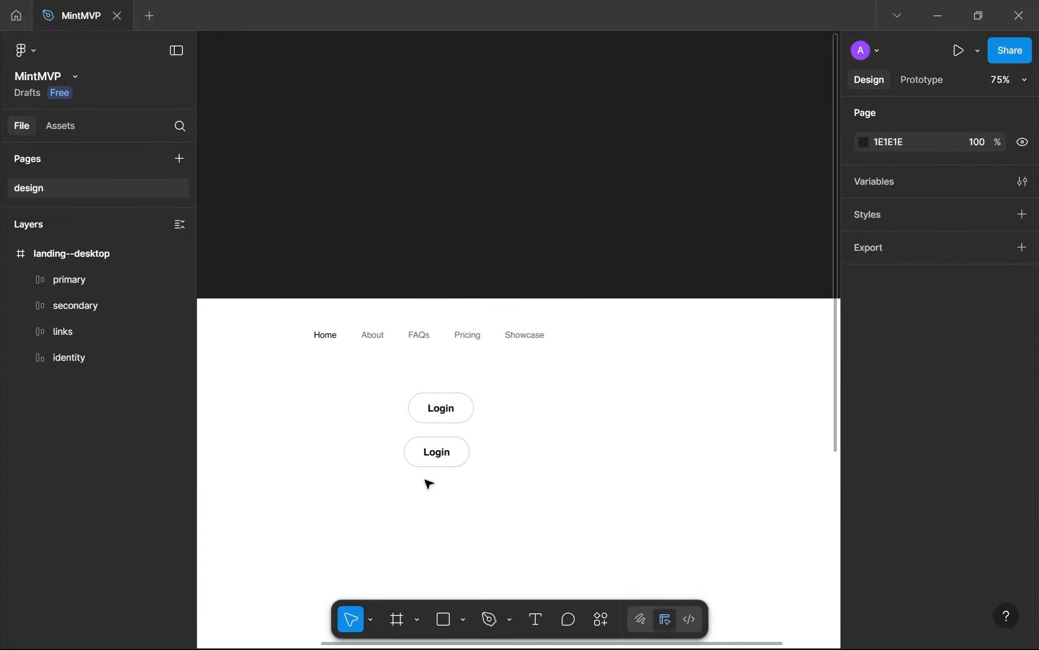
Move the primary button slightly to the right and change its label to "Signup"
scroll(426, 481, up, 3)
drag(549, 361, 589, 308)
drag(498, 381, 516, 380)
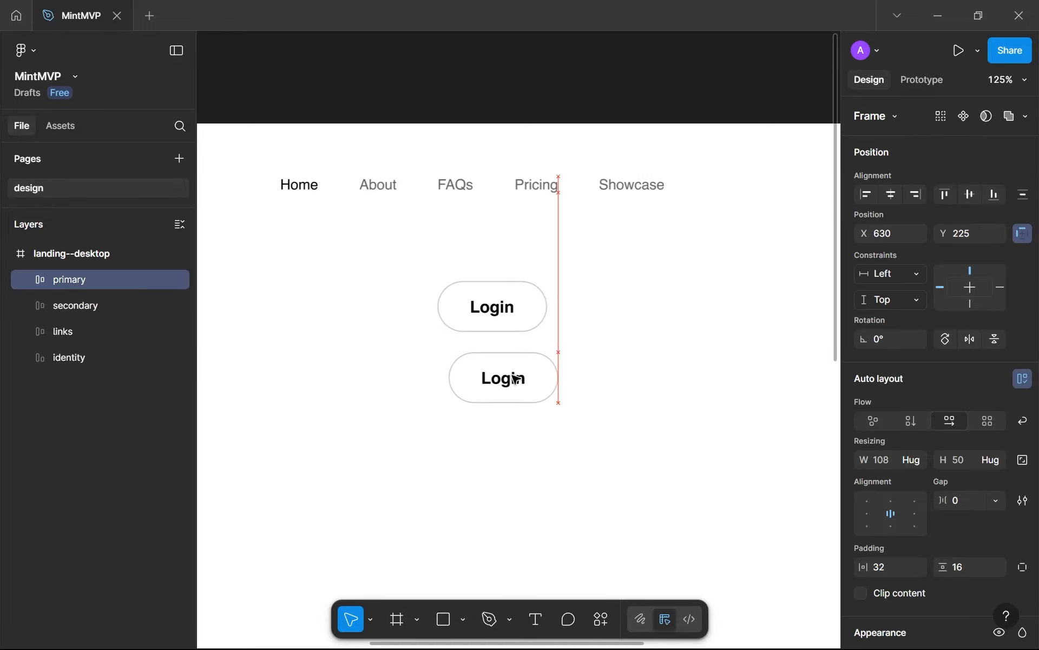
double_click(516, 380)
text(Si)
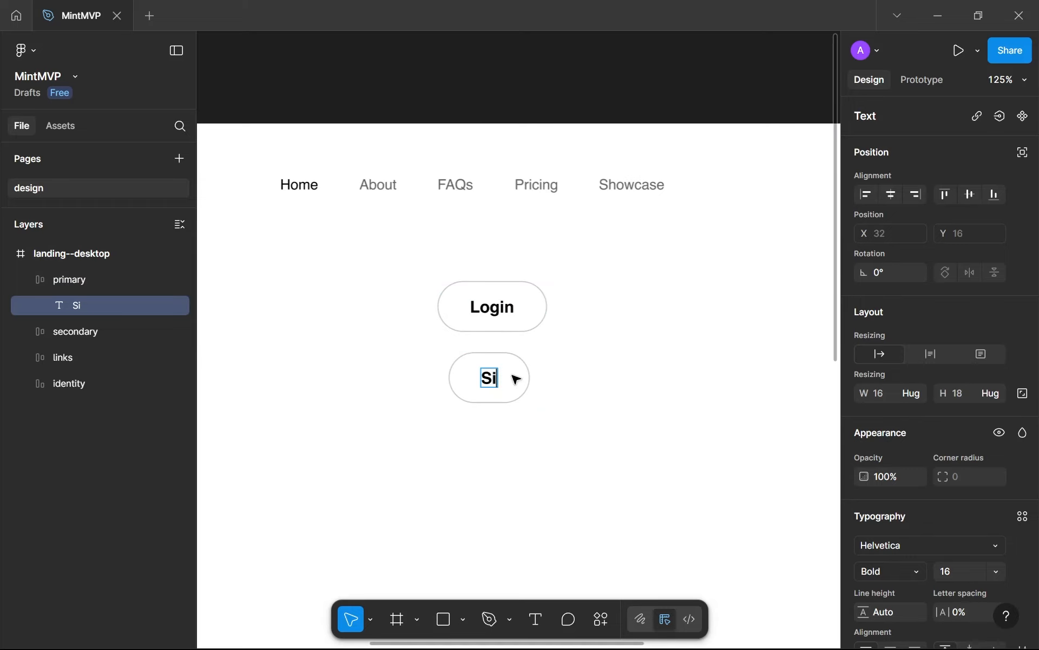
text(gnup)
key(Escape)
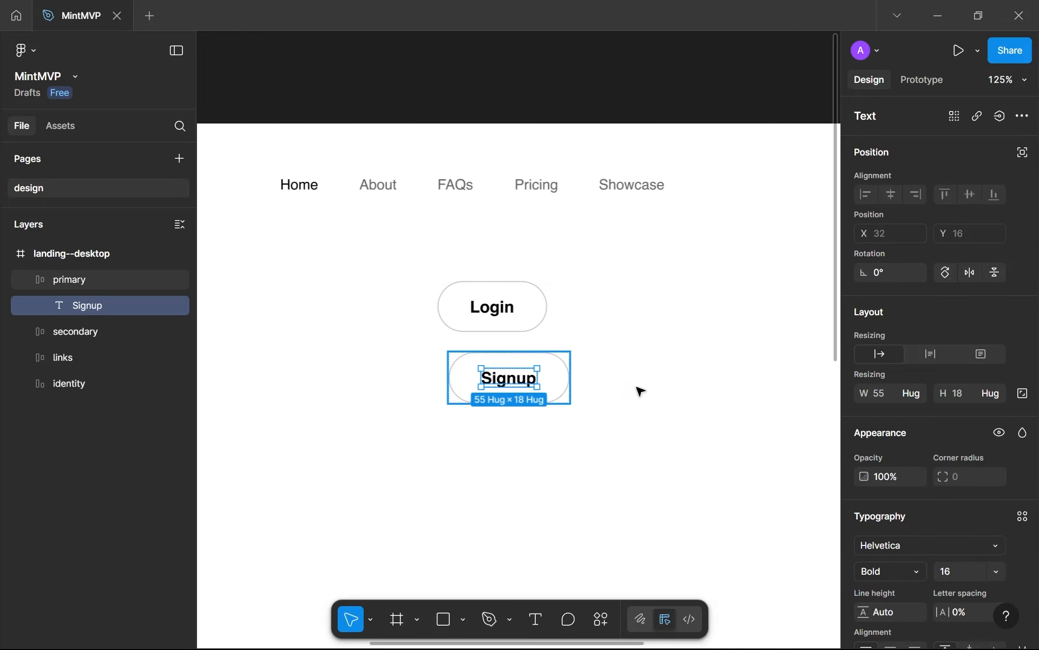
Fill the primary button with the logo's red FF2F00 and remove its stroke
key(Escape)
scroll(889, 459, down, 3)
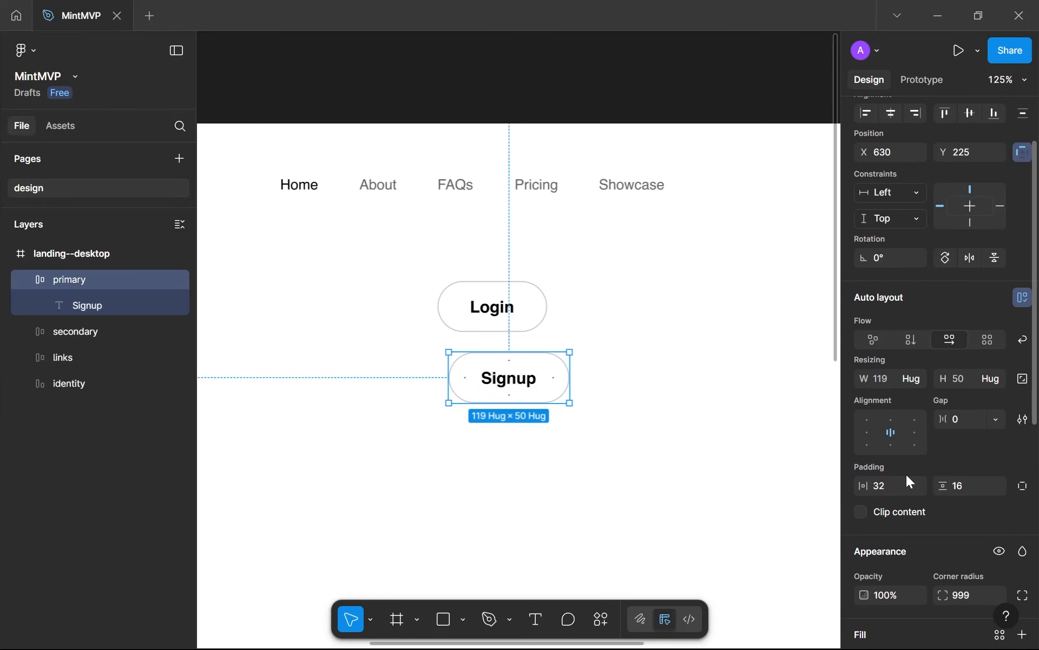
scroll(907, 476, down, 6)
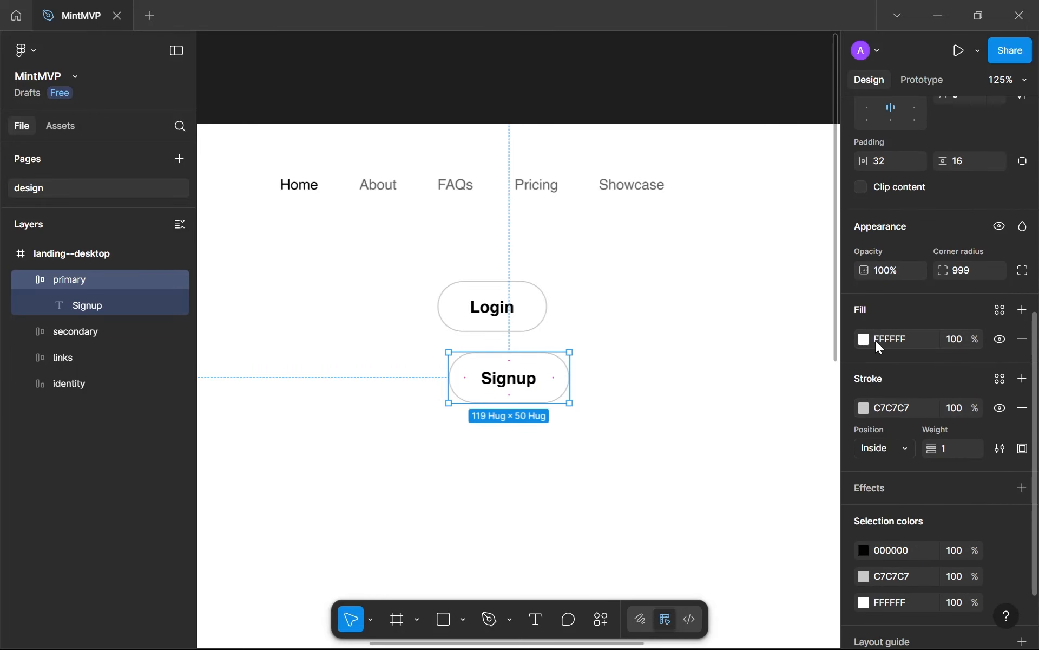
click(865, 340)
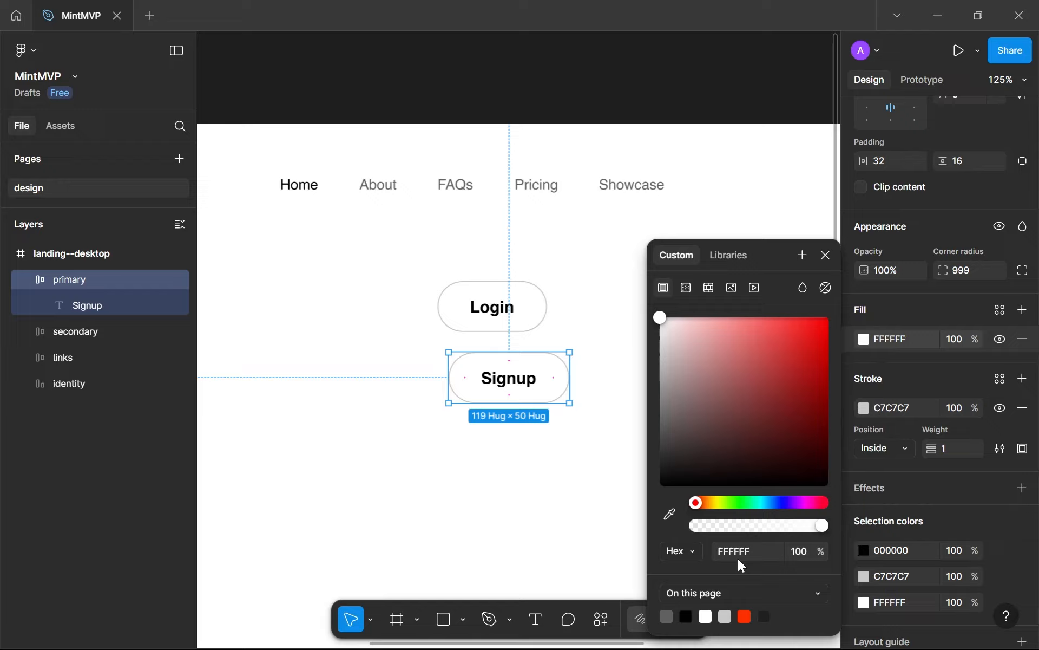
click(745, 616)
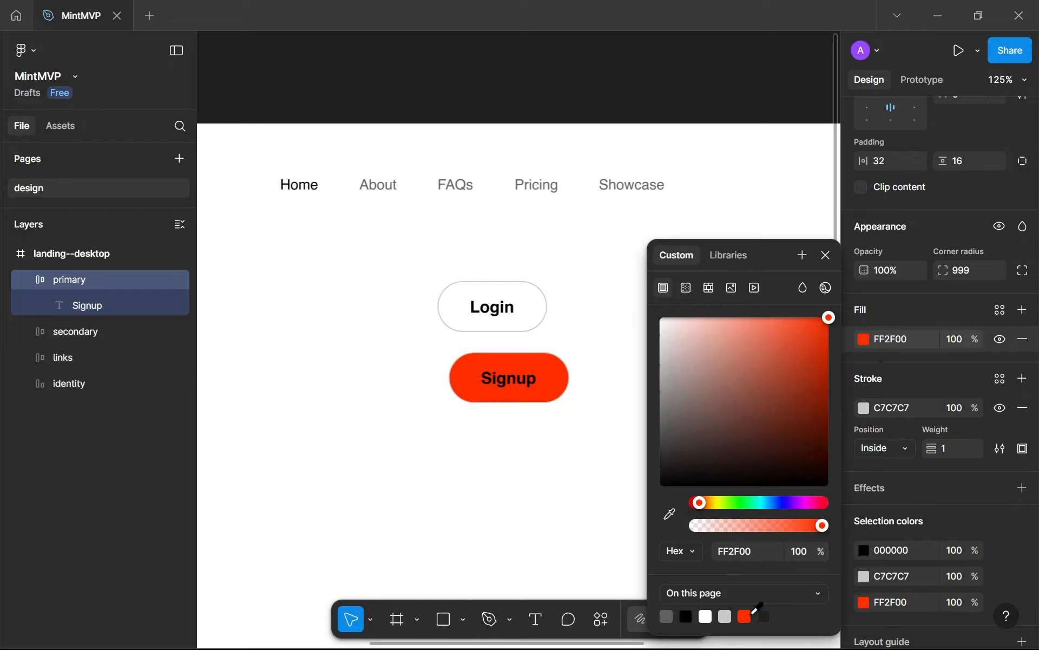
click(1023, 408)
scroll(613, 366, down, 5)
scroll(601, 314, left, 5)
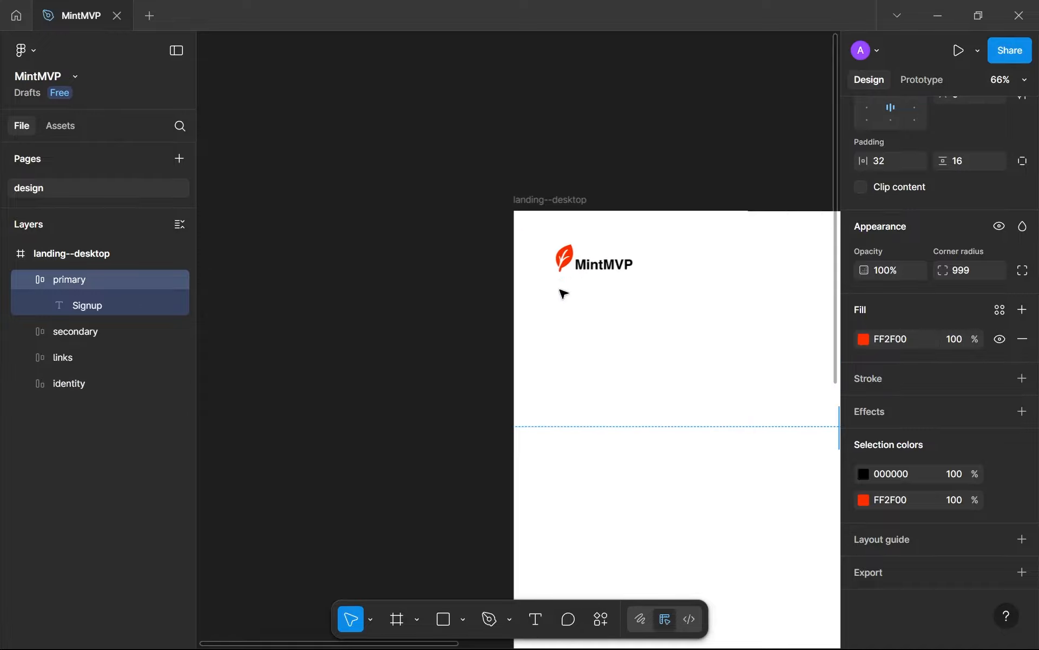
scroll(471, 295, up, 3)
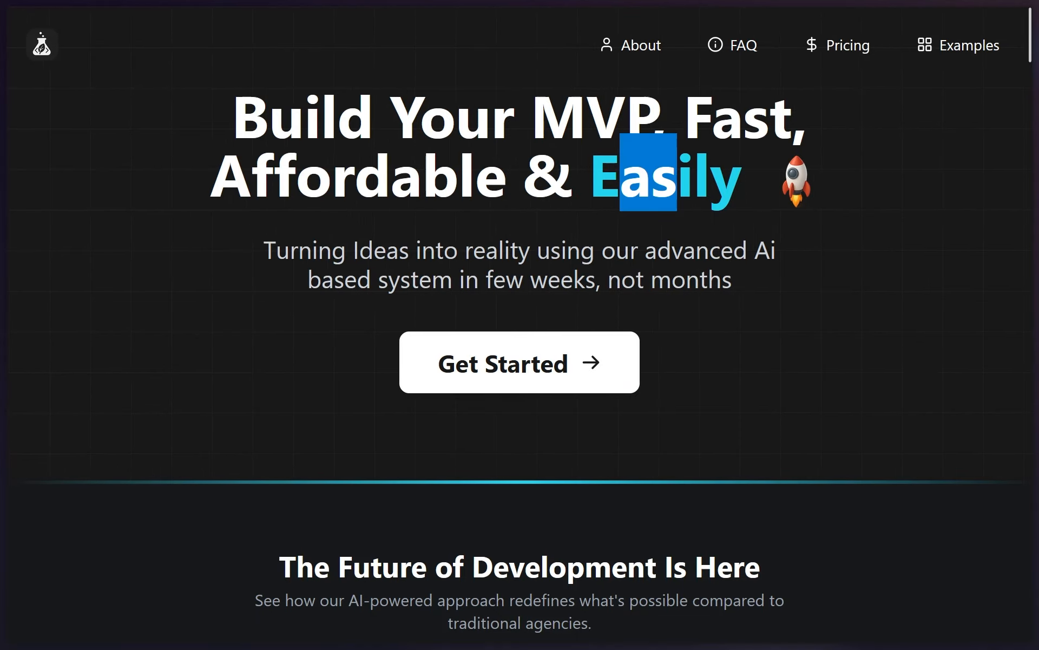
Review the example projects and pricing plans on the current MintMVP website
scroll(628, 297, down, 5)
scroll(628, 297, down, 8)
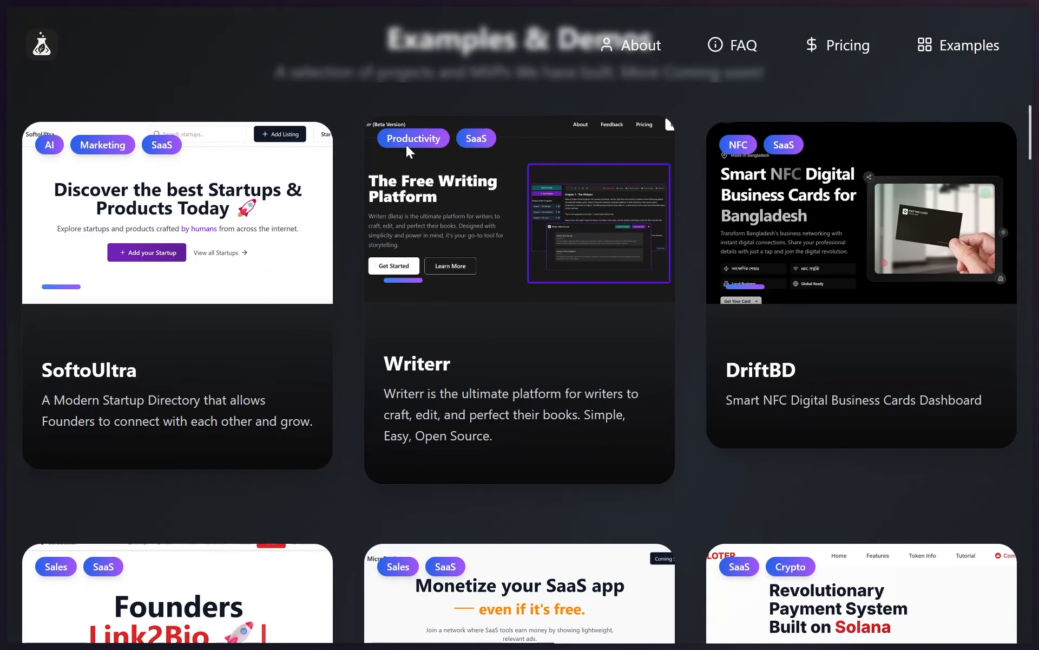
drag(408, 141, 424, 141)
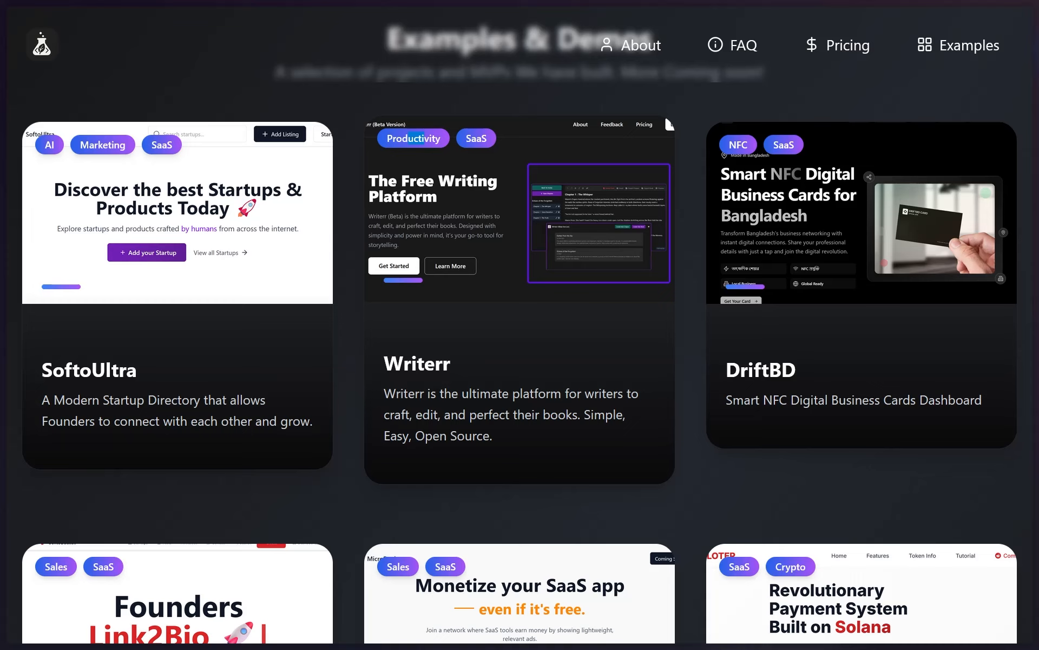
scroll(424, 143, down, 15)
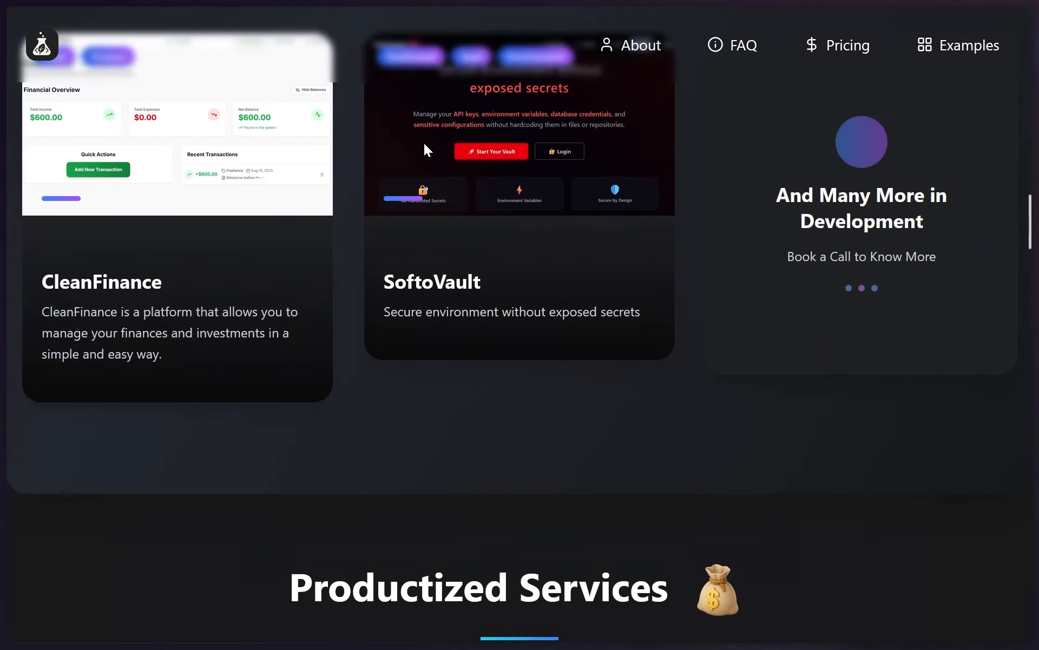
scroll(431, 151, up, 5)
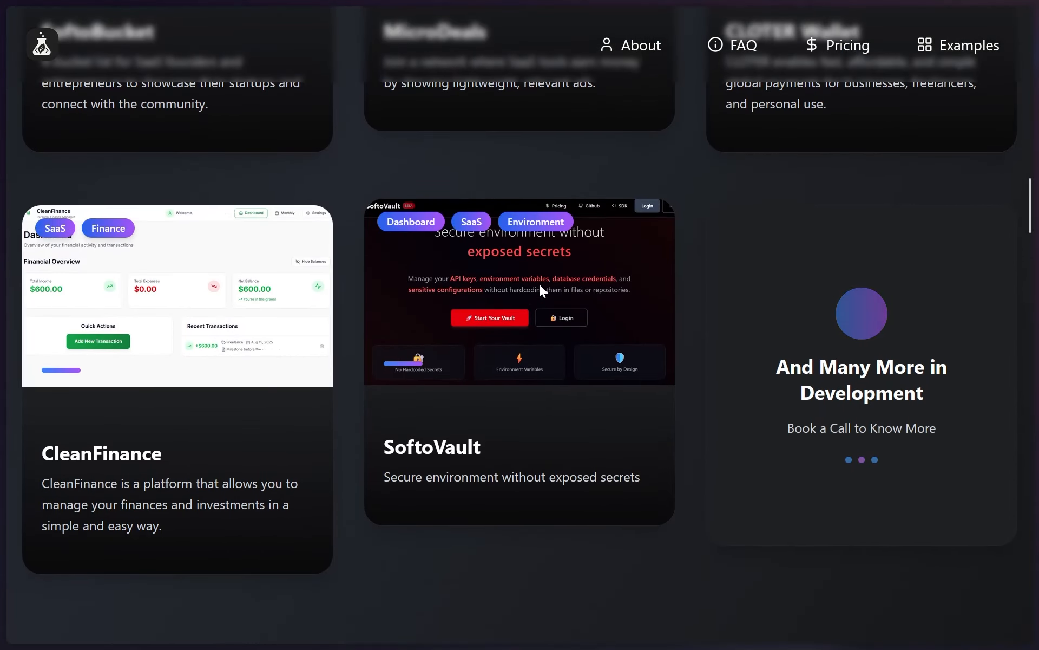
scroll(609, 330, down, 15)
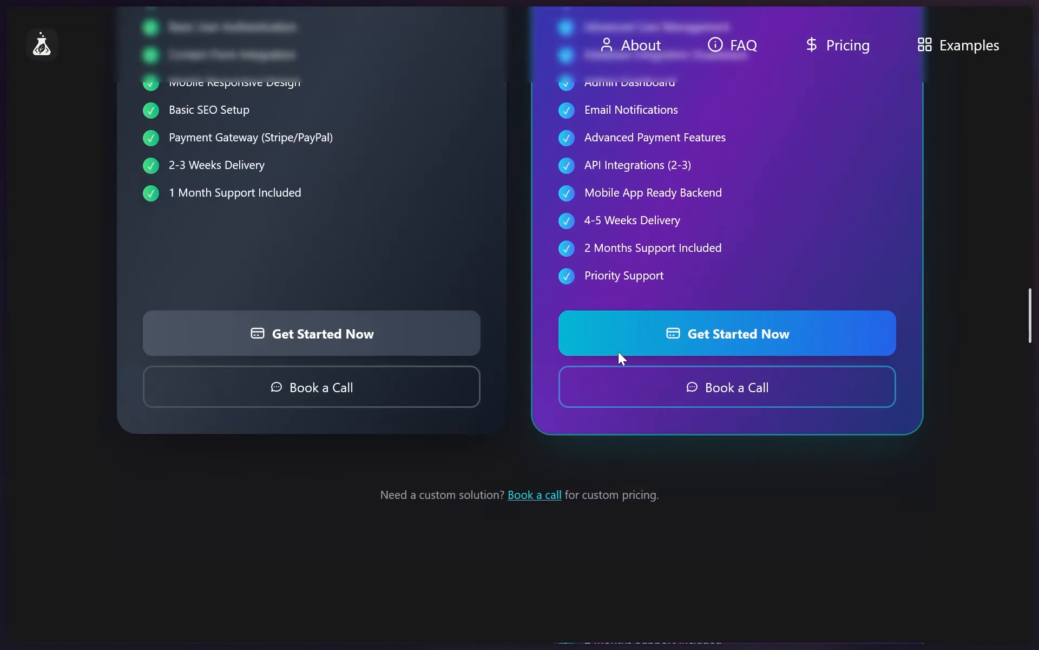
Switch back to the Figma design and set the Signup button's label color to white FFFFFF
scroll(618, 351, down, 5)
scroll(807, 145, up, 20)
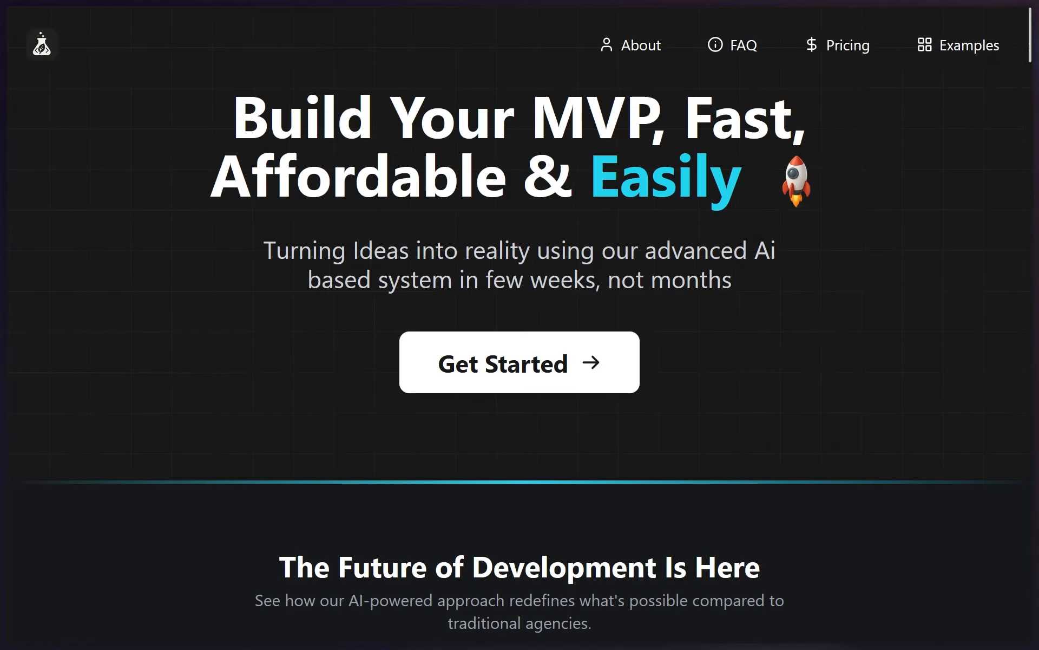
key(alt+Tab)
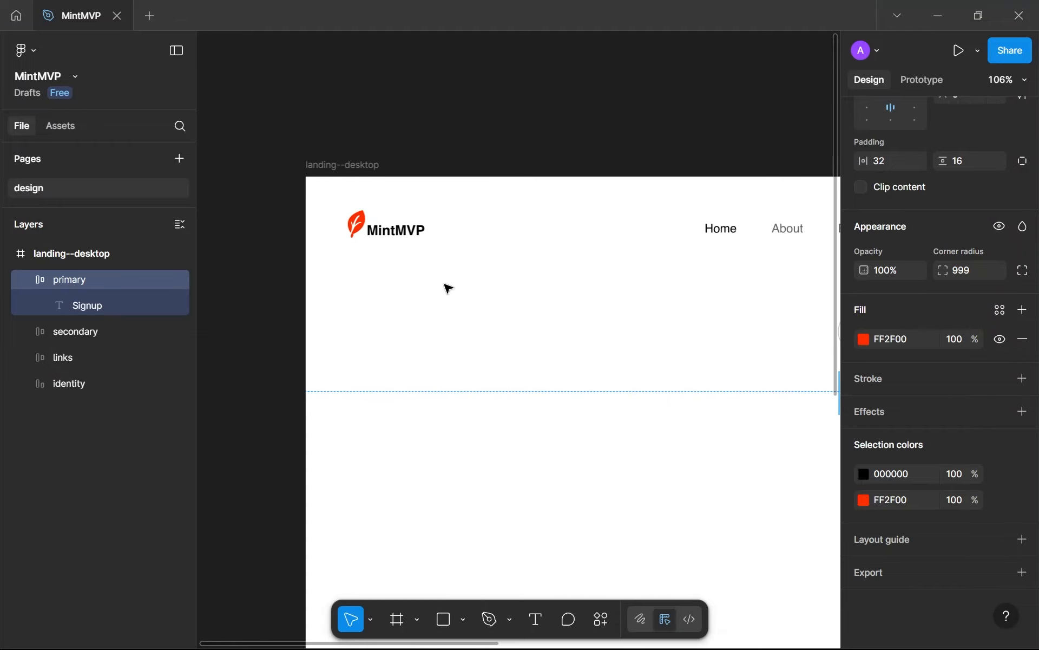
scroll(559, 399, down, 4)
drag(559, 399, 419, 344)
scroll(666, 328, up, 3)
scroll(671, 368, up, 5)
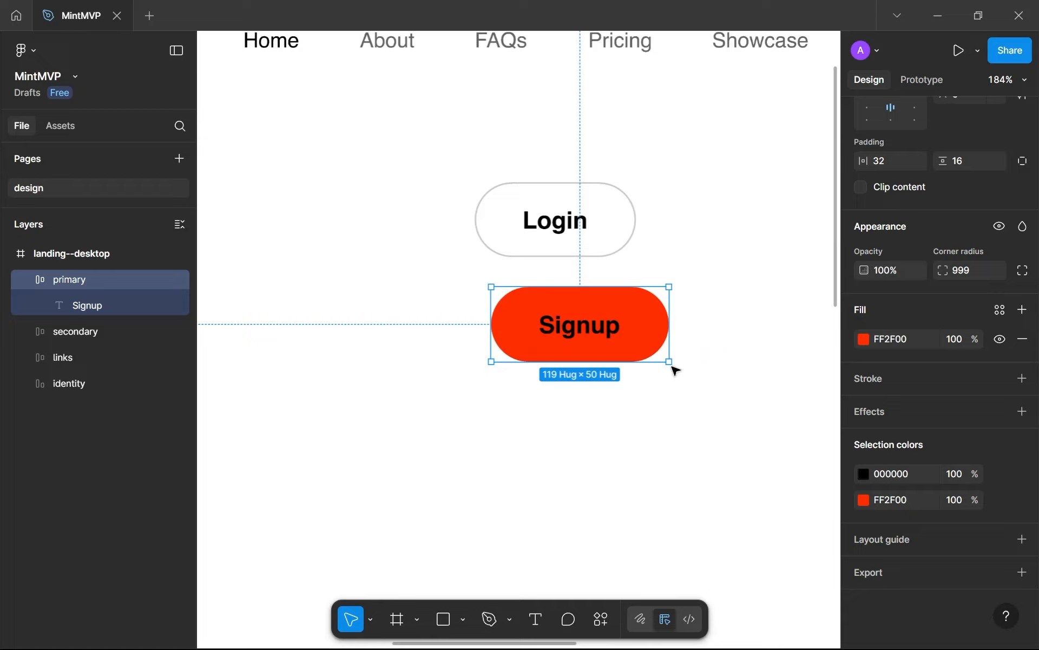
click(864, 473)
click(760, 386)
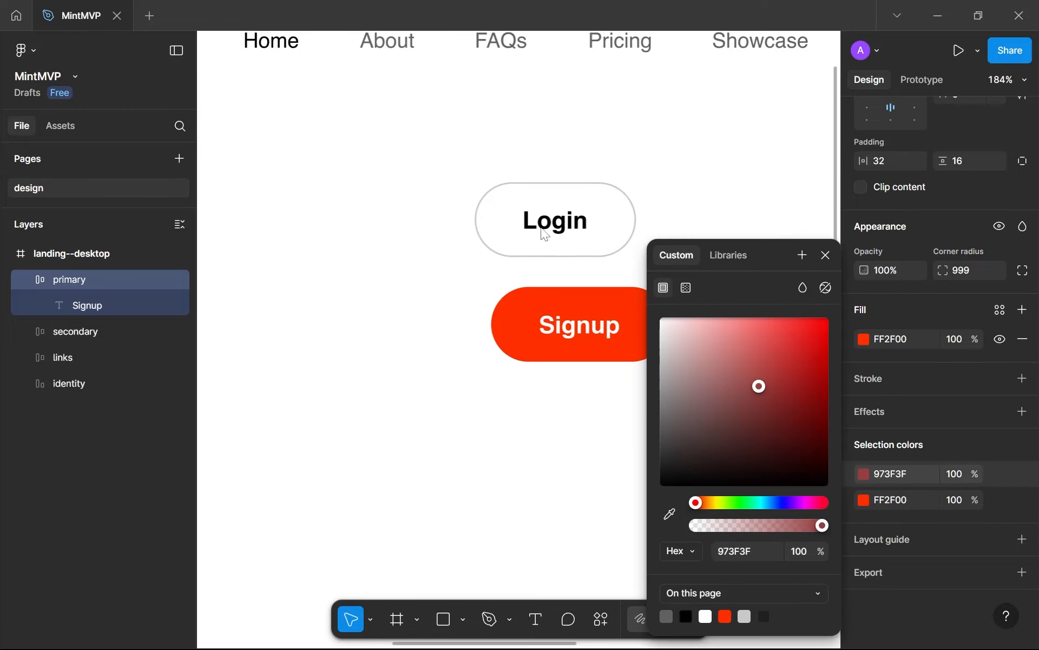
drag(545, 234, 547, 236)
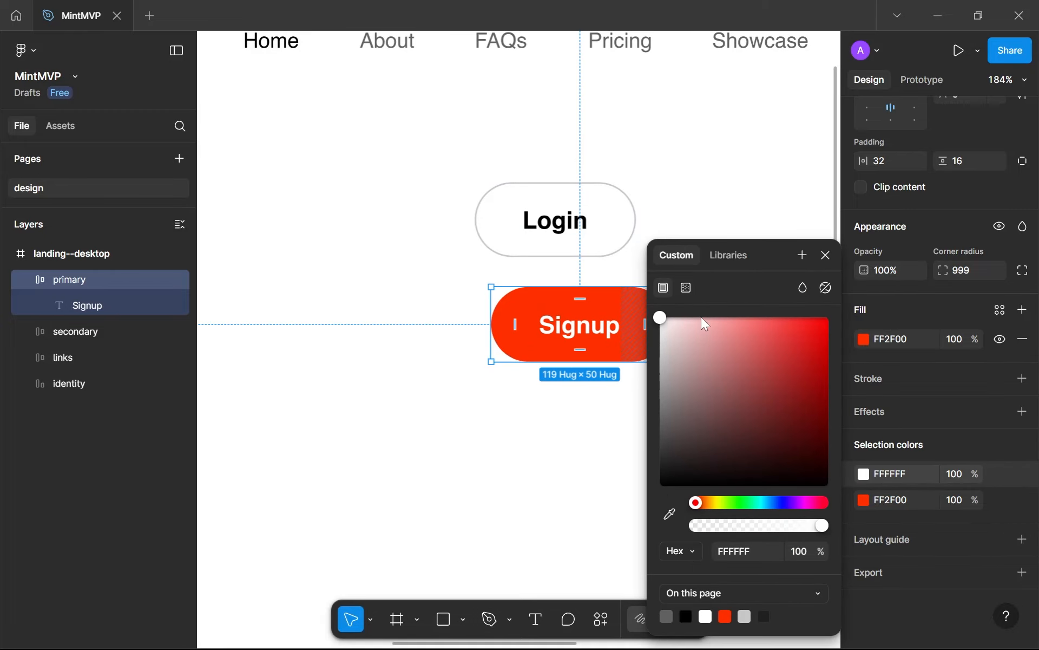
click(827, 290)
click(826, 262)
Examine the Signup button's white label against its red fill up close, and compare the button with Login and the navigation links
drag(597, 336, 497, 345)
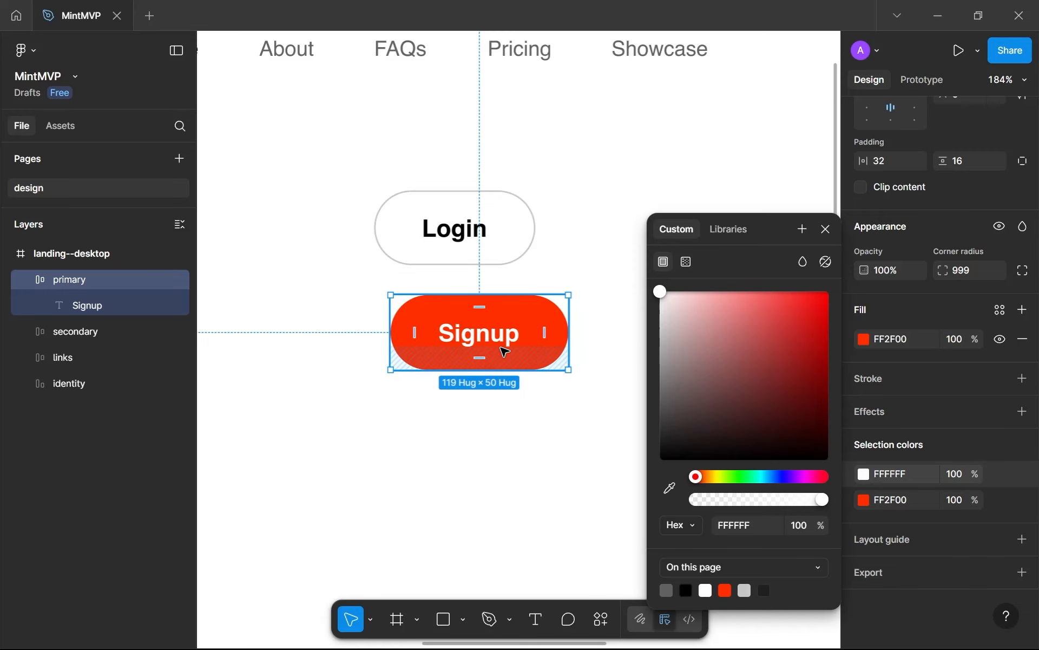
scroll(477, 353, up, 5)
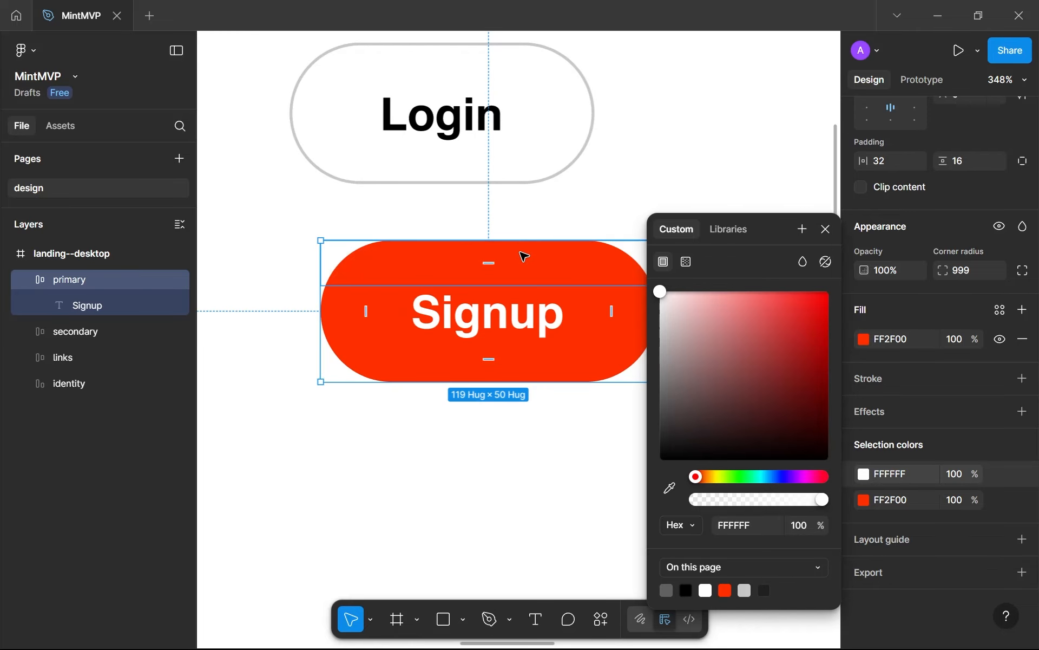
click(546, 506)
click(557, 331)
scroll(954, 547, down, 5)
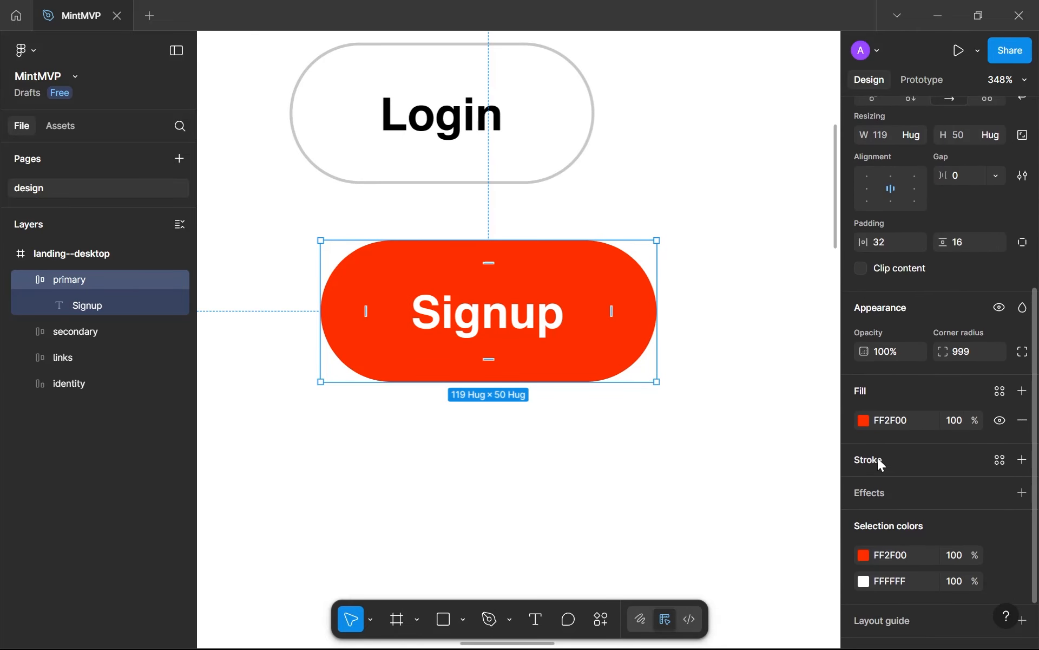
click(864, 421)
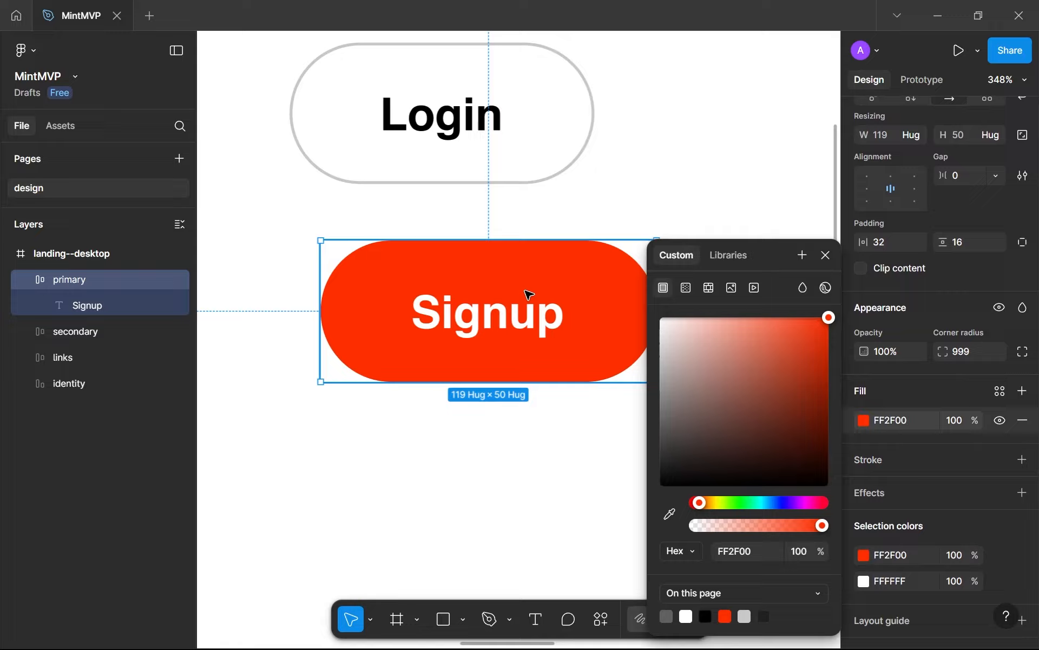
scroll(441, 318, up, 10)
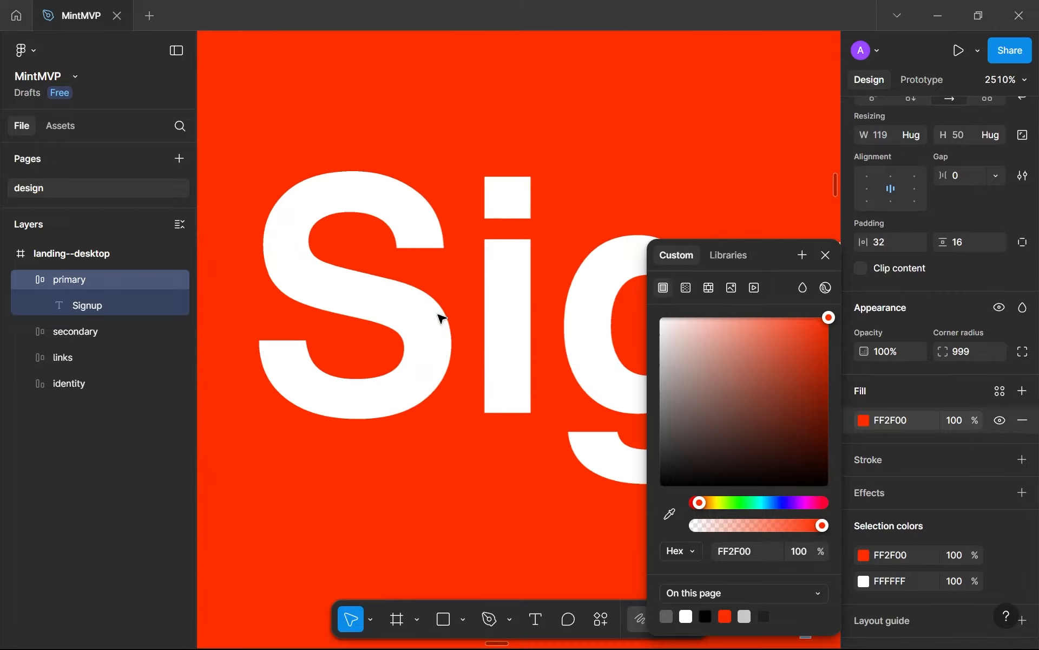
scroll(452, 365, up, 3)
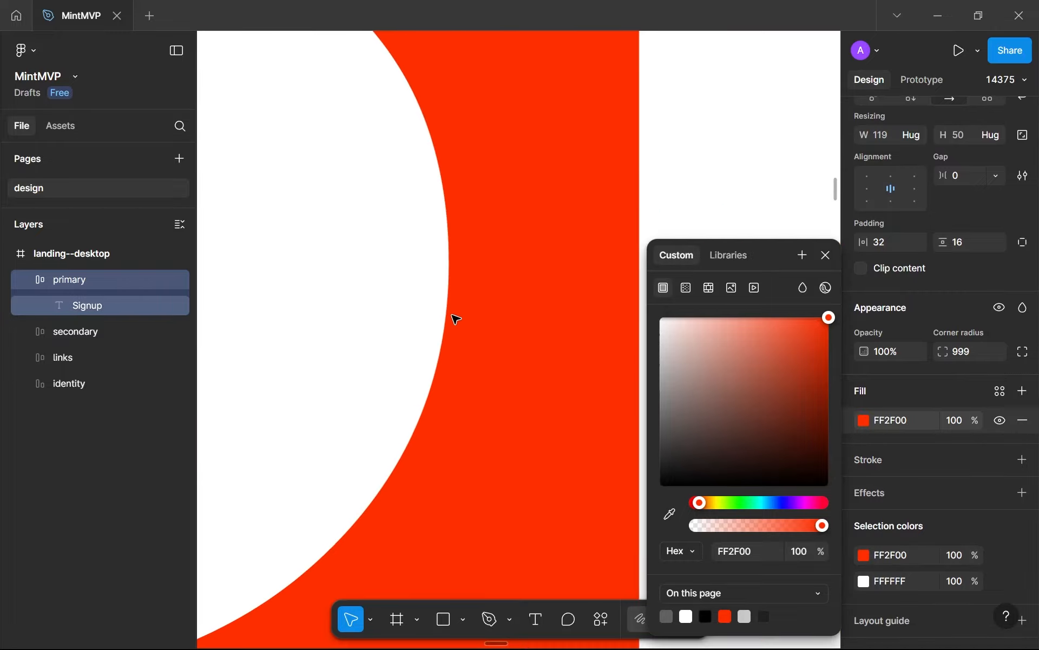
scroll(456, 319, down, 10)
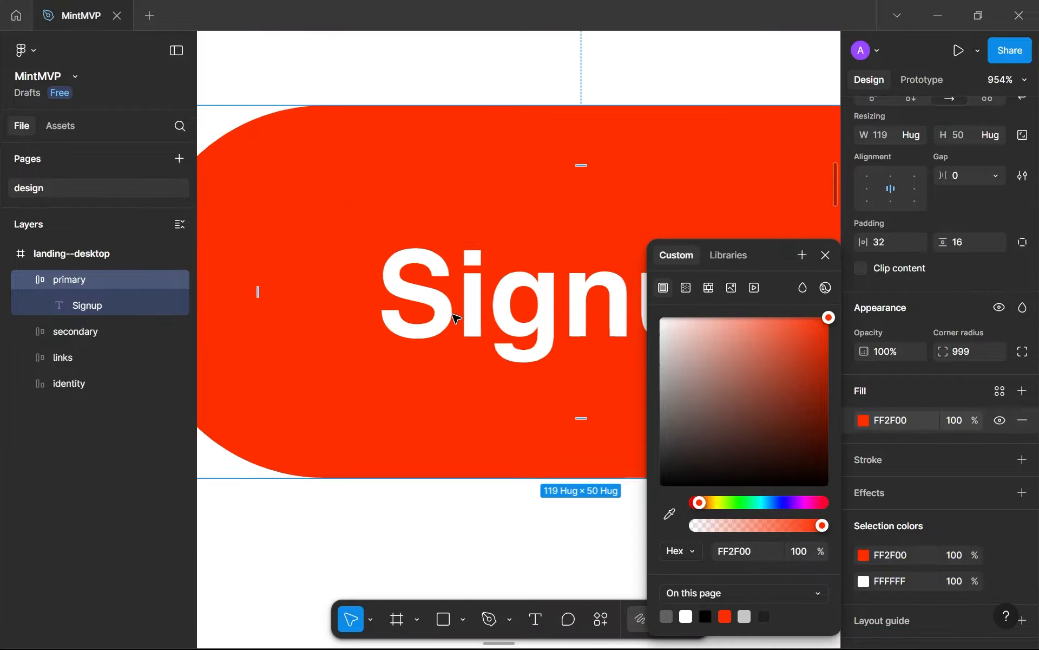
click(440, 441)
scroll(682, 327, down, 3)
scroll(608, 311, up, 3)
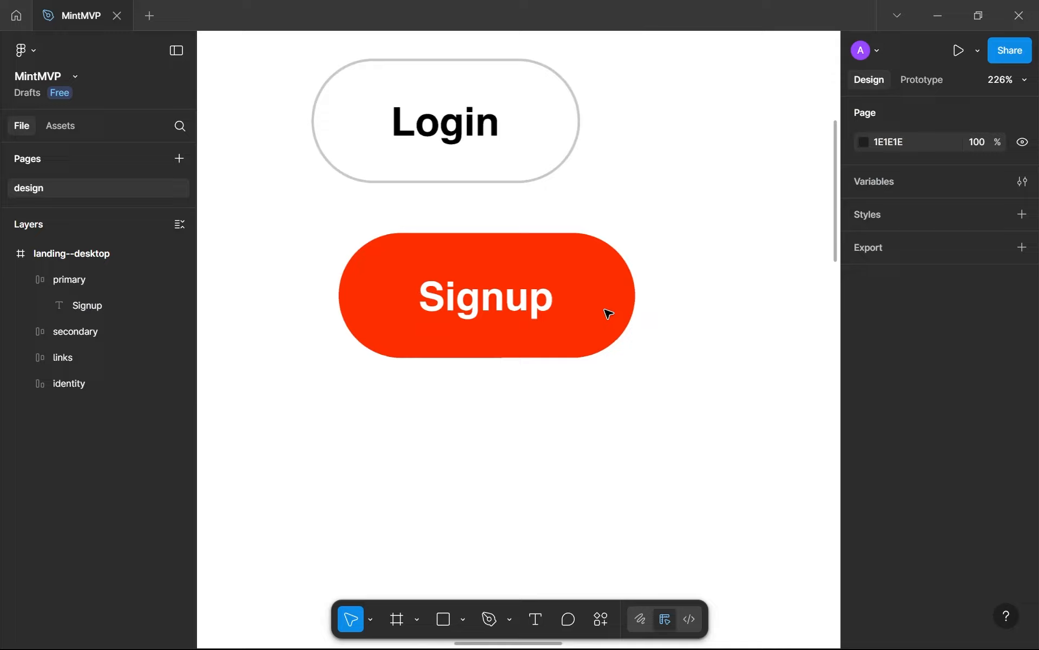
click(443, 285)
scroll(411, 279, down, 3)
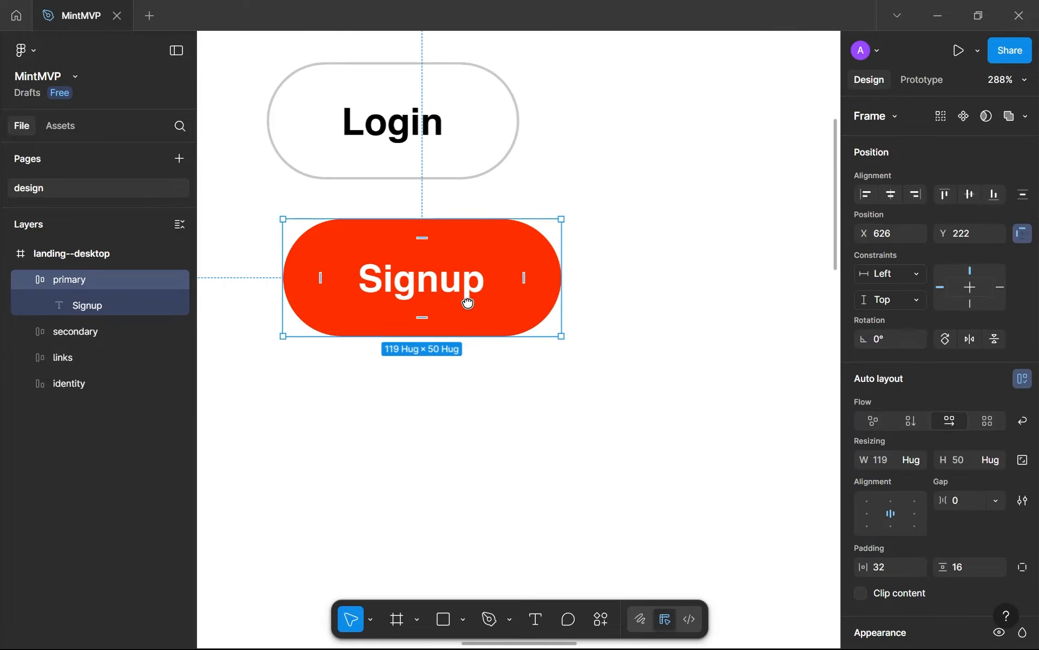
scroll(536, 343, down, 4)
click(540, 448)
scroll(541, 448, down, 1)
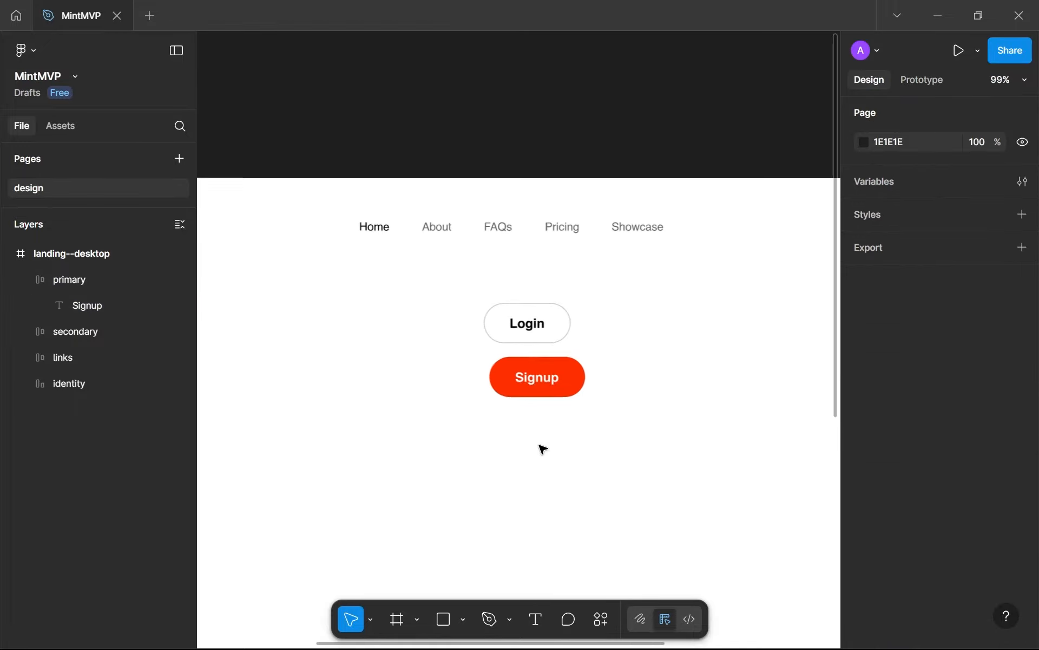
scroll(560, 427, up, 1)
scroll(560, 428, down, 3)
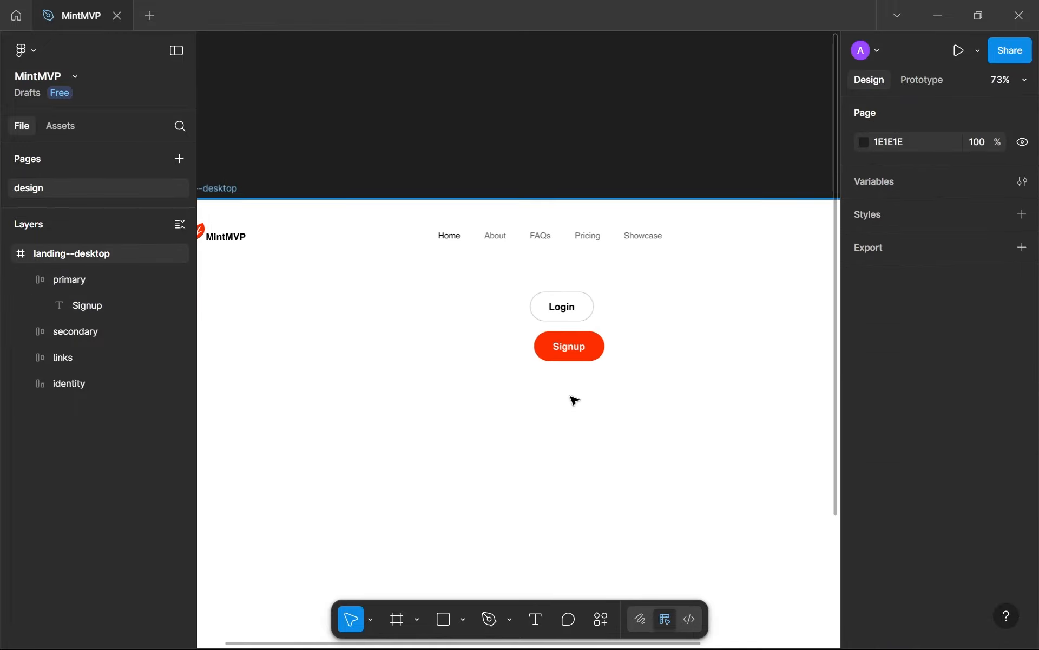
scroll(574, 400, down, 1)
drag(574, 400, 558, 391)
scroll(558, 393, up, 4)
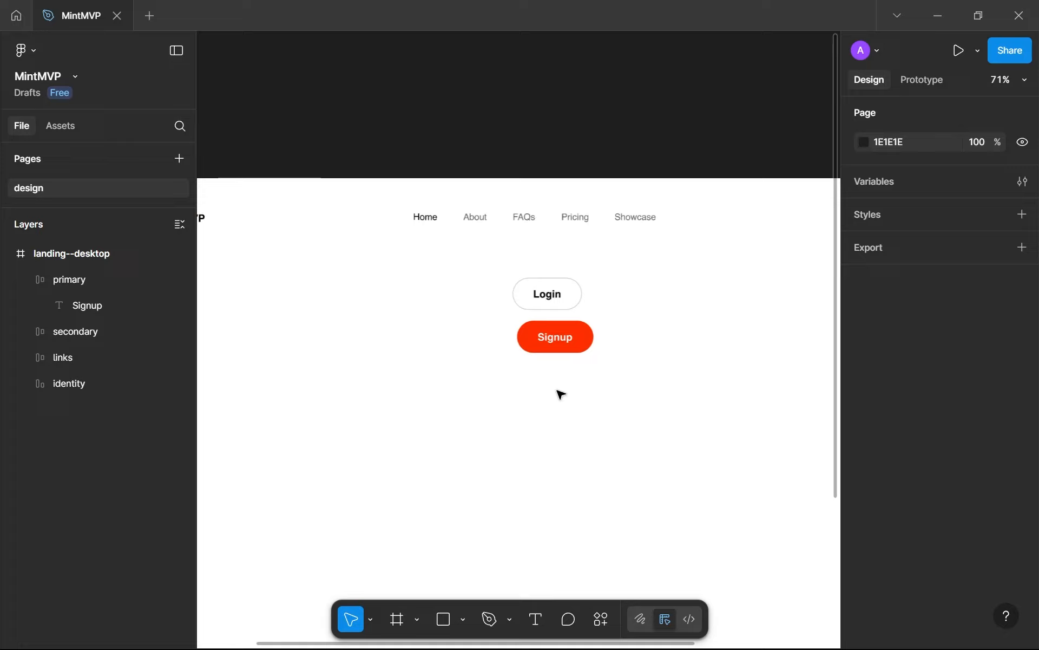
Duplicate the Signup button and place the copy directly below the original
click(574, 328)
key(ctrl+d)
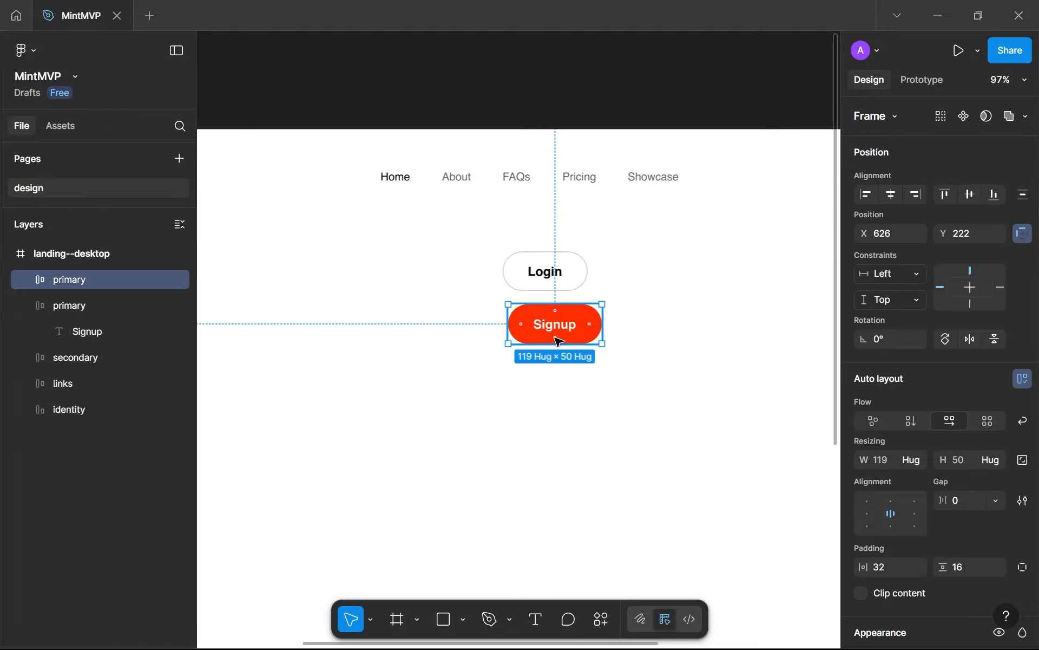
drag(561, 338, 557, 382)
Add an inside stroke to the lower Signup button in light red FF967E with a weight of 4
scroll(893, 503, down, 5)
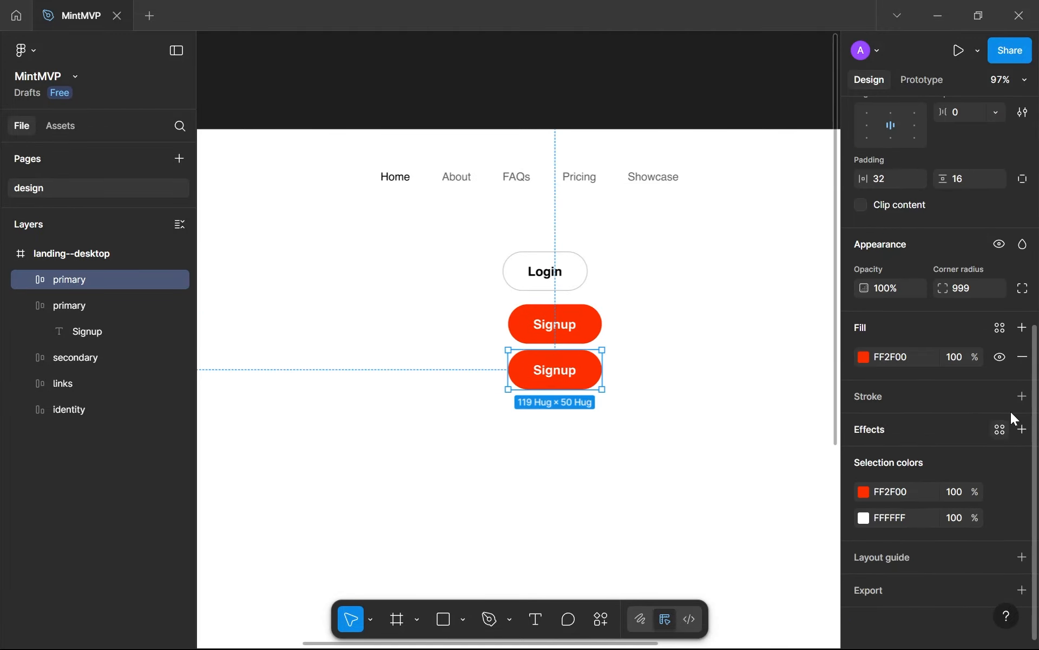
click(1022, 396)
click(863, 425)
click(725, 617)
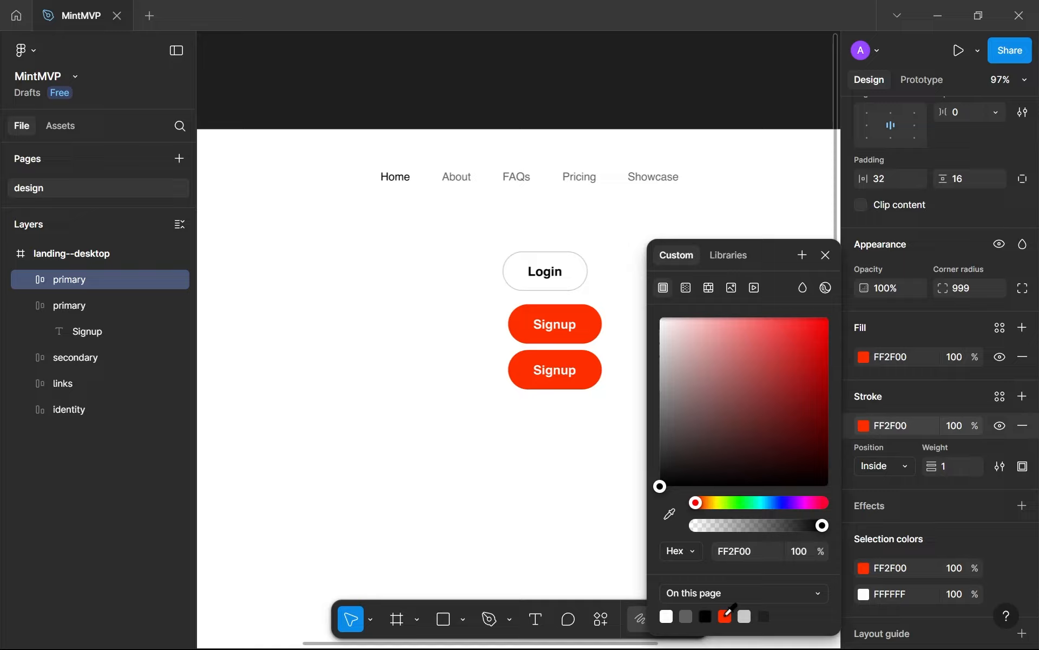
drag(753, 326, 747, 317)
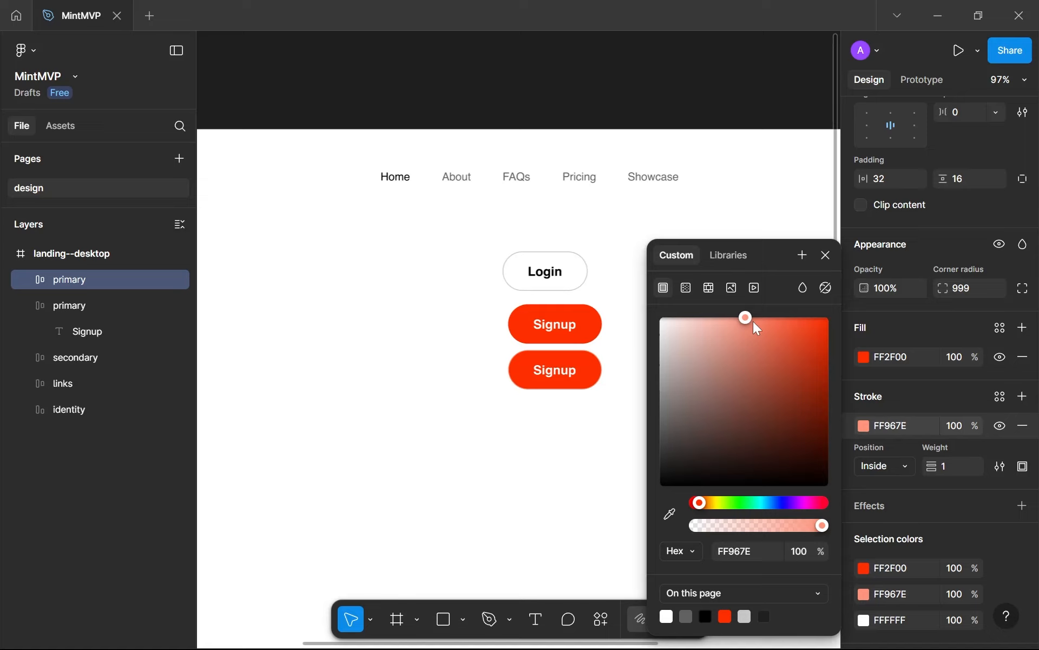
click(960, 465)
text(4)
key(Return)
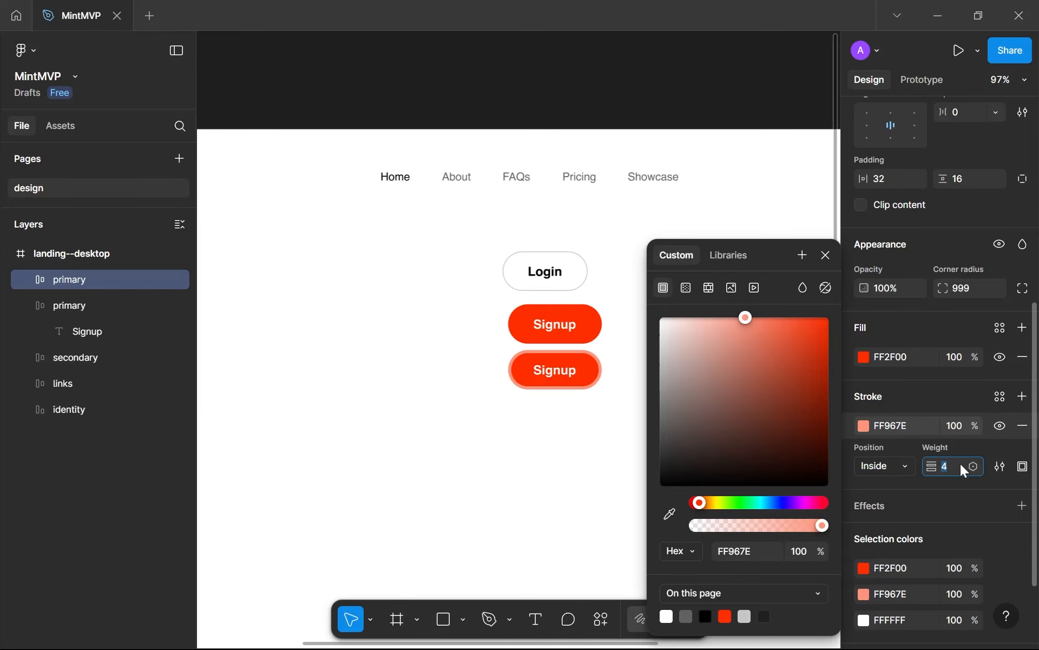
Delete the lower Signup button with the light red stroke
click(826, 255)
click(629, 401)
click(575, 362)
key(Delete)
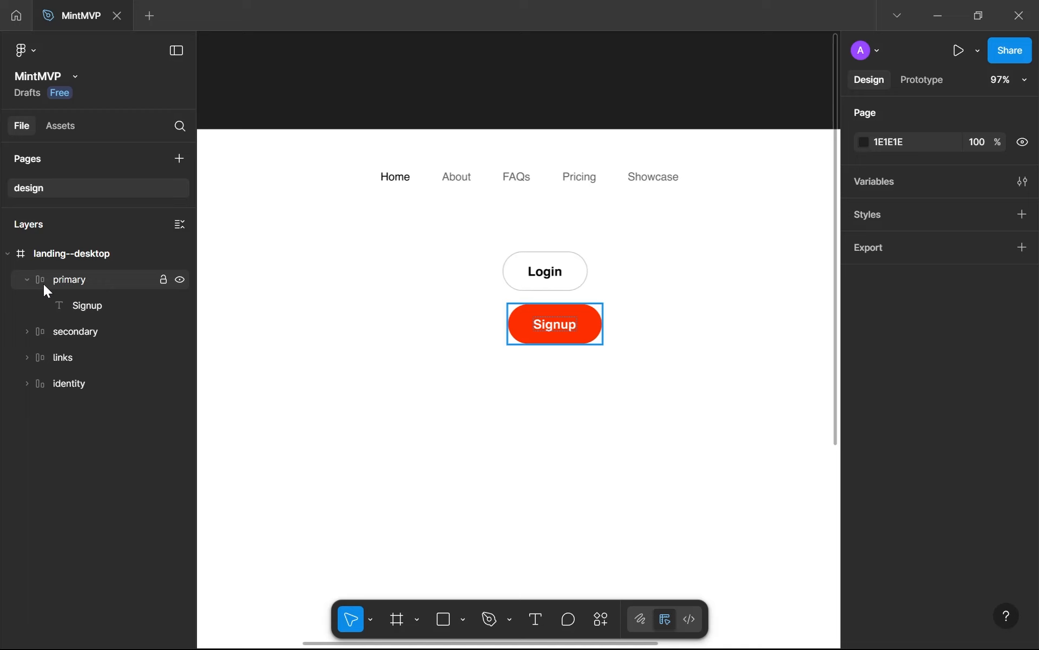
Wrap the Login and Signup buttons in an auto layout frame and rename the frame "ctas"
click(27, 280)
drag(609, 384, 518, 253)
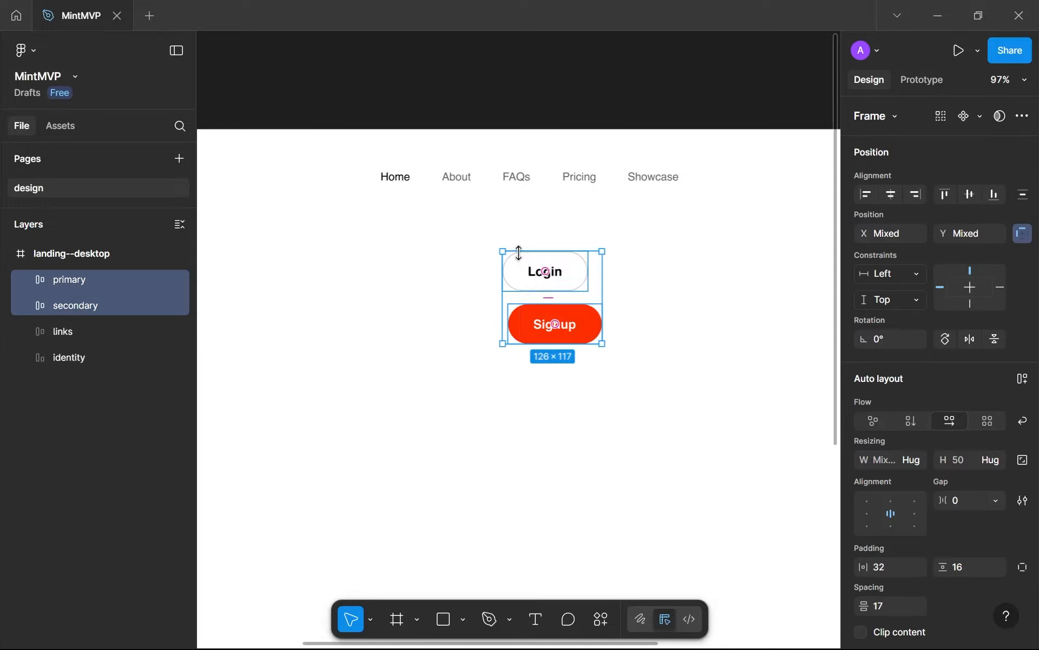
key(shift+a)
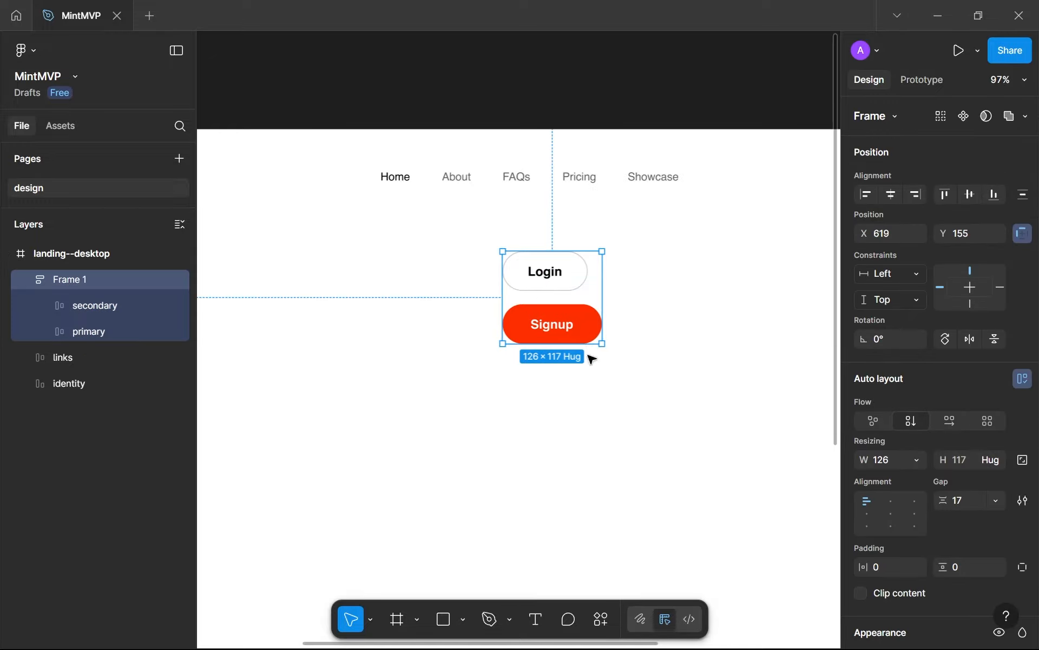
double_click(70, 279)
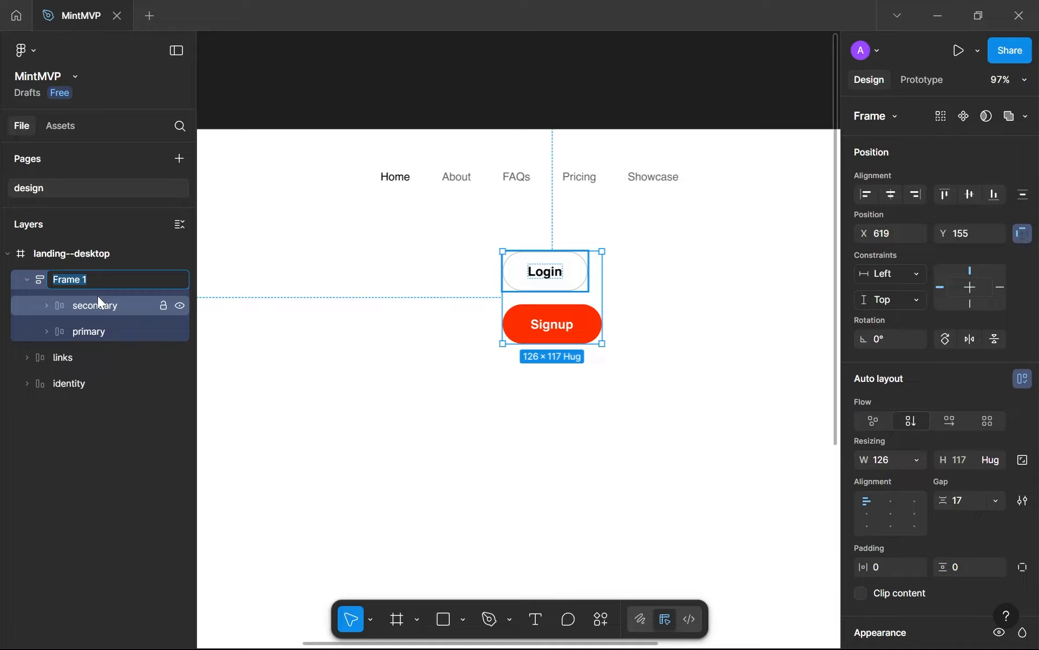
text(ctas)
key(Return)
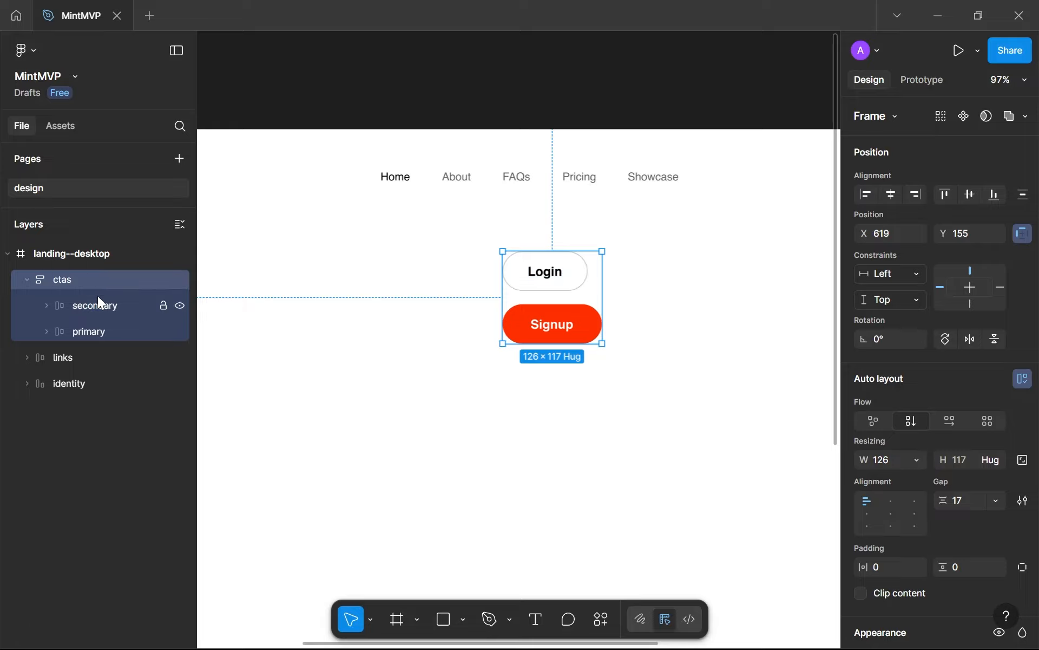
Change the ctas frame to a horizontal flow and set the widths of both the frame and its primary button to hug contents
click(948, 420)
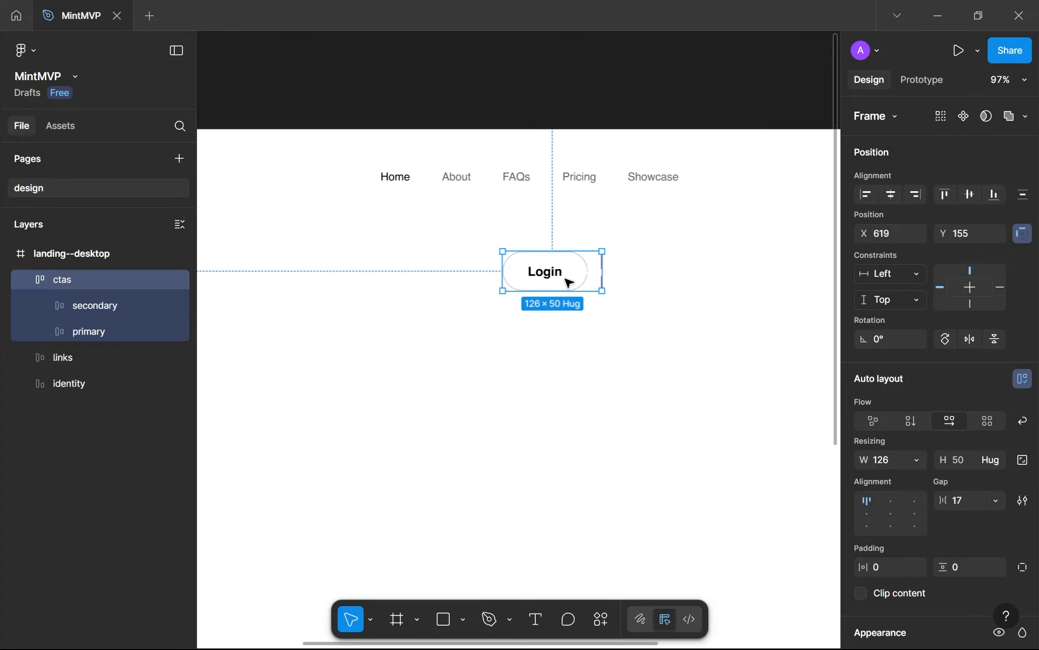
click(919, 460)
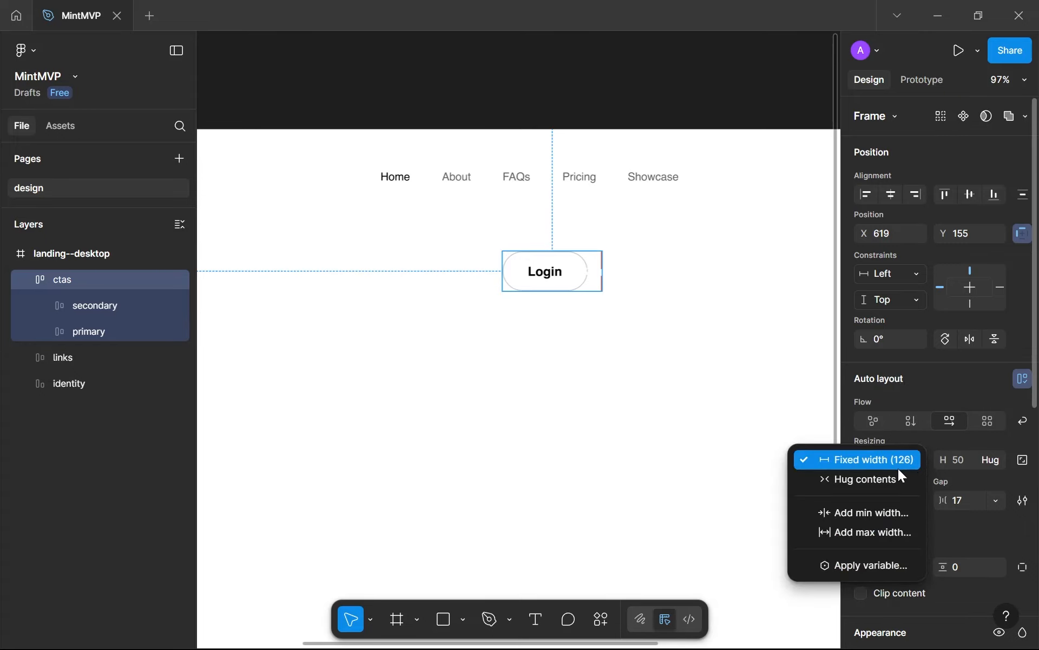
click(872, 478)
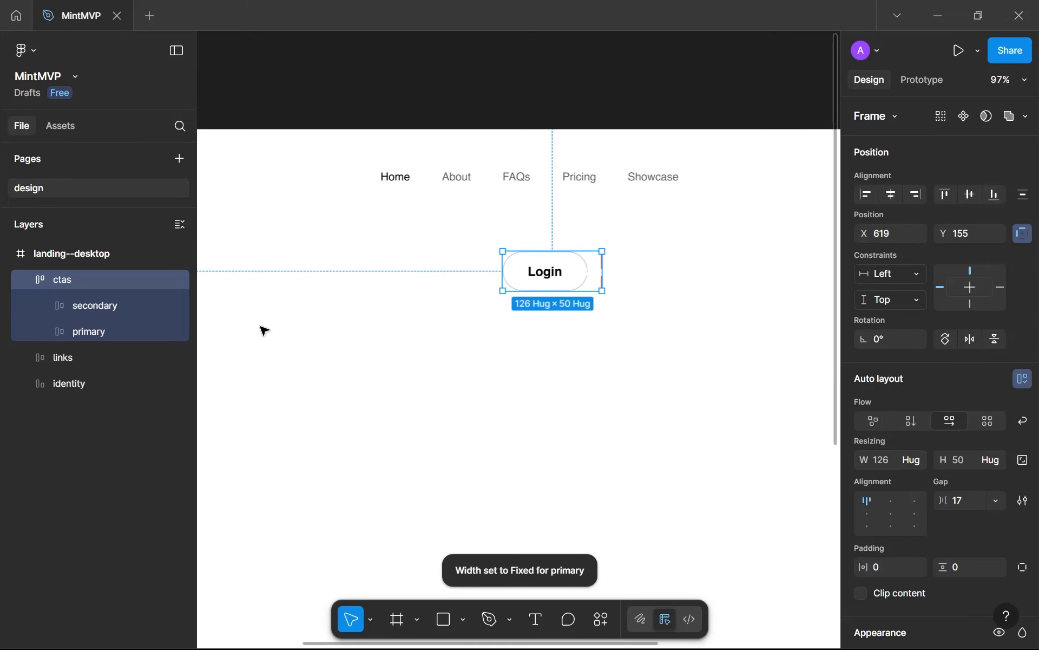
click(99, 327)
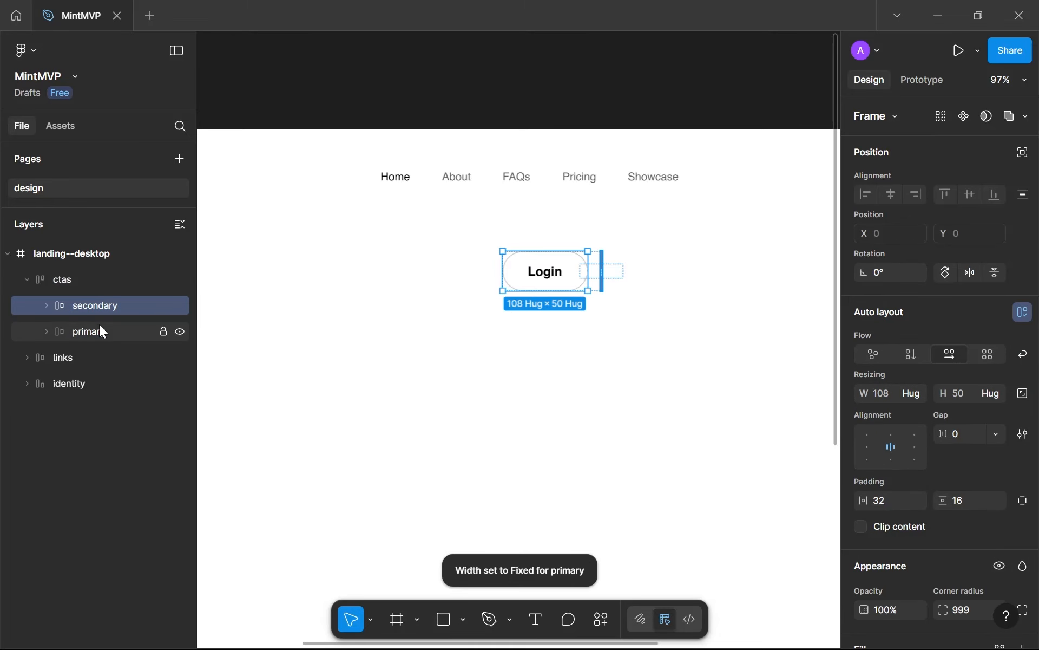
click(912, 399)
click(863, 410)
click(425, 378)
Set the ctas frame's gap to 16 and move it to the header's right end at about X 1129, Y 40
scroll(517, 355, down, 3)
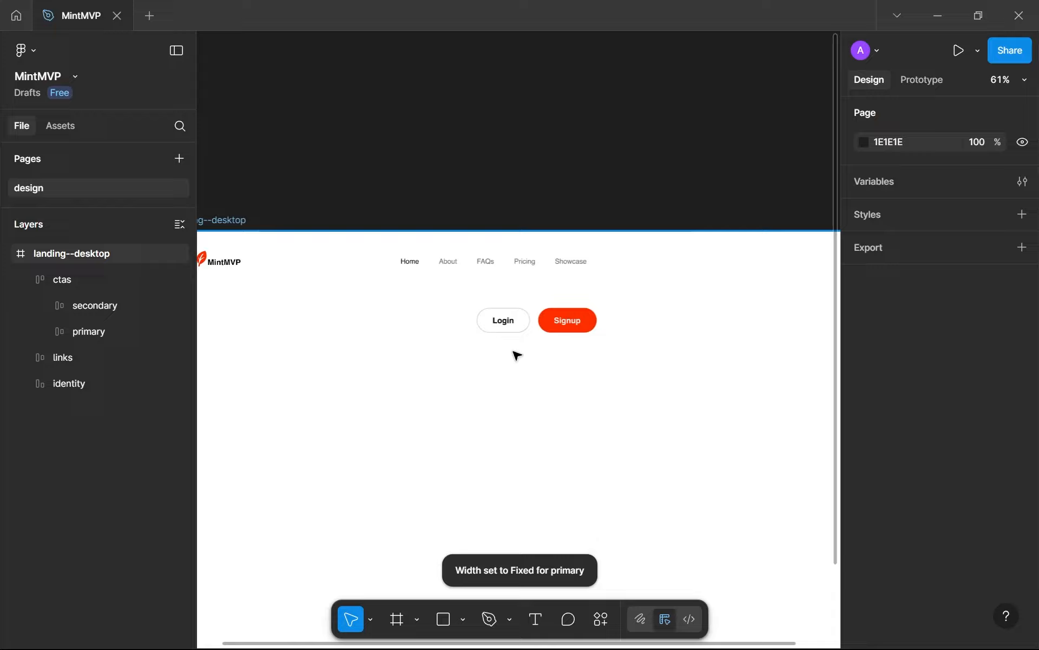
click(535, 321)
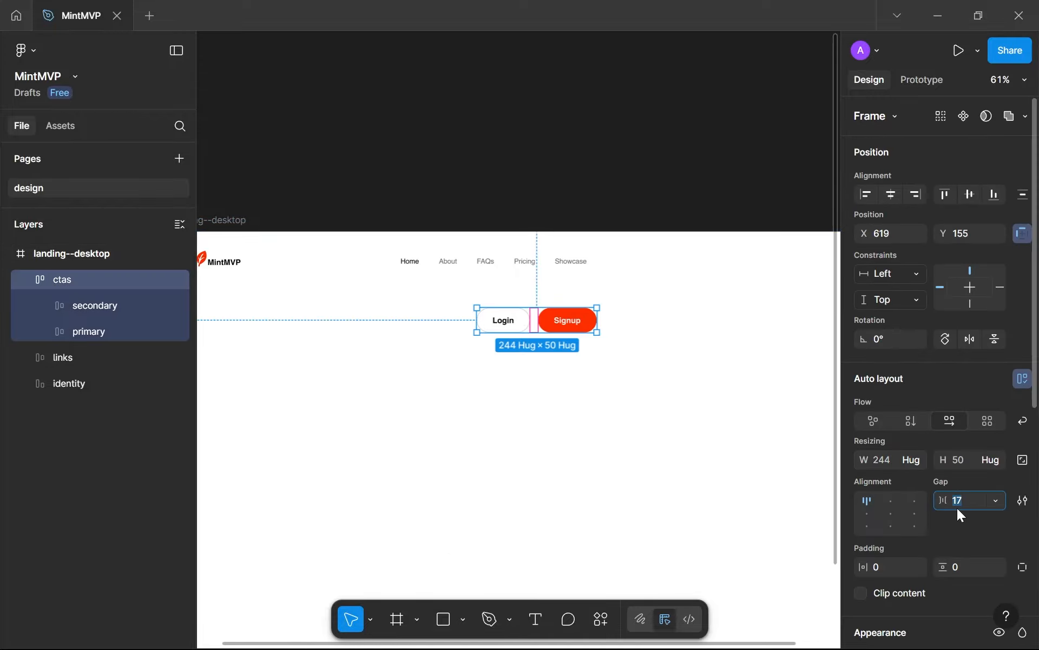
key(Down)
click(722, 470)
scroll(722, 470, down, 1)
drag(723, 471, 588, 467)
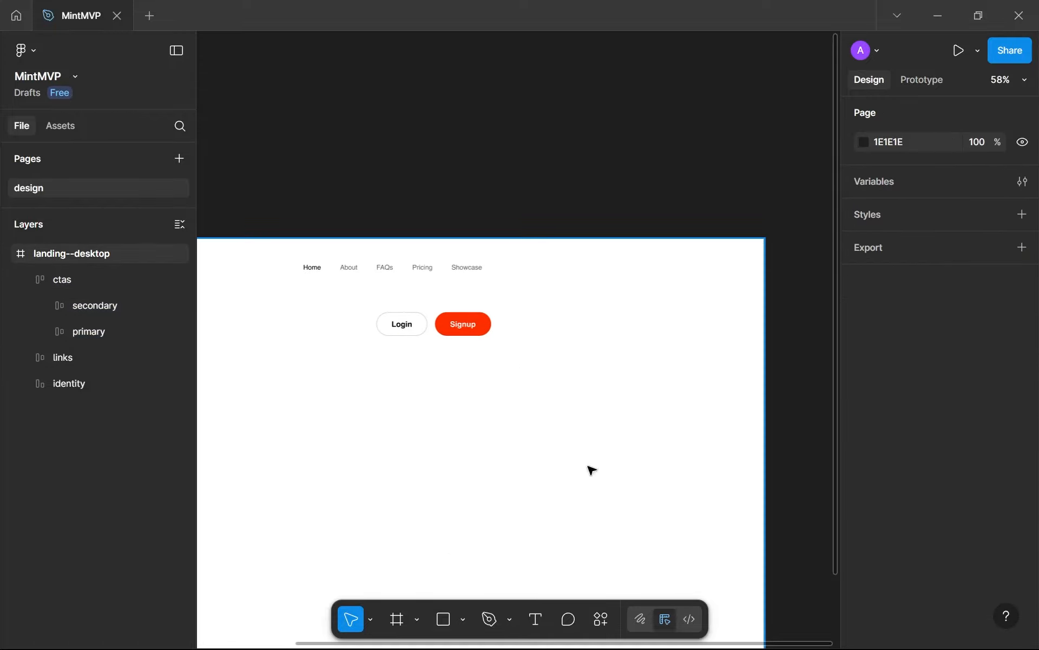
drag(460, 332, 700, 277)
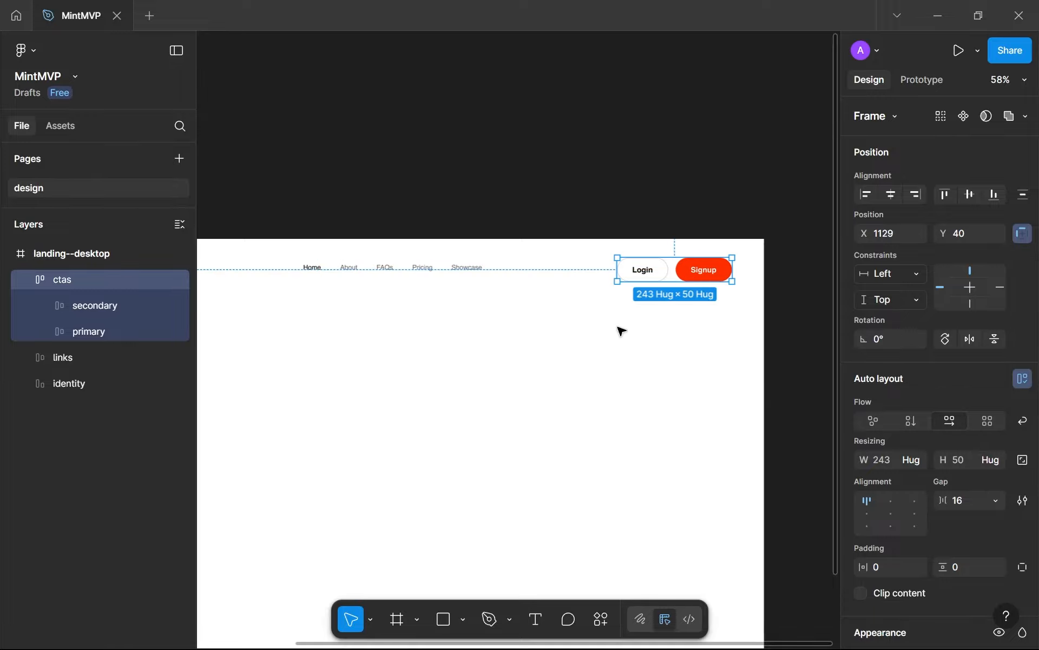
Deselect the ctas frame and collapse its contents in the layer list
click(589, 396)
scroll(589, 396, down, 4)
drag(589, 396, 652, 355)
scroll(652, 355, up, 3)
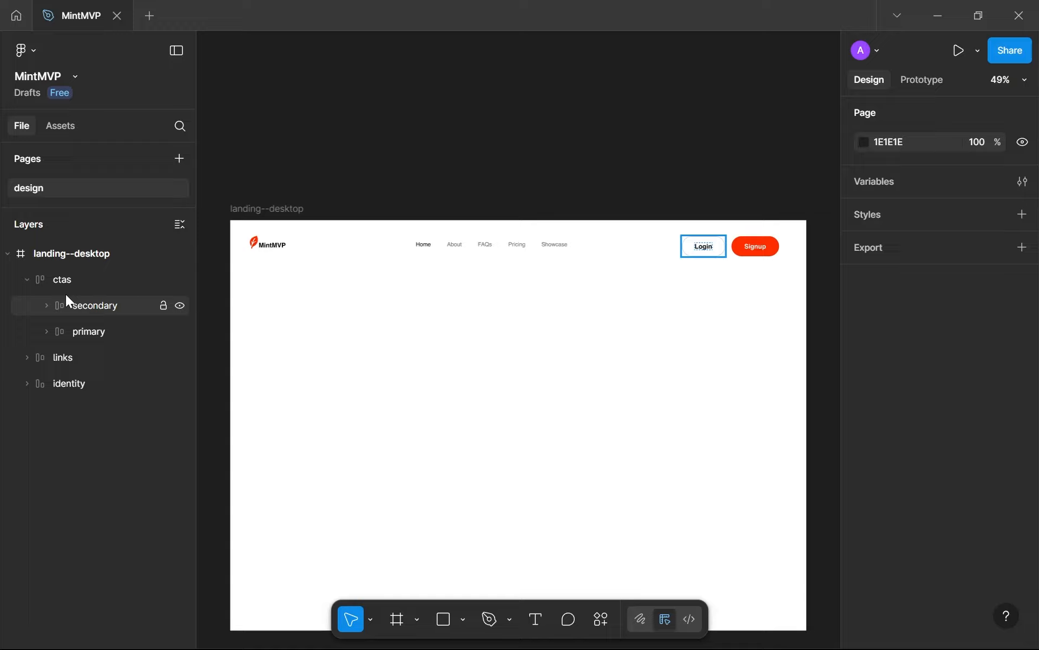
click(27, 279)
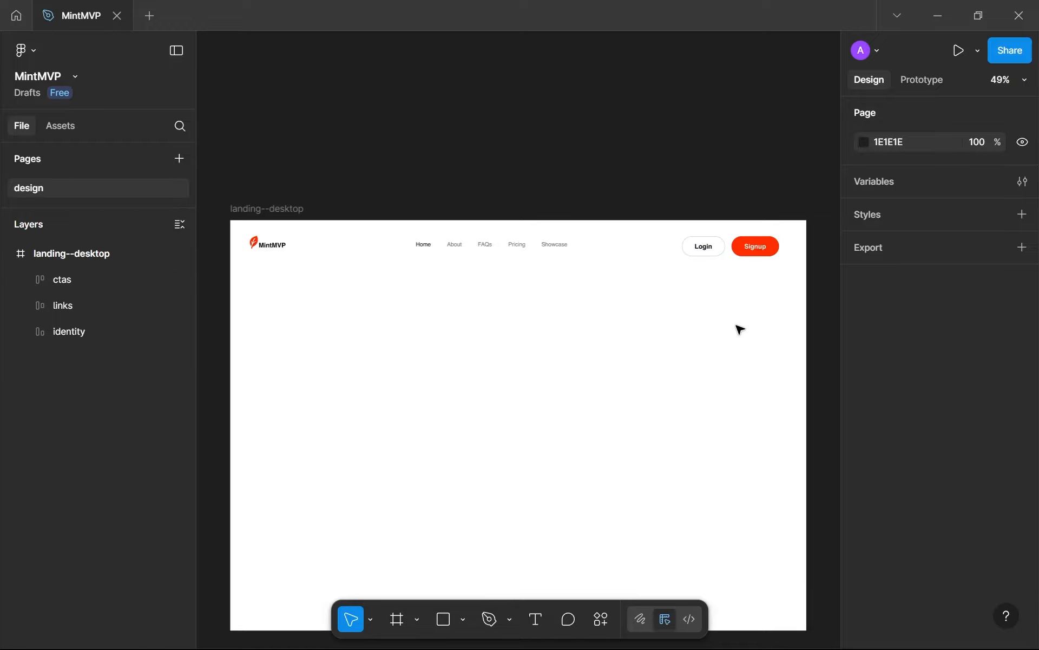
Add a layout guide of 12 columns to the landing--desktop frame
drag(779, 328, 284, 261)
click(274, 209)
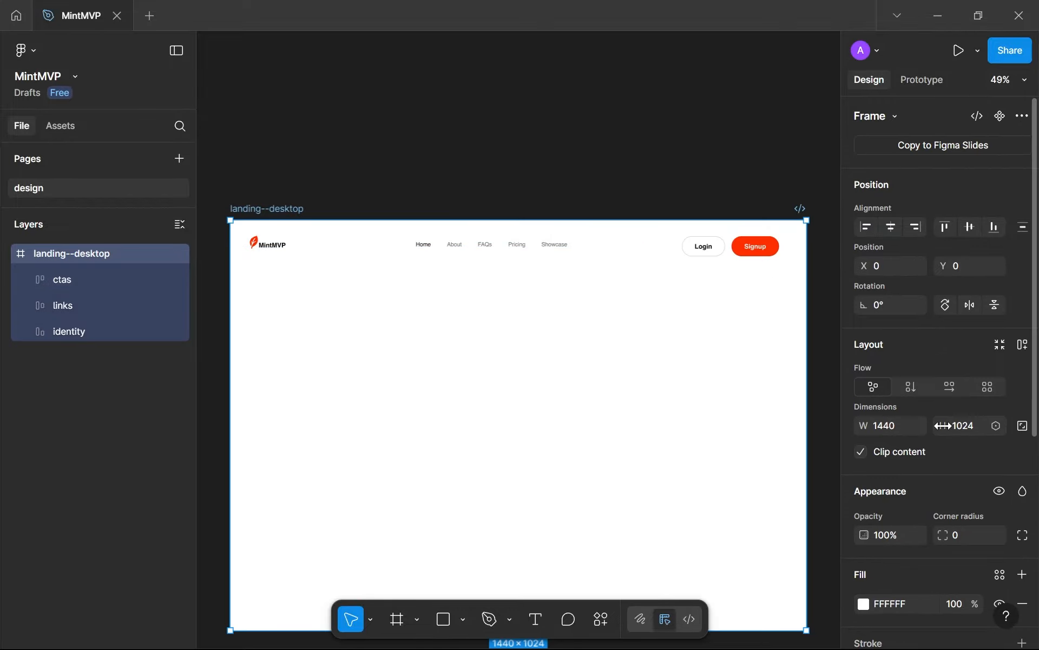
scroll(976, 473, down, 5)
click(1022, 557)
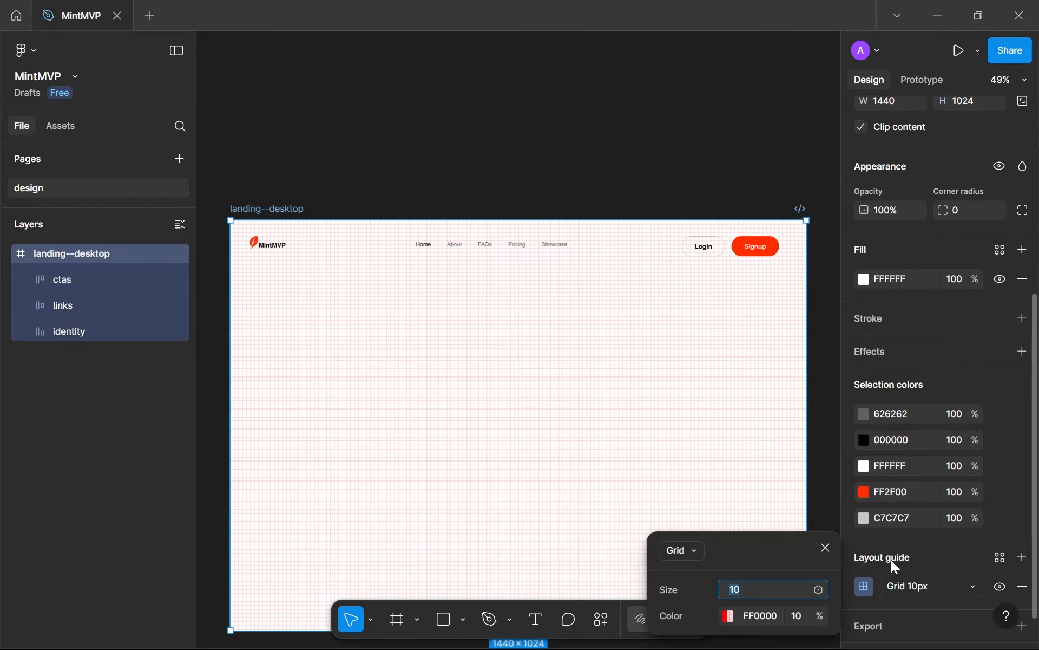
click(684, 550)
click(685, 596)
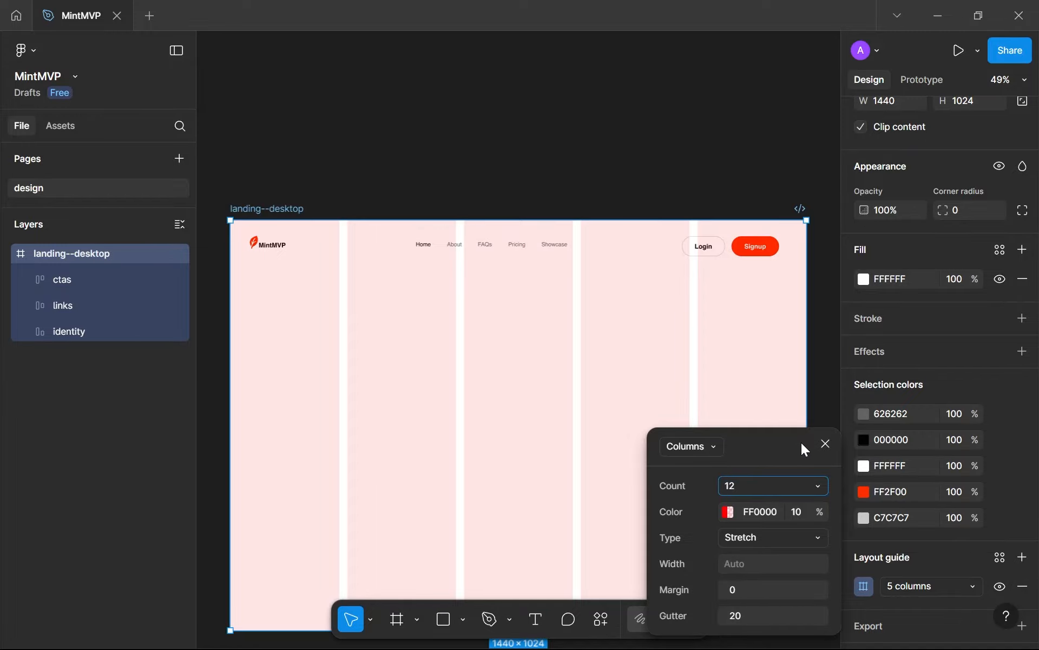
text(12)
key(Return)
click(825, 443)
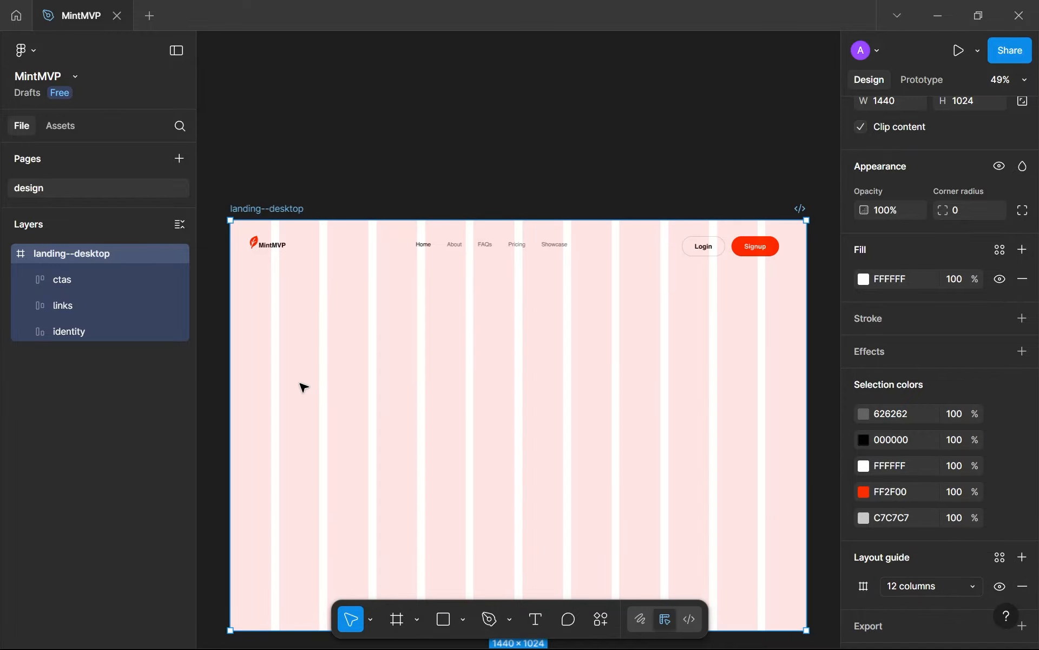
Show the rulers and place a vertical guide at X 102, on the first column's right edge
key(shift+r)
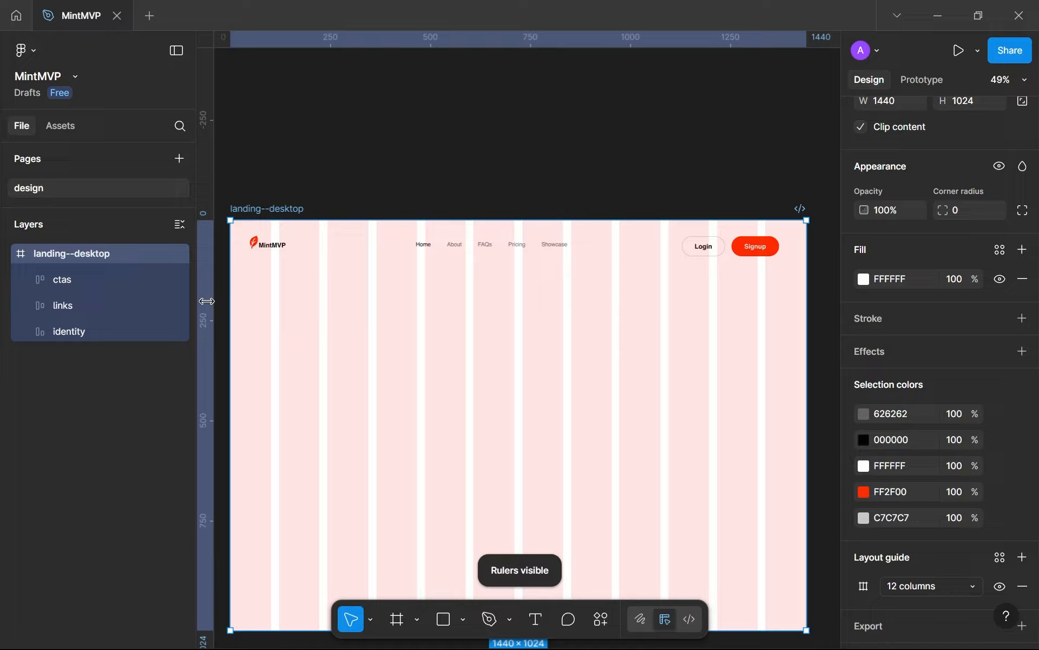
drag(207, 301, 444, 341)
scroll(278, 315, up, 8)
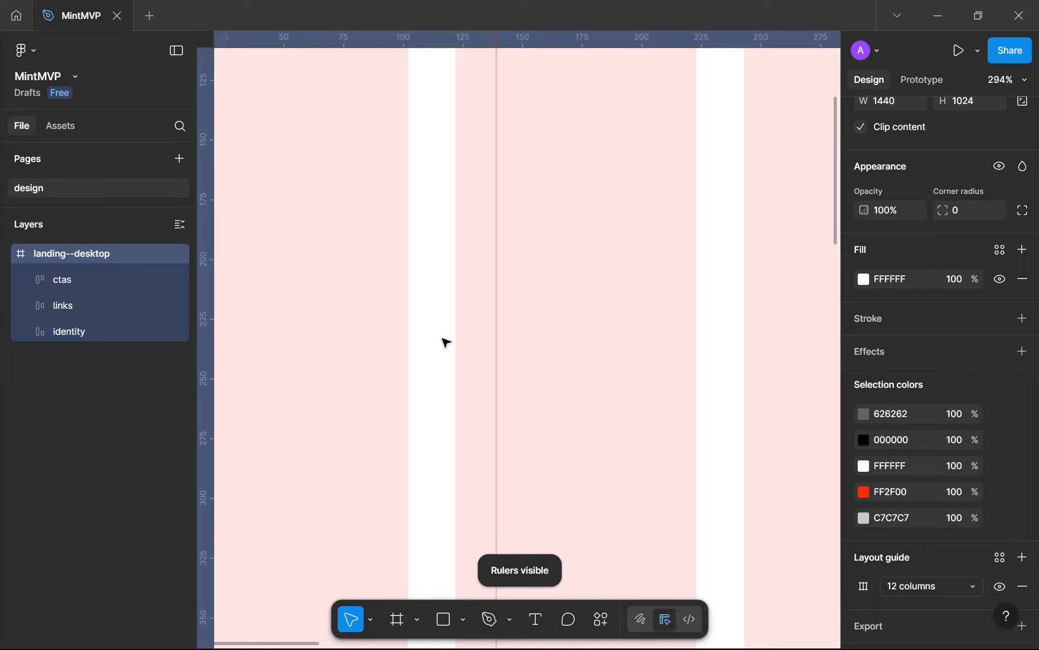
scroll(444, 341, up, 2)
drag(517, 334, 406, 361)
scroll(390, 355, up, 3)
scroll(391, 356, up, 4)
scroll(413, 369, down, 9)
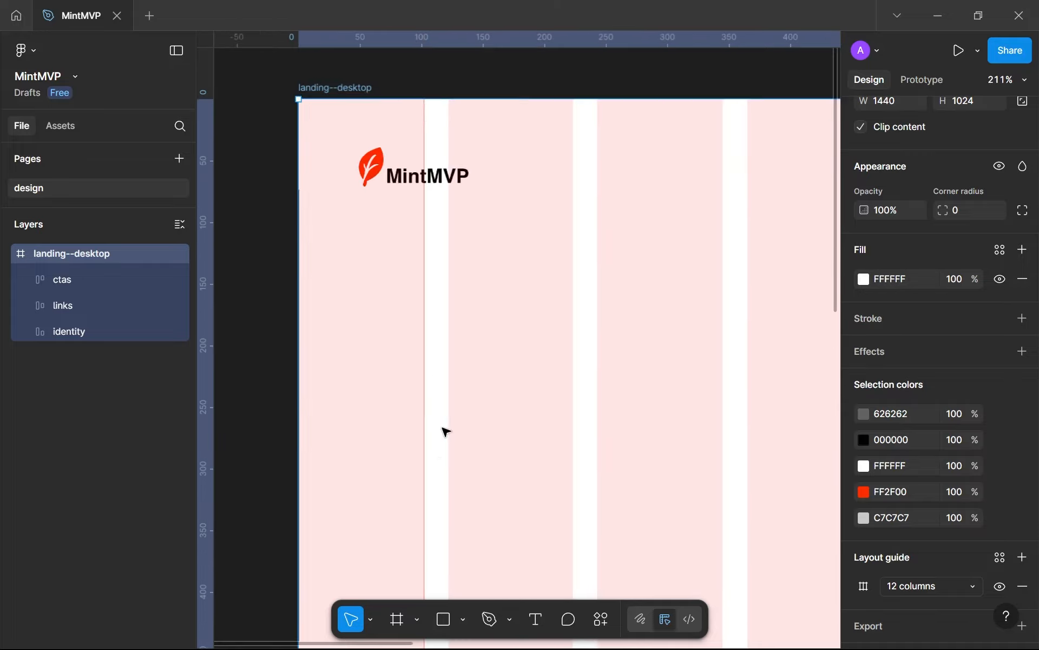
Place a second vertical guide at X 1338, on the last column's left edge
scroll(445, 431, down, 5)
scroll(599, 448, right, 10)
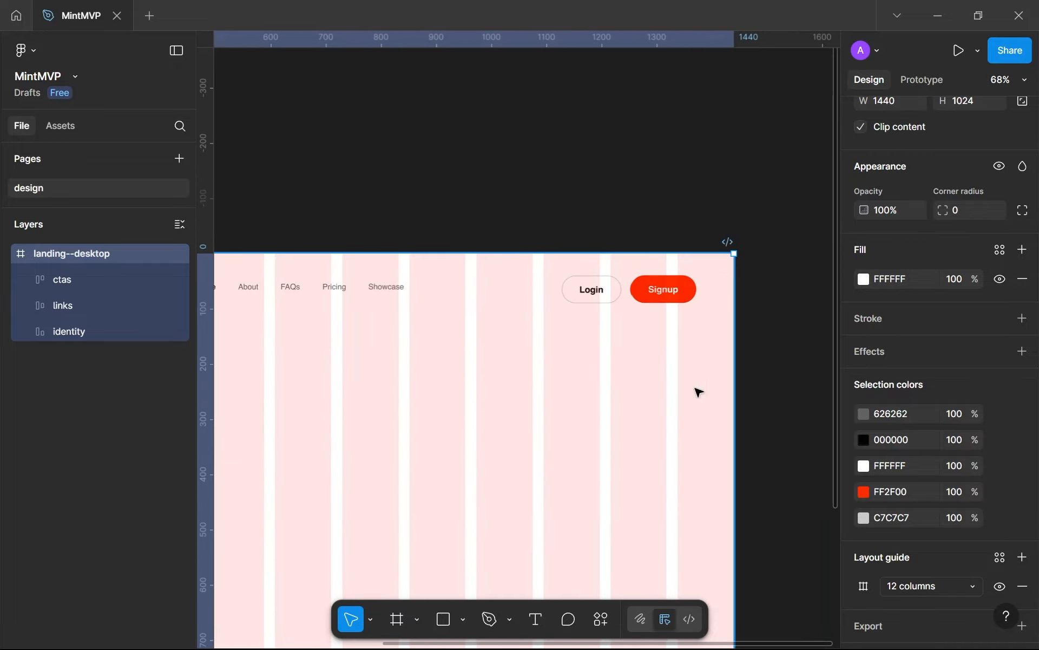
scroll(704, 347, down, 2)
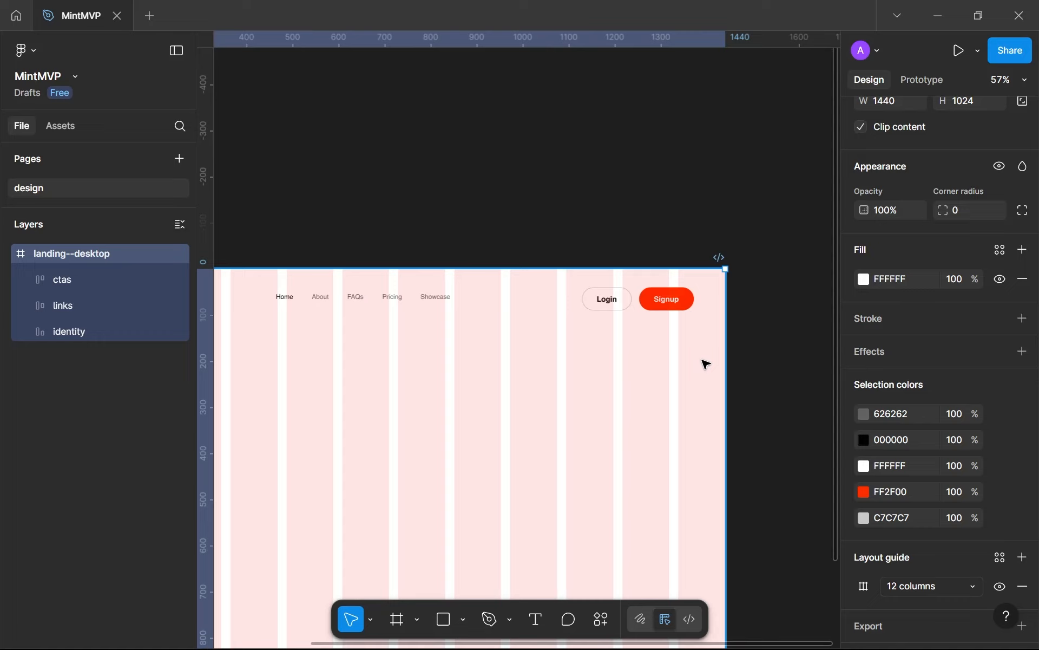
scroll(705, 364, up, 10)
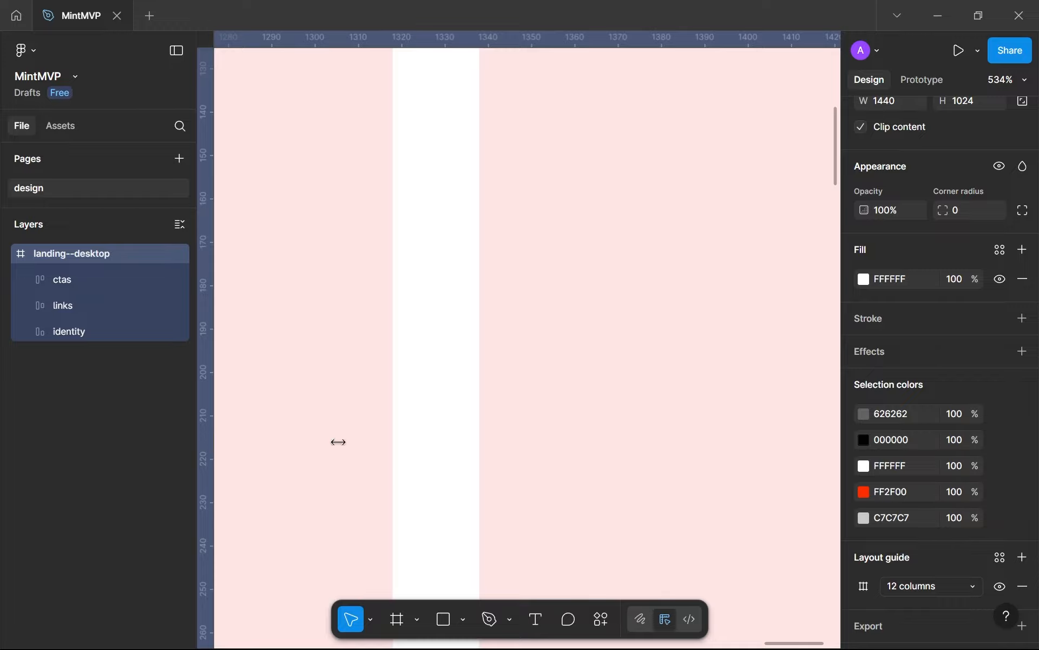
drag(338, 442, 478, 441)
scroll(478, 441, up, 6)
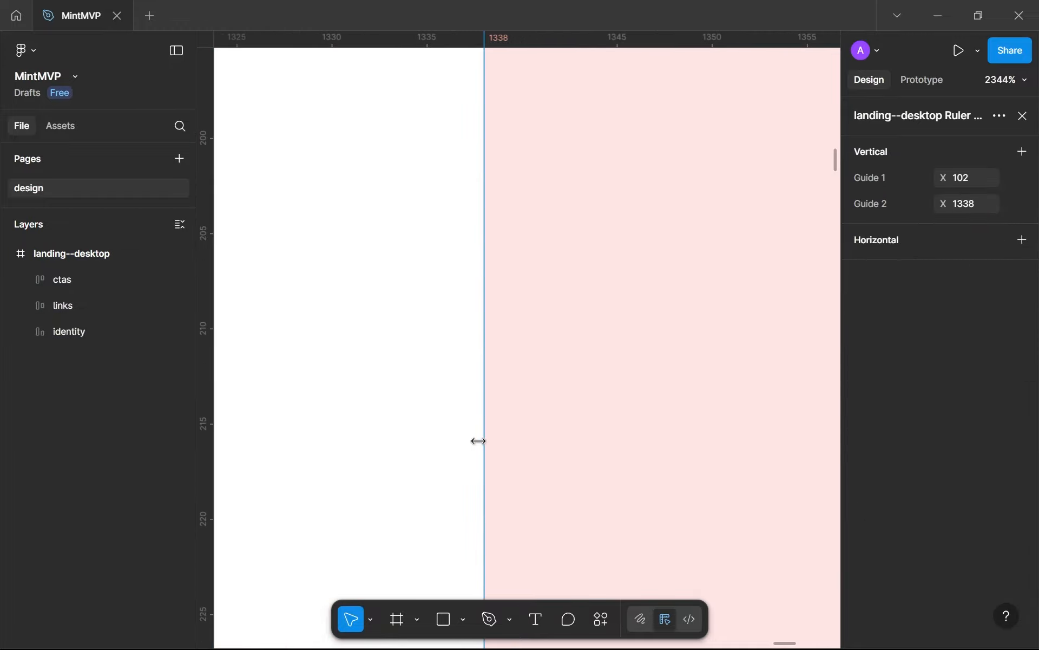
Hide the 12-column layout guide of the landing--desktop frame
scroll(478, 441, down, 15)
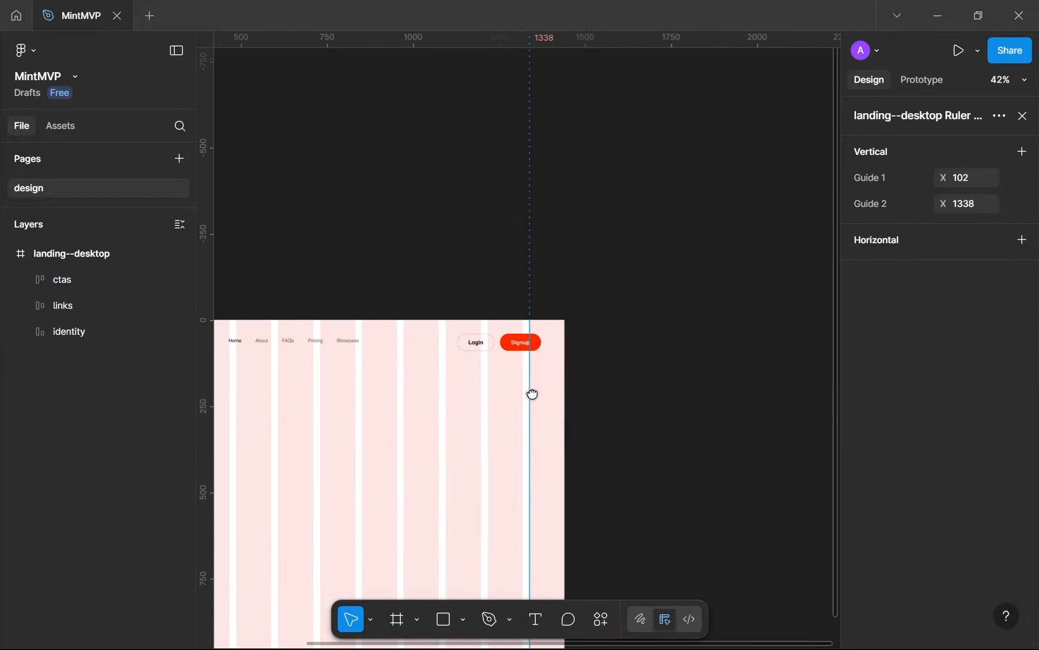
drag(533, 394, 536, 390)
drag(277, 299, 377, 282)
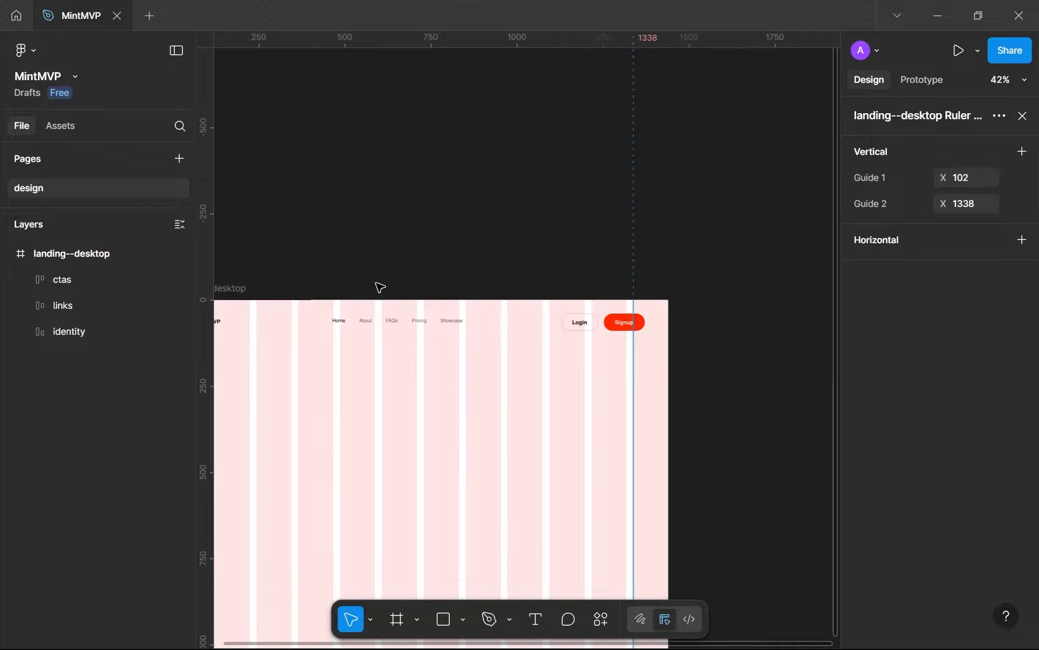
click(233, 298)
scroll(1014, 574, down, 5)
click(1000, 551)
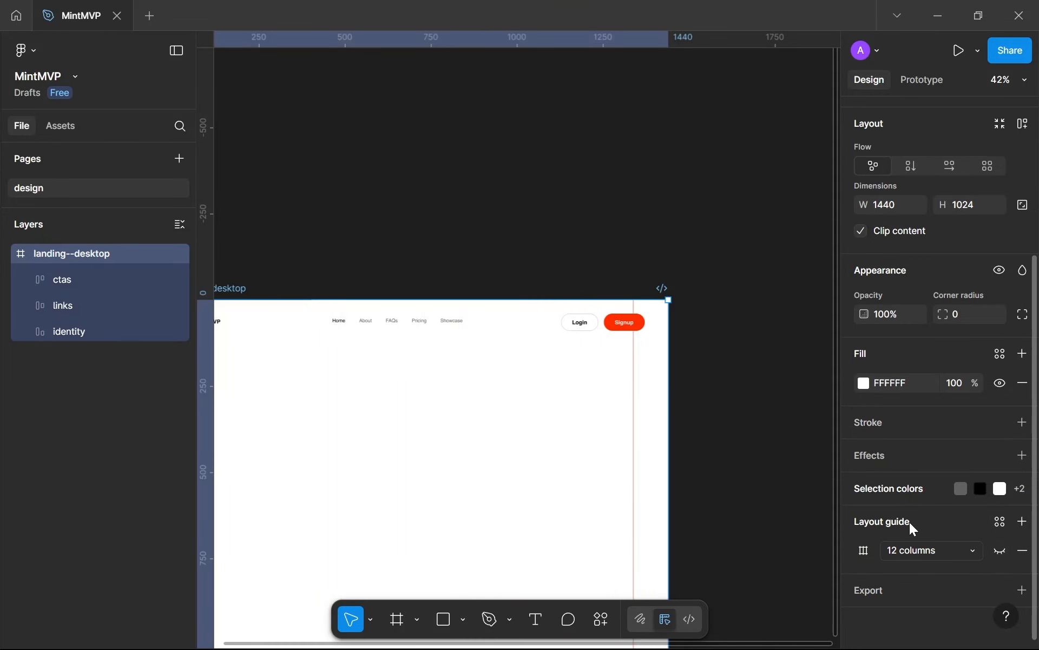
click(557, 245)
drag(564, 346, 702, 296)
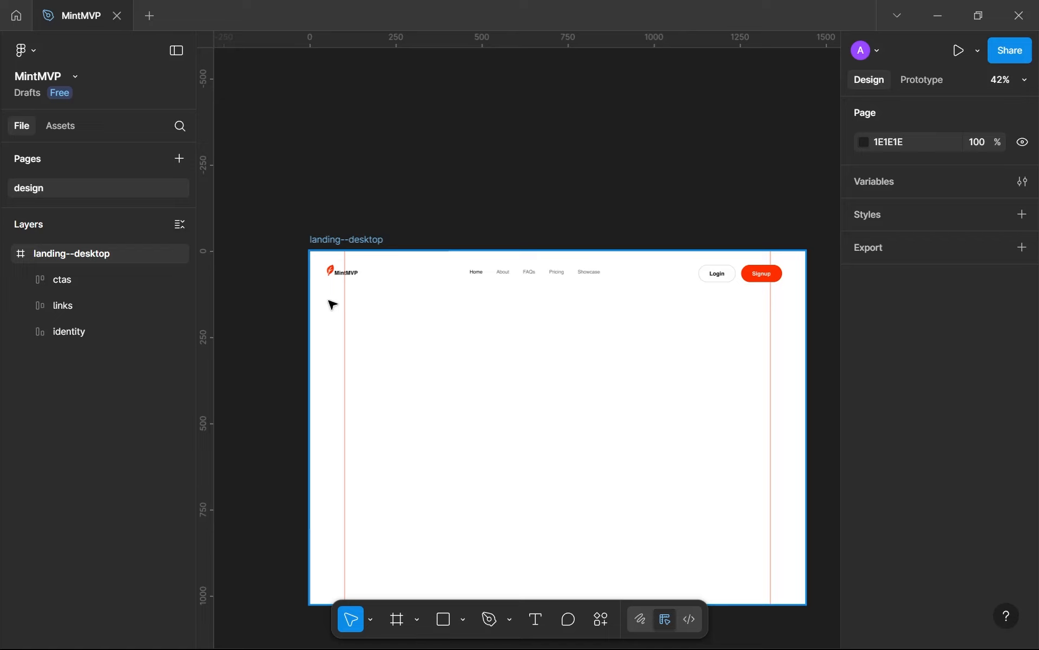
Wrap the ctas, links and identity frames together in one horizontal auto layout frame
scroll(329, 301, up, 3)
scroll(348, 299, down, 2)
drag(323, 316, 194, 342)
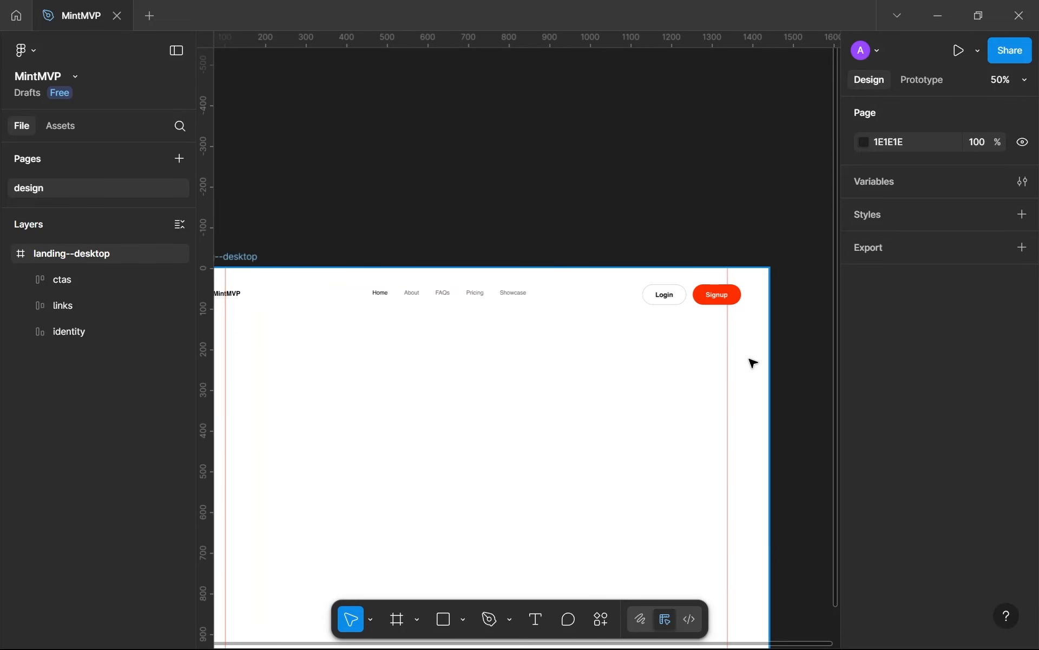
click(687, 301)
shift+click(522, 292)
scroll(455, 307, left, 3)
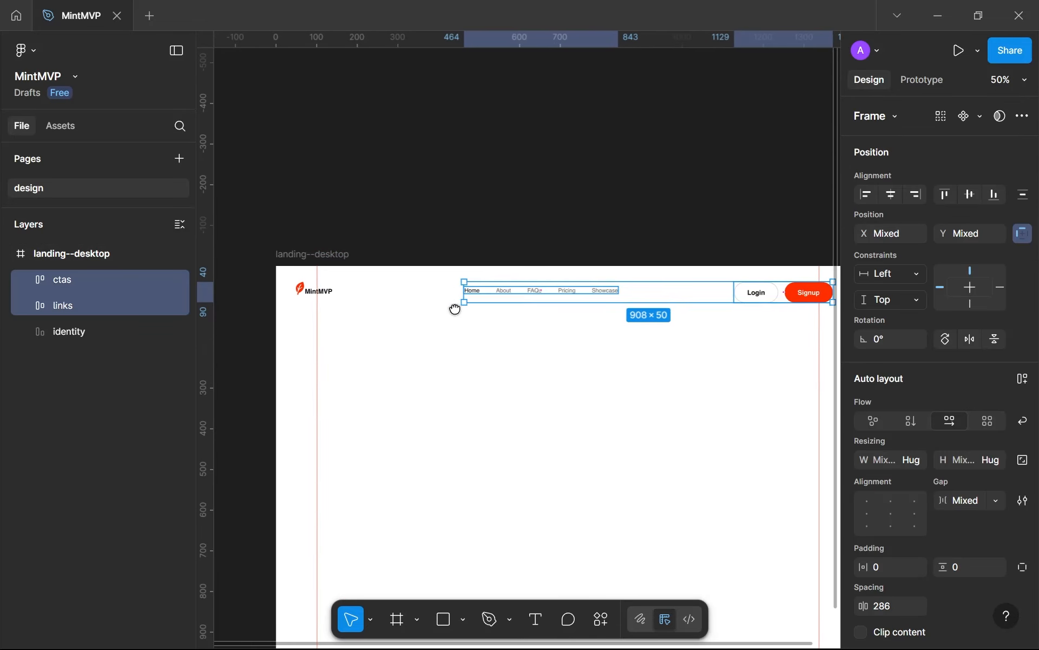
shift+click(323, 299)
key(shift+a)
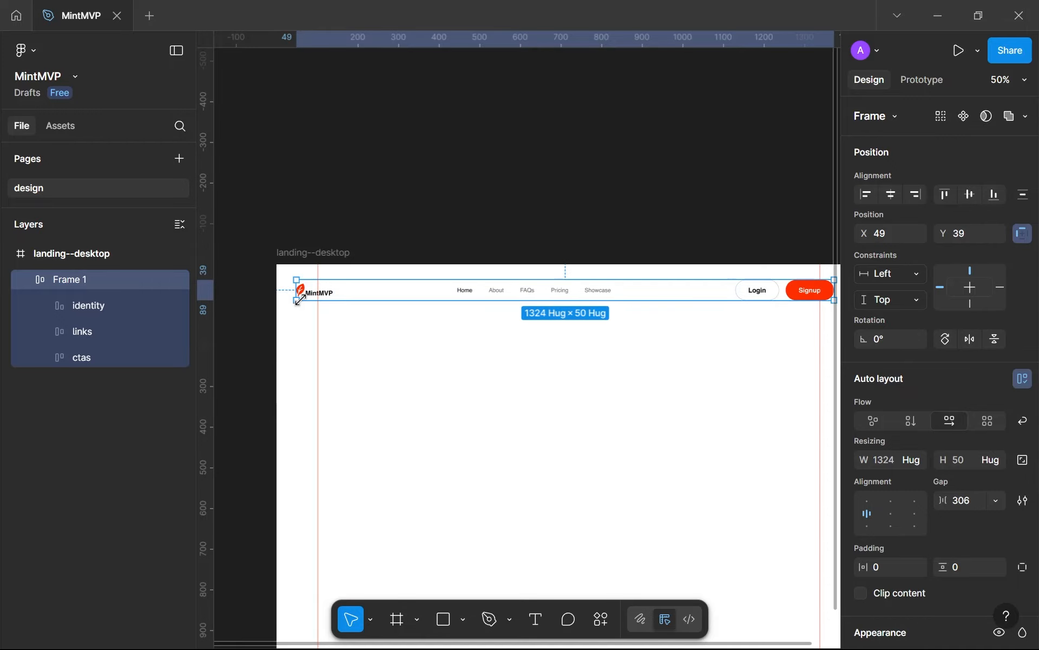
Fit the header frame between the two vertical guides, at X 102 with a width of 1236, and set its gap to Auto
drag(295, 291, 317, 291)
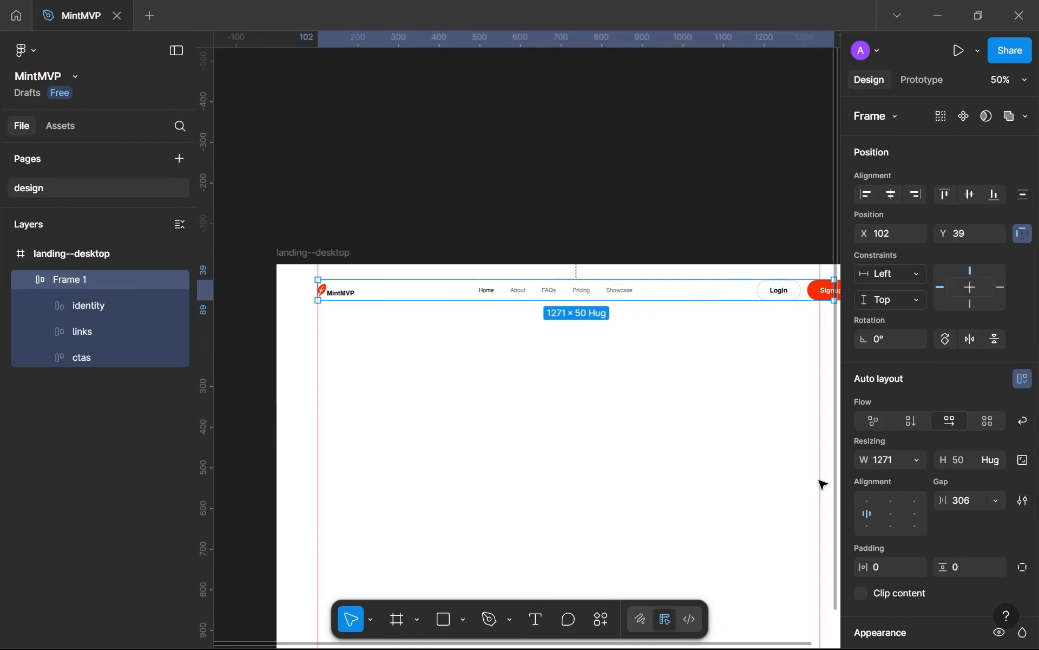
click(998, 500)
click(962, 521)
scroll(515, 434, right, 5)
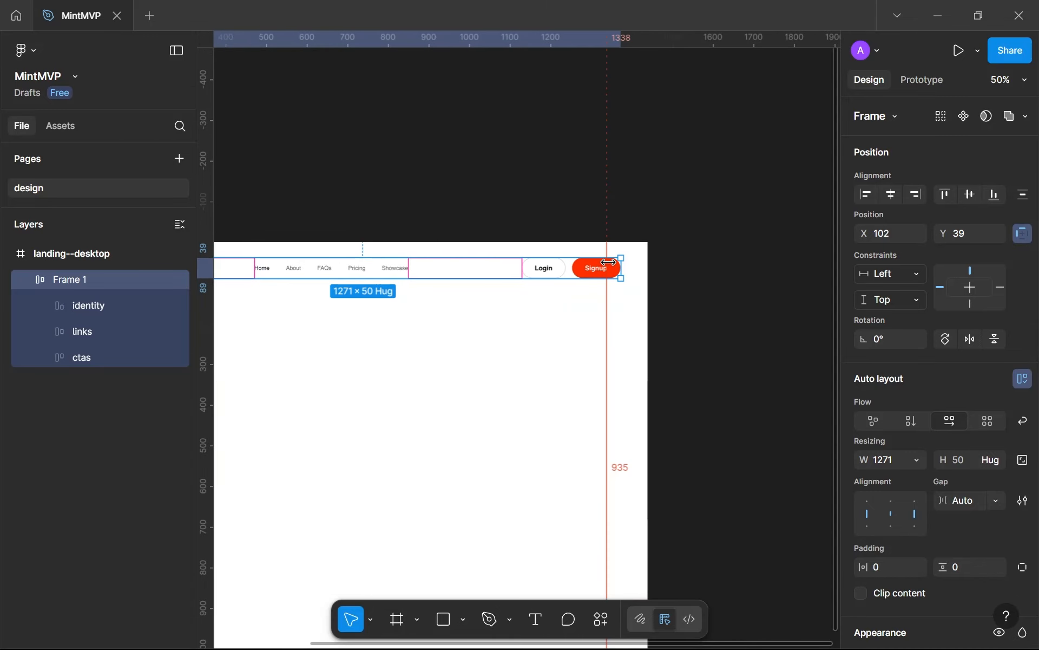
drag(623, 269, 606, 267)
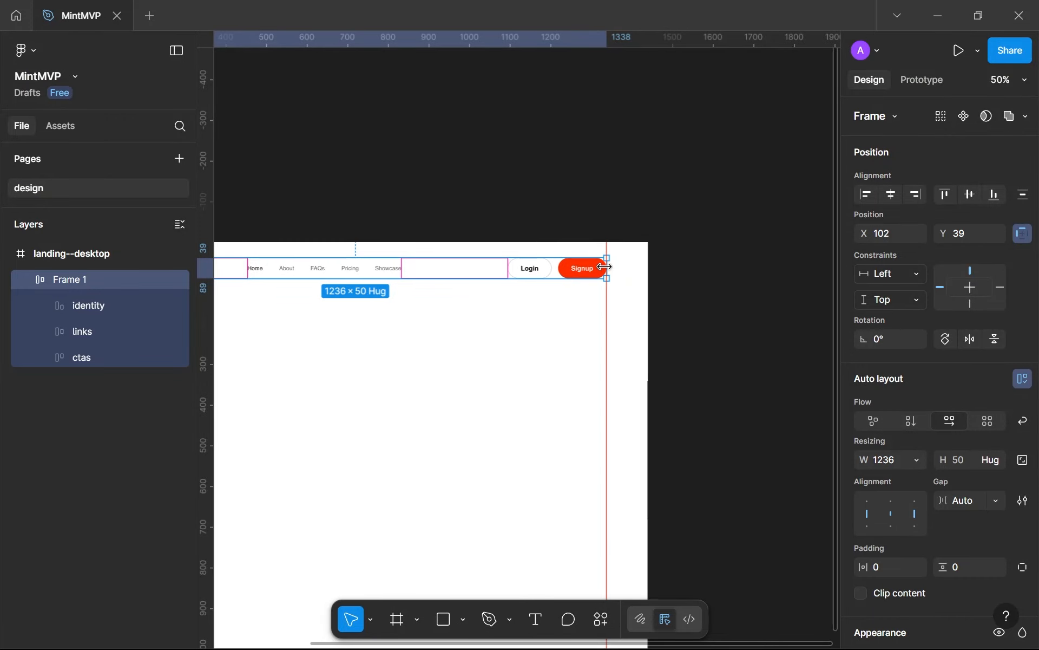
Rename the header's auto layout frame "navbar" and collapse it in the layer list
click(518, 377)
scroll(520, 375, down, 4)
drag(542, 366, 620, 309)
scroll(601, 303, up, 3)
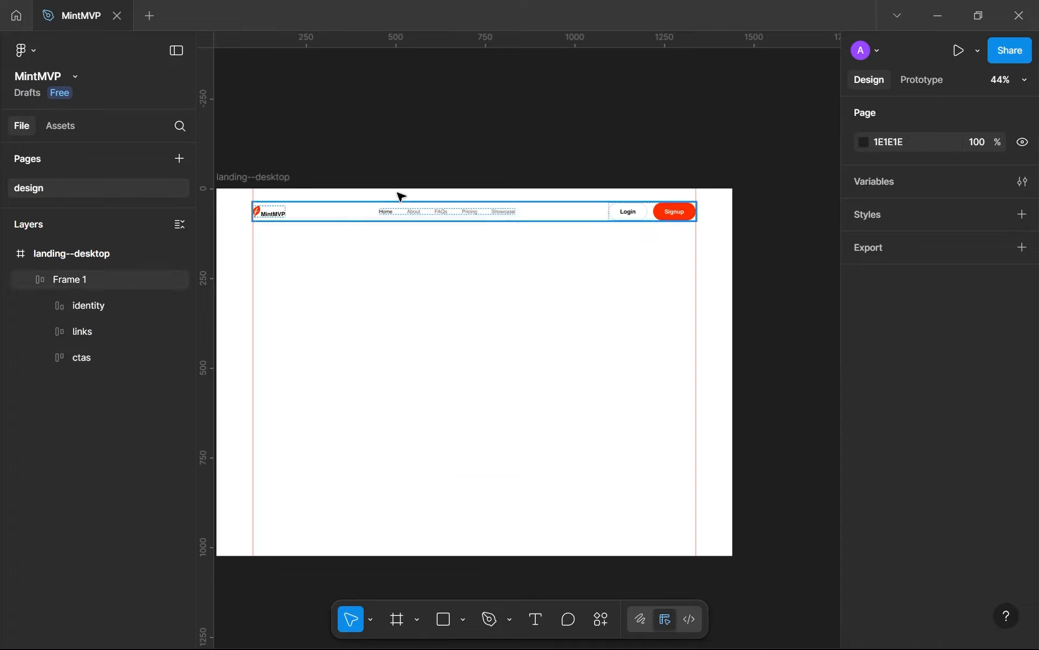
double_click(88, 272)
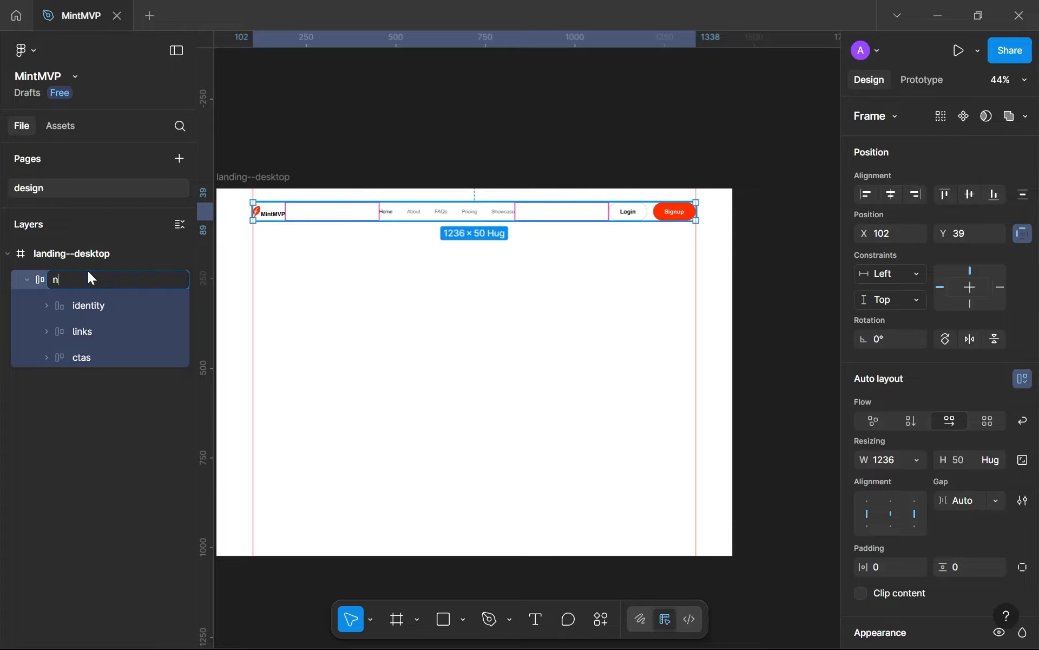
text(navbar)
key(Return)
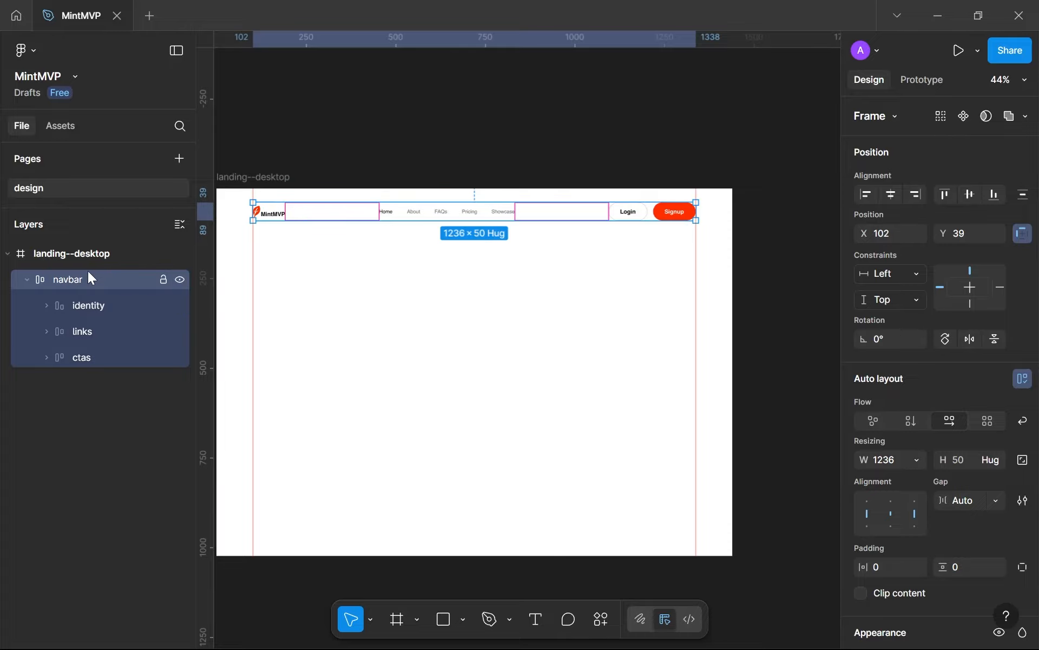
click(26, 280)
Check the navbar against the landing--desktop frame's 12-column guide, then hide the guide and the rulers
click(254, 176)
scroll(975, 465, down, 5)
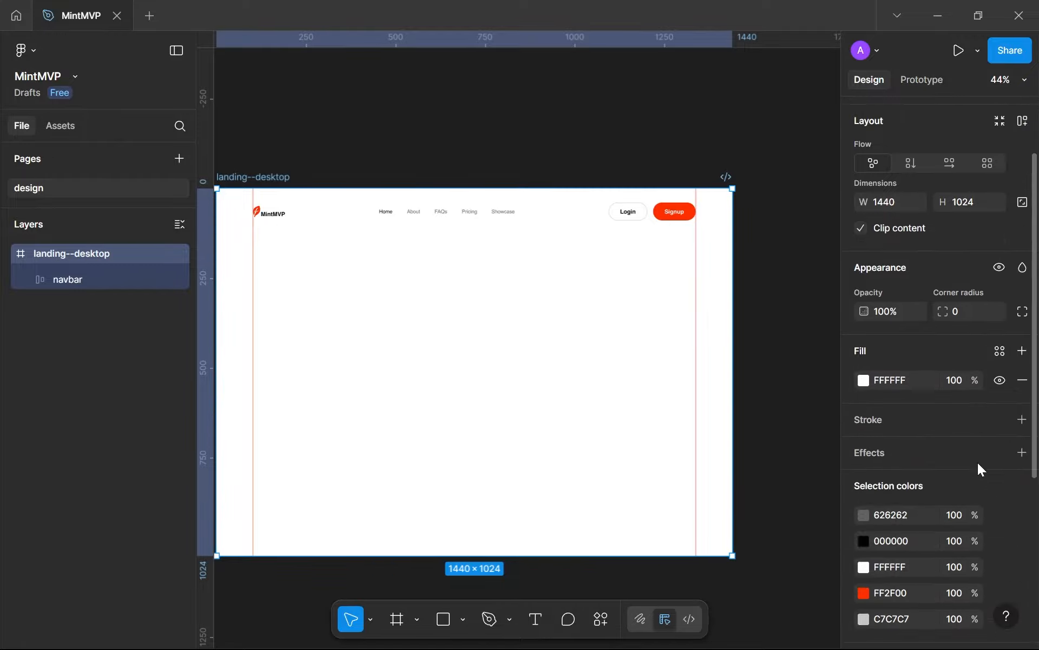
click(1000, 587)
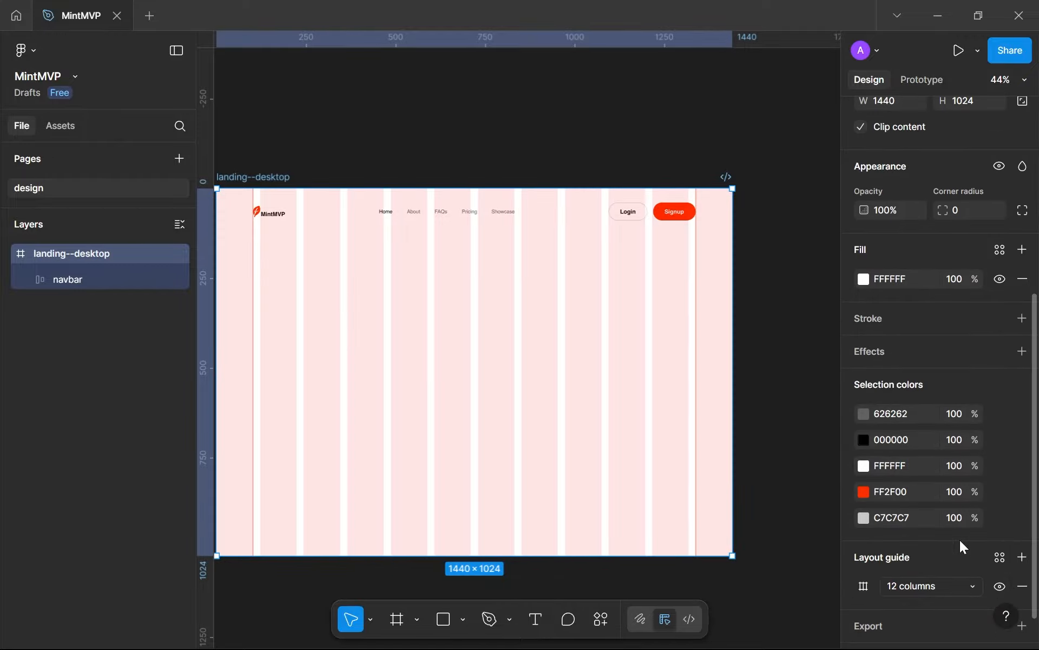
click(995, 585)
key(shift+r)
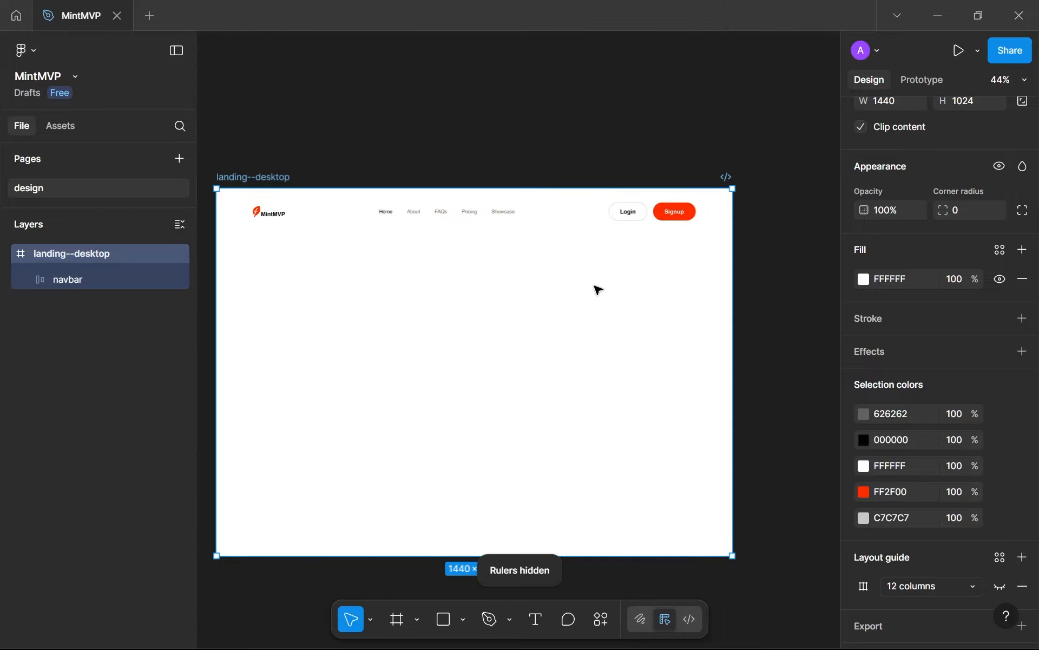
Align the navbar to the horizontal centre and the top edge of the landing--desktop frame
click(527, 218)
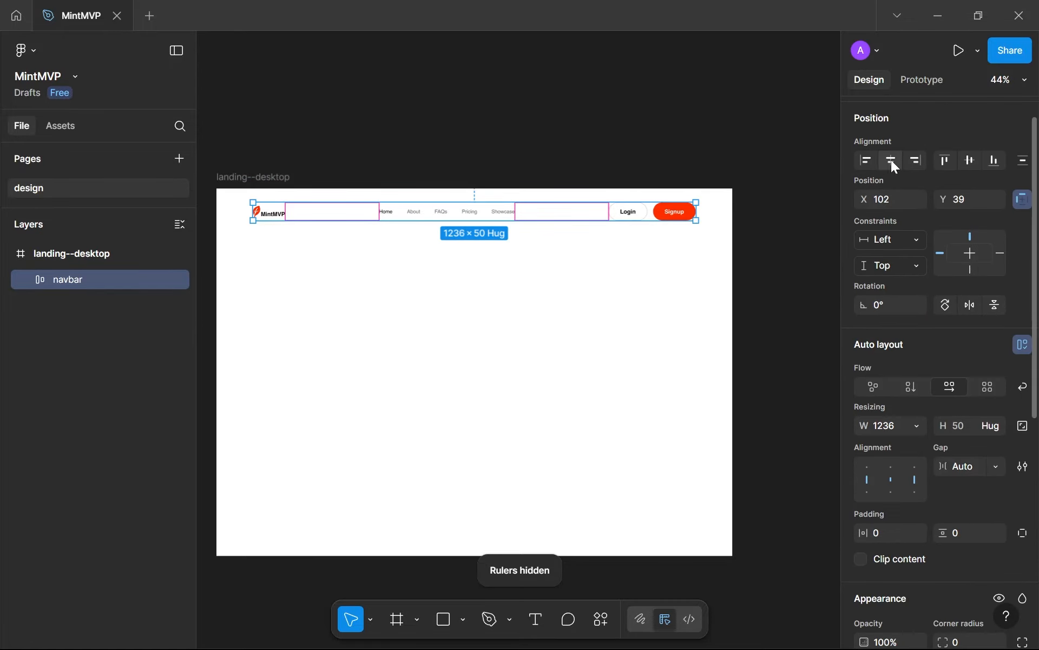
click(891, 160)
click(947, 160)
click(485, 444)
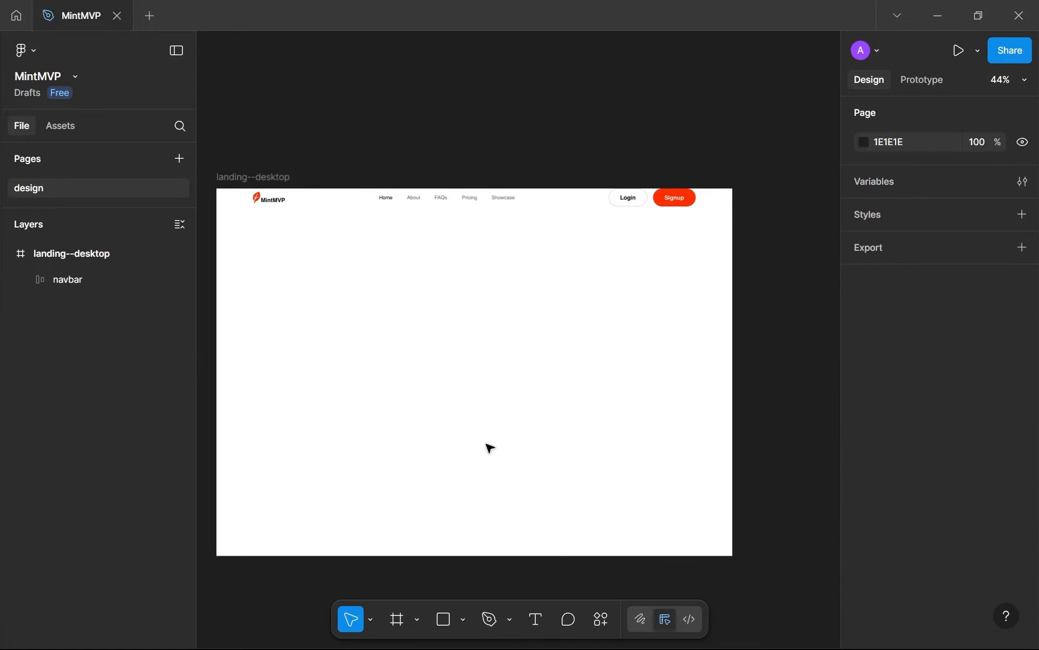
drag(485, 445, 517, 394)
scroll(626, 447, down, 4)
scroll(516, 394, up, 1)
scroll(521, 397, up, 1)
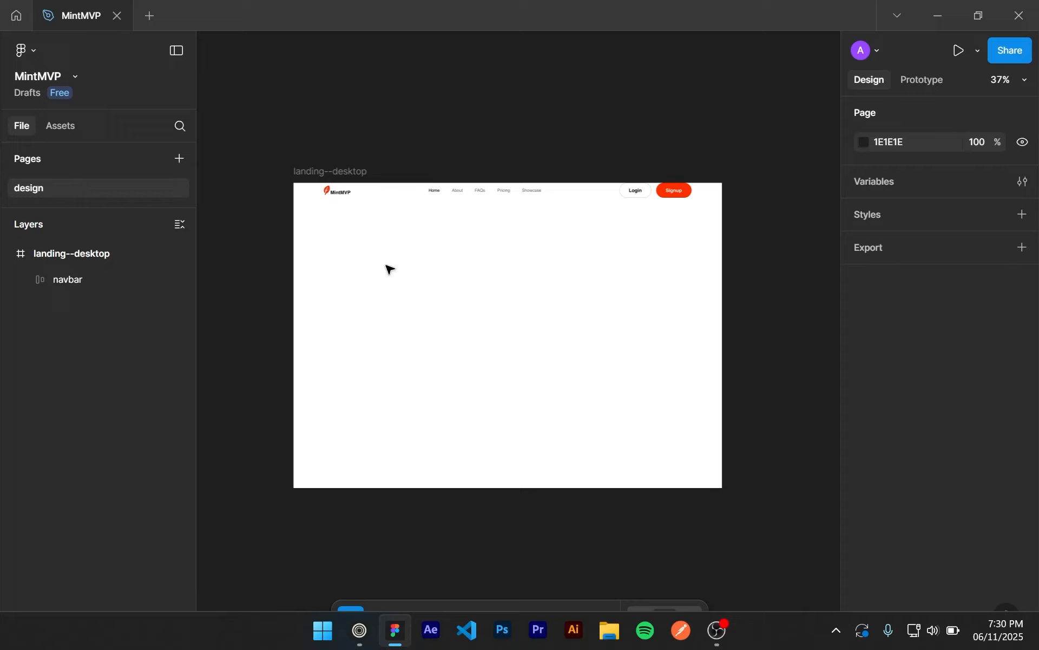
Switch to the existing website in the browser and examine the "The Future of Development Is Here" section and its heading and subtitle
key(super+1)
scroll(587, 256, down, 6)
scroll(587, 255, up, 2)
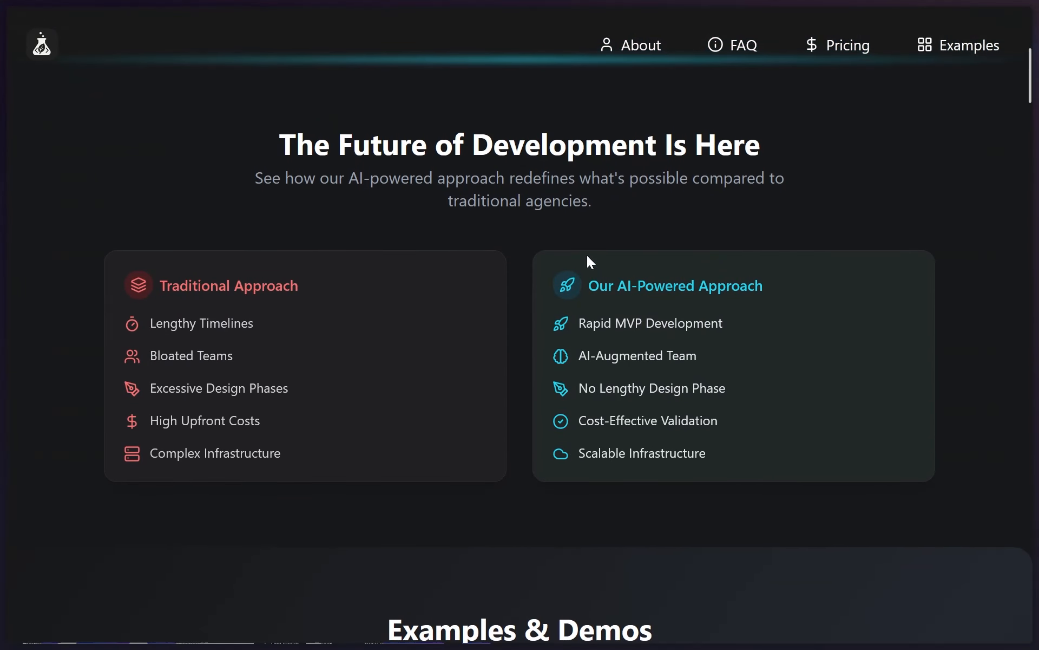
scroll(587, 255, down, 2)
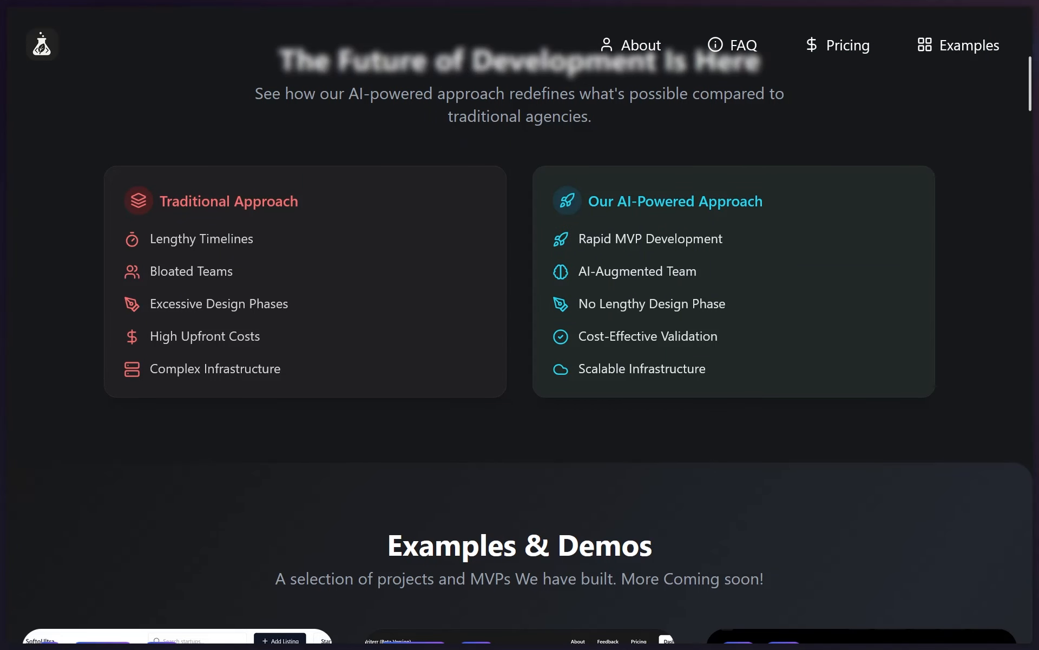
drag(437, 94, 562, 127)
click(562, 128)
scroll(563, 130, up, 2)
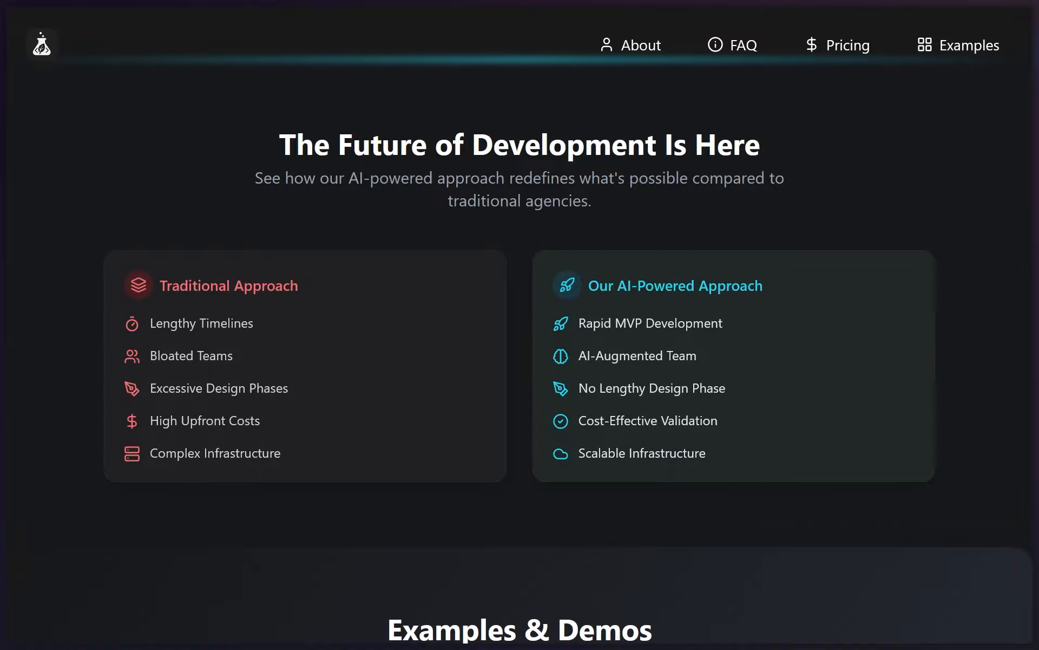
Switch back to Figma, wrap the navbar in a new auto layout frame, and give the inner navbar a fixed width of 1236
key(super+2)
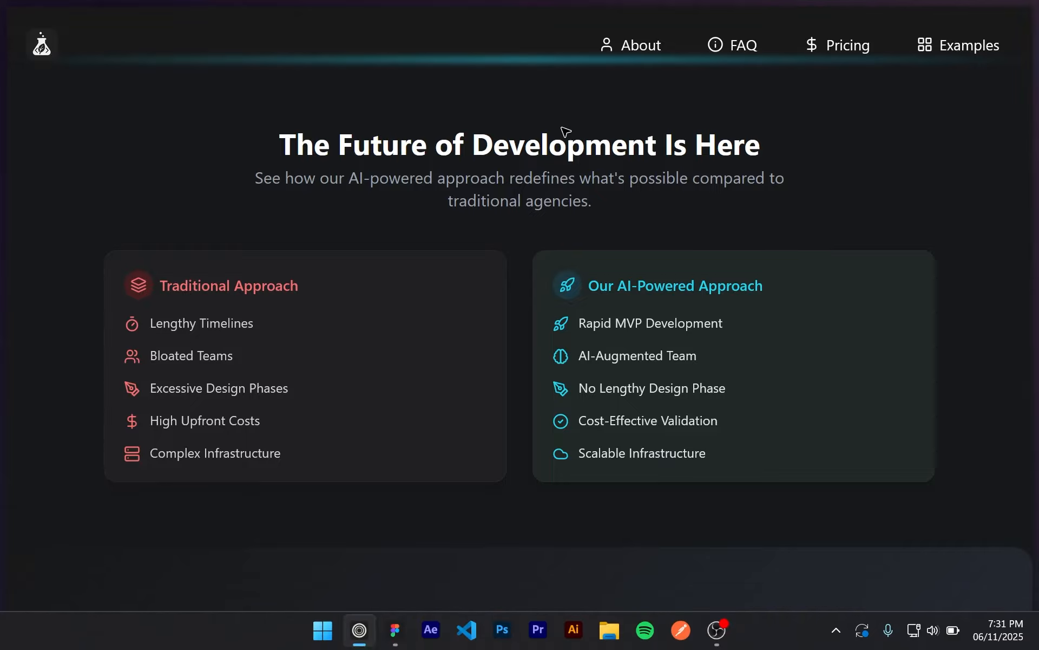
scroll(433, 193, up, 3)
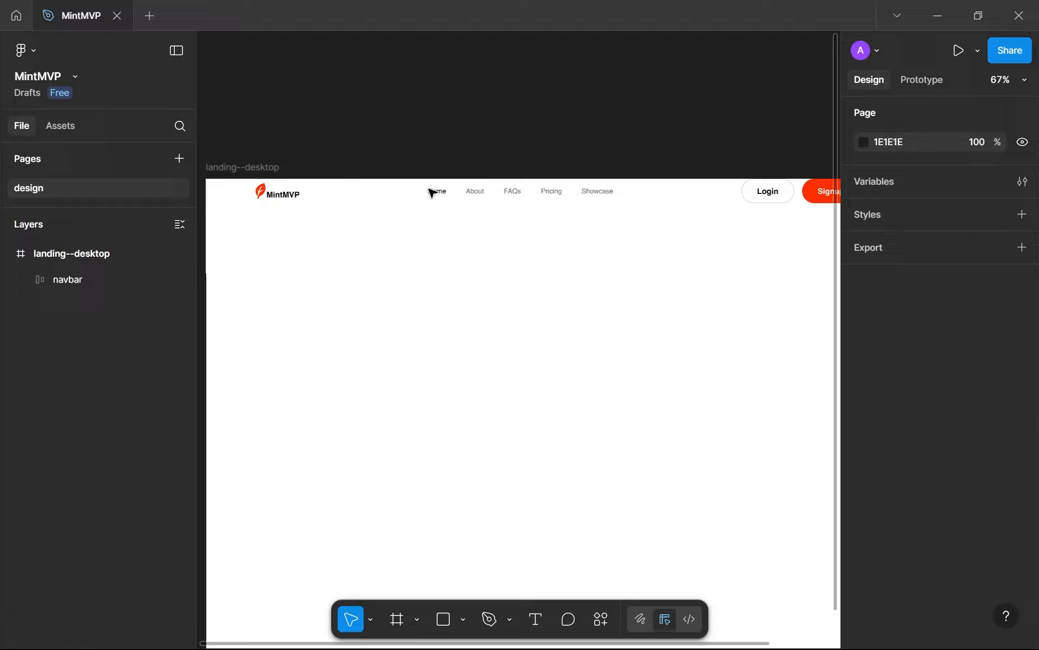
scroll(423, 203, down, 1)
click(550, 200)
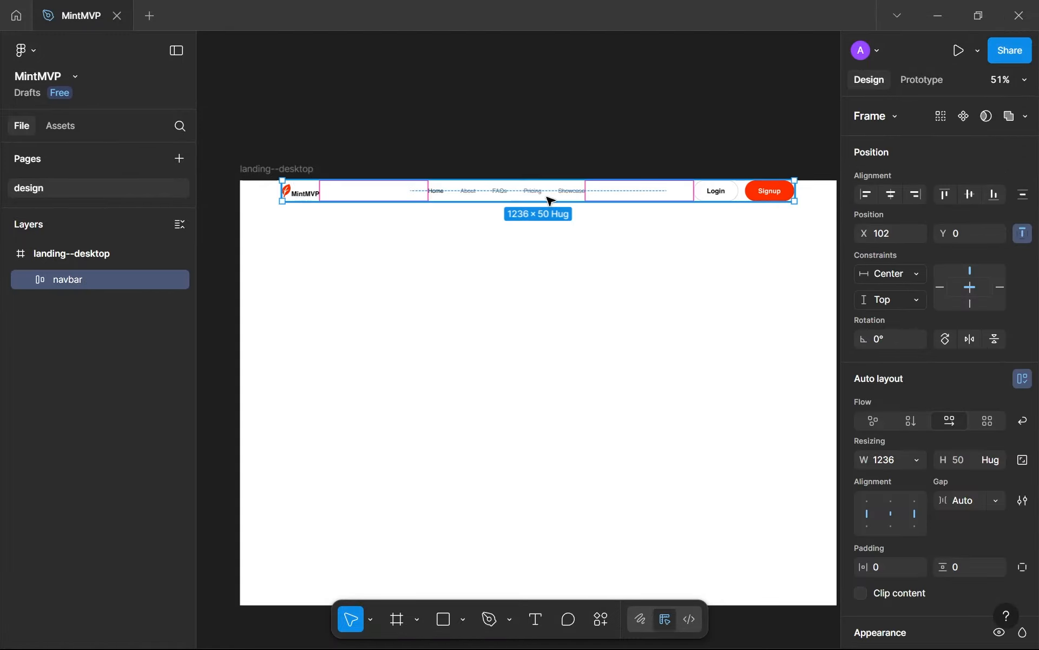
key(shift+a)
double_click(327, 197)
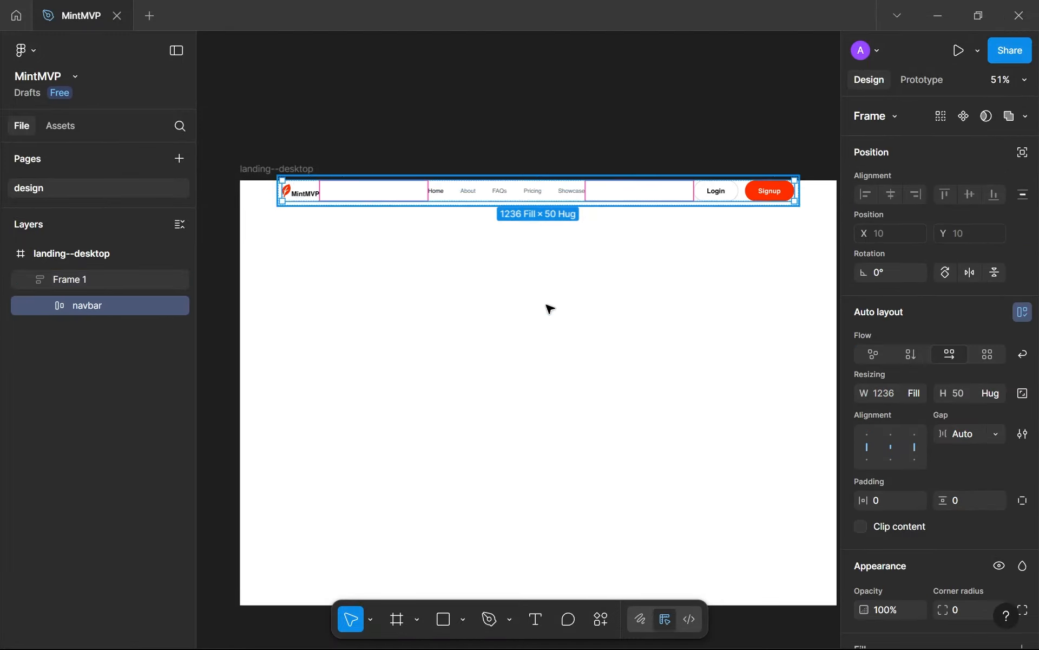
click(888, 394)
click(915, 394)
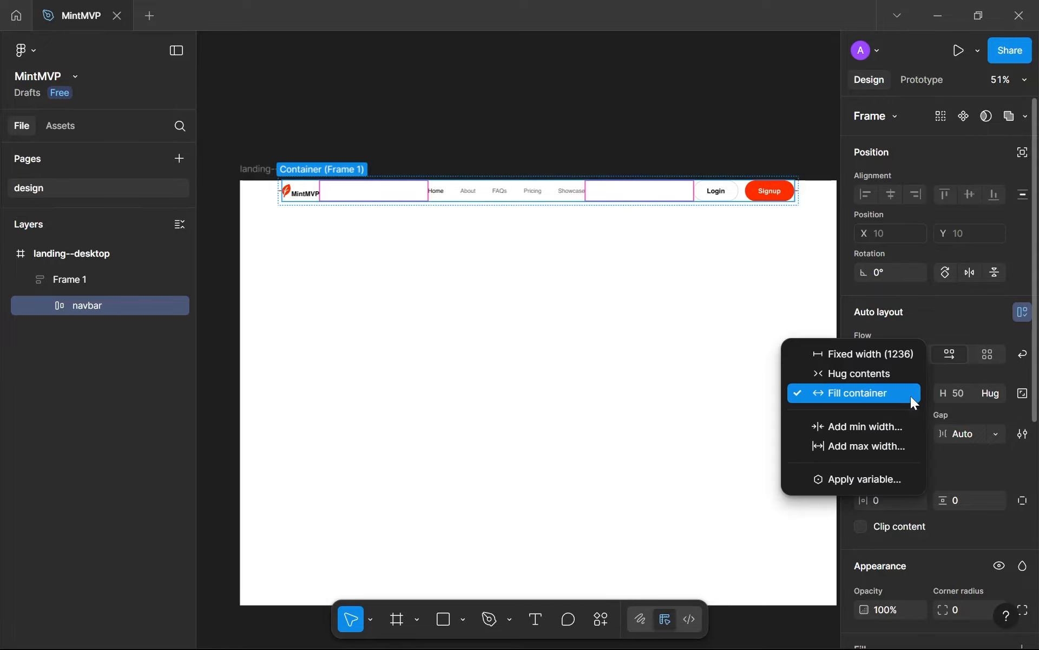
click(880, 359)
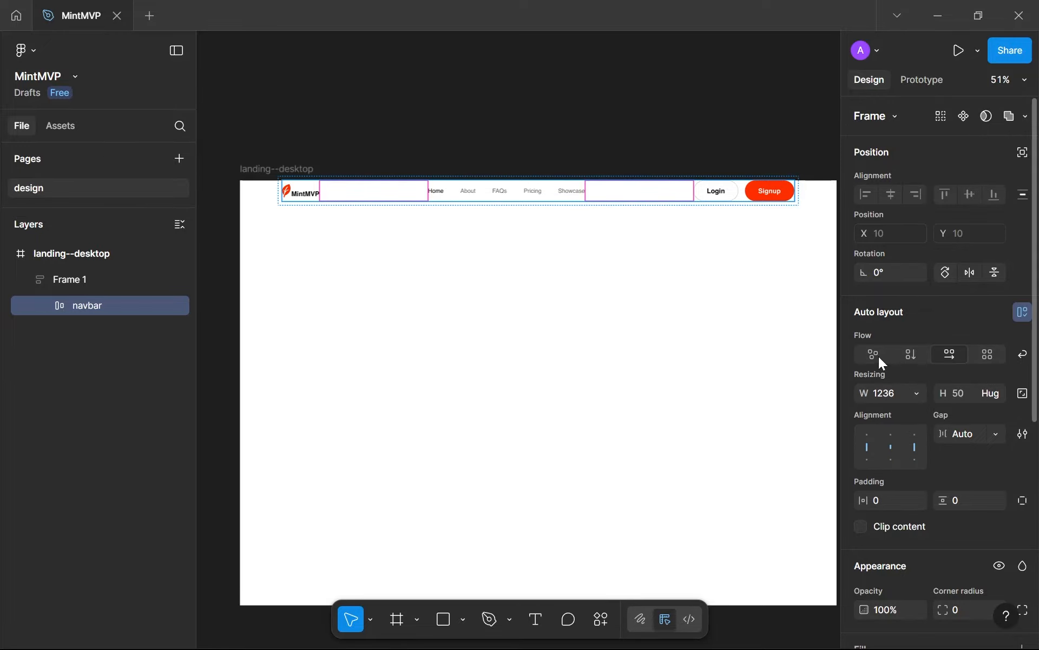
Align the new outer auto layout frame to the horizontal centre and top edge of the landing--desktop frame
click(673, 236)
click(680, 202)
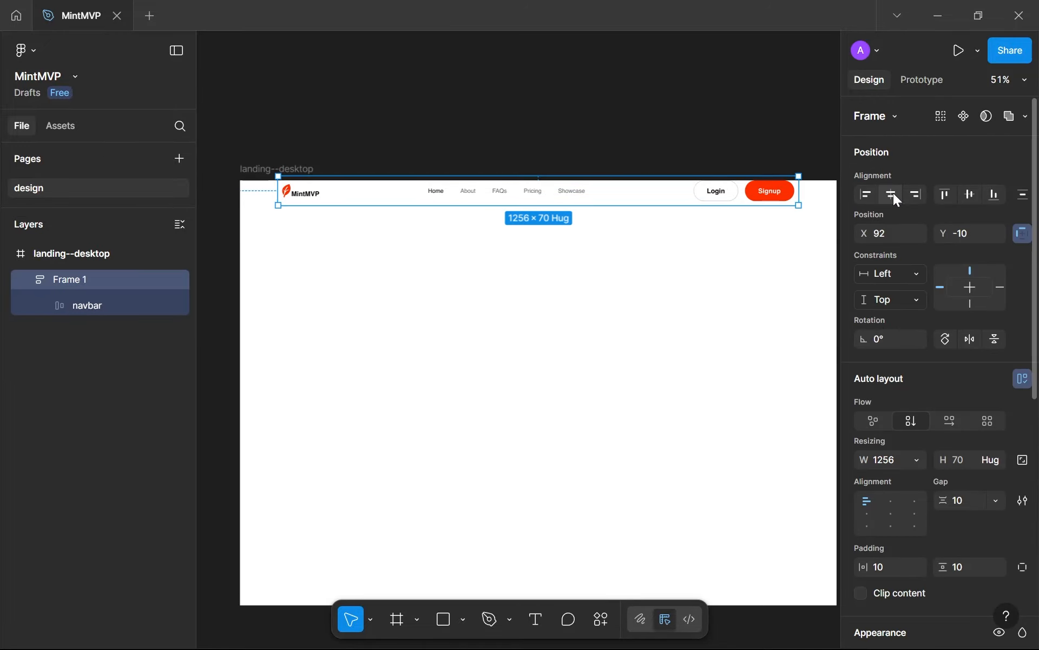
click(892, 193)
click(941, 194)
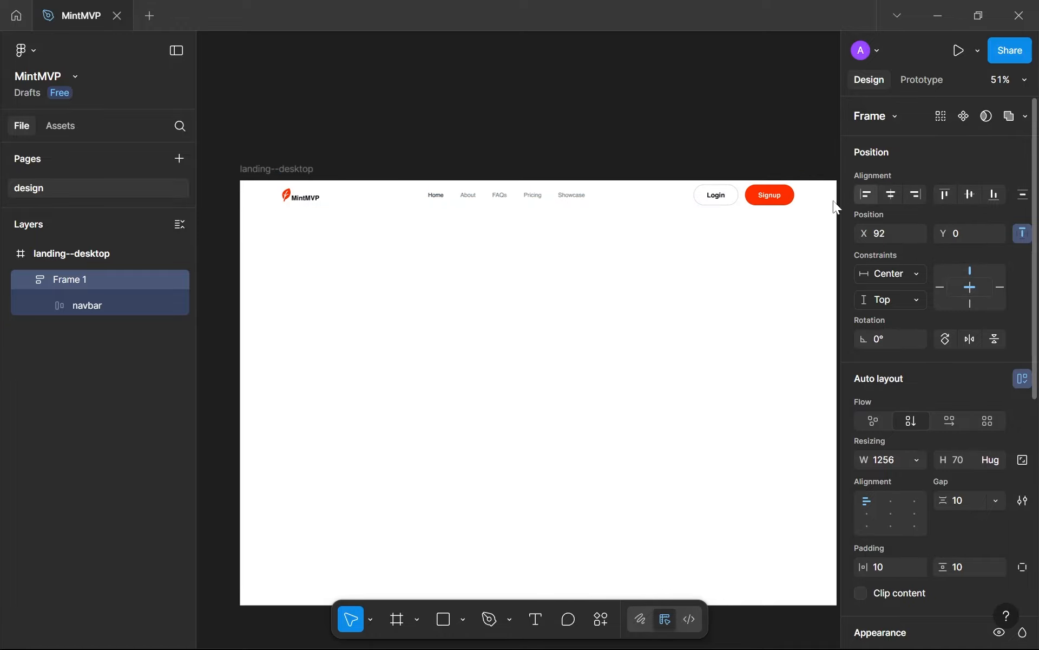
Rename the outer auto layout frame "navbar" and the frame inside it "main"
double_click(79, 285)
text(n)
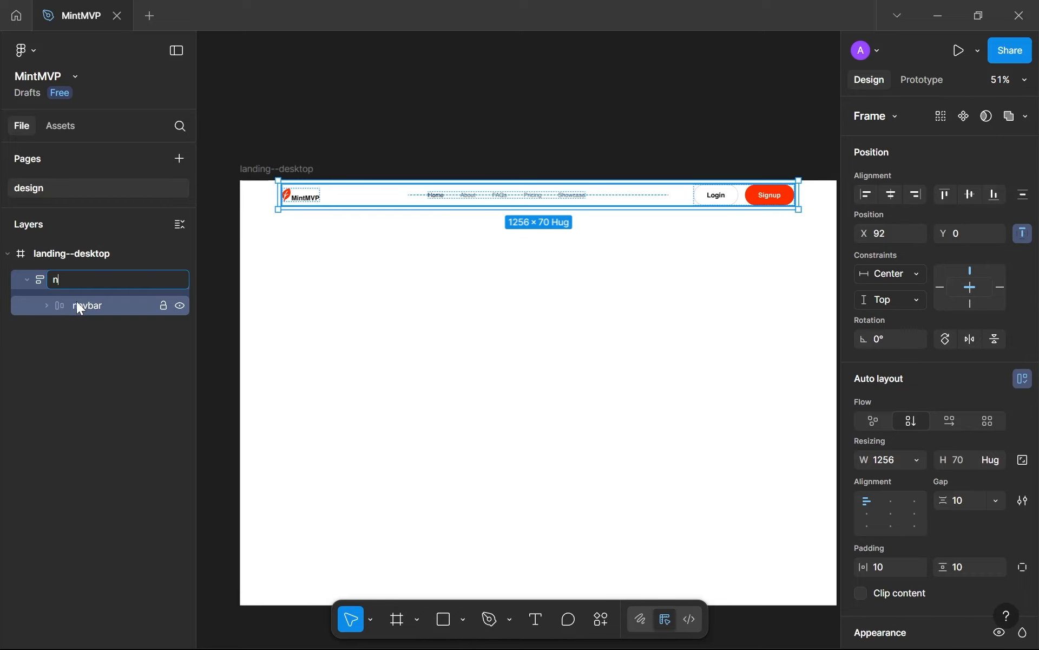
text(avbar)
key(Return)
double_click(79, 309)
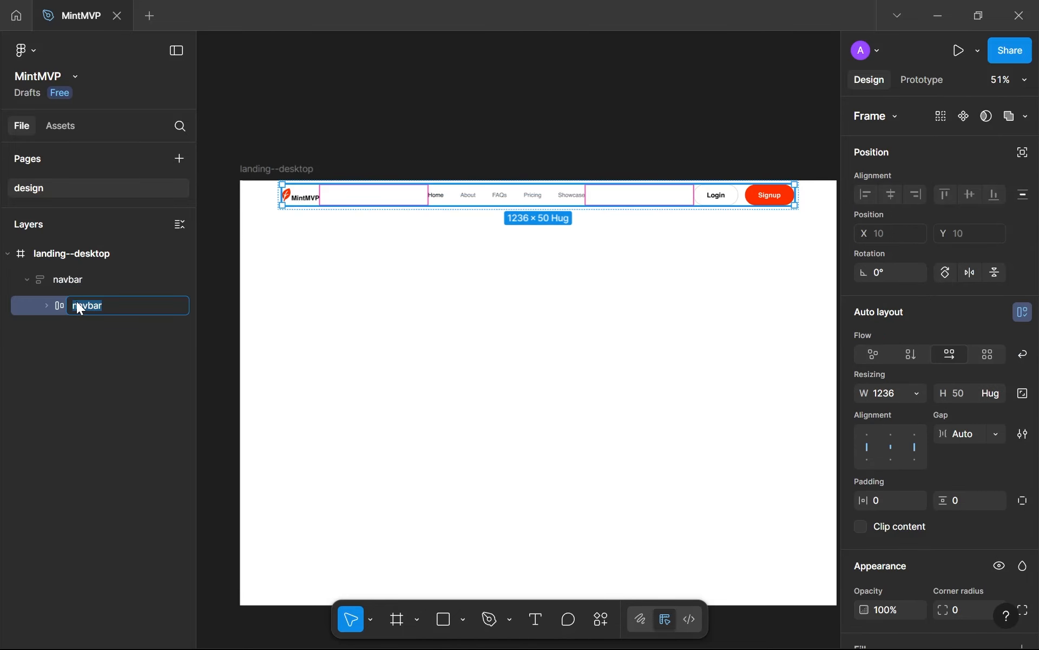
key(Return)
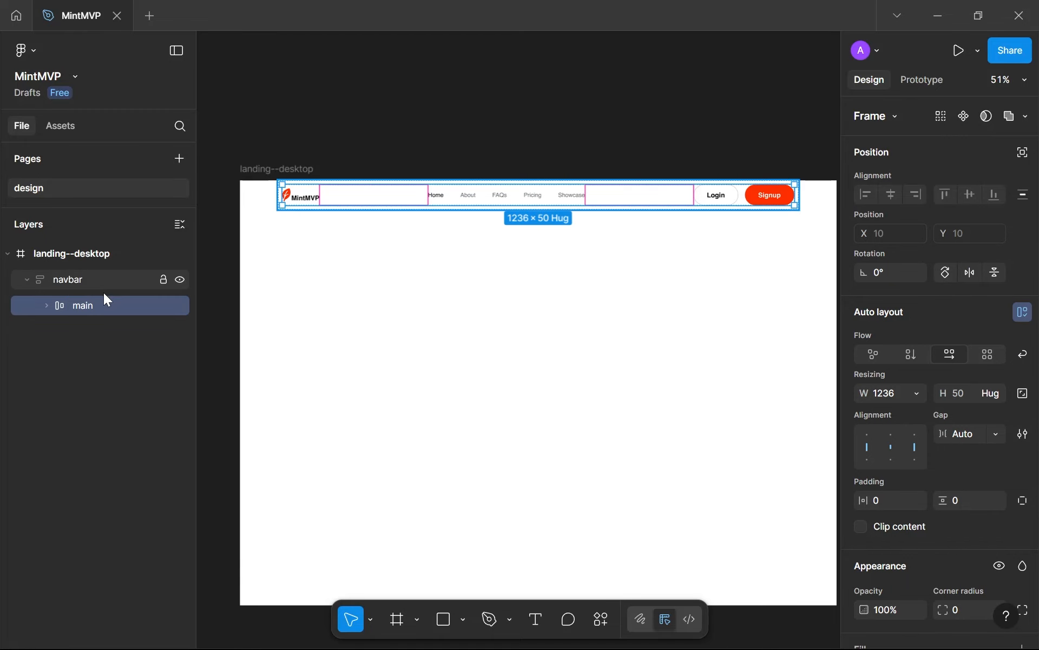
Try a black inside stroke of weight 1 on the main frame inside the navbar
click(79, 286)
scroll(411, 235, up, 5)
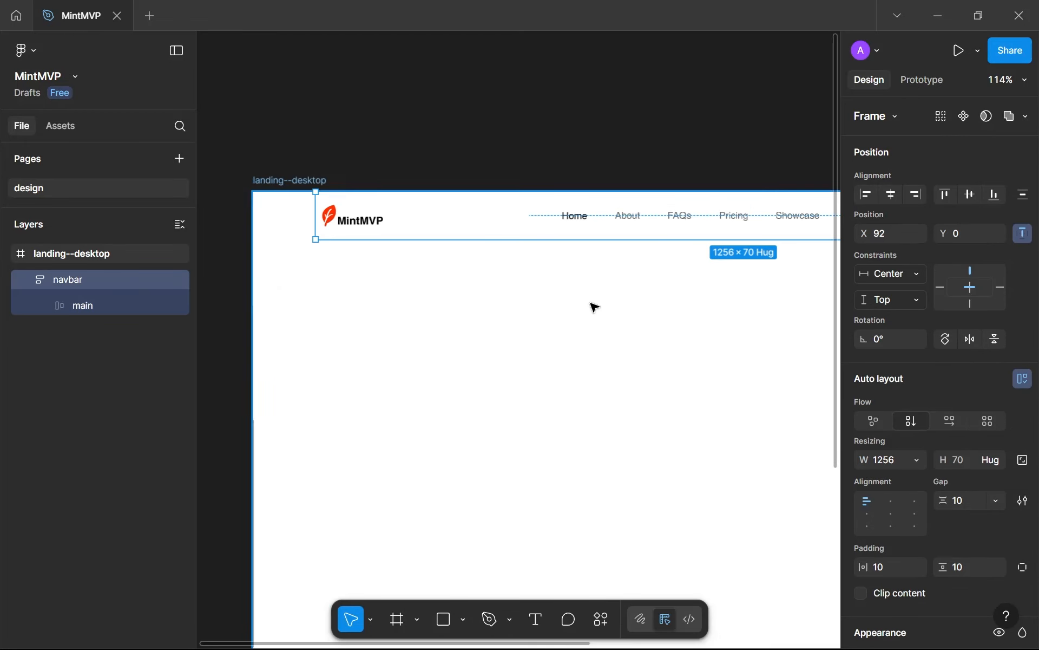
scroll(492, 245, down, 6)
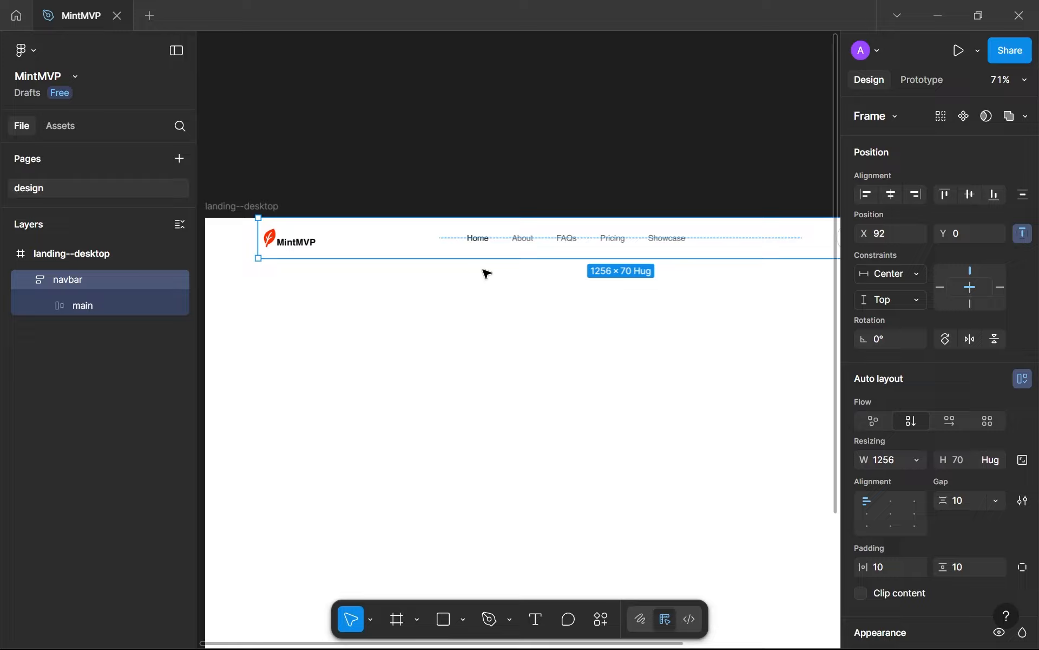
scroll(689, 290, up, 6)
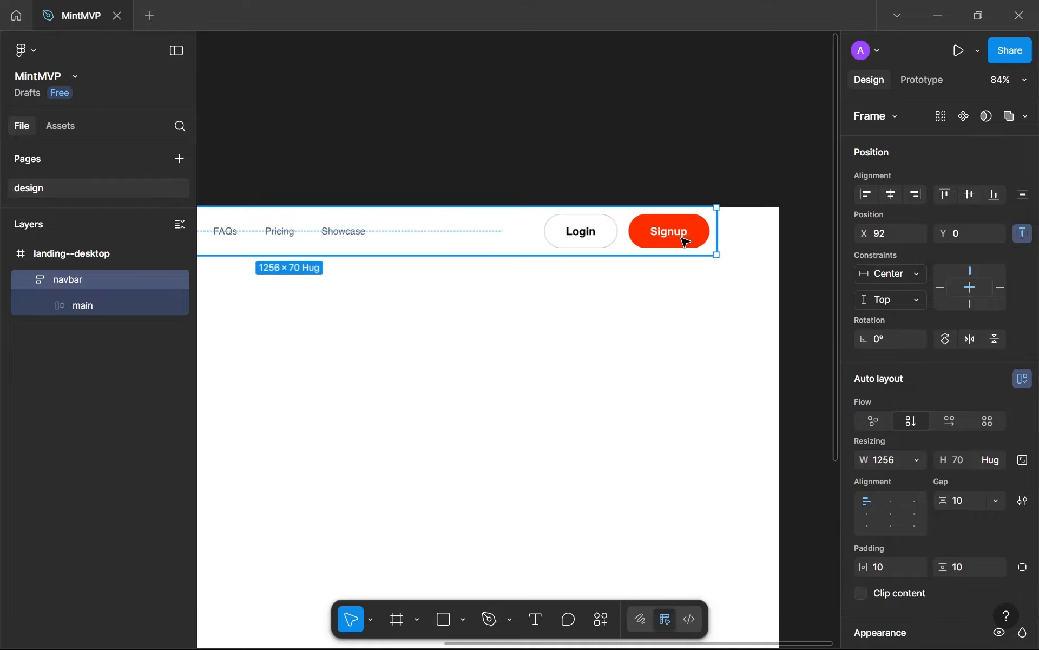
double_click(707, 231)
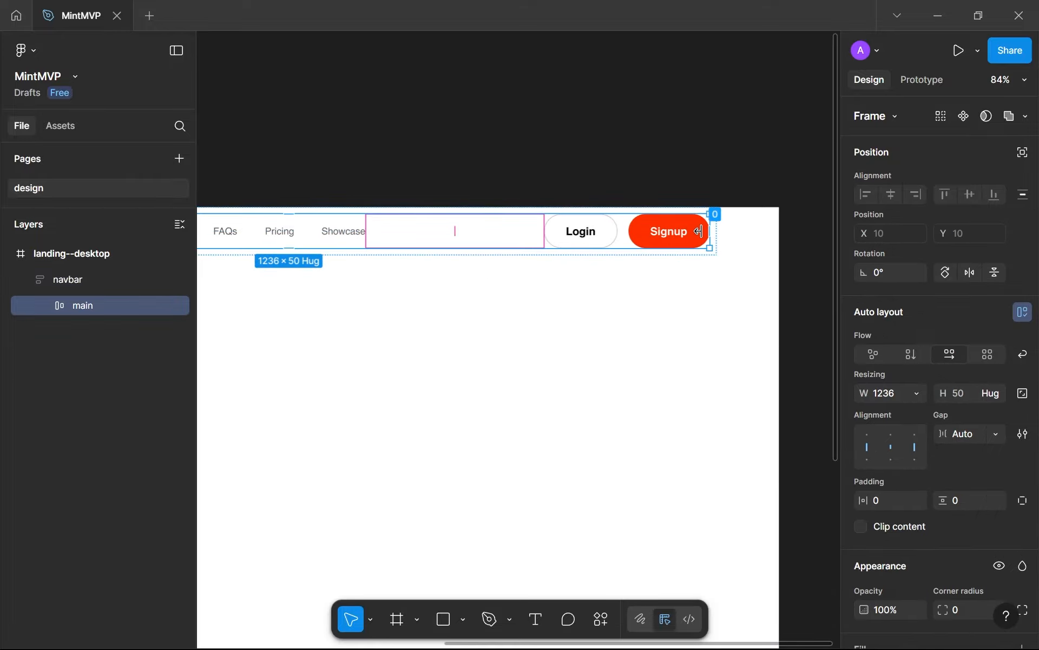
scroll(916, 388, down, 6)
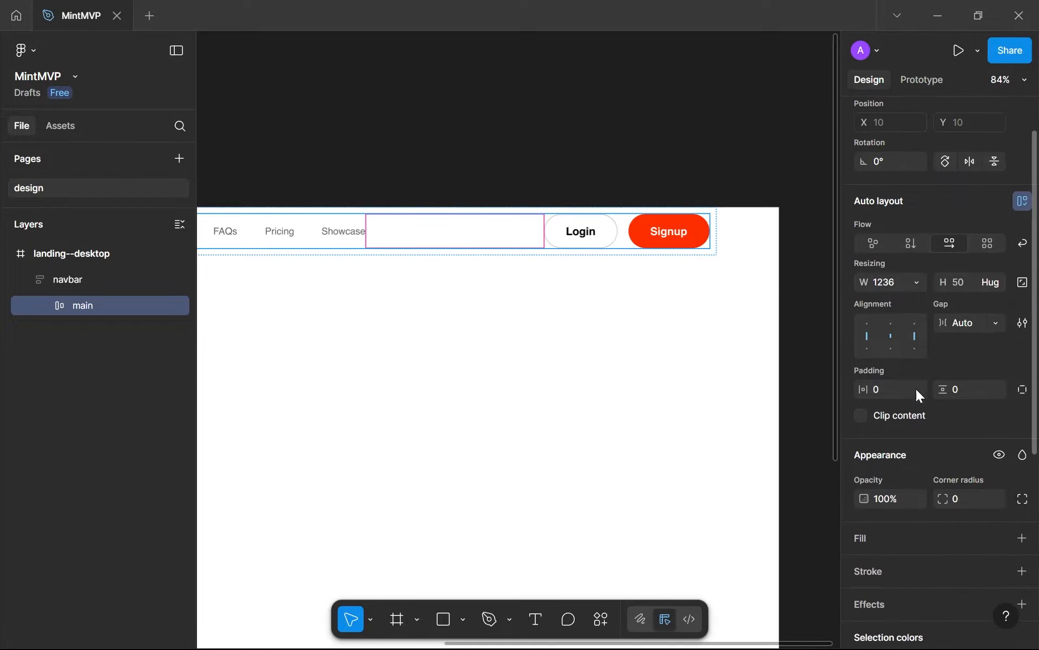
click(1023, 319)
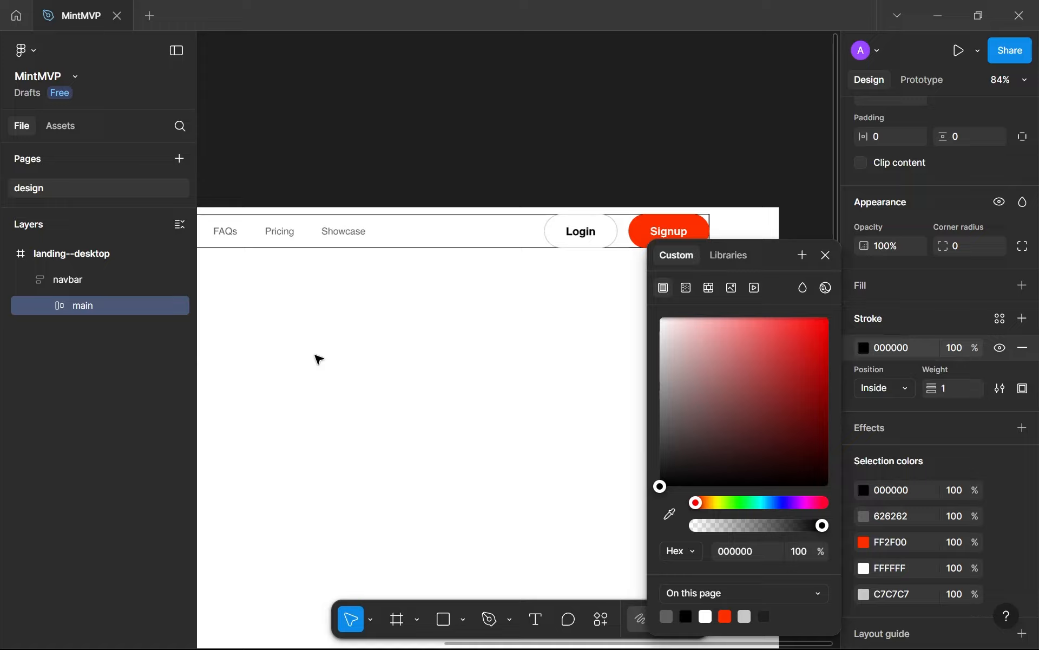
click(325, 355)
scroll(633, 243, up, 3)
scroll(700, 251, up, 1)
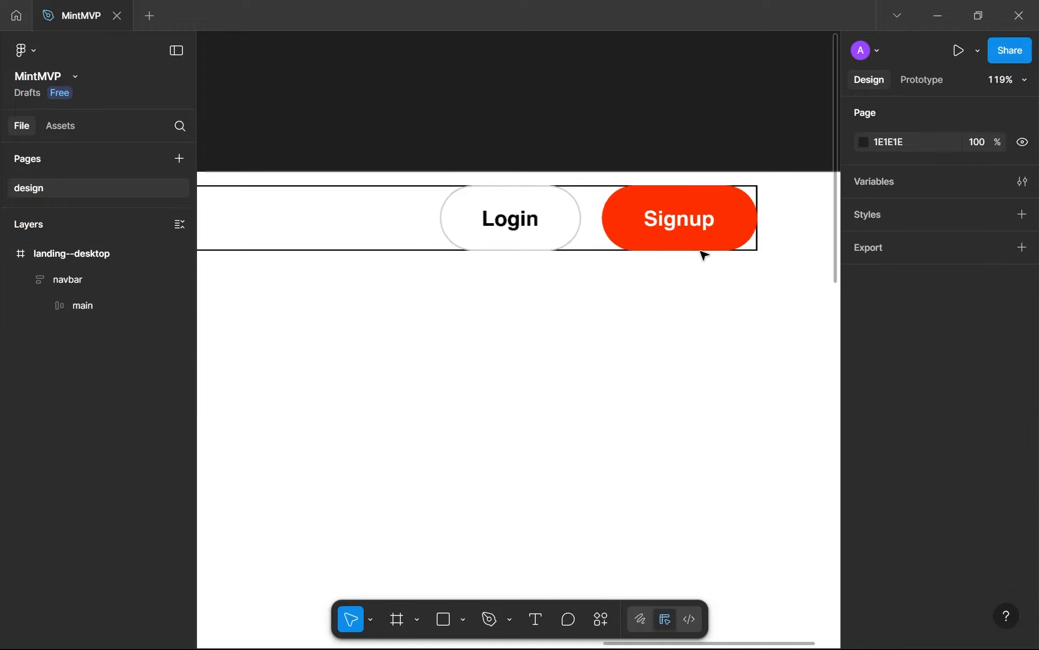
Undo the last change and remove the black stroke from the main frame
scroll(701, 251, down, 3)
double_click(735, 240)
drag(735, 240, 763, 228)
click(672, 313)
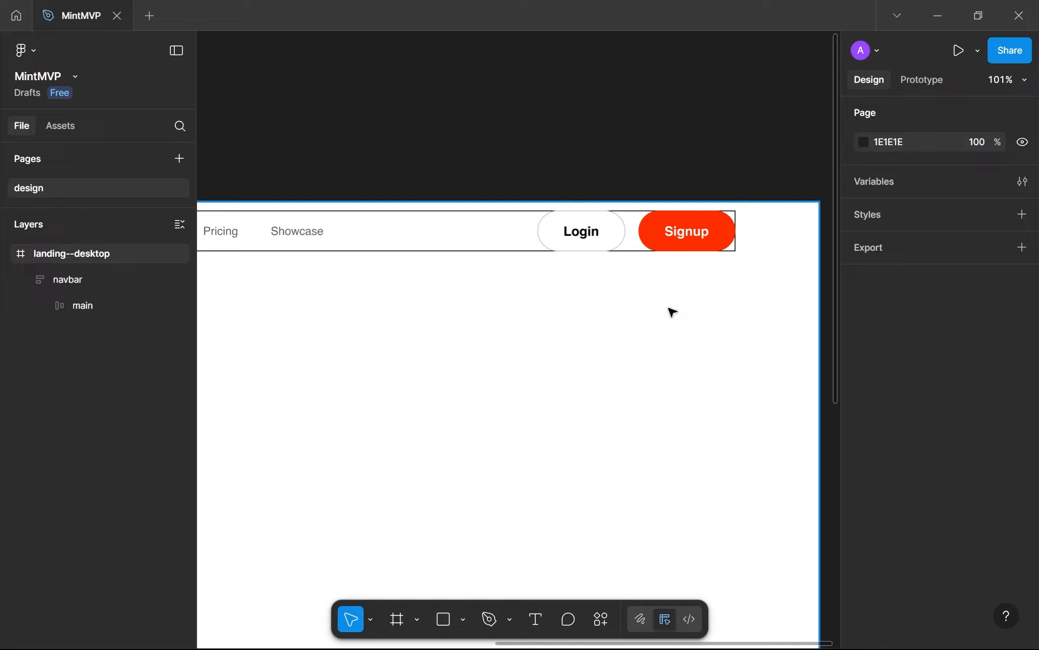
key(ctrl+z)
key(ctrl+z)
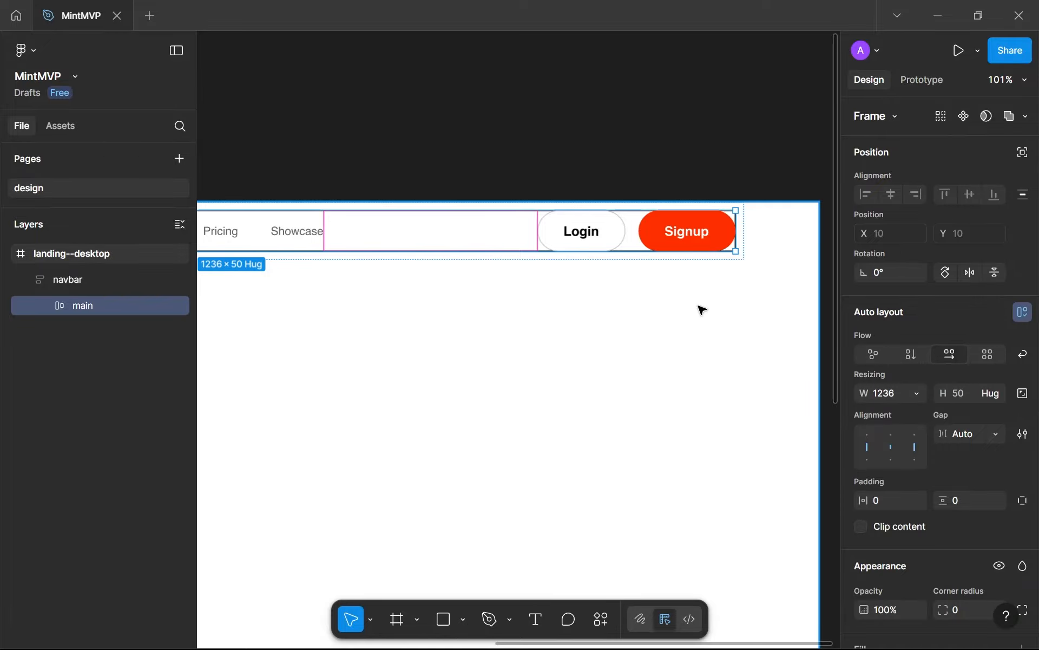
scroll(710, 266, up, 2)
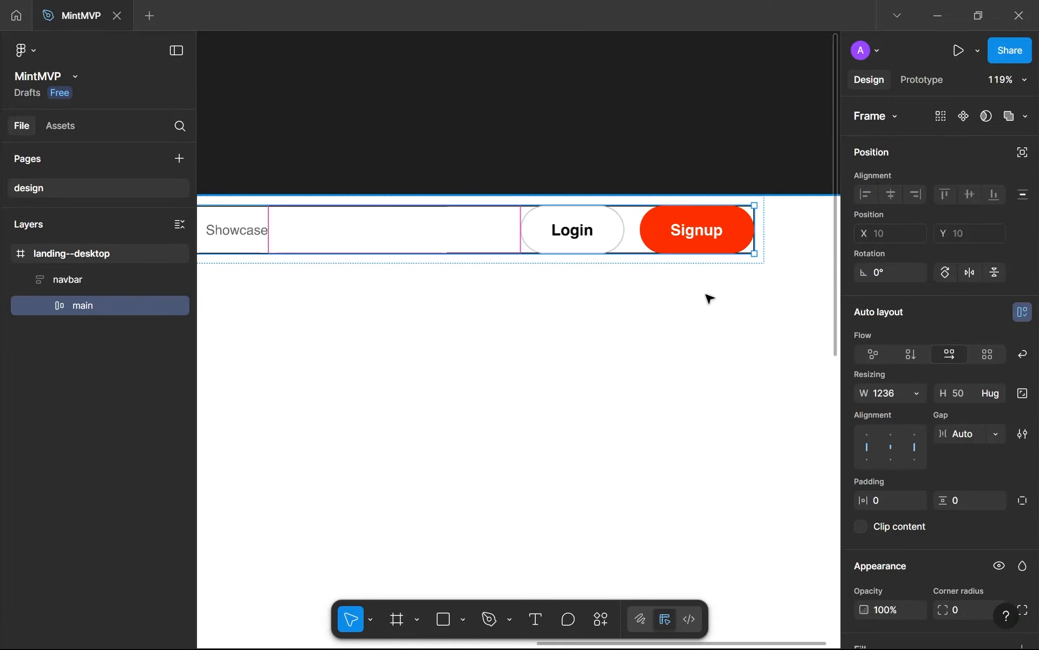
scroll(896, 438, down, 5)
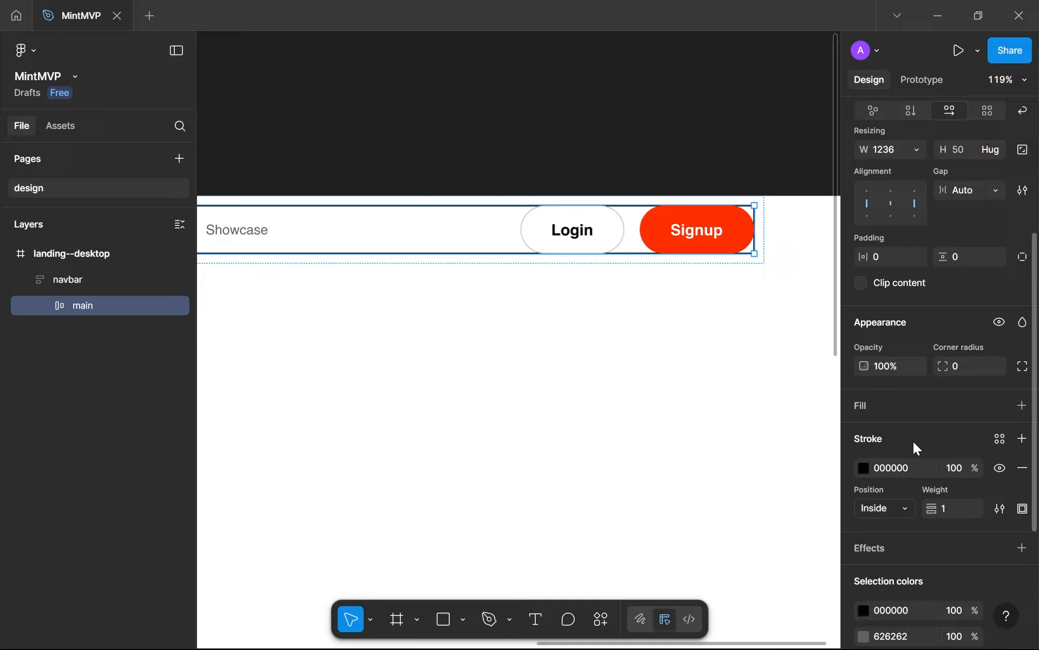
click(1022, 469)
Add a black inside stroke of weight 1 to the outer navbar frame
click(722, 262)
scroll(721, 262, down, 1)
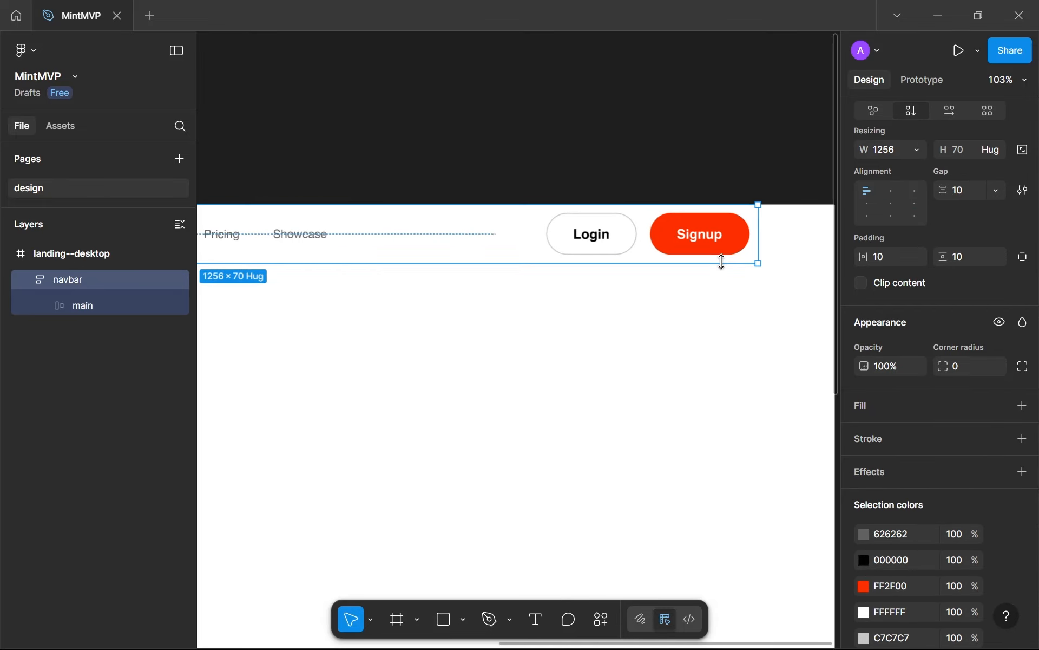
scroll(721, 262, right, 2)
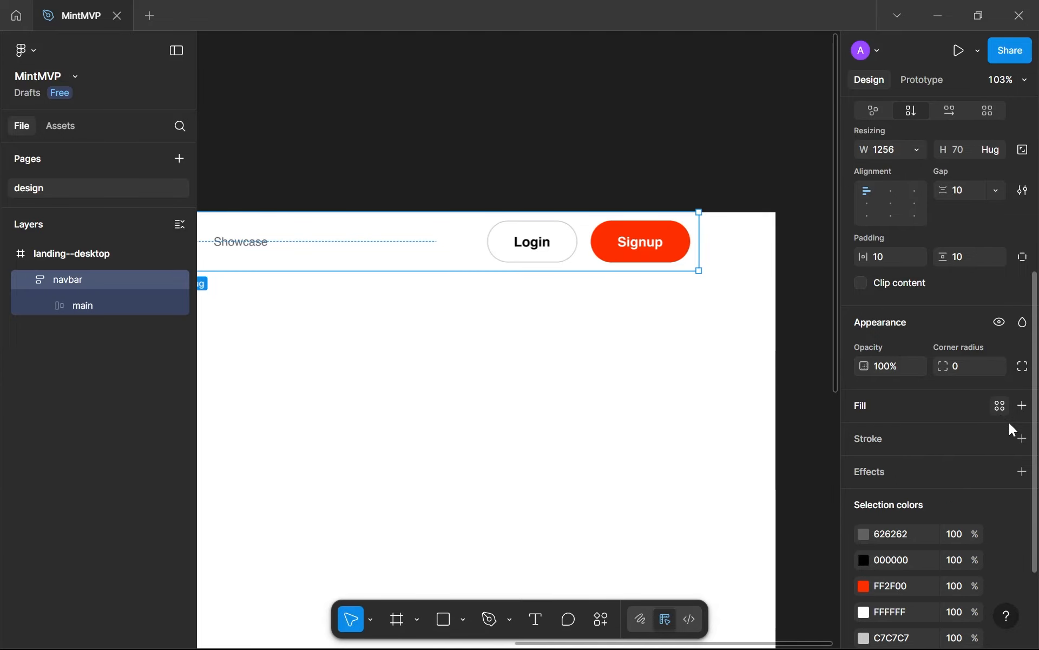
click(1023, 439)
click(827, 255)
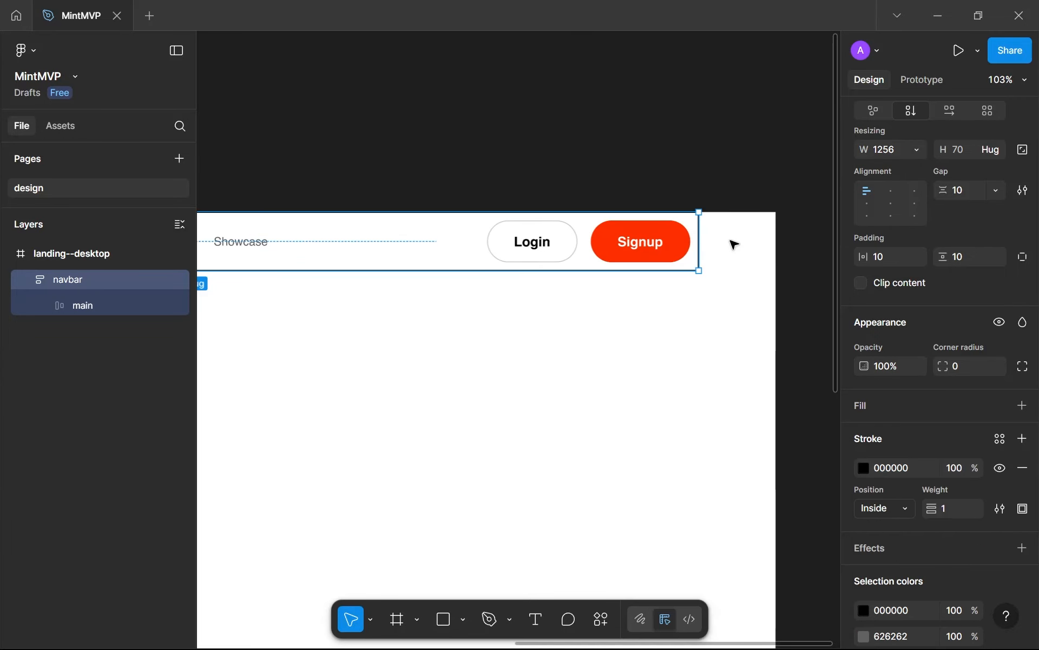
Widen the navbar to the full 1440 width of the landing--desktop frame, with its content aligned top centre
drag(696, 233, 776, 232)
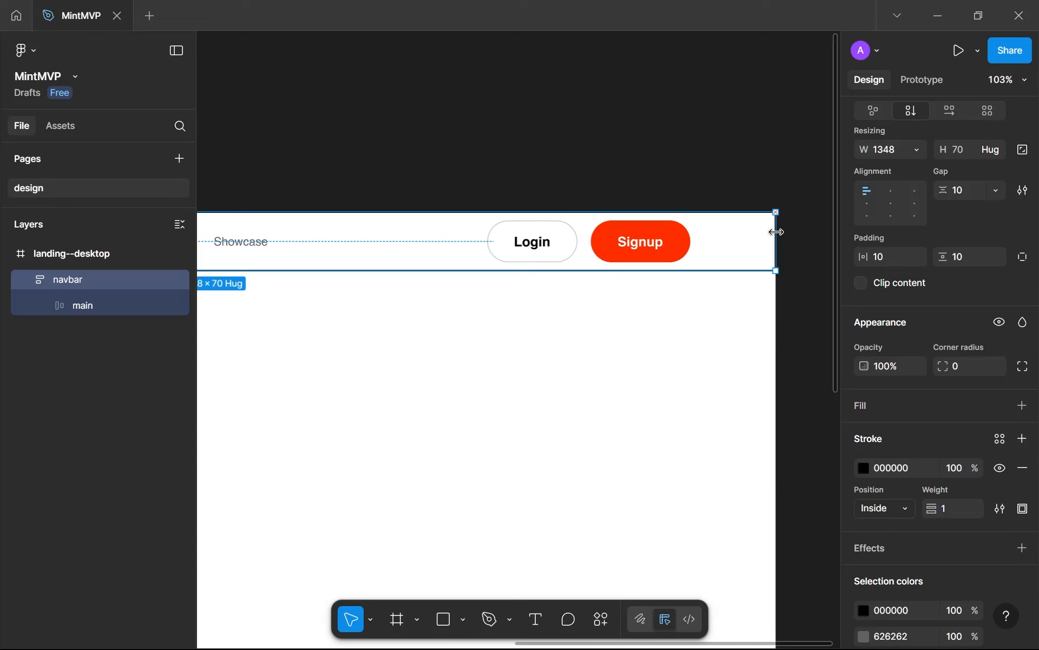
scroll(617, 383, down, 5)
click(890, 191)
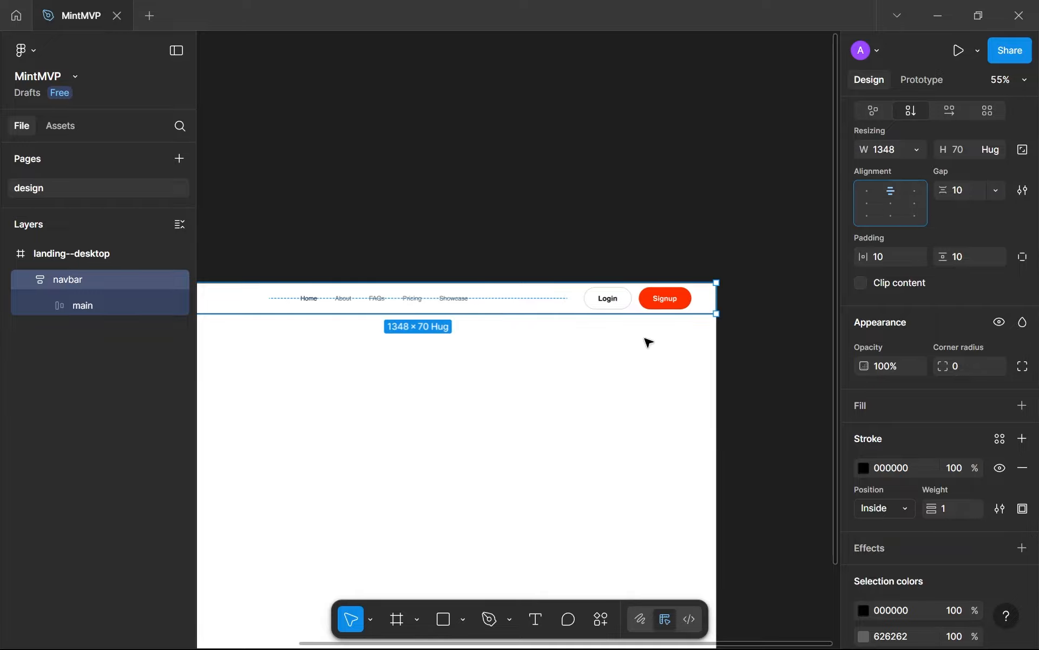
scroll(645, 341, left, 5)
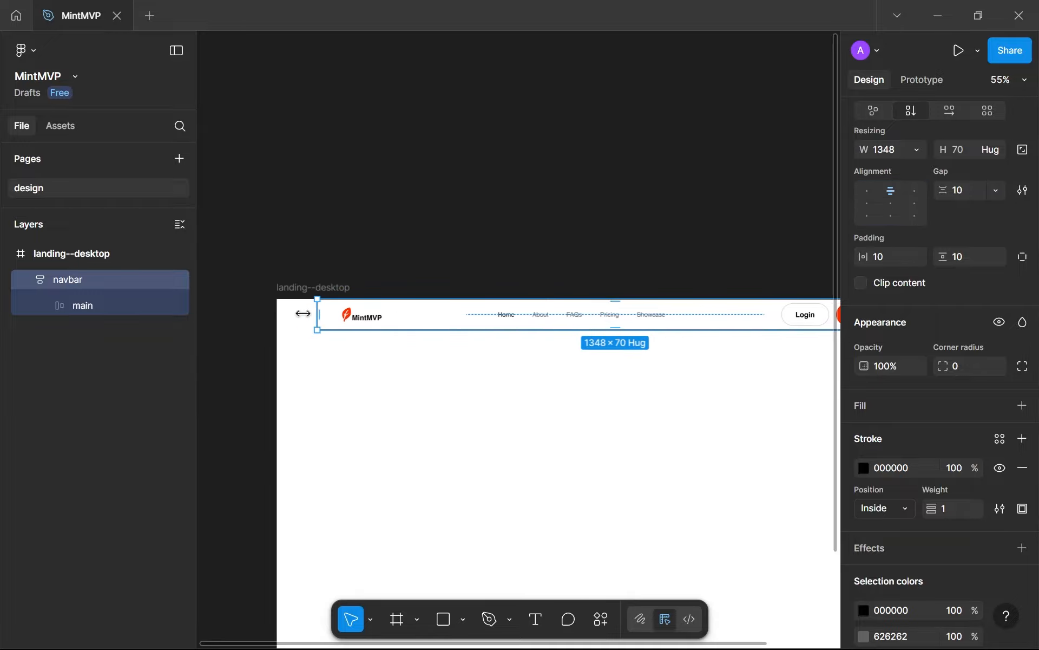
drag(304, 314, 272, 314)
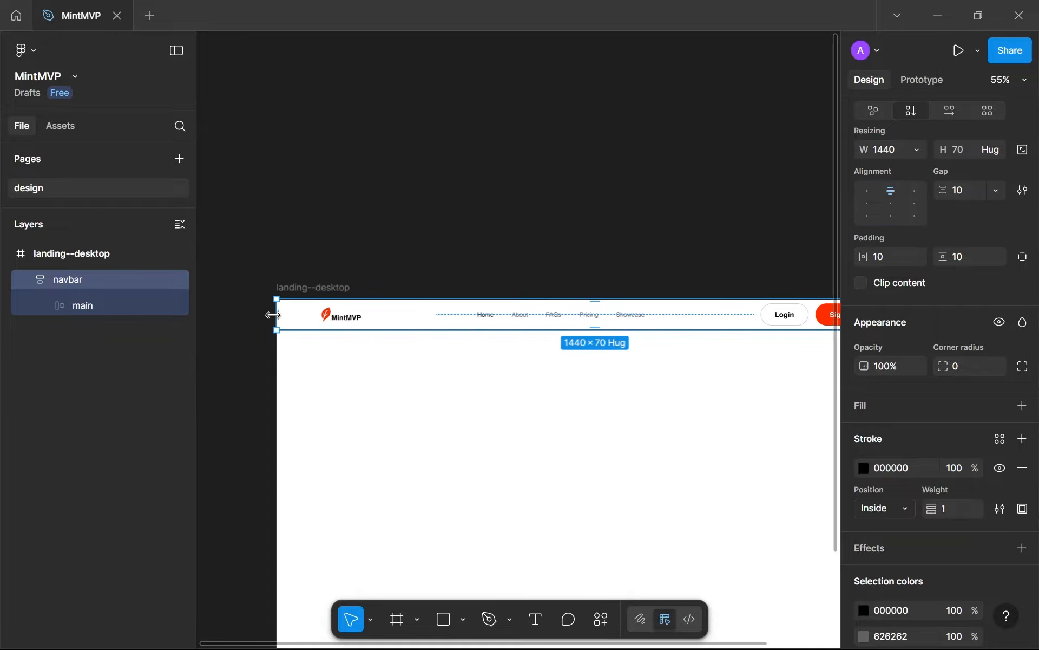
Show the rulers and check the navbar's logo and Signup button against the vertical guides at both ends
key(shift+r)
click(517, 376)
scroll(518, 376, right, 3)
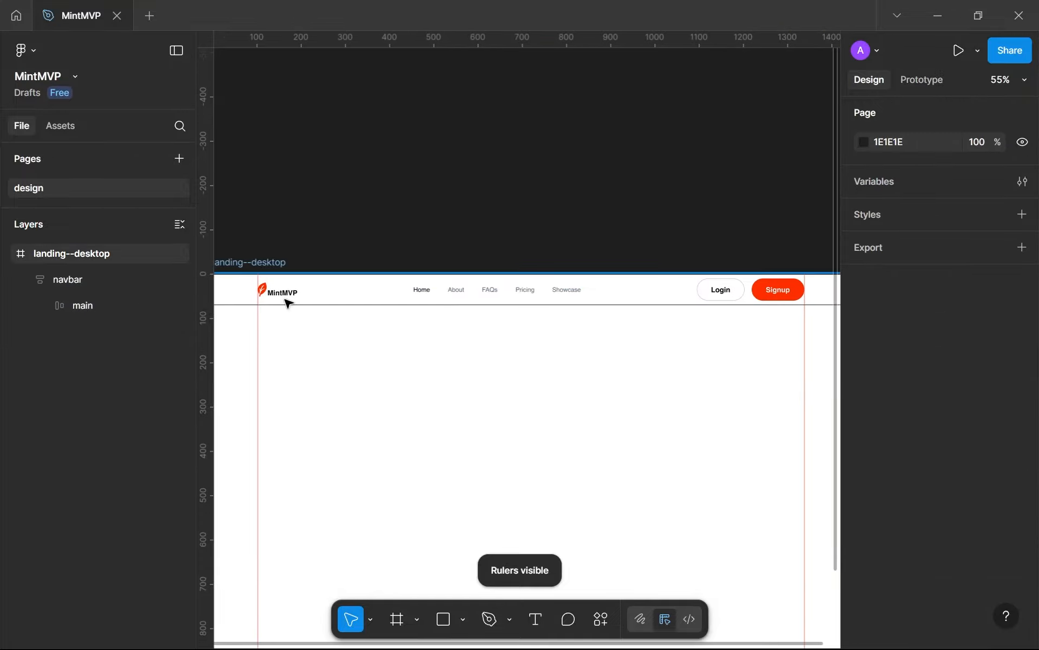
scroll(287, 303, up, 3)
scroll(430, 350, down, 3)
drag(697, 314, 438, 313)
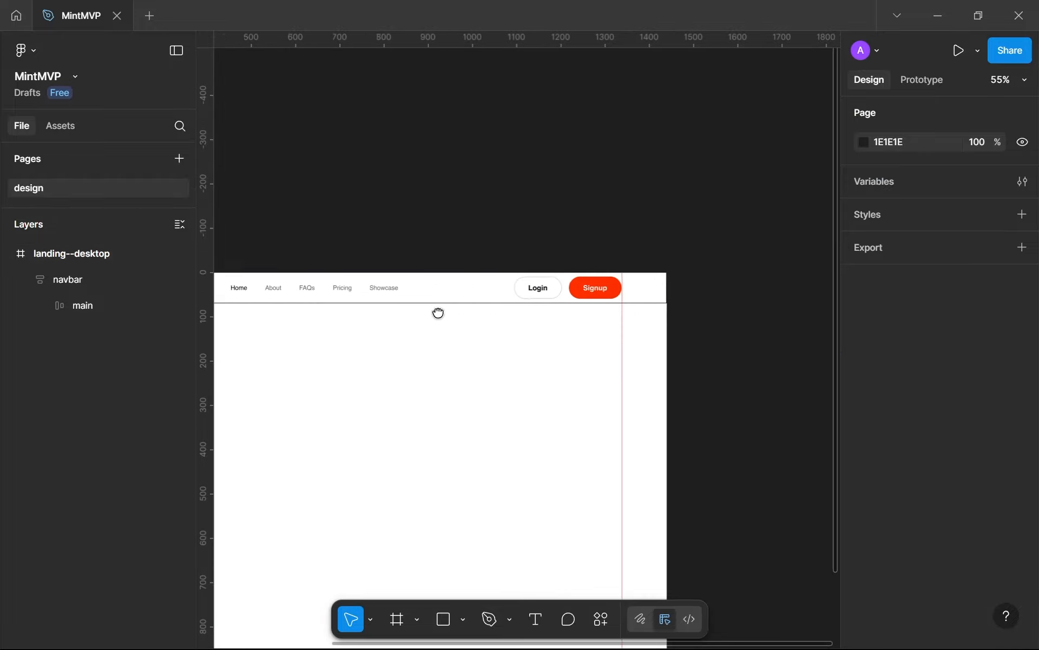
scroll(616, 295, up, 5)
scroll(634, 323, down, 3)
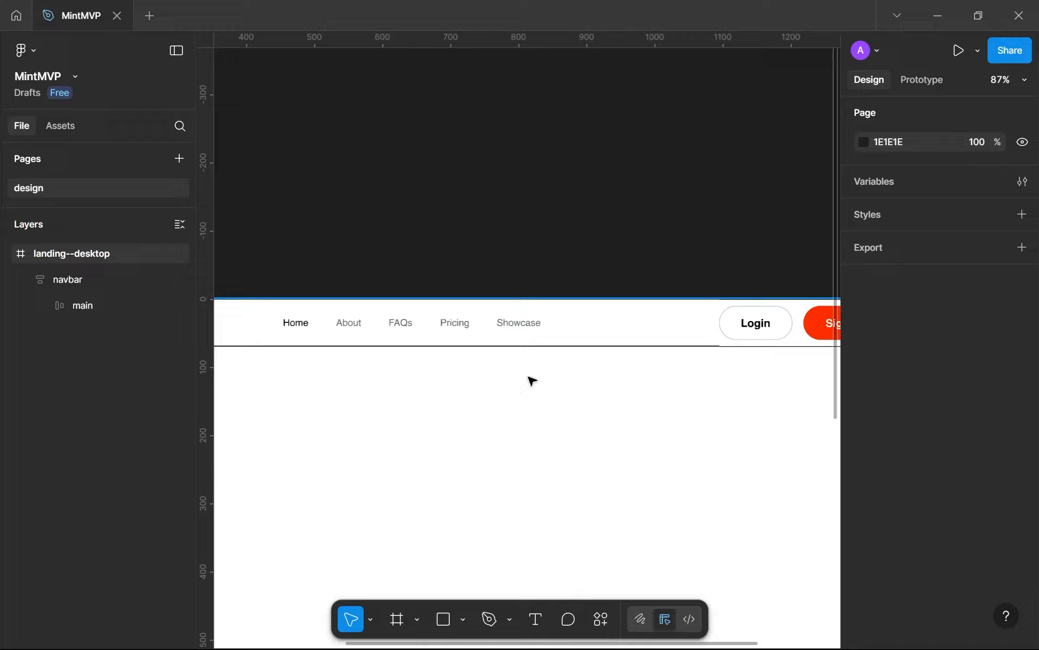
scroll(532, 381, down, 5)
click(357, 350)
scroll(292, 355, up, 5)
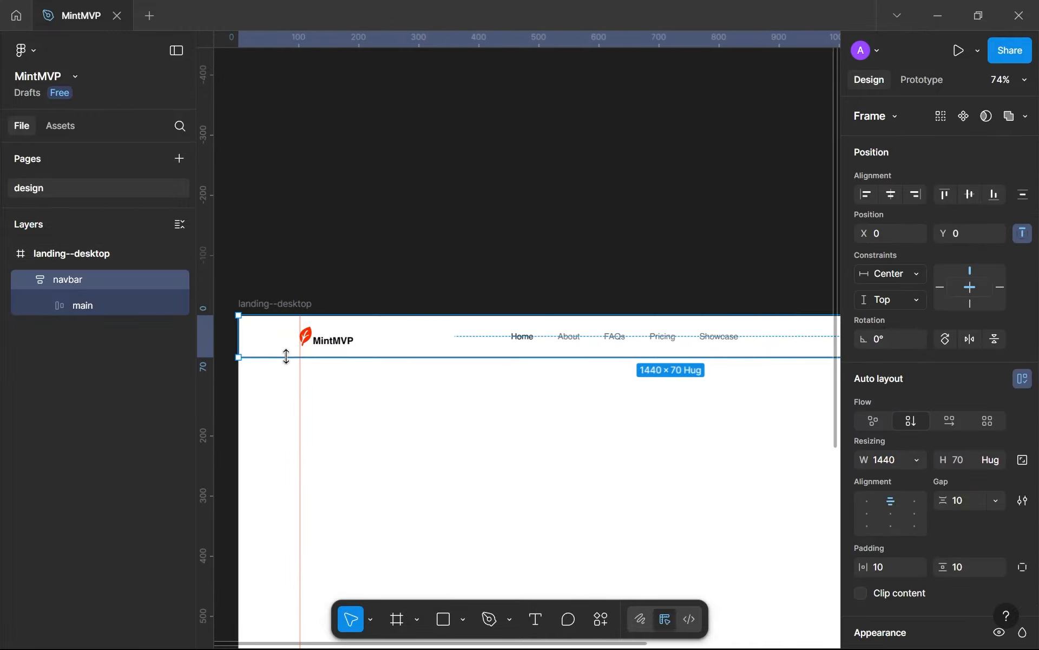
scroll(612, 379, down, 2)
scroll(346, 373, up, 3)
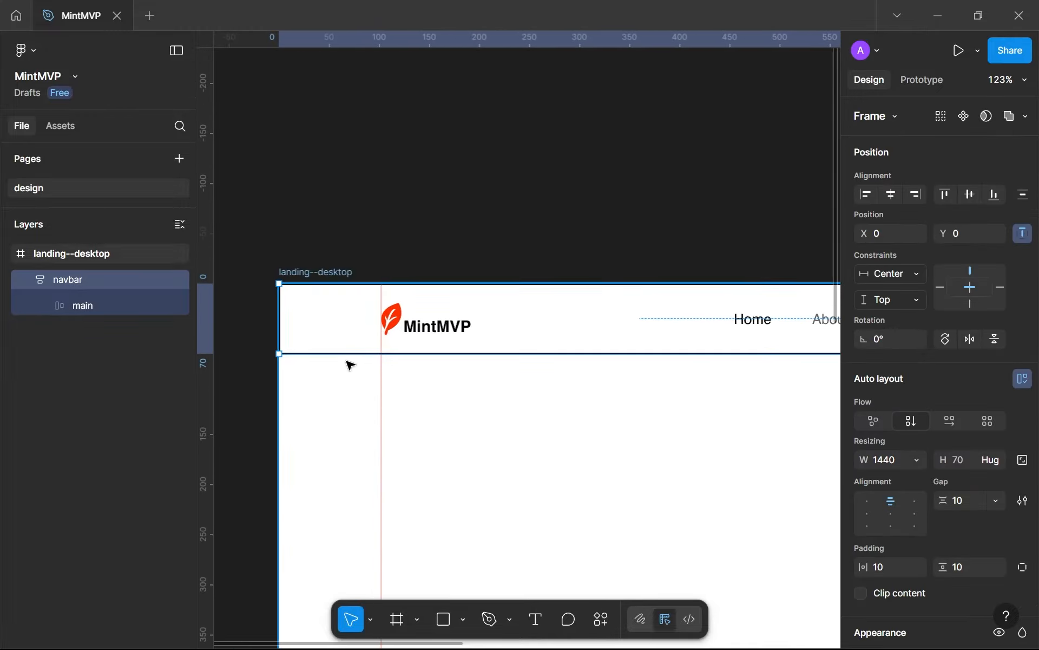
Check the landing--desktop frame's layout guide settings, deselect the frame and hide the rulers
click(295, 272)
scroll(909, 465, down, 5)
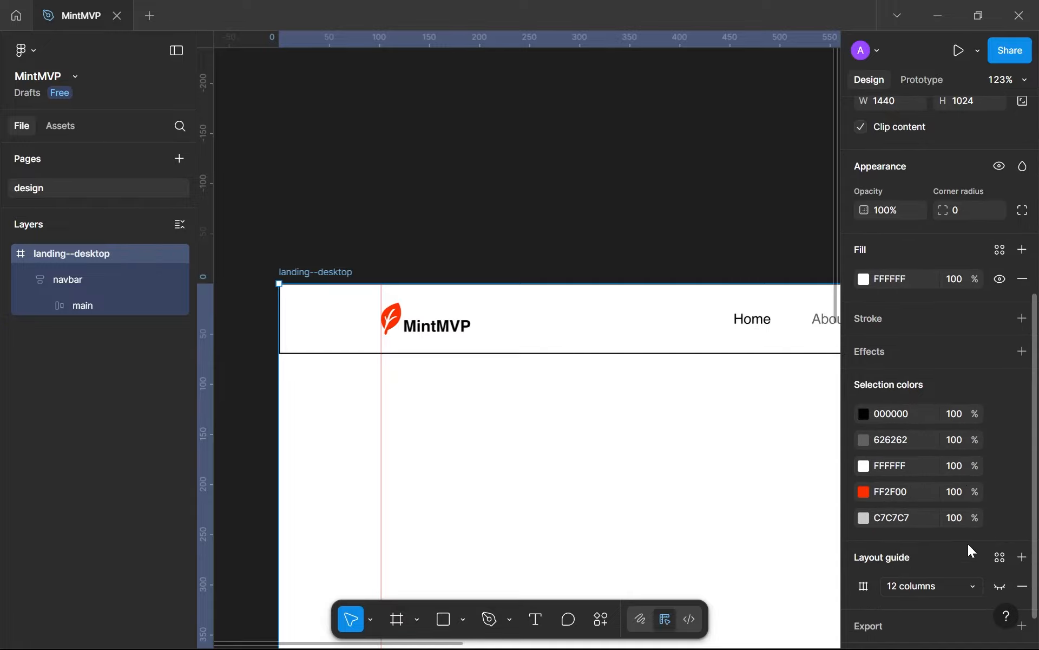
click(478, 406)
key(shift+r)
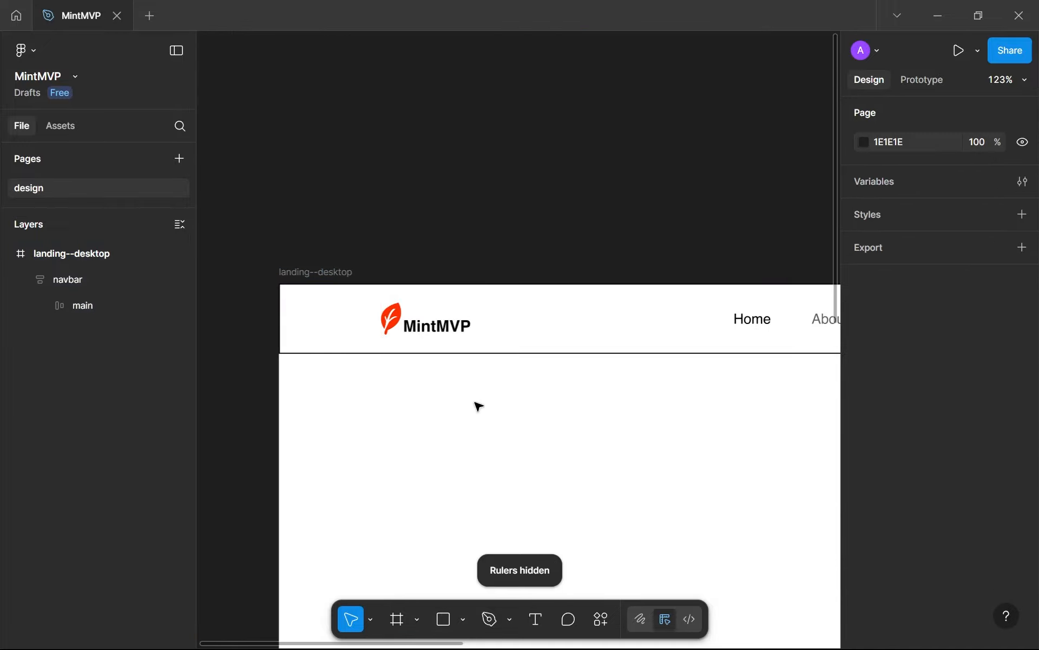
Restrict the outer navbar frame's stroke to its bottom side only
drag(395, 378, 280, 343)
scroll(282, 347, down, 4)
click(604, 330)
scroll(601, 390, down, 1)
drag(601, 389, 421, 358)
scroll(650, 341, up, 3)
scroll(908, 469, down, 6)
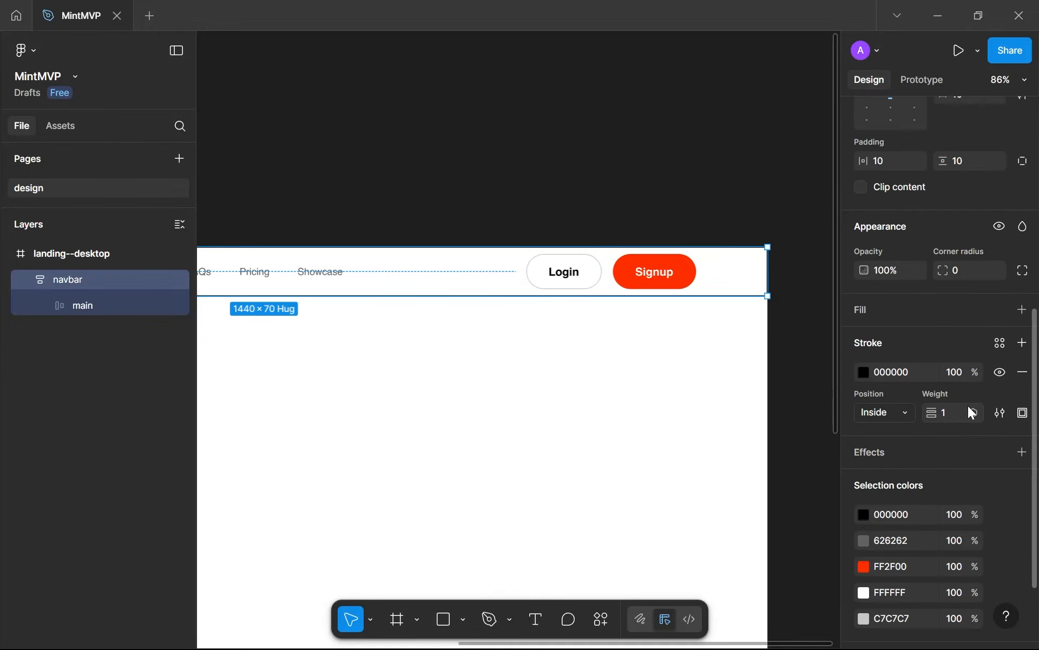
click(1022, 412)
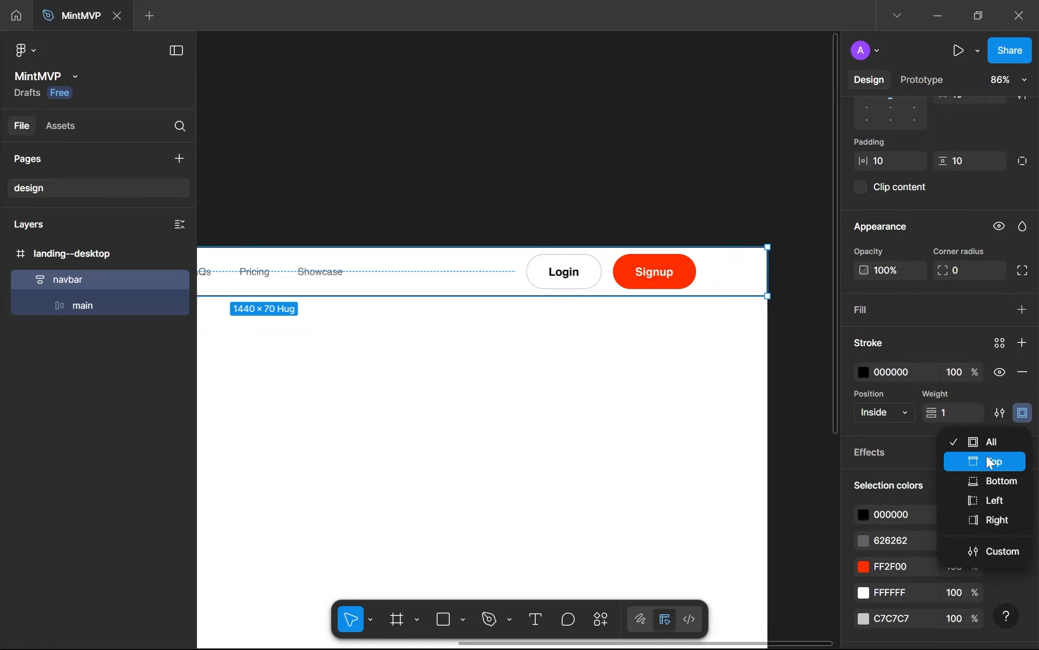
click(982, 480)
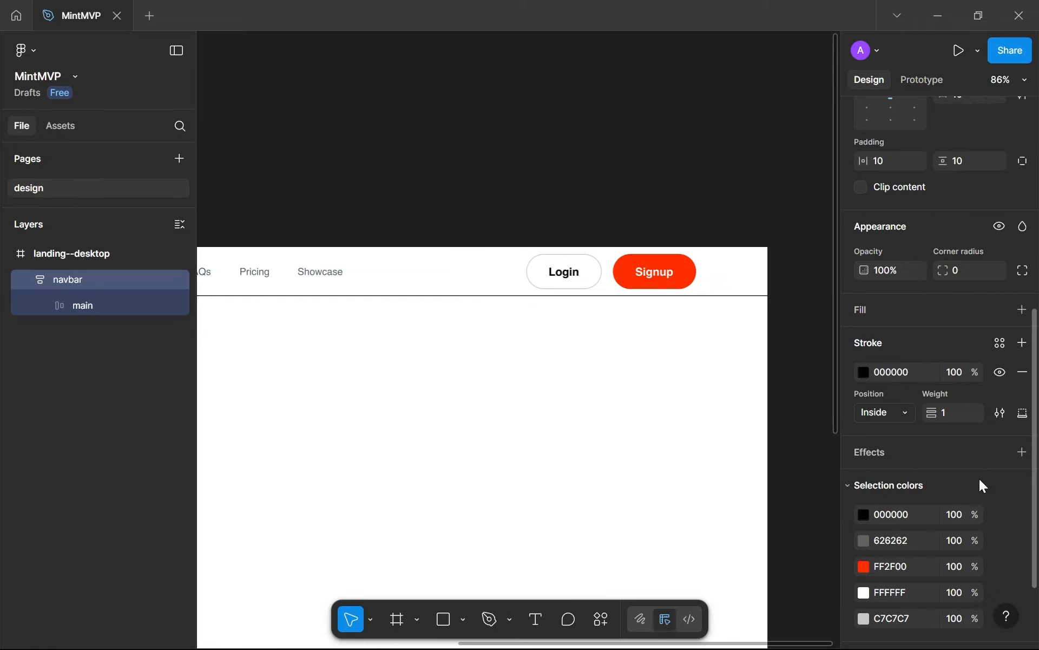
Recolour the navbar's bottom stroke to C7C7C7 and compare the line closely with the Login button's outline
click(863, 372)
click(752, 615)
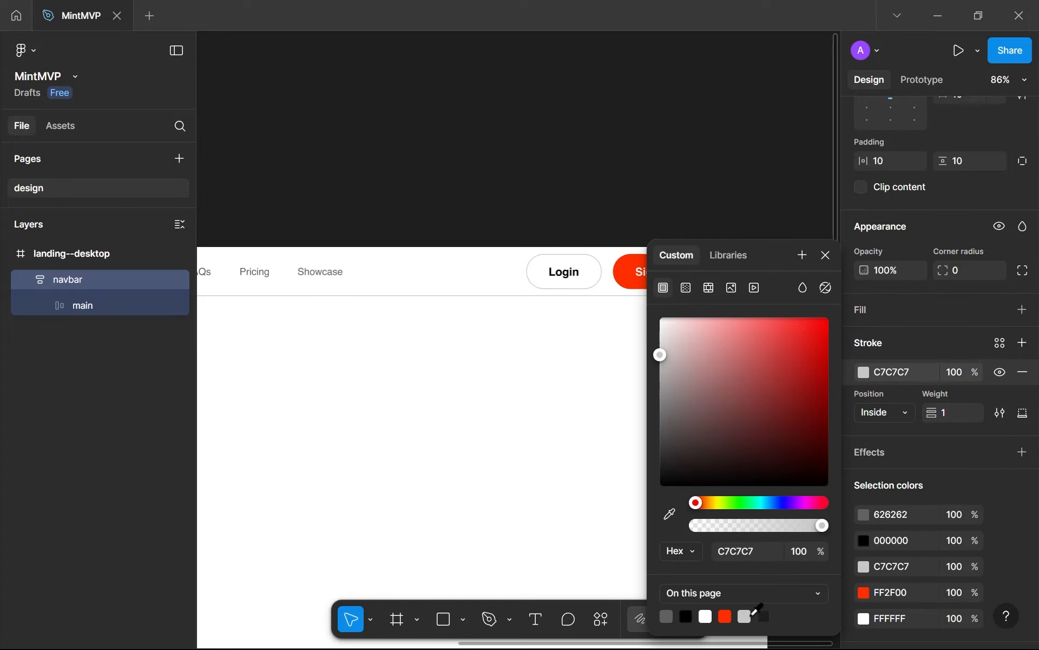
click(574, 319)
scroll(576, 309, up, 10)
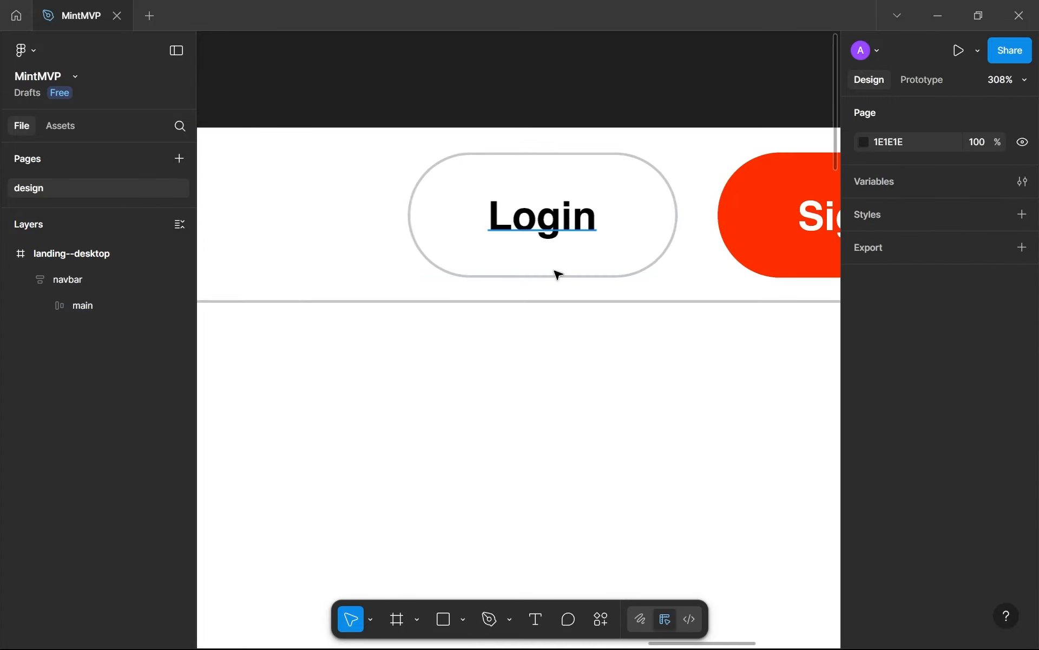
scroll(545, 287, up, 5)
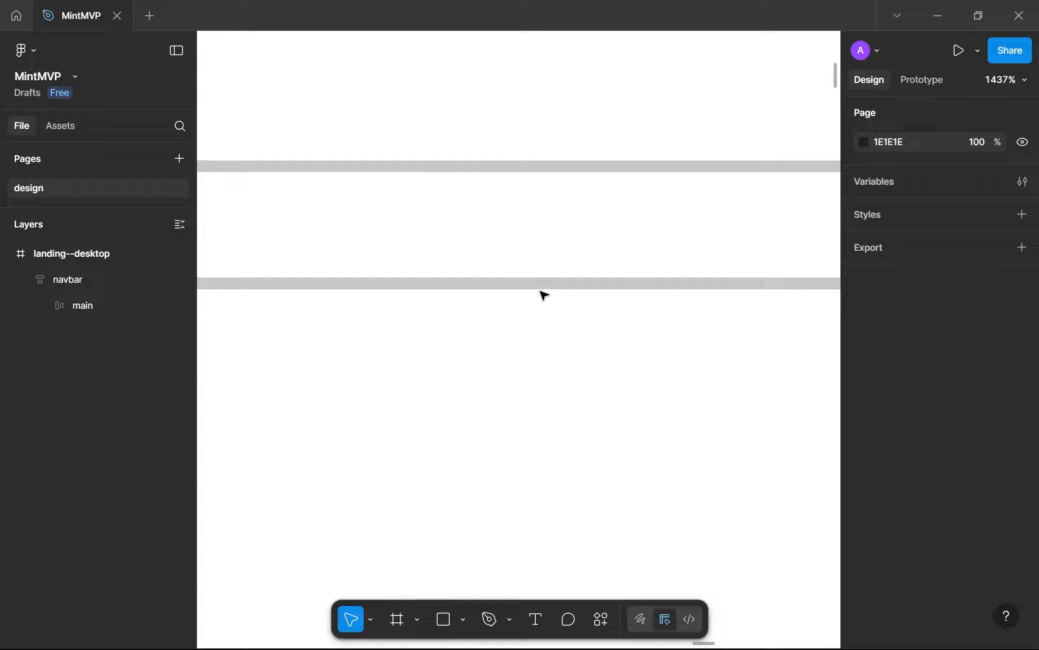
scroll(545, 292, down, 6)
scroll(567, 222, up, 3)
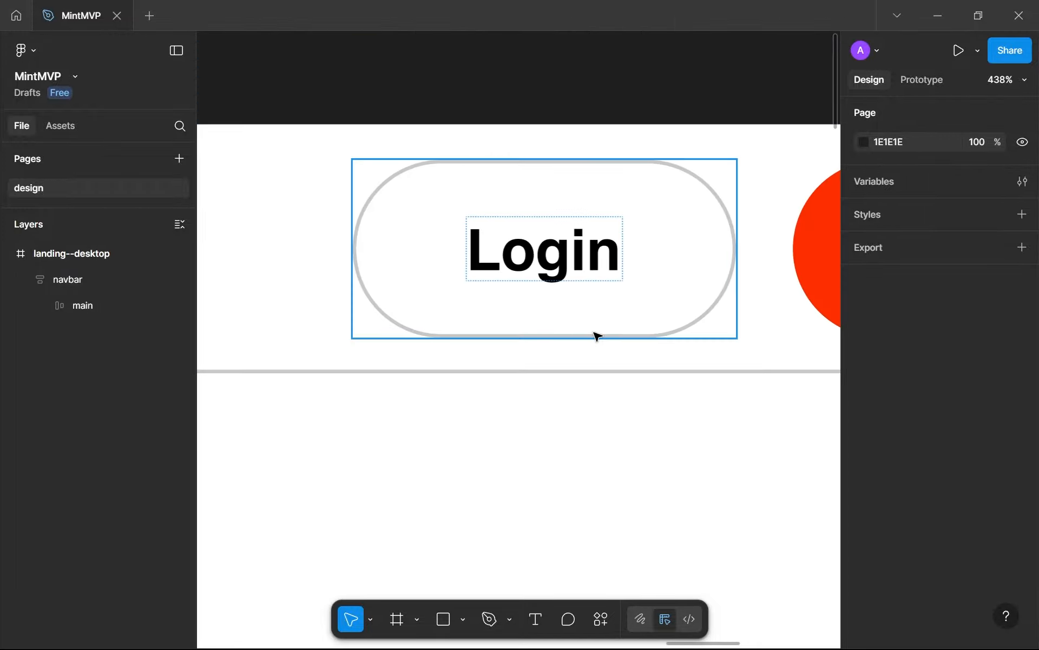
scroll(593, 347, up, 3)
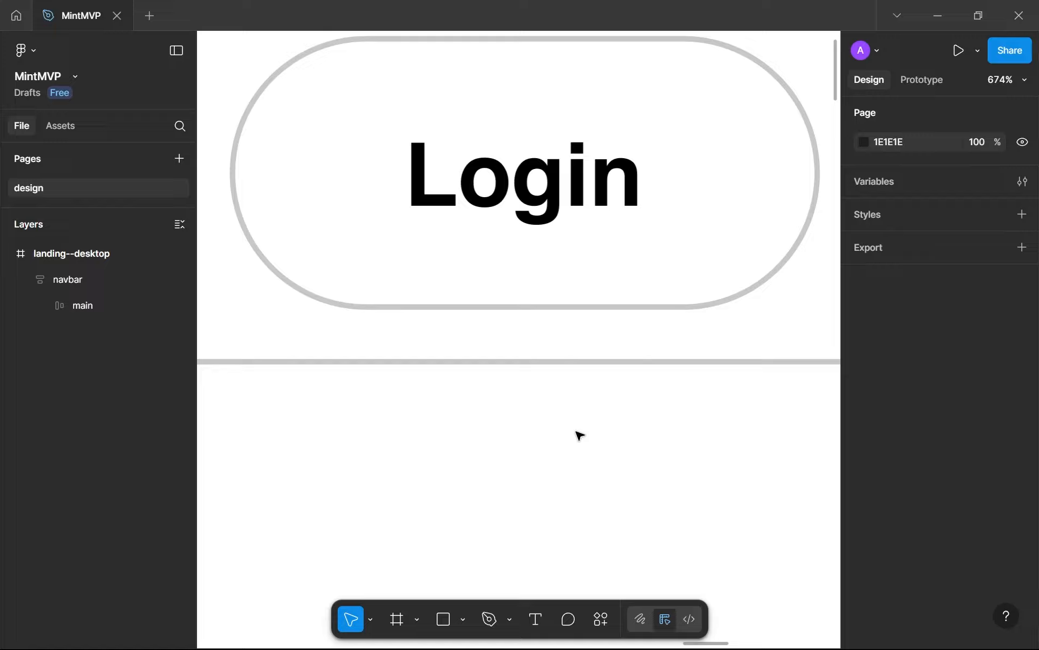
Switch to the existing MintMVP website and review its sections from the hero through pricing, tech stack and process to the FAQ and footer
scroll(580, 433, down, 5)
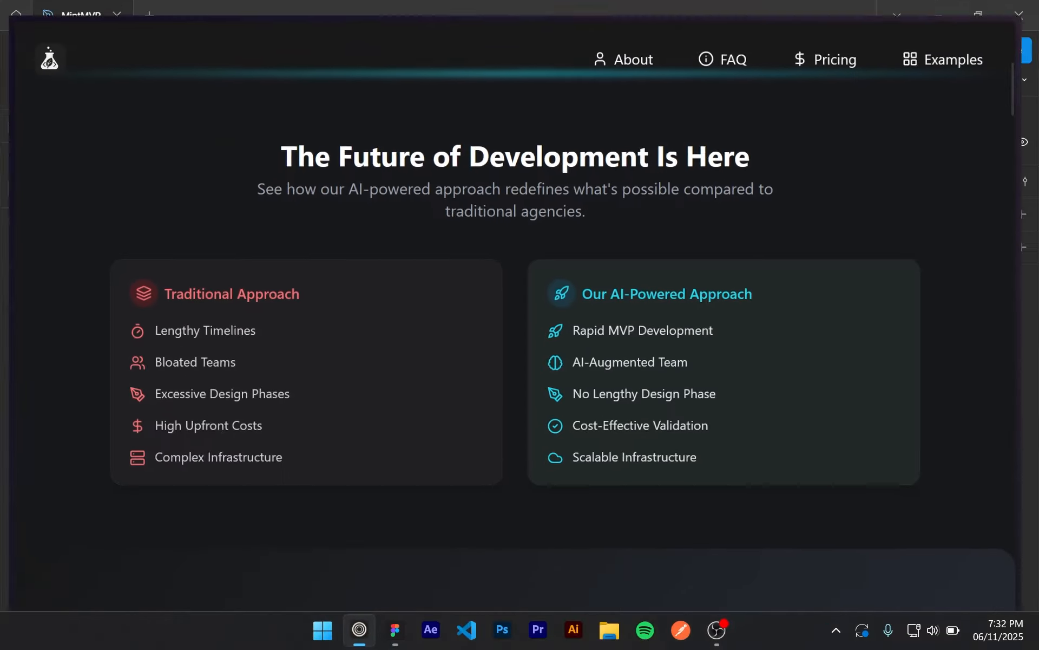
scroll(633, 363, up, 8)
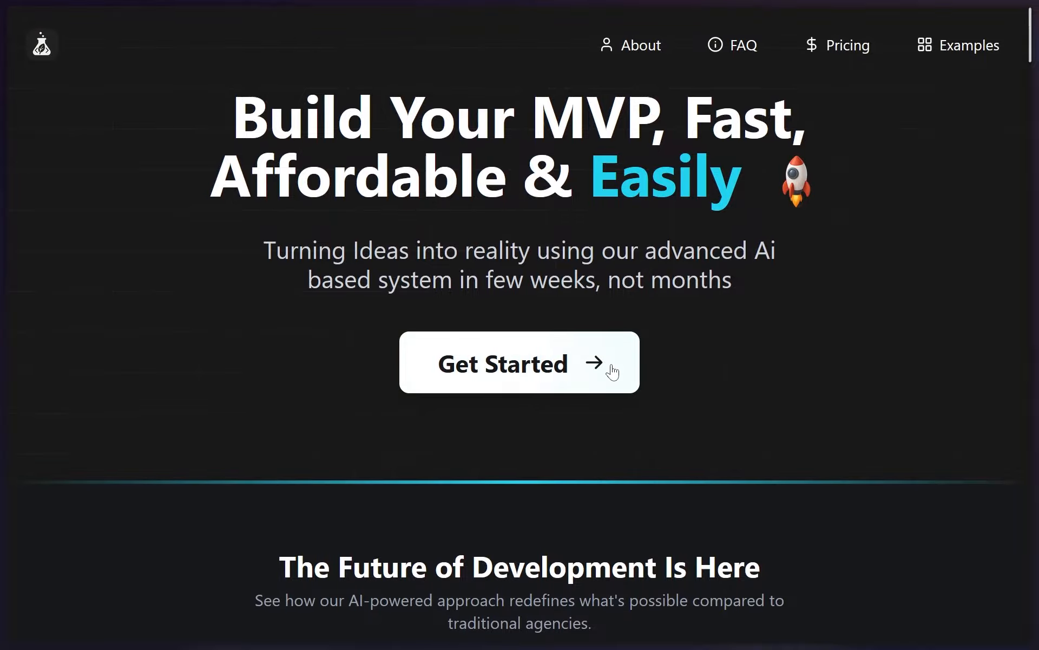
scroll(609, 374, down, 20)
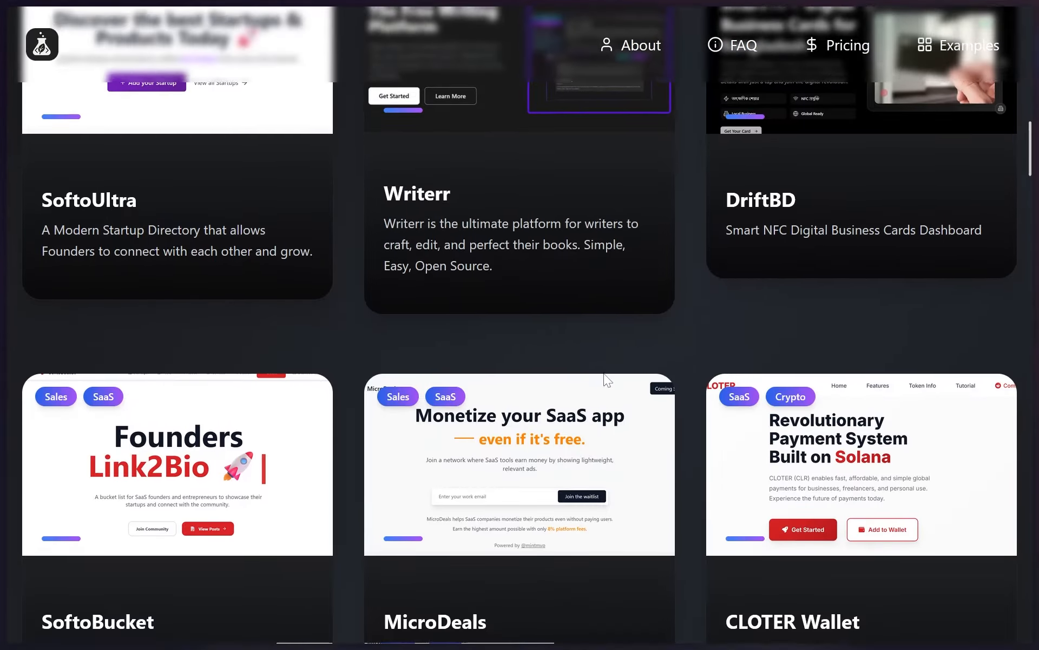
scroll(606, 379, down, 12)
scroll(536, 332, up, 7)
scroll(536, 332, down, 1)
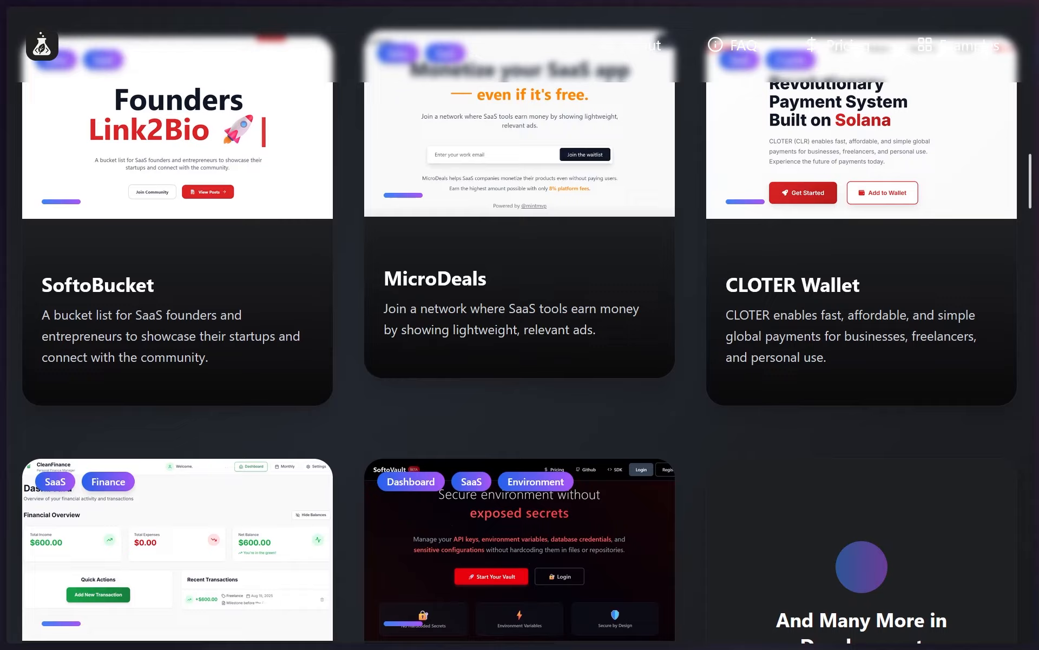
scroll(464, 324, down, 15)
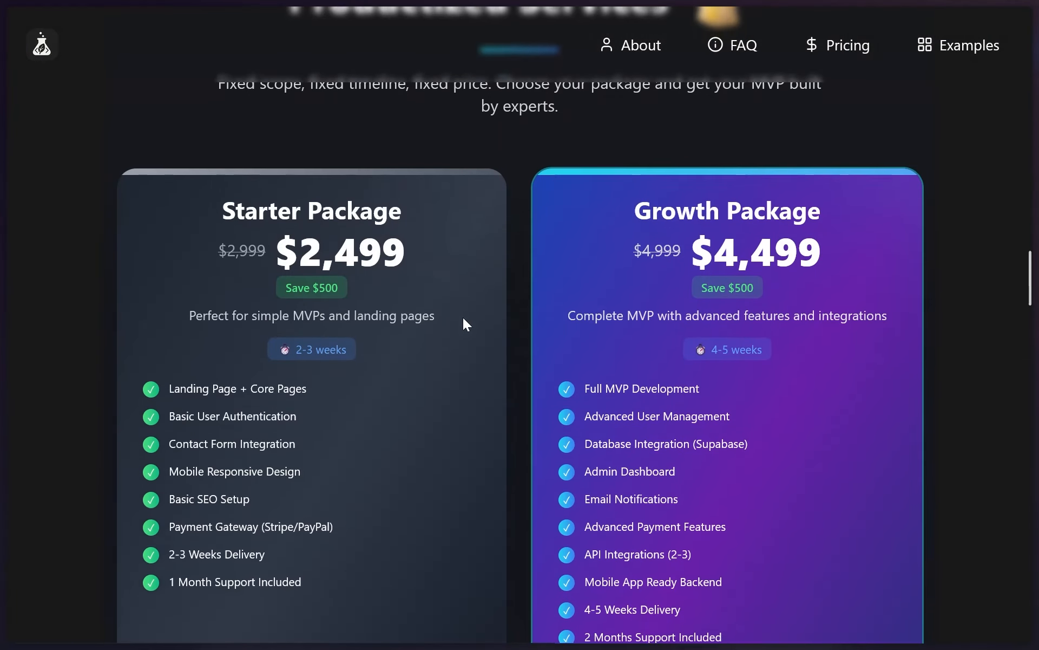
scroll(463, 320, down, 9)
scroll(463, 319, up, 7)
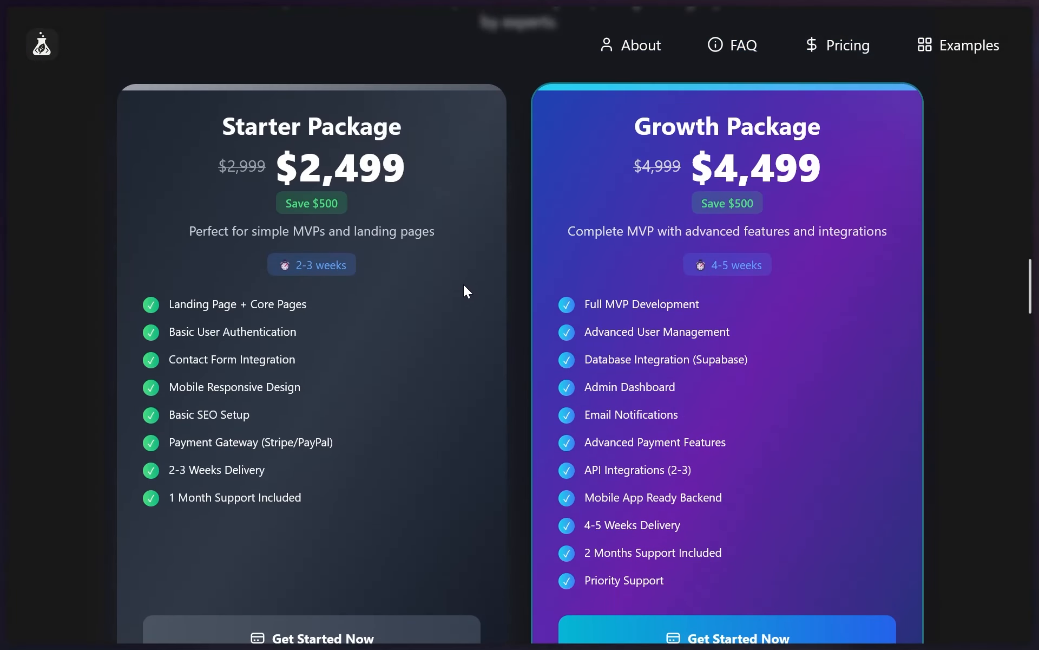
scroll(391, 421, down, 15)
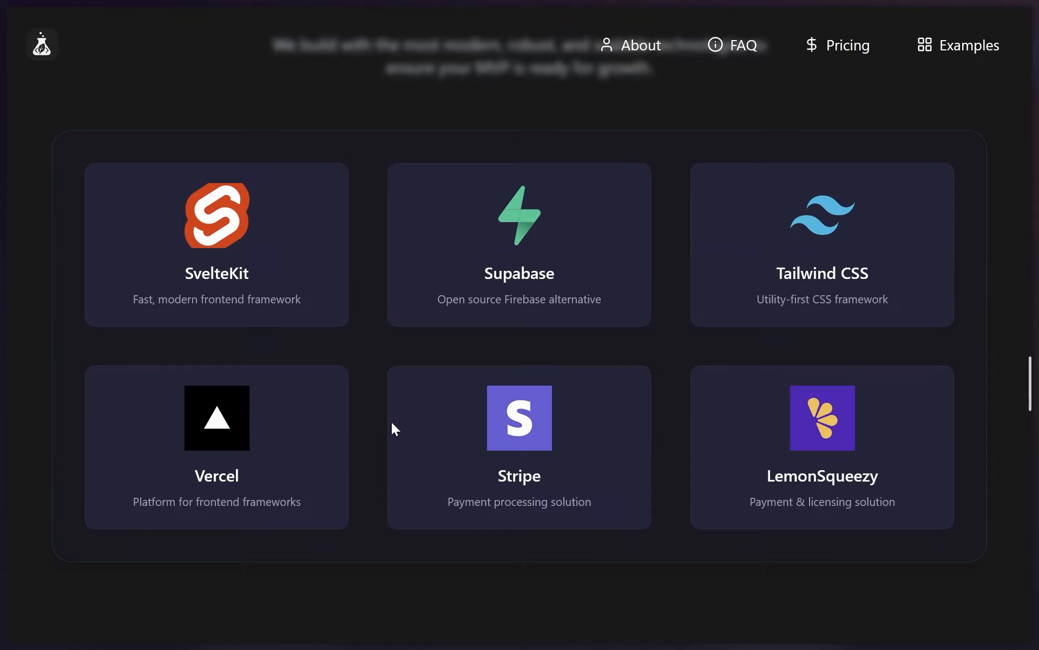
scroll(244, 352, down, 10)
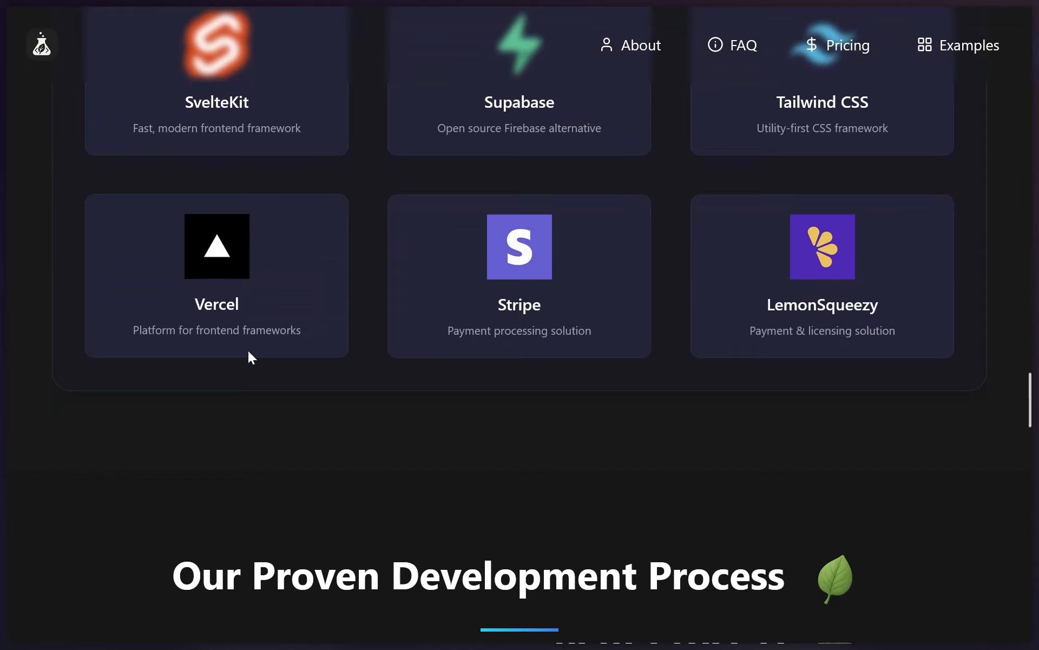
scroll(344, 353, down, 5)
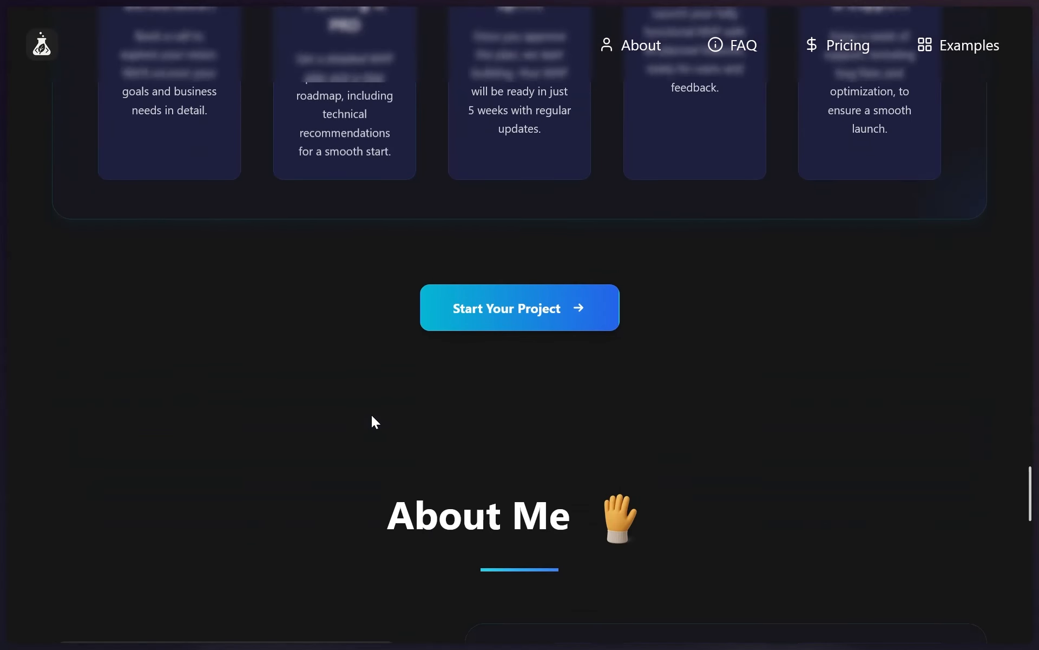
scroll(372, 420, up, 8)
scroll(399, 352, up, 8)
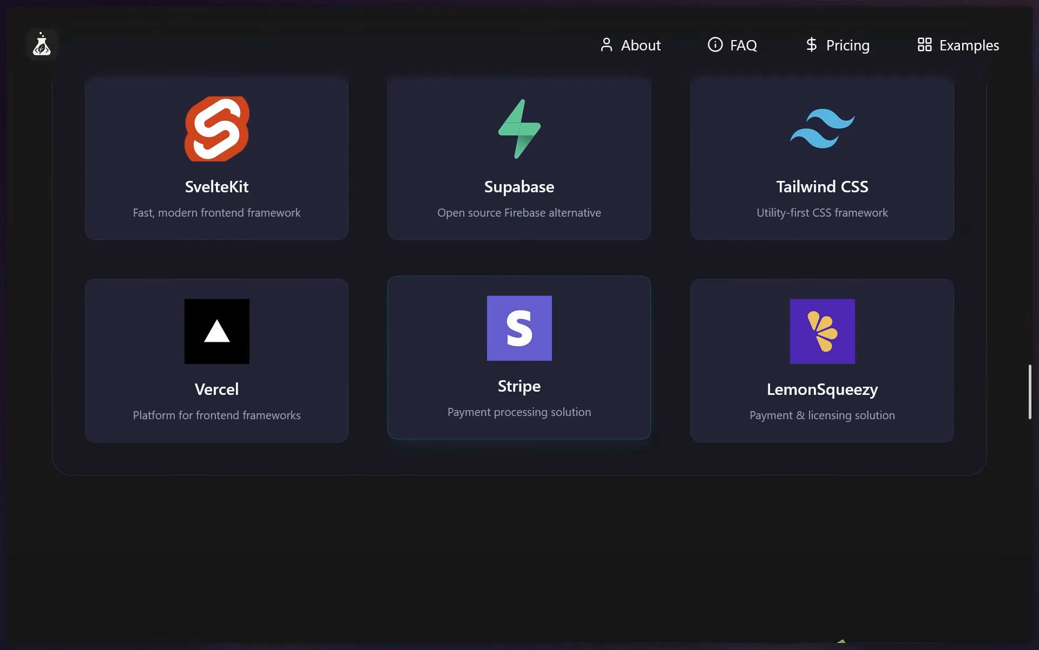
scroll(399, 353, down, 15)
scroll(498, 406, down, 12)
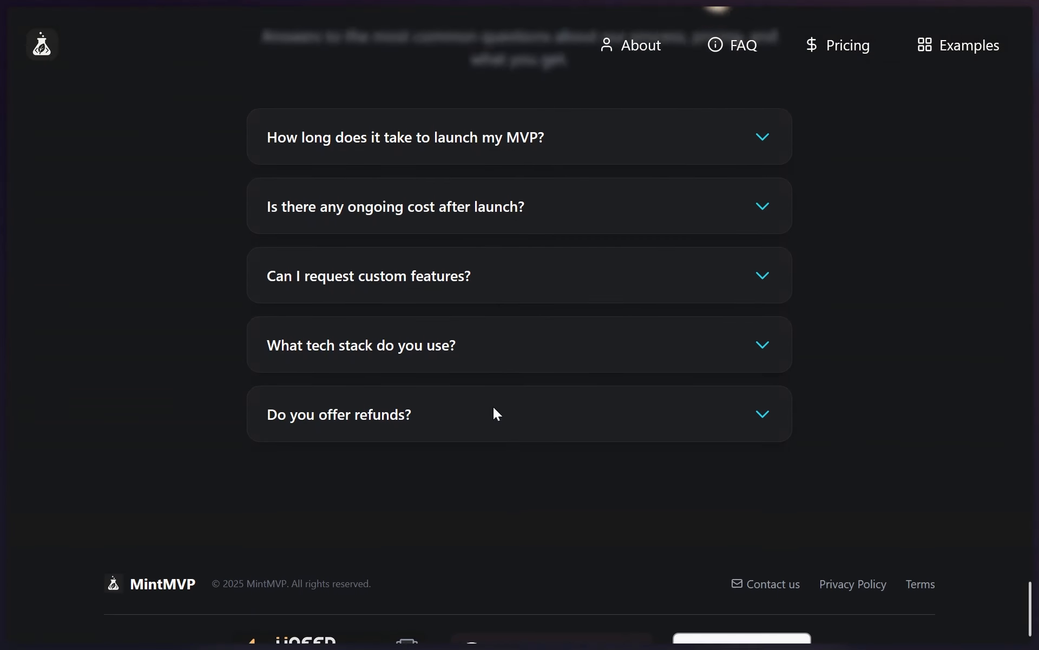
middle_click(481, 469)
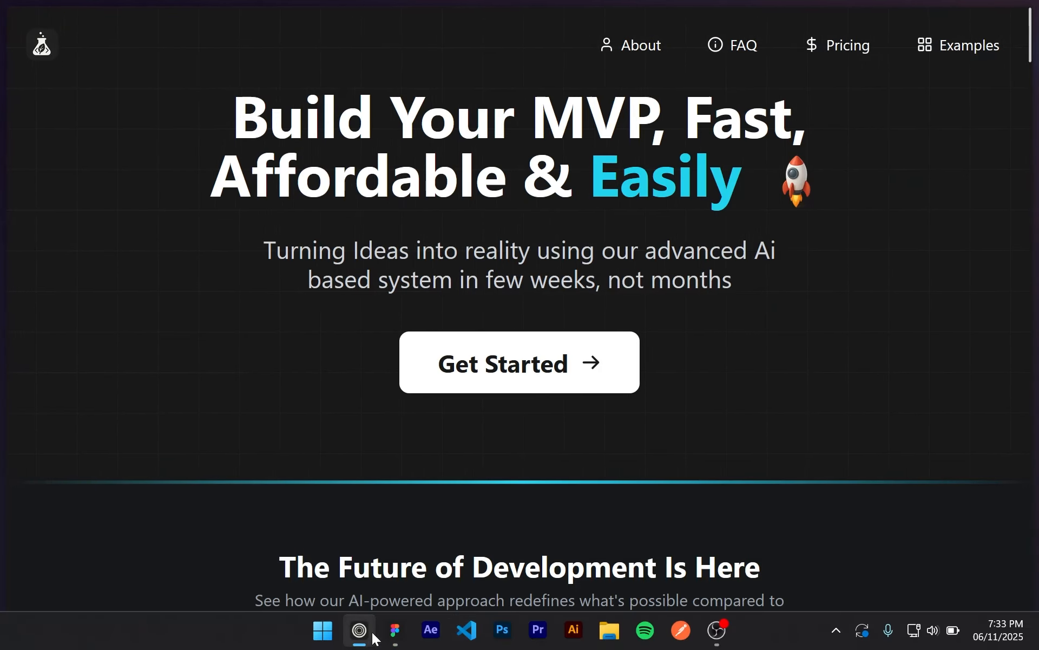
Switch back to Figma and set the outer navbar frame's auto layout gap to 0
click(395, 631)
scroll(557, 490, down, 3)
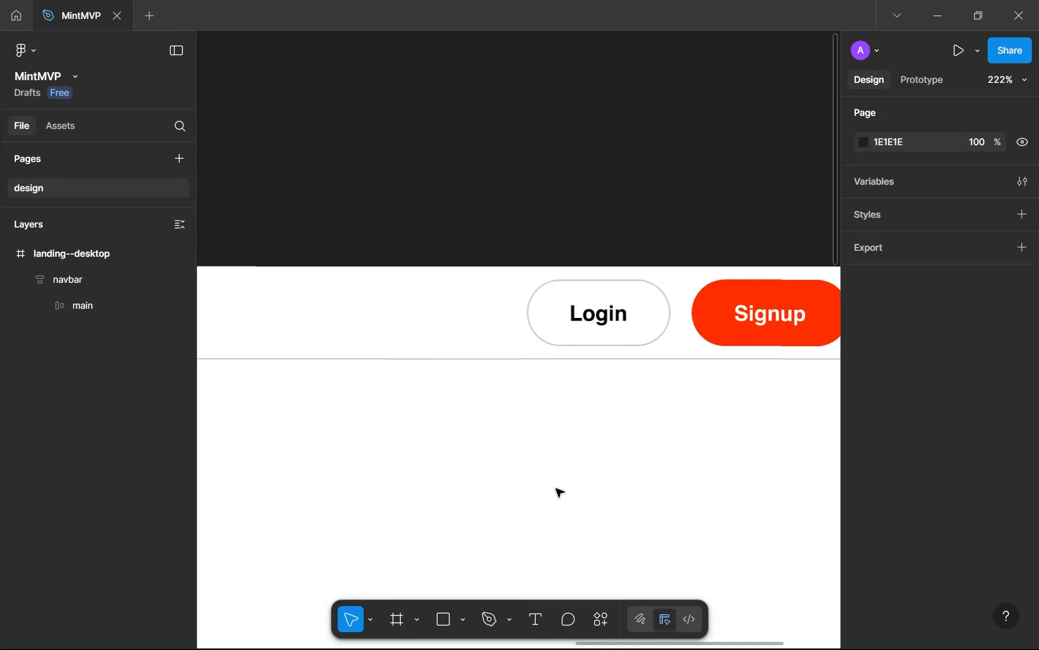
scroll(559, 490, up, 1)
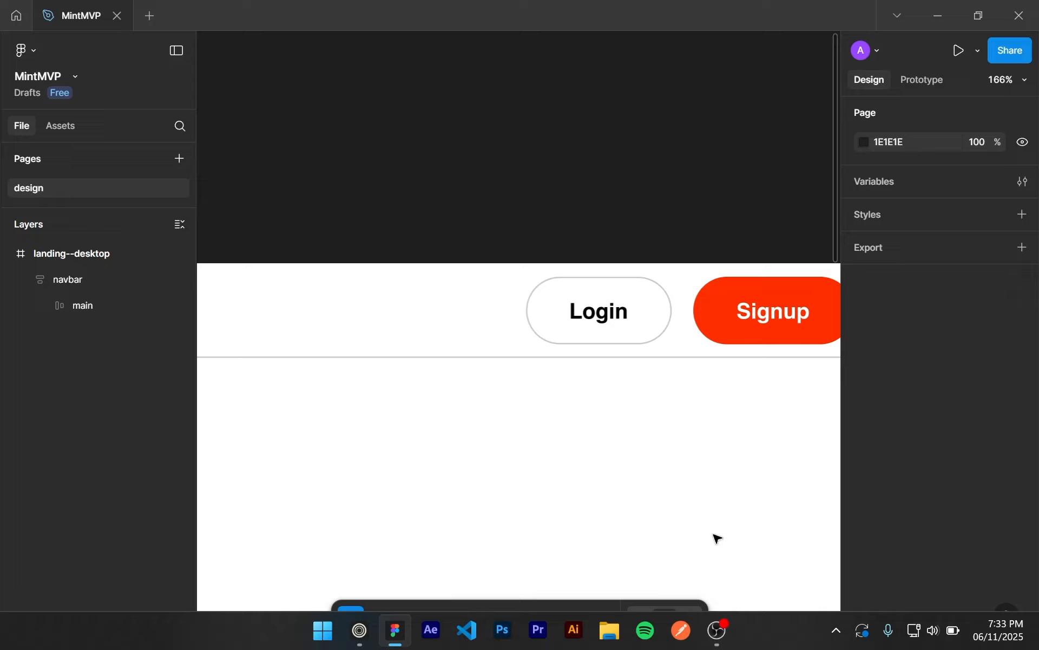
scroll(695, 471, down, 4)
scroll(589, 460, down, 3)
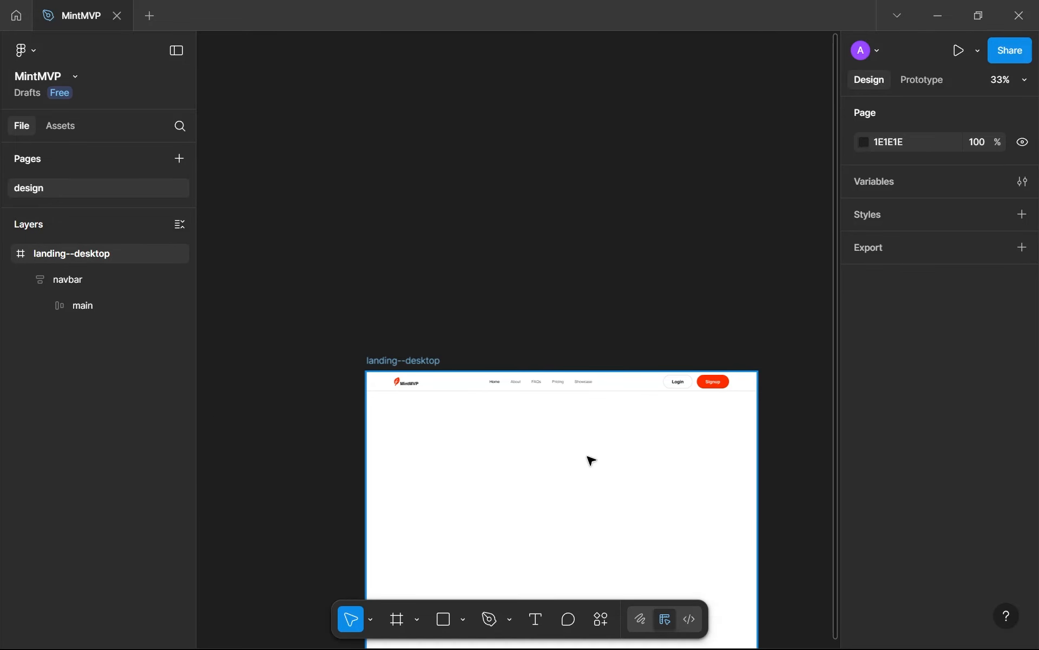
scroll(590, 424, up, 2)
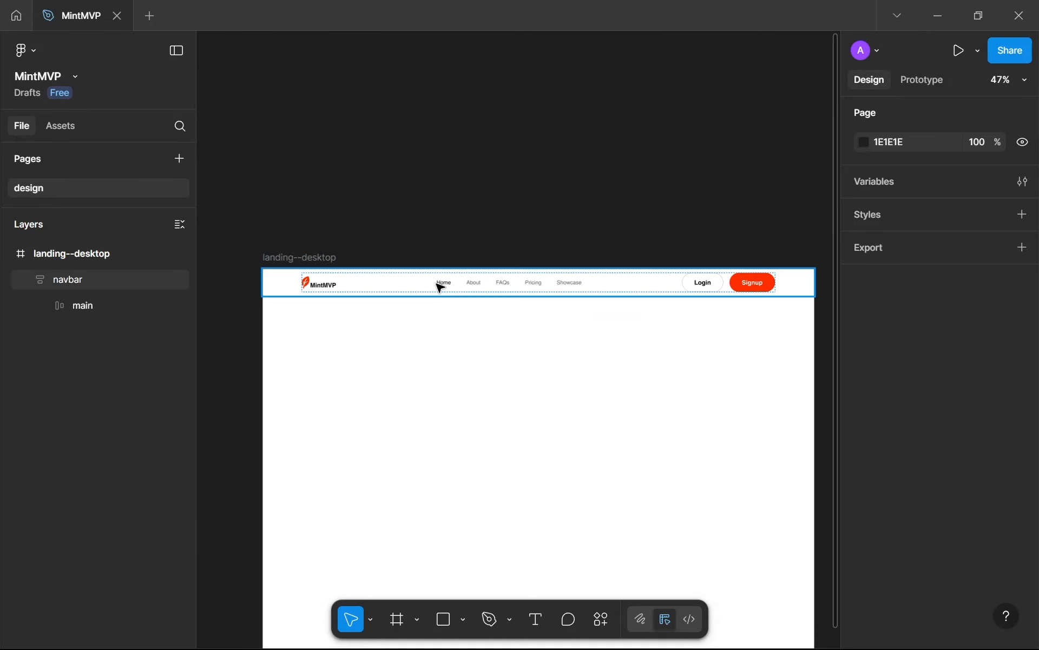
click(583, 293)
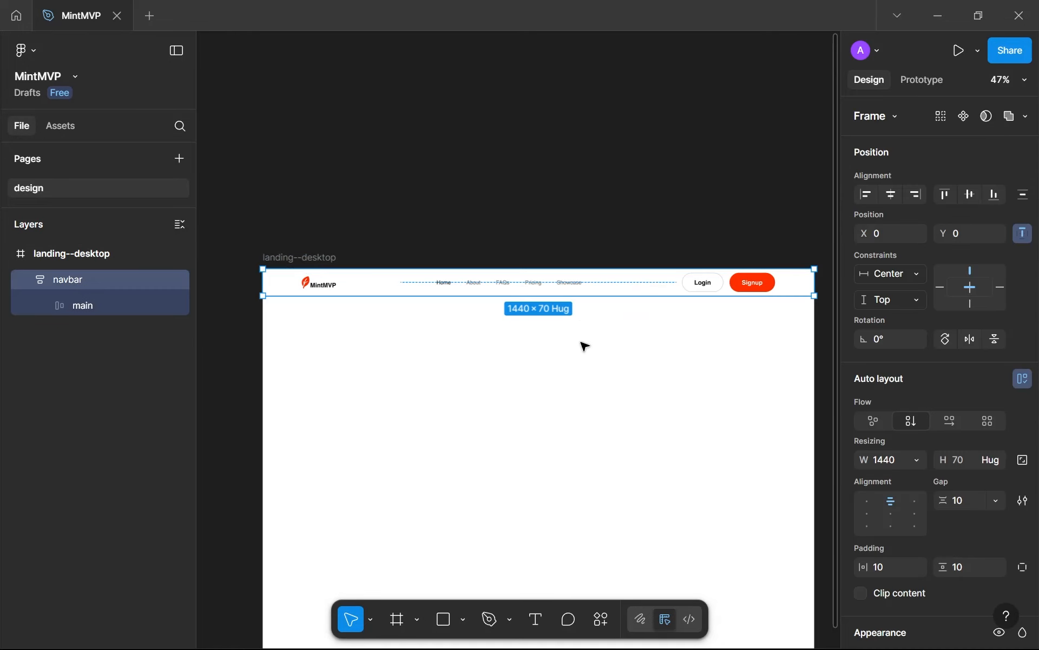
click(954, 508)
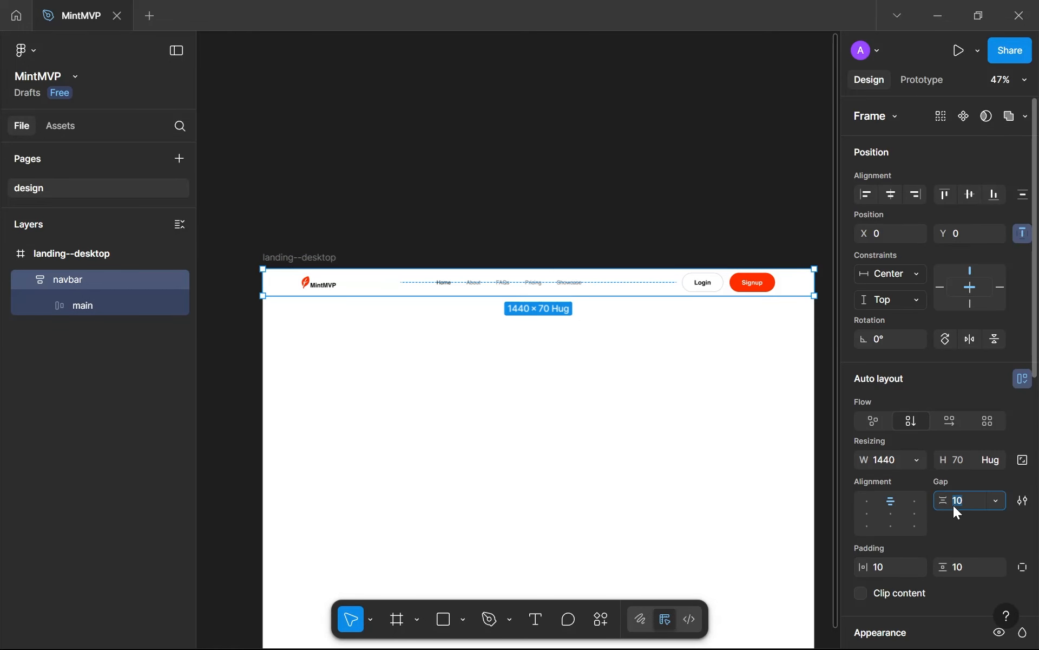
text(0)
Set the navbar's horizontal padding to 0 and its vertical padding to 16, and inspect the spacing around the Login button
click(883, 569)
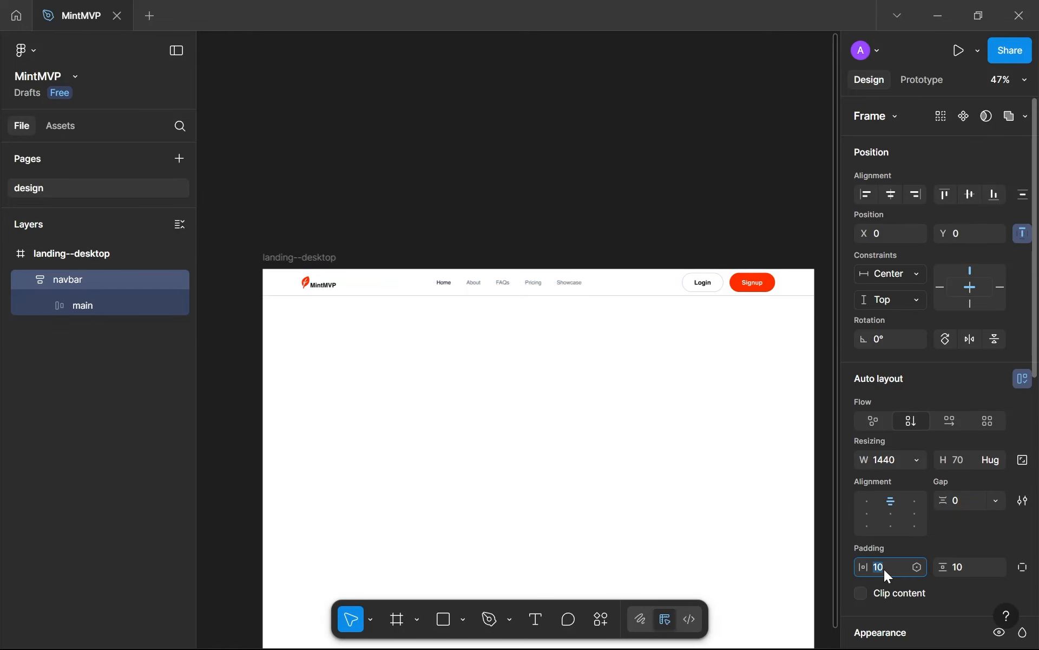
text(0)
click(962, 561)
text(16)
key(Return)
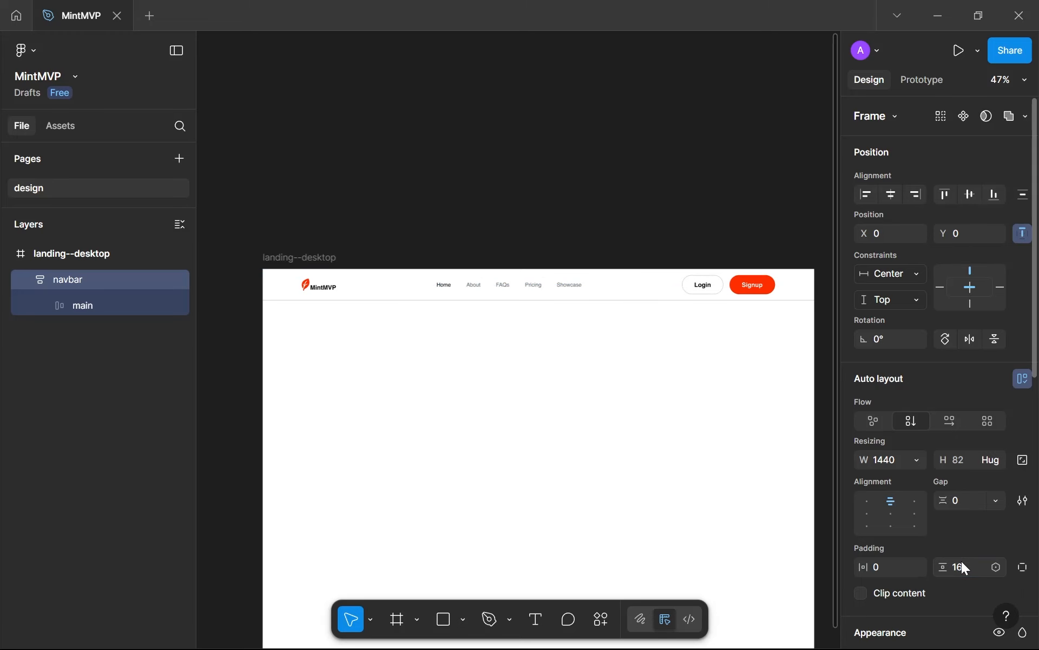
click(684, 420)
scroll(682, 271, up, 5)
scroll(704, 314, up, 5)
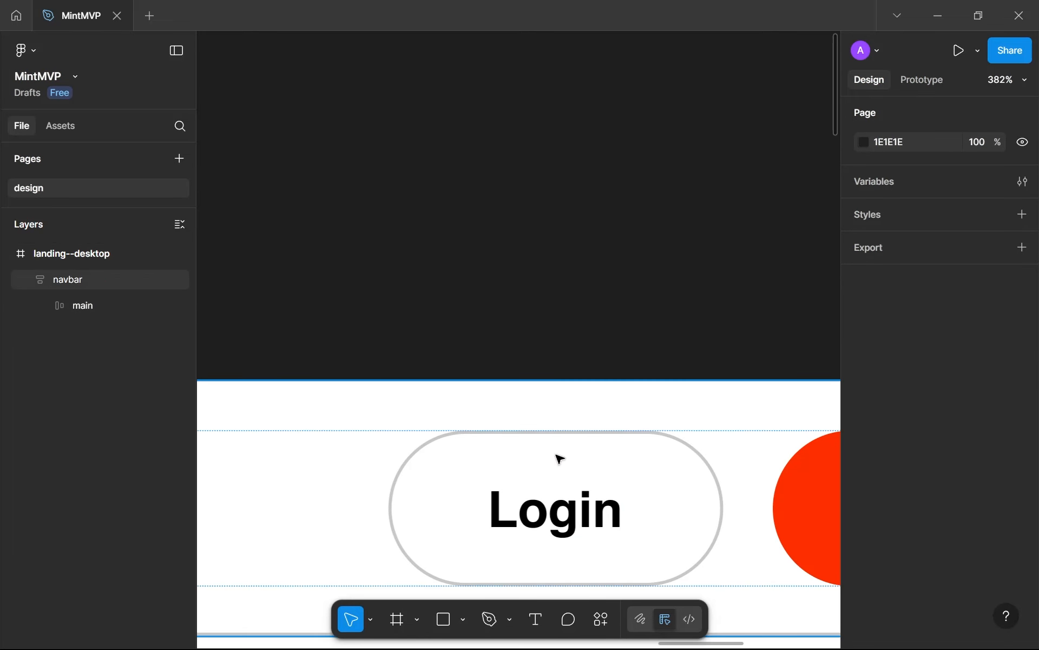
scroll(560, 459, down, 8)
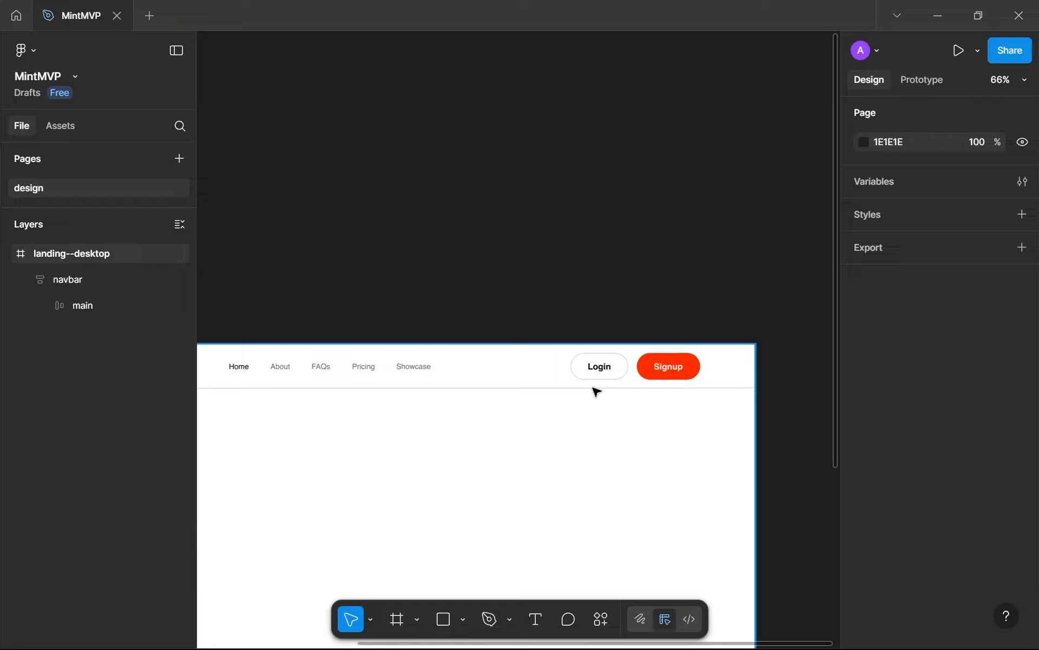
scroll(596, 390, down, 3)
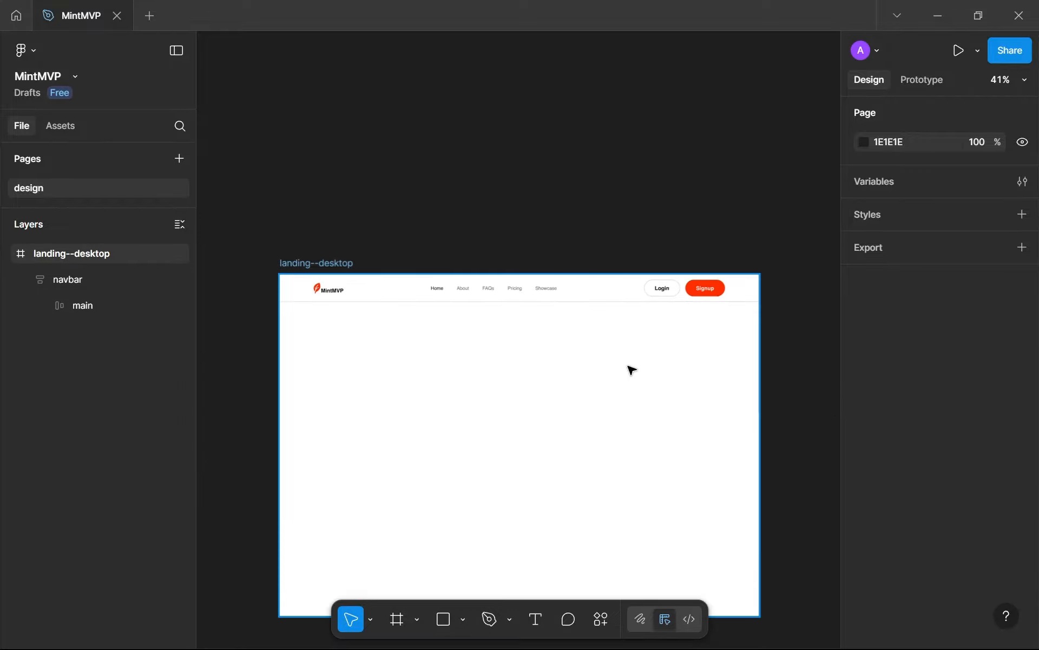
Add a fill to the outer navbar frame and set its colour to FF2F00
click(586, 291)
scroll(596, 290, up, 5)
scroll(561, 367, up, 5)
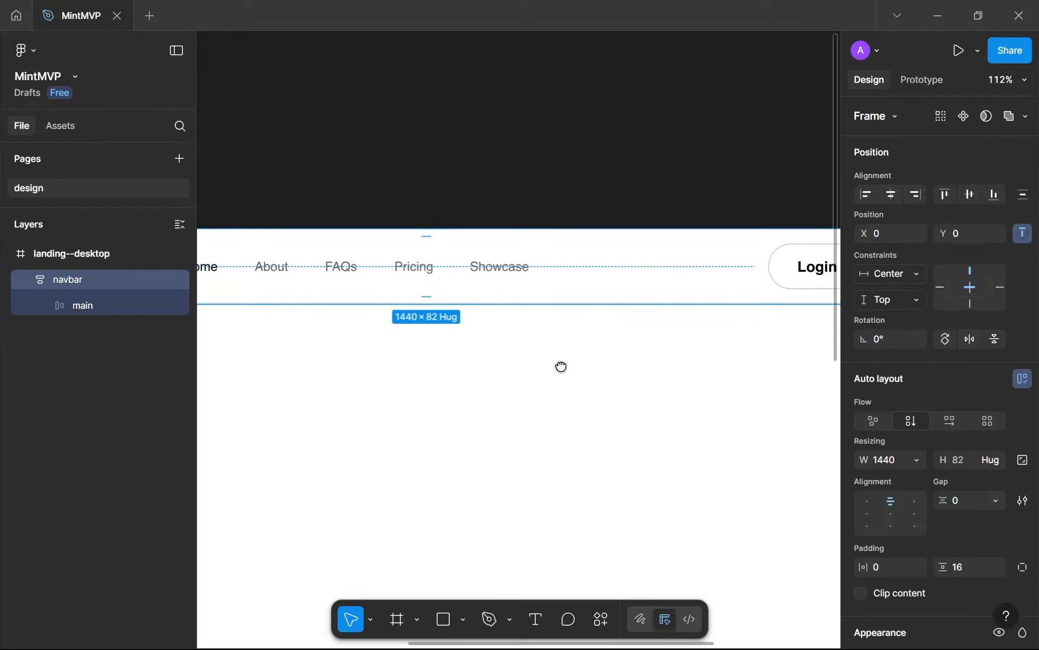
scroll(867, 526, down, 5)
scroll(866, 525, down, 3)
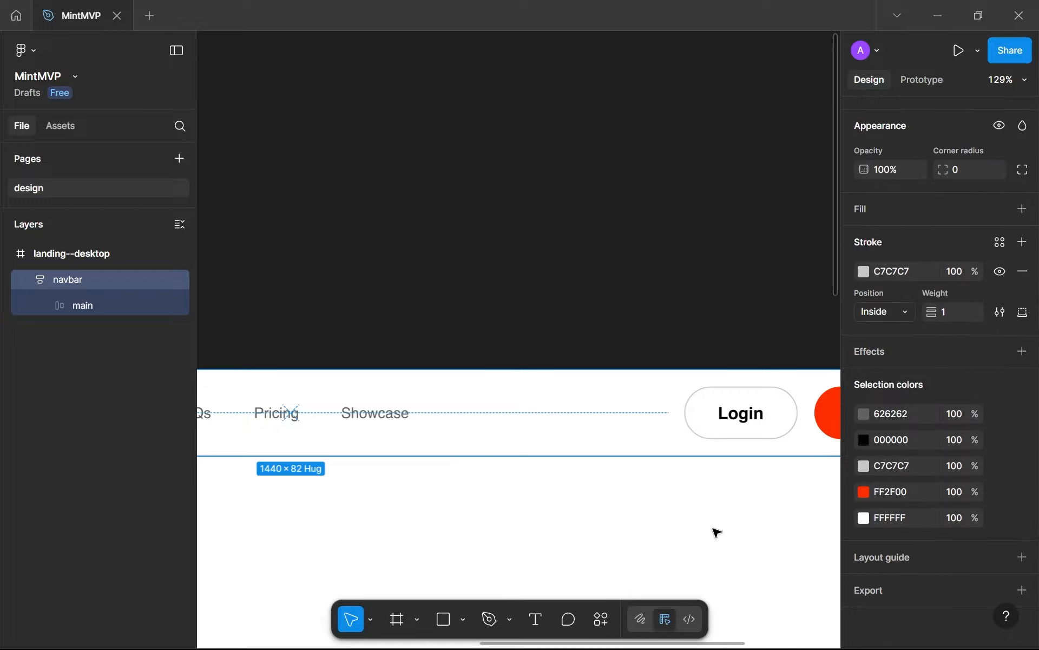
scroll(717, 531, down, 6)
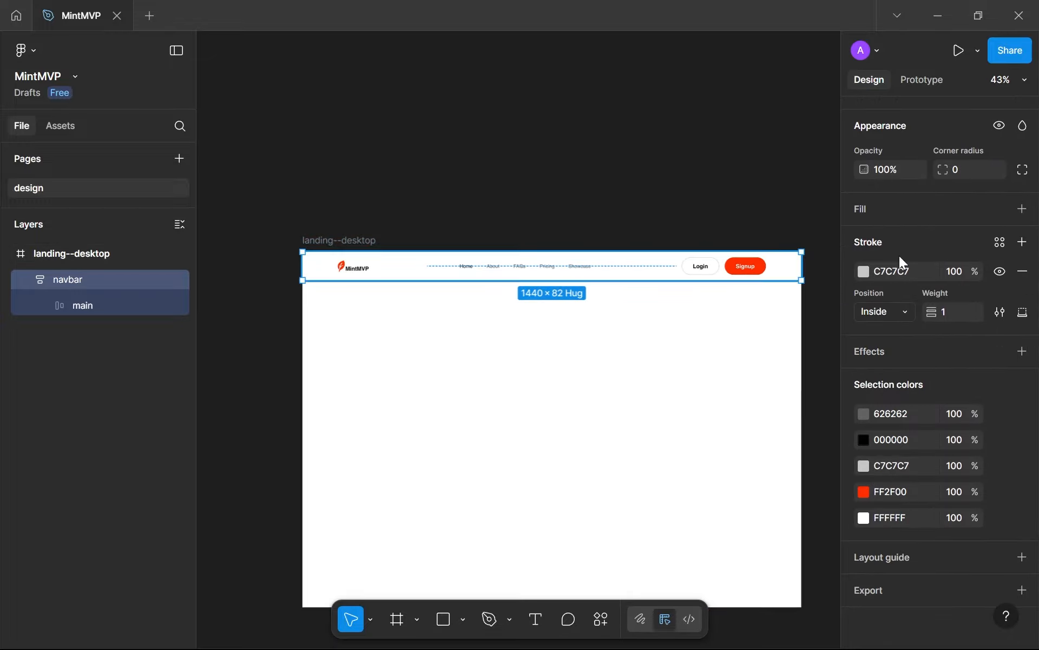
click(1022, 209)
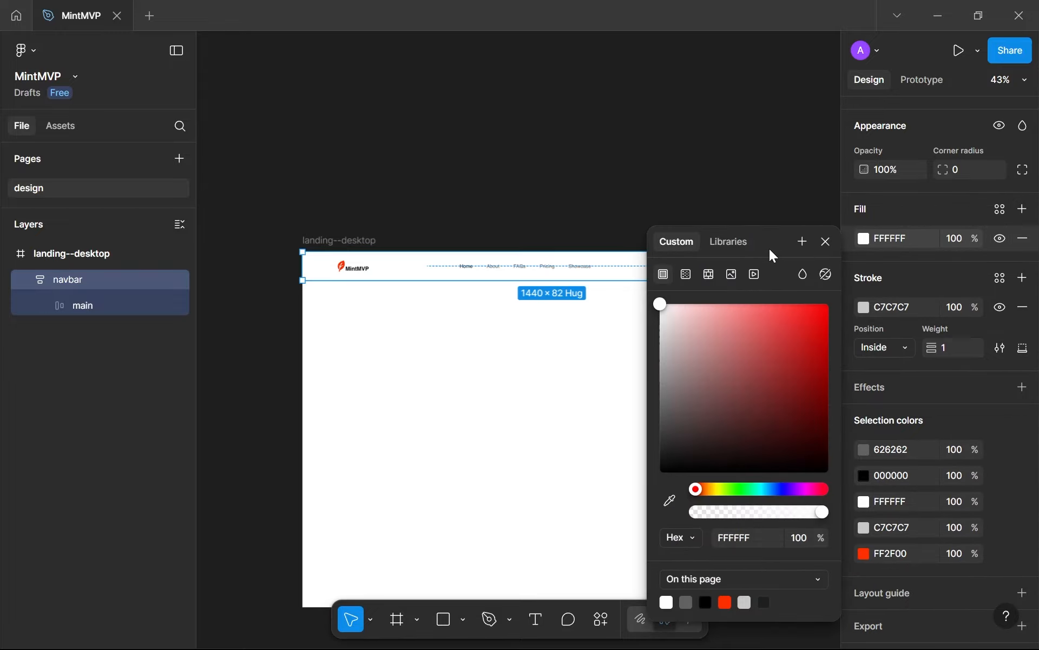
drag(769, 248, 969, 253)
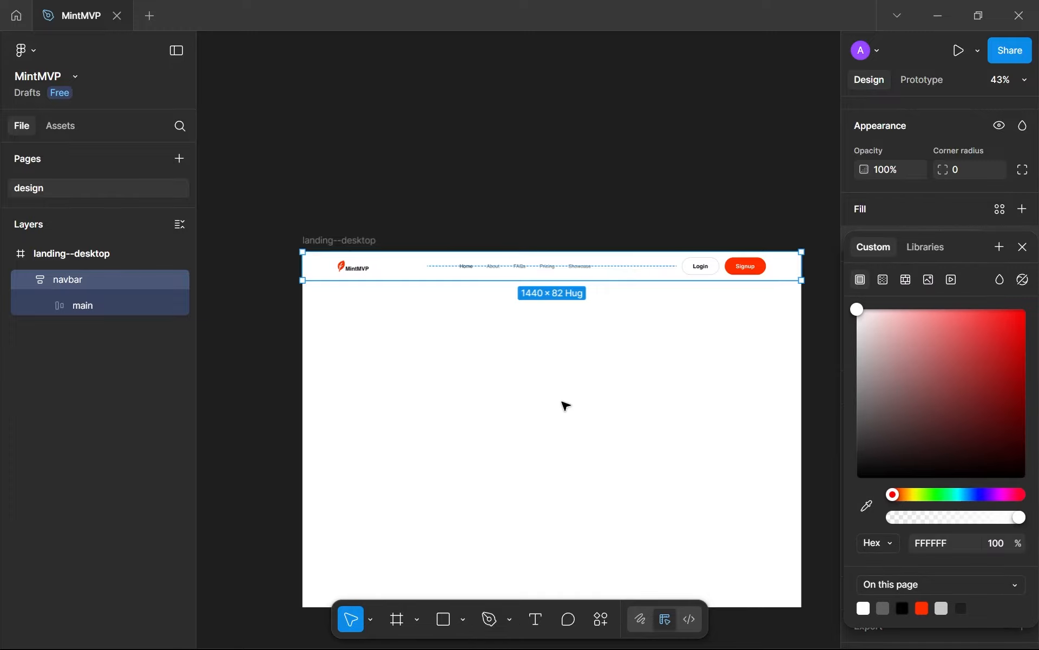
click(922, 607)
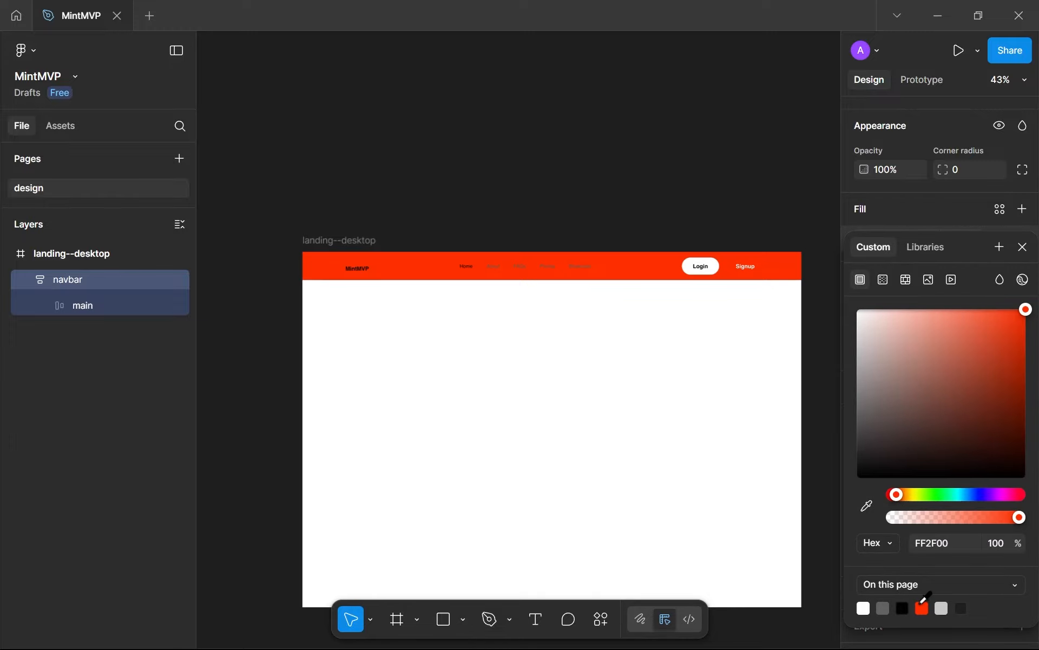
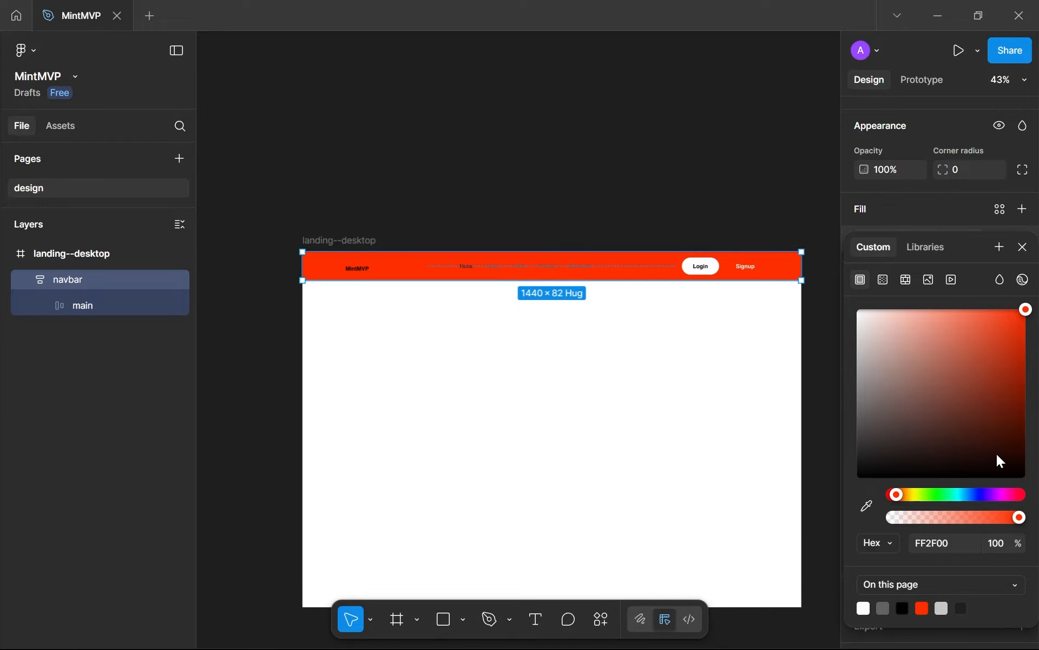
Try out dark brown, purple, crimson and semi-transparent yellow shades for the navbar's fill
mouse_move(1010, 460)
mouse_down()
mouse_move(1038, 467)
mouse_move(1026, 448)
mouse_up()
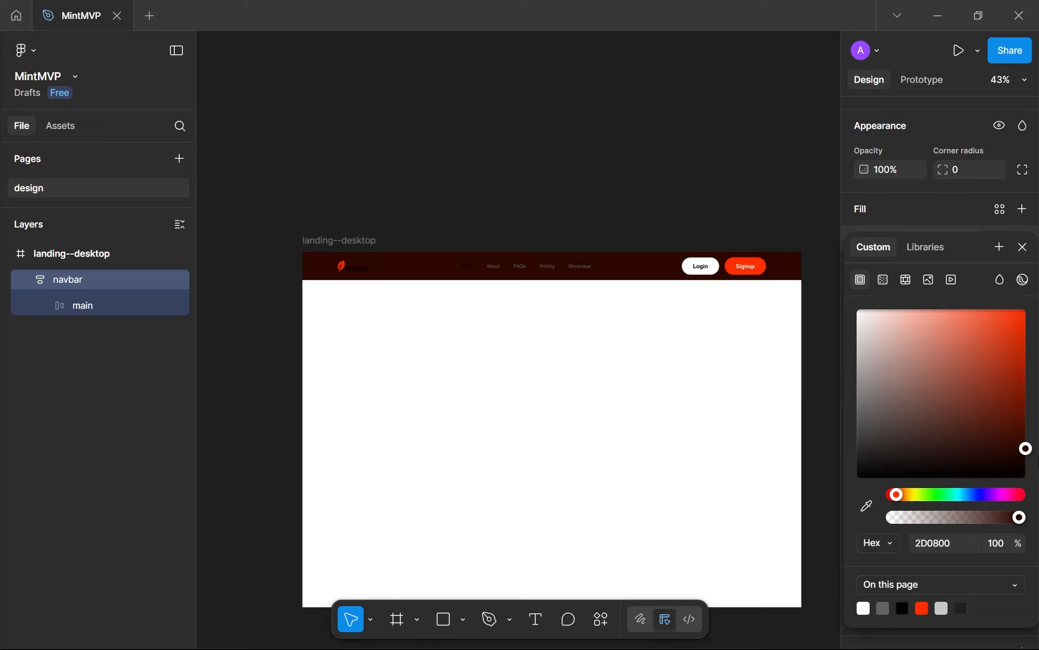
click(1001, 494)
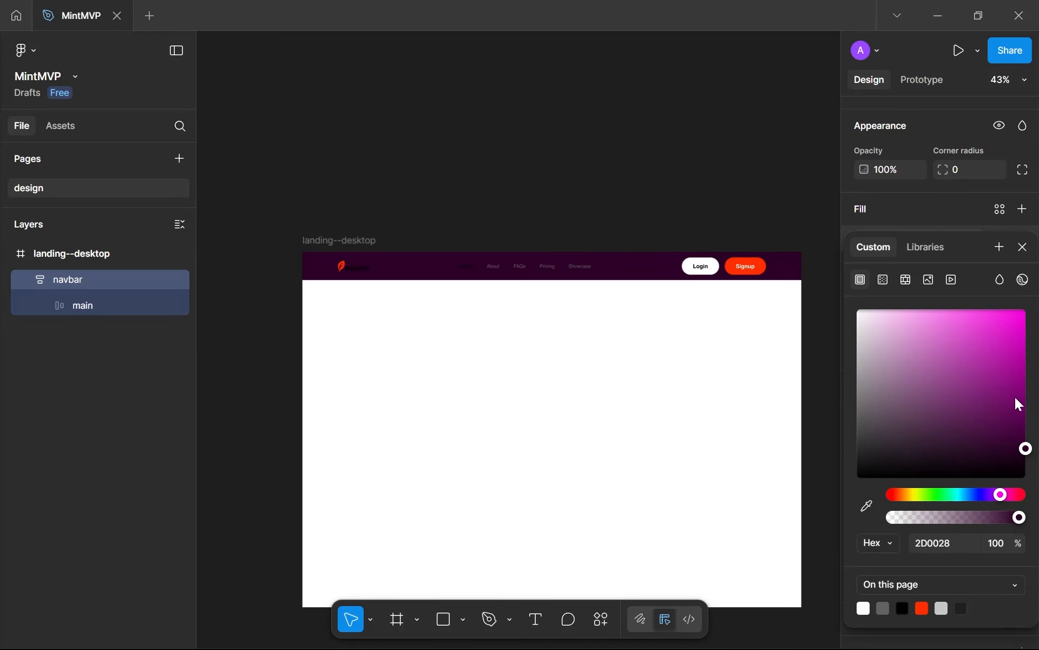
drag(1015, 401, 1026, 307)
drag(1027, 432, 1026, 450)
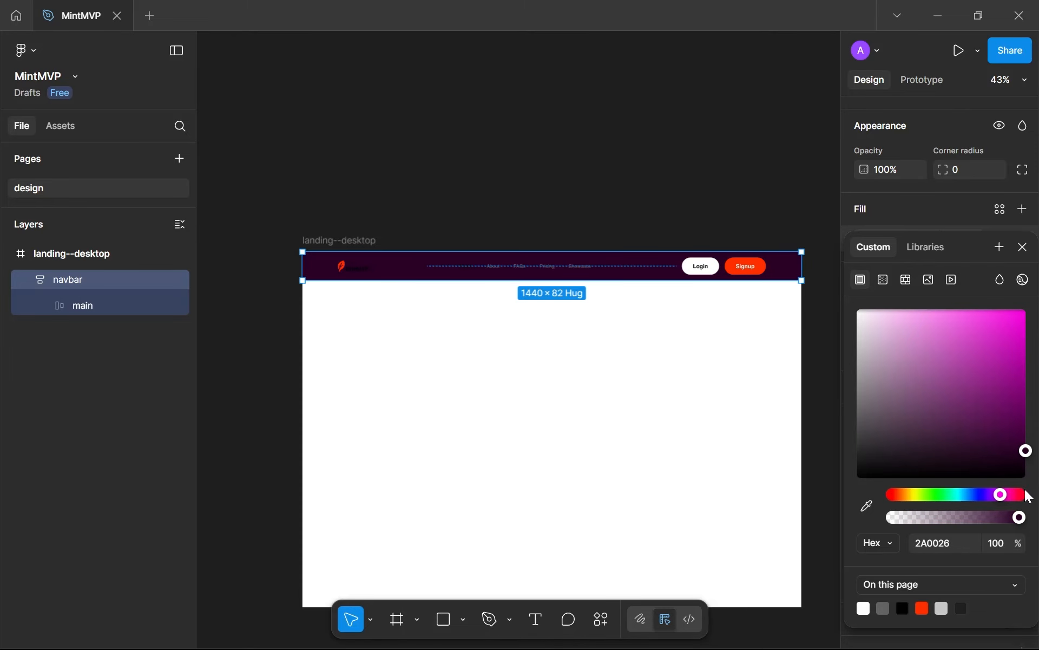
click(1011, 500)
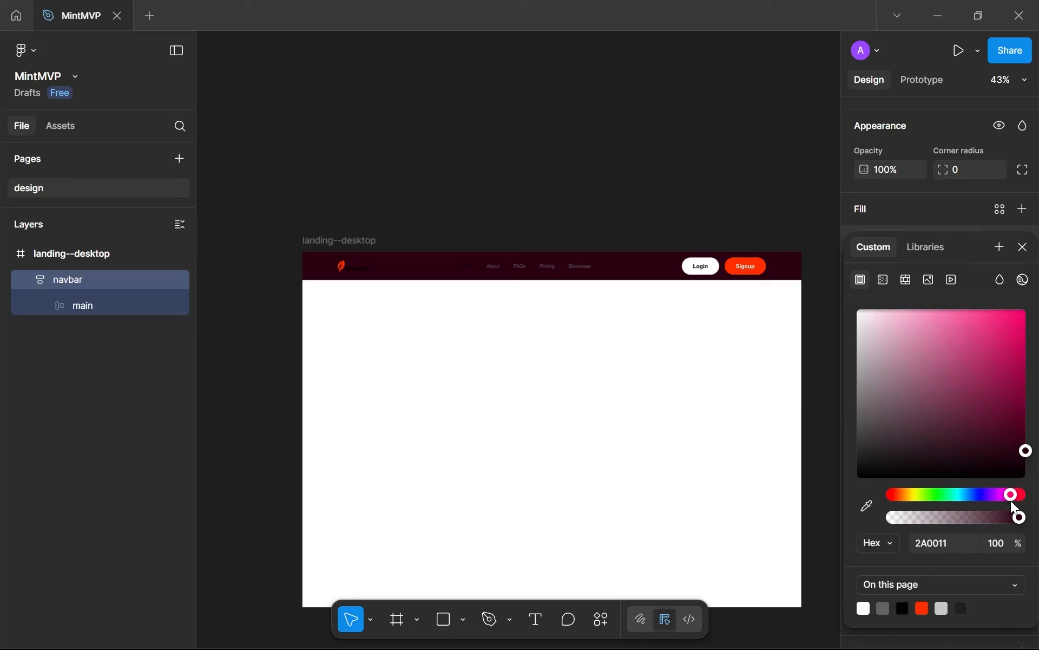
drag(1011, 500, 914, 510)
click(915, 515)
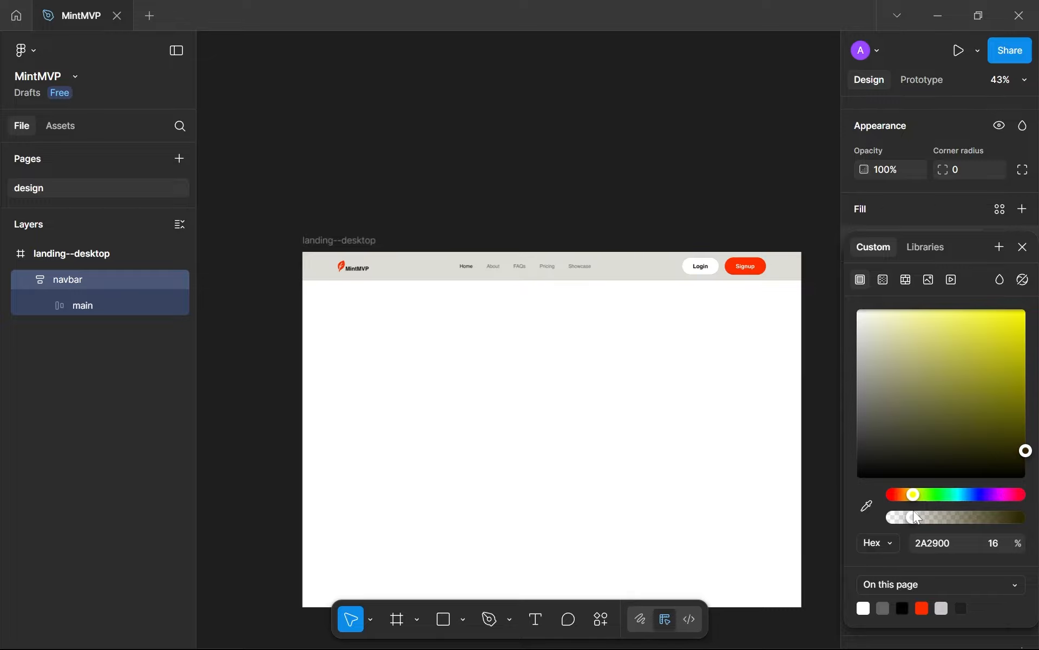
Set the navbar's fill to the FF2F00 page colour and darken it to 1E0600
click(922, 607)
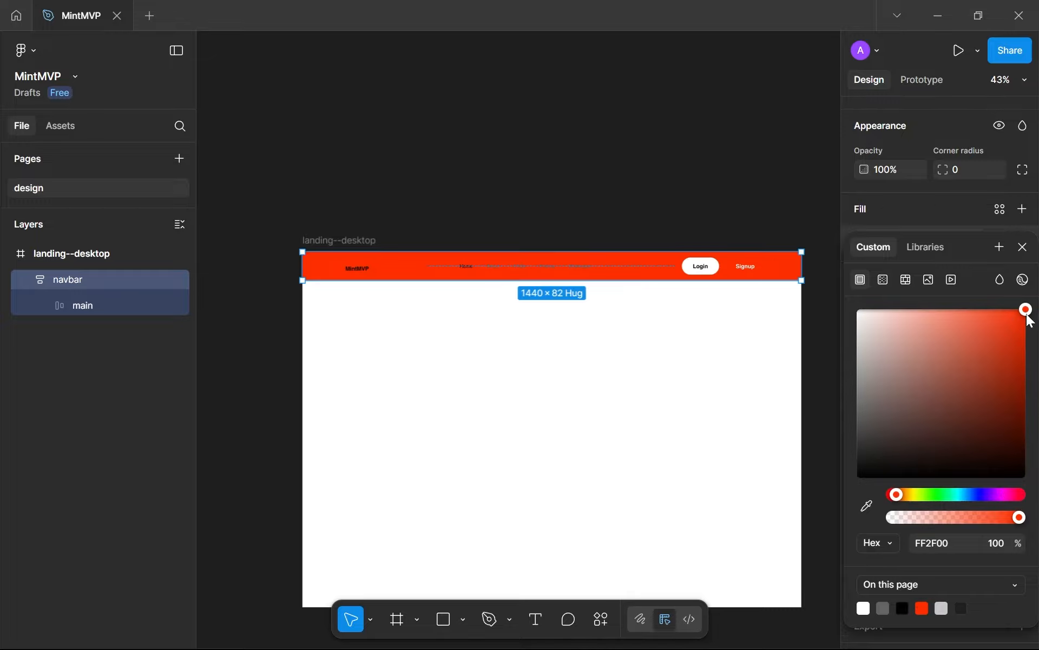
drag(1029, 319, 1037, 471)
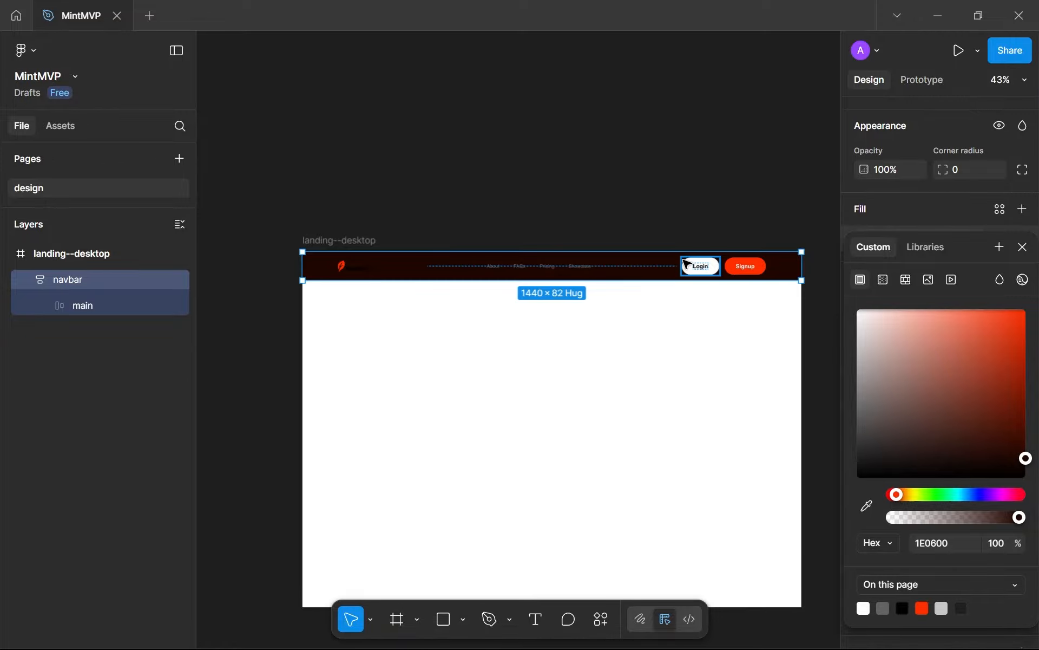
scroll(671, 261, up, 10)
scroll(606, 275, up, 2)
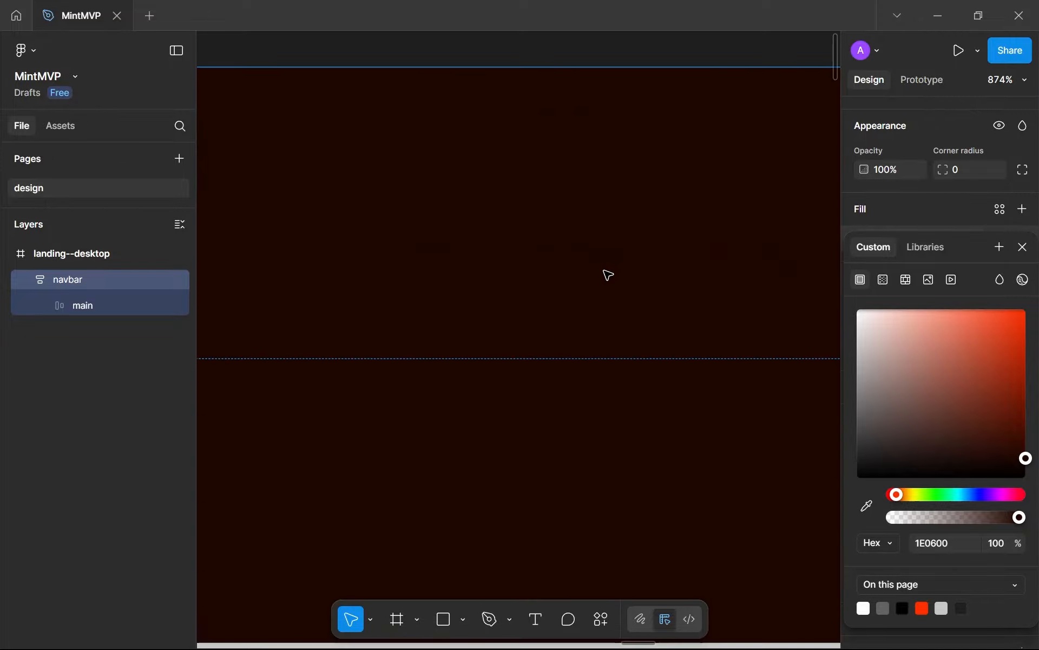
scroll(605, 274, down, 8)
click(559, 380)
scroll(558, 379, down, 3)
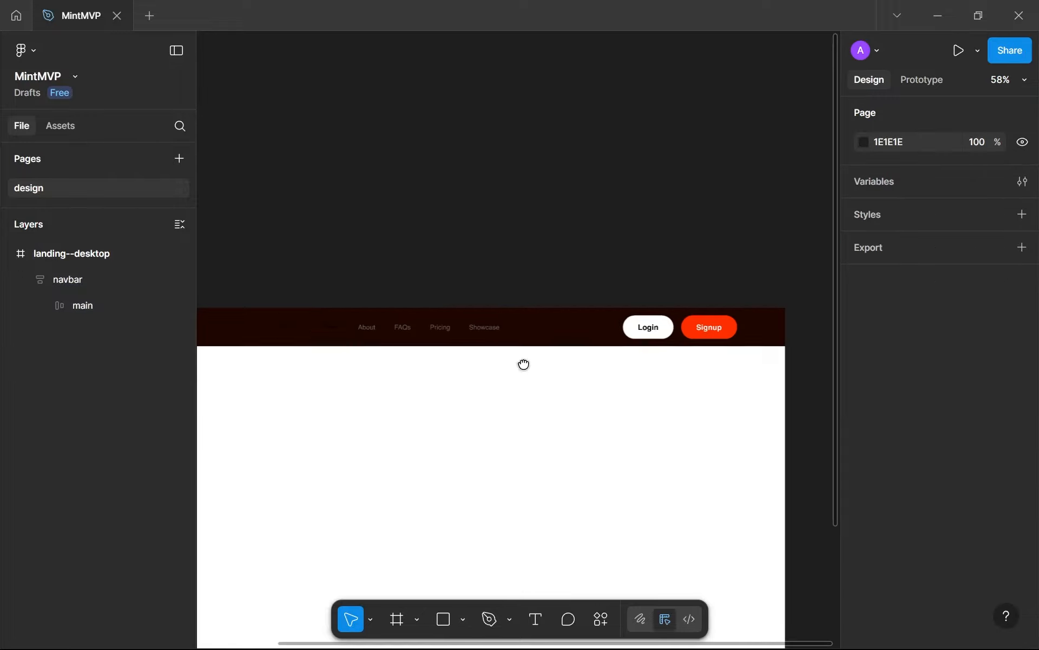
drag(524, 364, 531, 132)
scroll(579, 149, down, 1)
drag(577, 192, 620, 275)
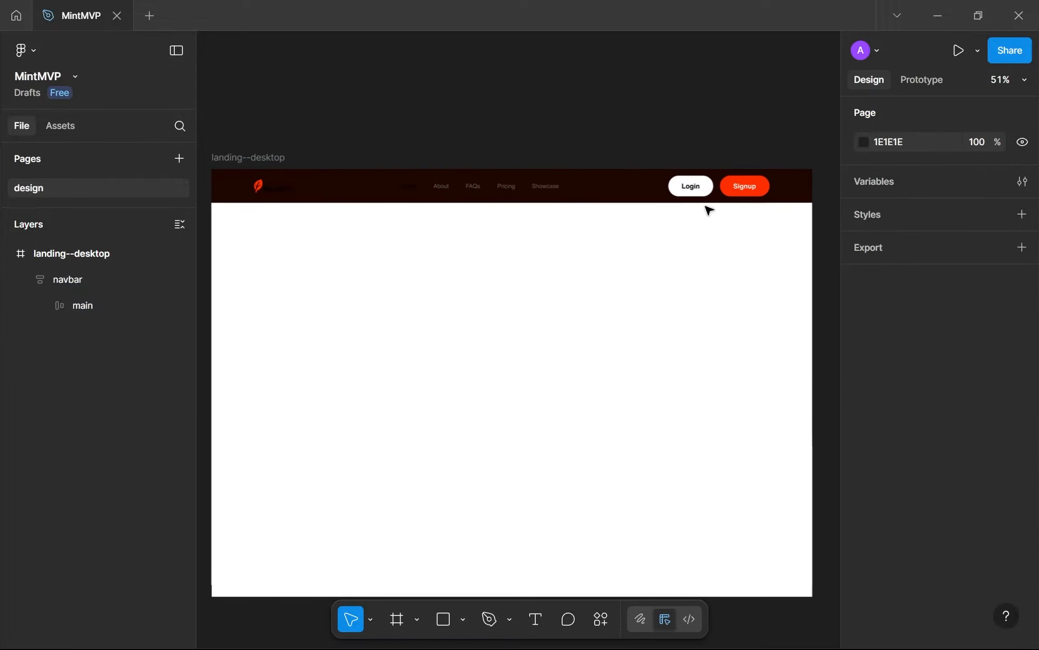
Inspect the FF2F00 selection colour of the ctas frame holding the Login and Signup buttons
scroll(725, 194, up, 3)
double_click(734, 193)
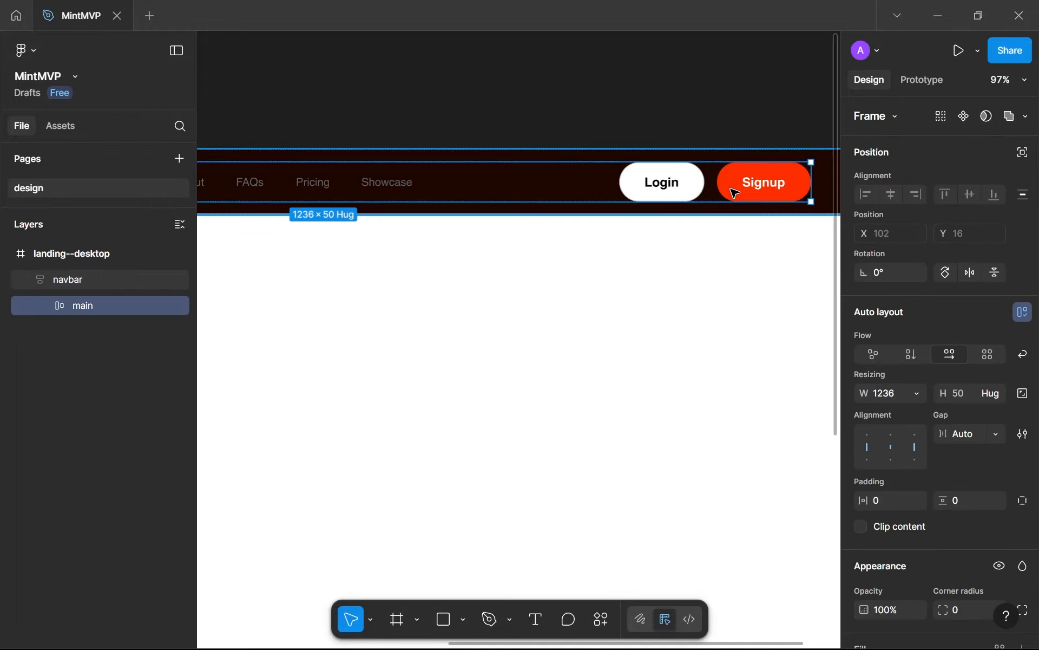
click(758, 194)
scroll(877, 412, down, 5)
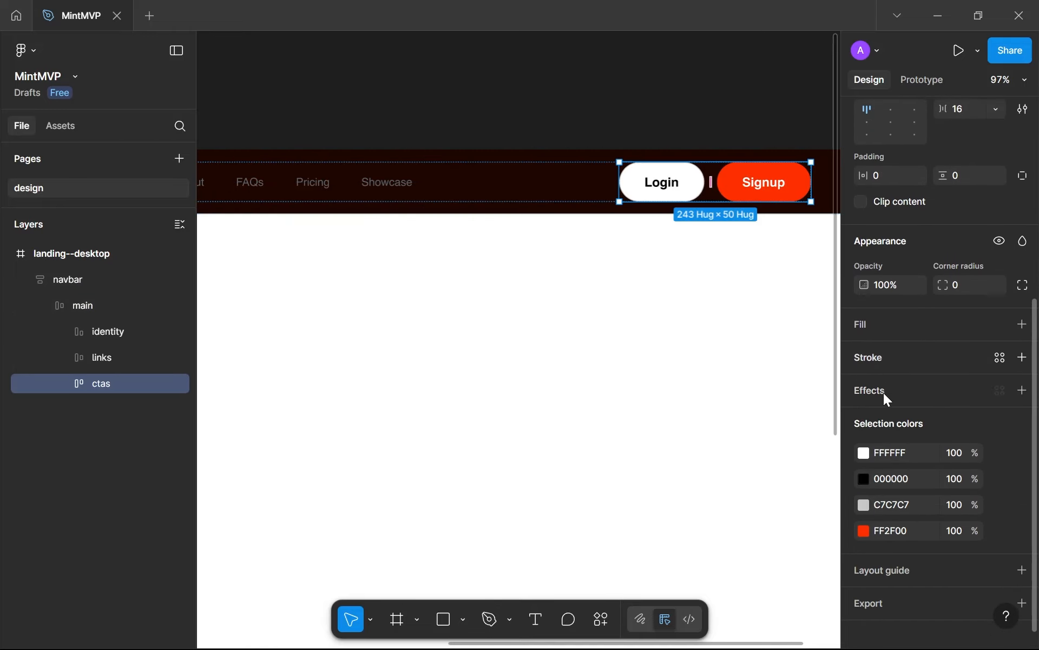
click(866, 535)
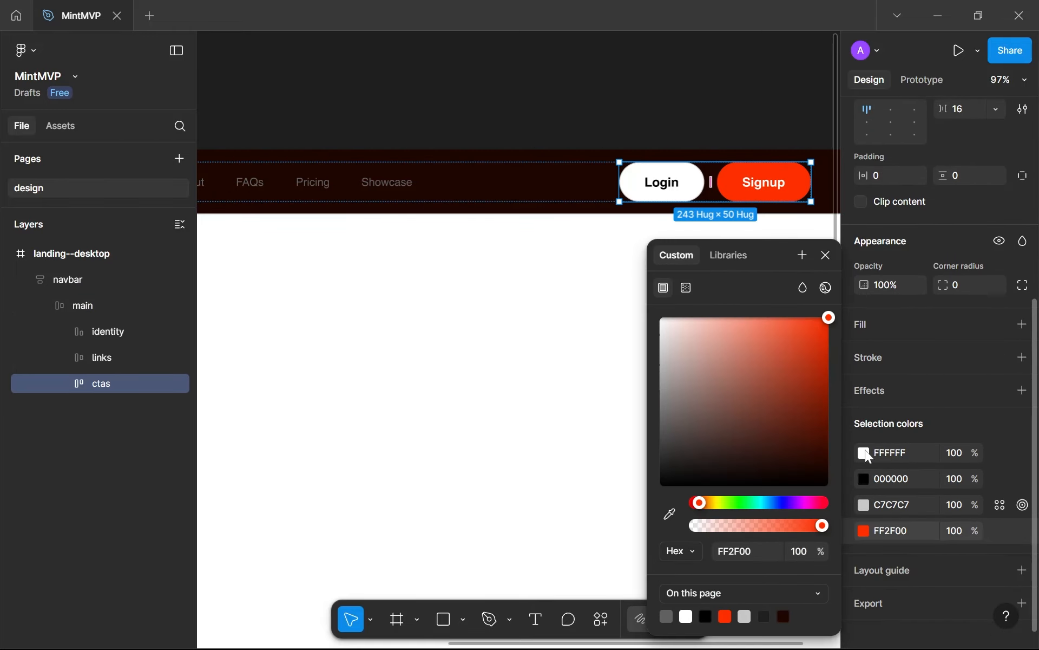
click(864, 533)
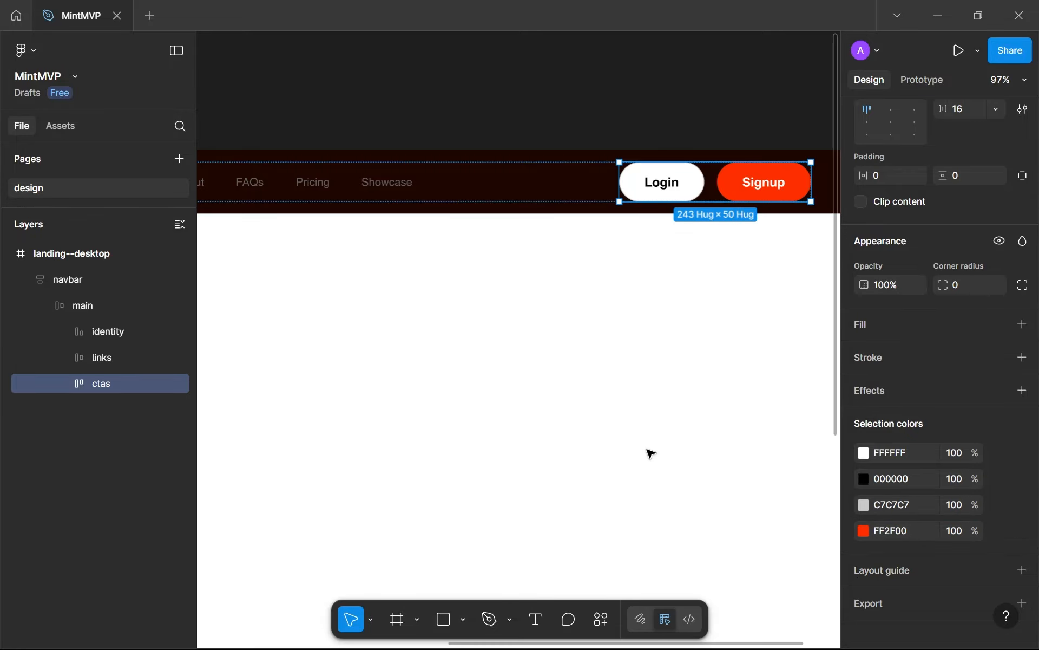
click(433, 347)
Remove the C7C7C7 stroke from the outer navbar frame
scroll(428, 345, down, 3)
scroll(365, 211, left, 5)
scroll(505, 260, up, 6)
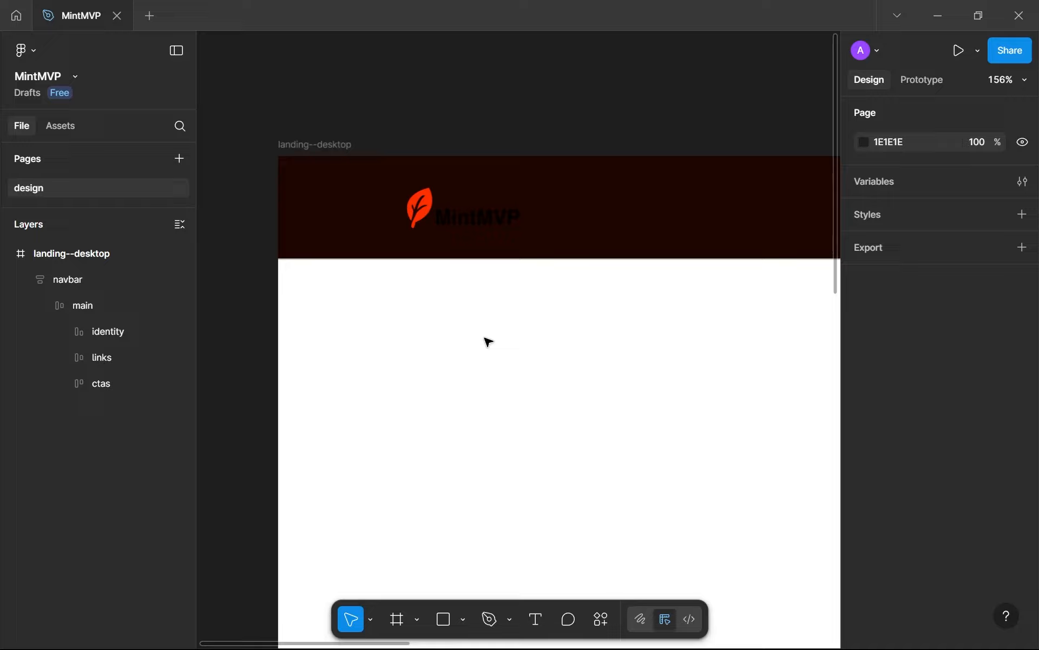
click(592, 235)
scroll(888, 412, down, 6)
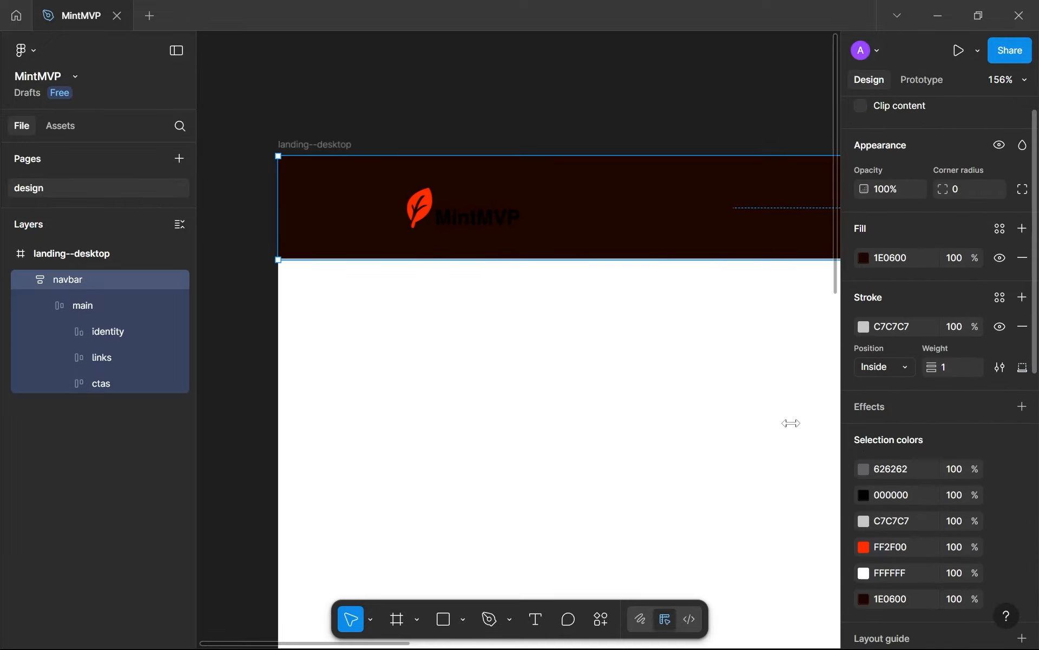
drag(688, 342, 589, 359)
scroll(582, 363, down, 6)
scroll(639, 362, right, 3)
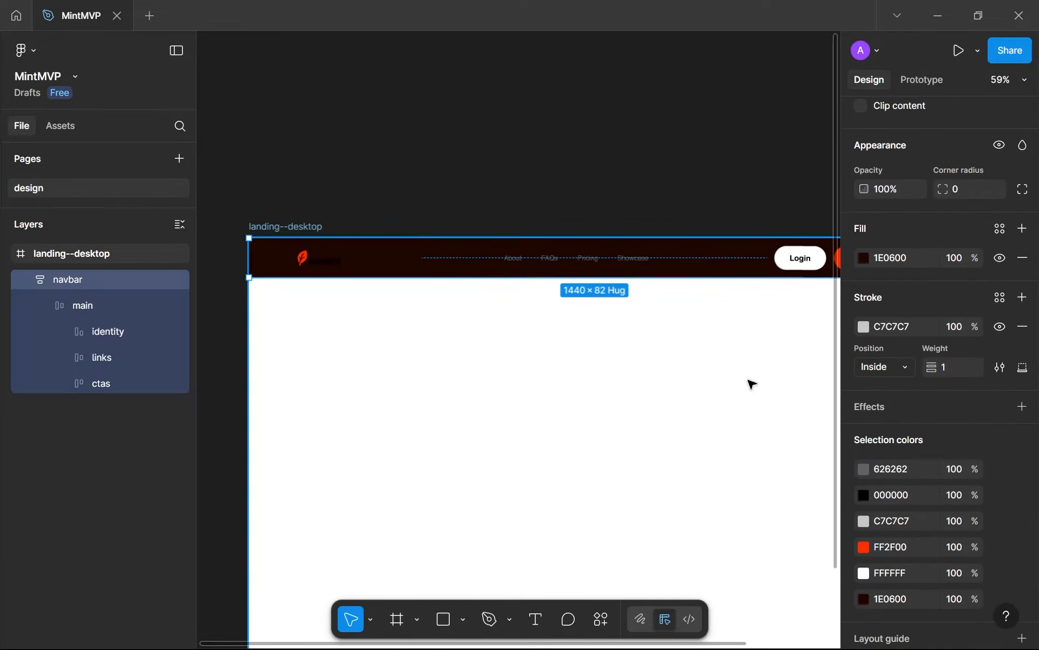
click(1023, 326)
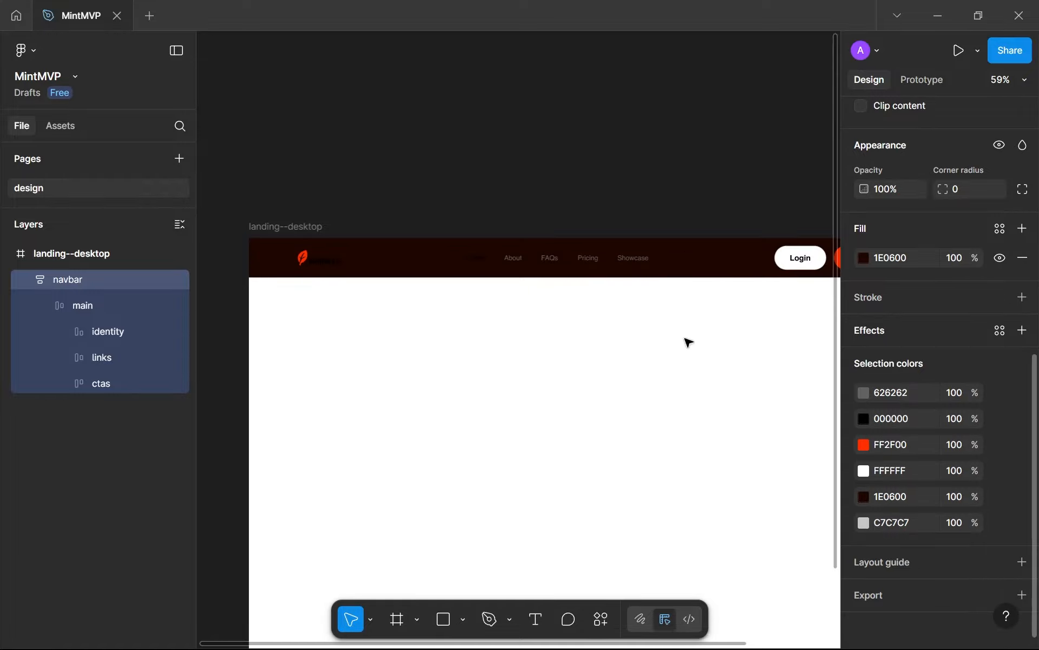
click(649, 355)
scroll(644, 358, down, 3)
scroll(574, 348, up, 2)
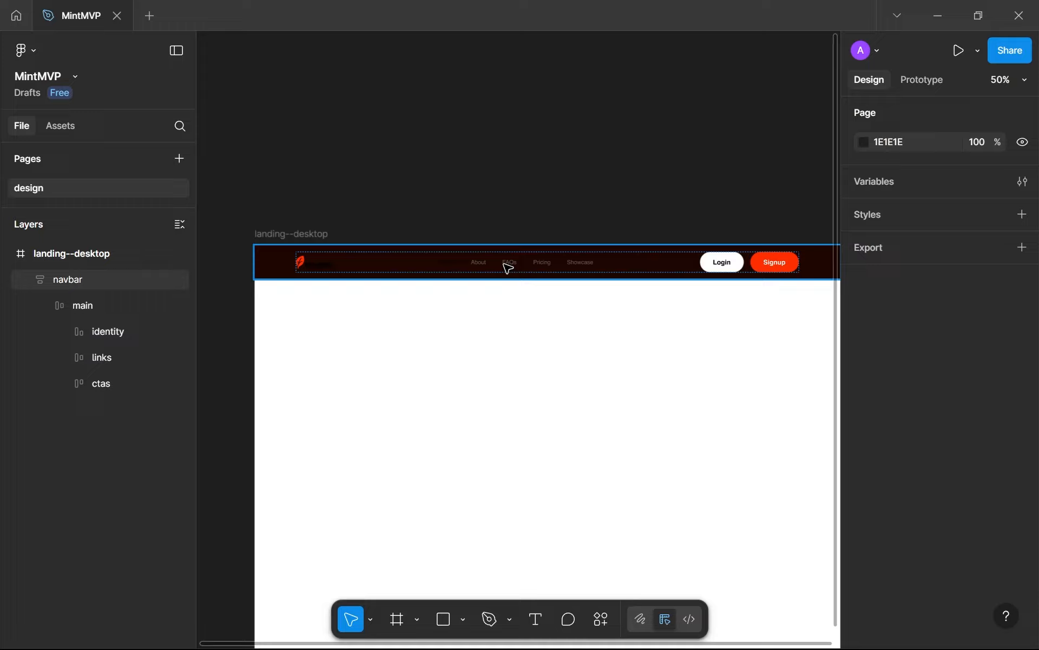
Recolour the black MintMVP wordmark in the identity frame to white FFFFFF
click(505, 267)
scroll(318, 276, up, 3)
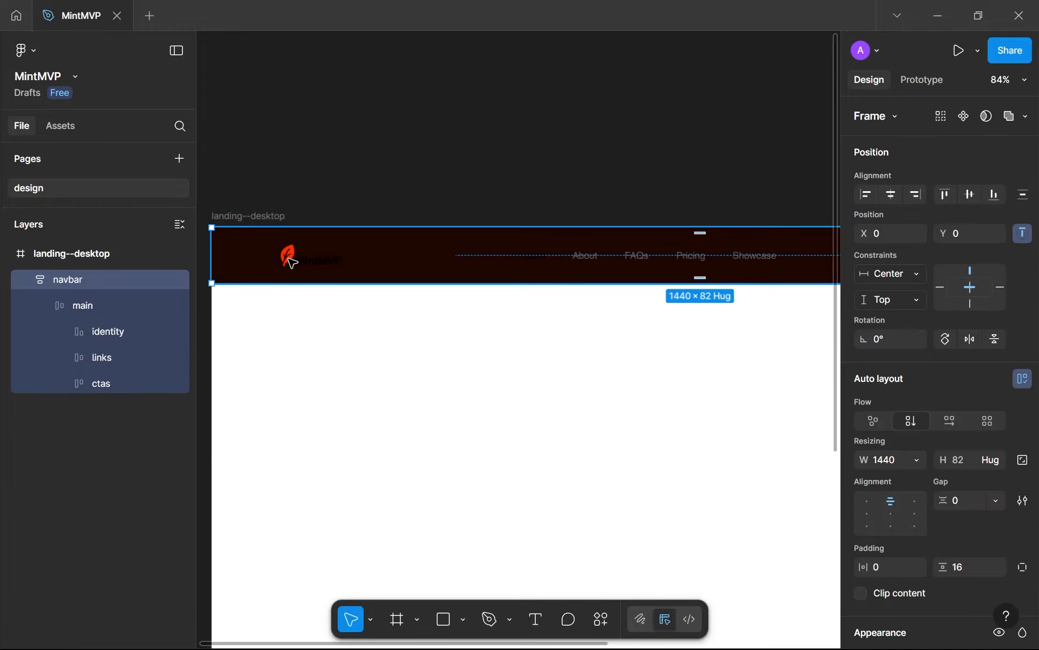
double_click(292, 262)
double_click(309, 262)
scroll(318, 268, up, 3)
drag(320, 269, 495, 335)
scroll(495, 335, up, 2)
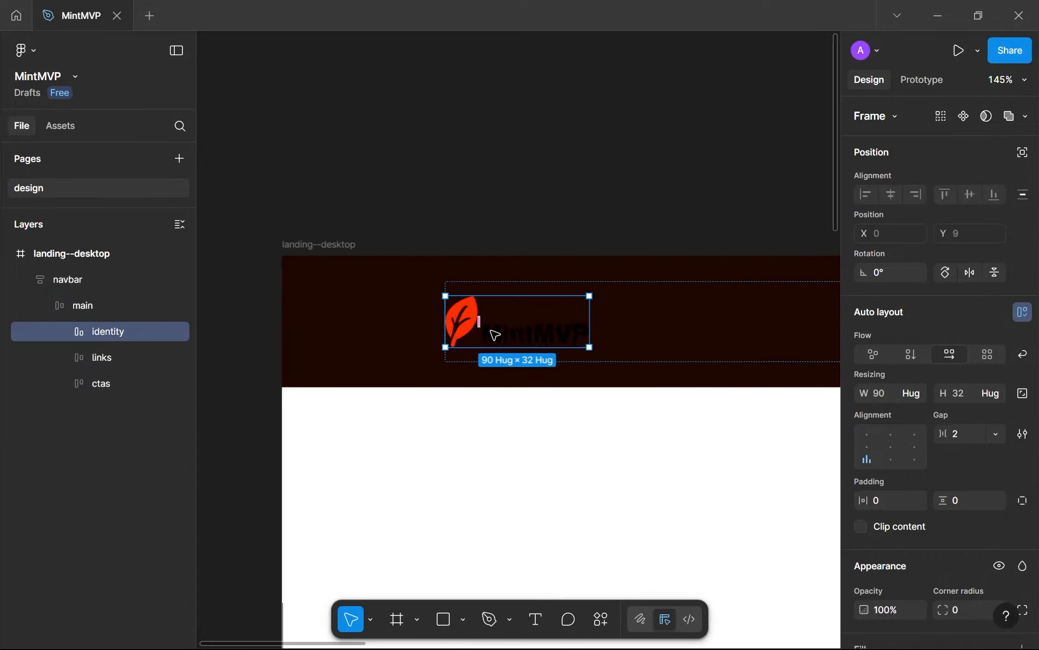
scroll(495, 335, up, 2)
scroll(889, 530, down, 5)
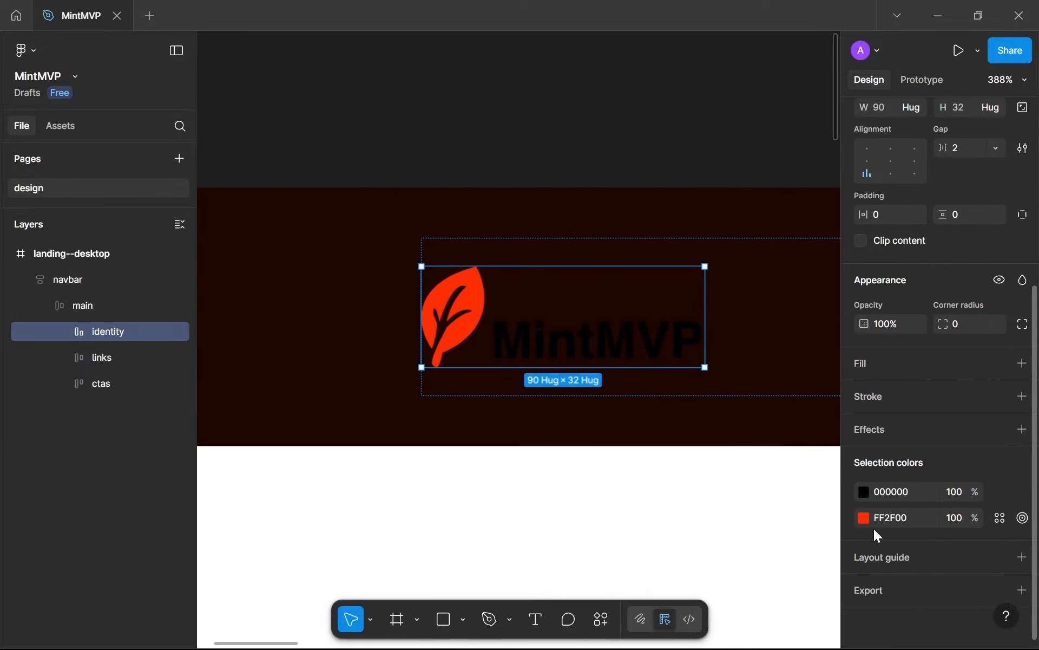
click(864, 493)
drag(748, 388, 336, 154)
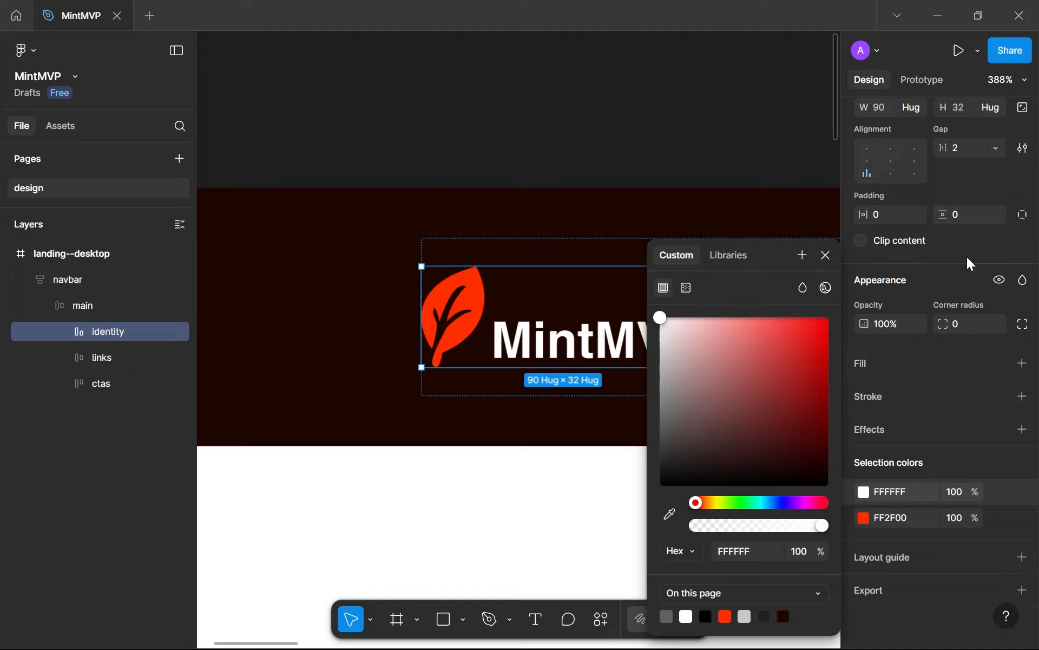
click(826, 255)
Try recolouring the logo's leaf icon to FFFFFF and undo that change
click(863, 492)
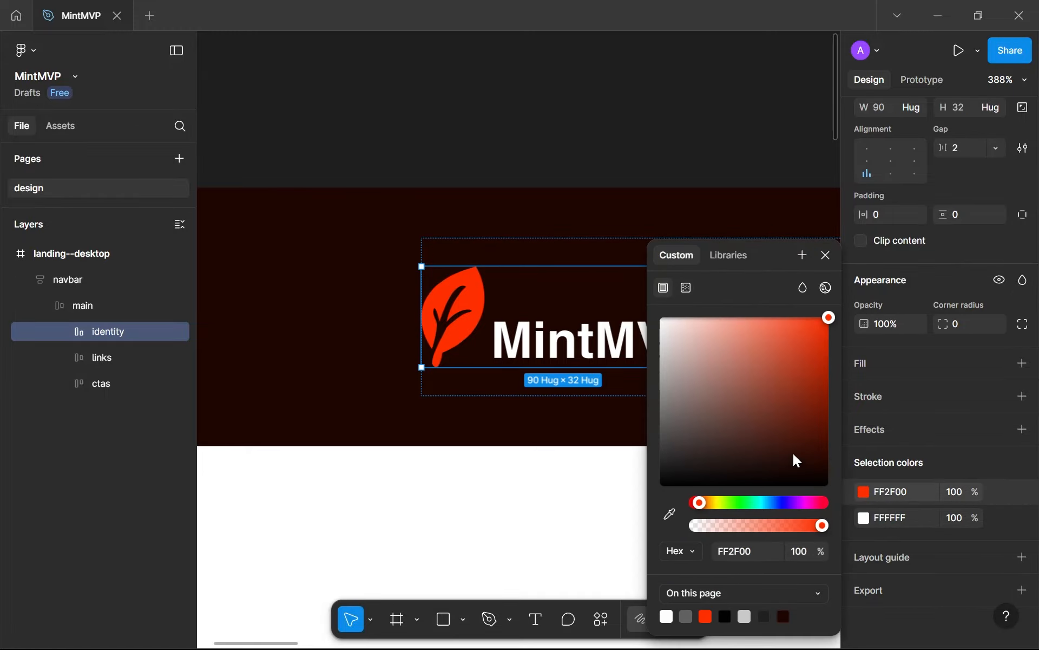
drag(747, 371, 309, 169)
key(ctrl+z)
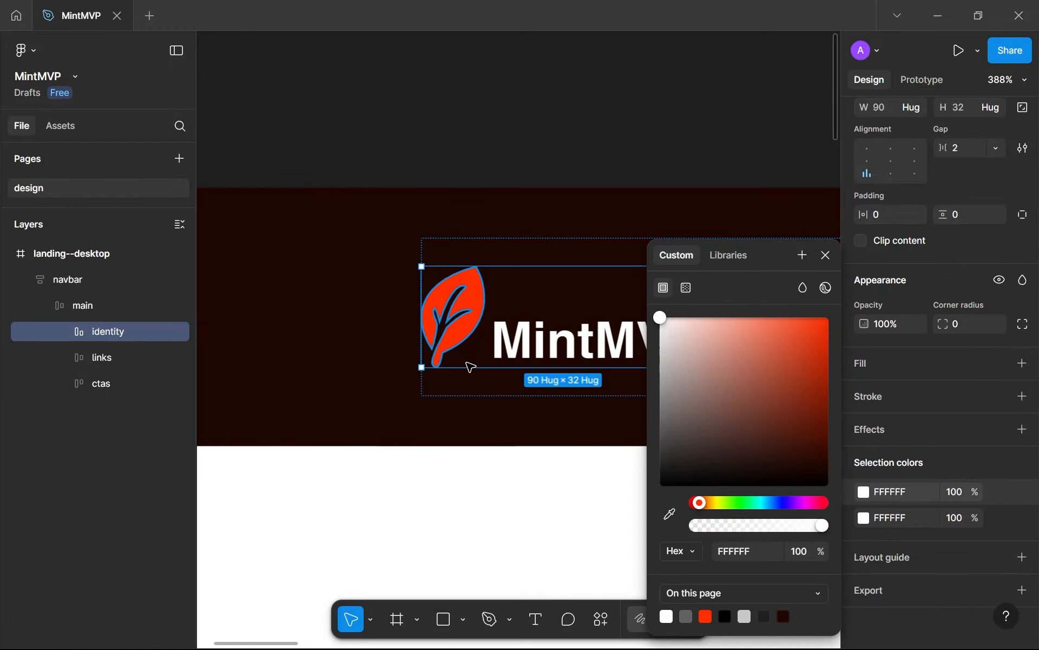
click(466, 477)
Change the black Home link in the navbar's links frame to white FFFFFF
scroll(473, 473, down, 6)
drag(478, 443, 400, 401)
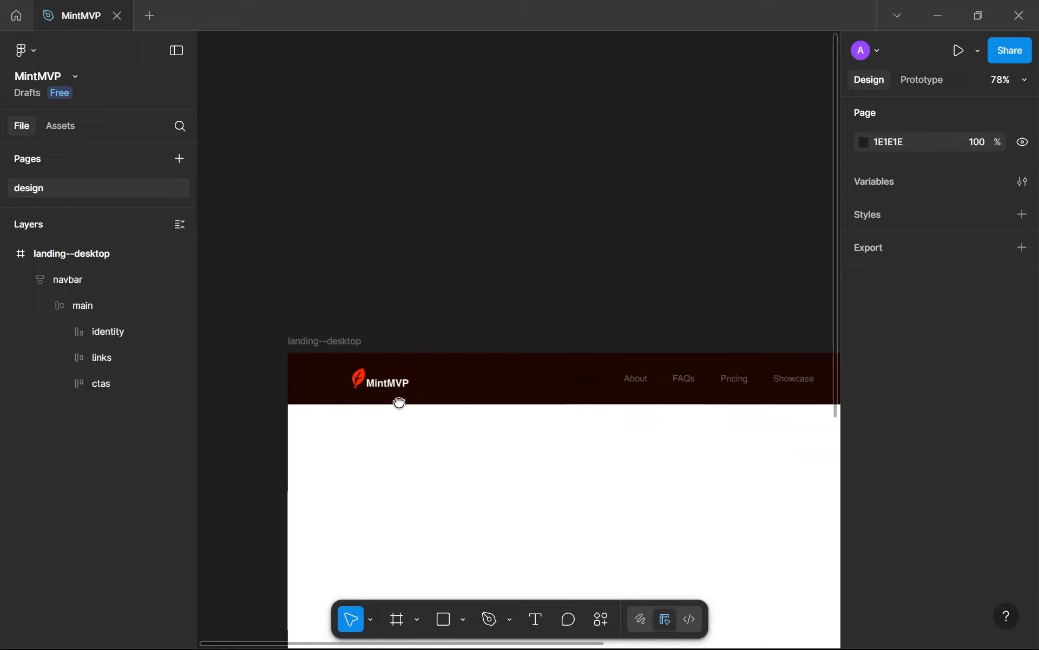
scroll(488, 439, up, 5)
drag(529, 449, 482, 487)
scroll(681, 493, up, 1)
scroll(681, 493, up, 2)
scroll(515, 347, right, 5)
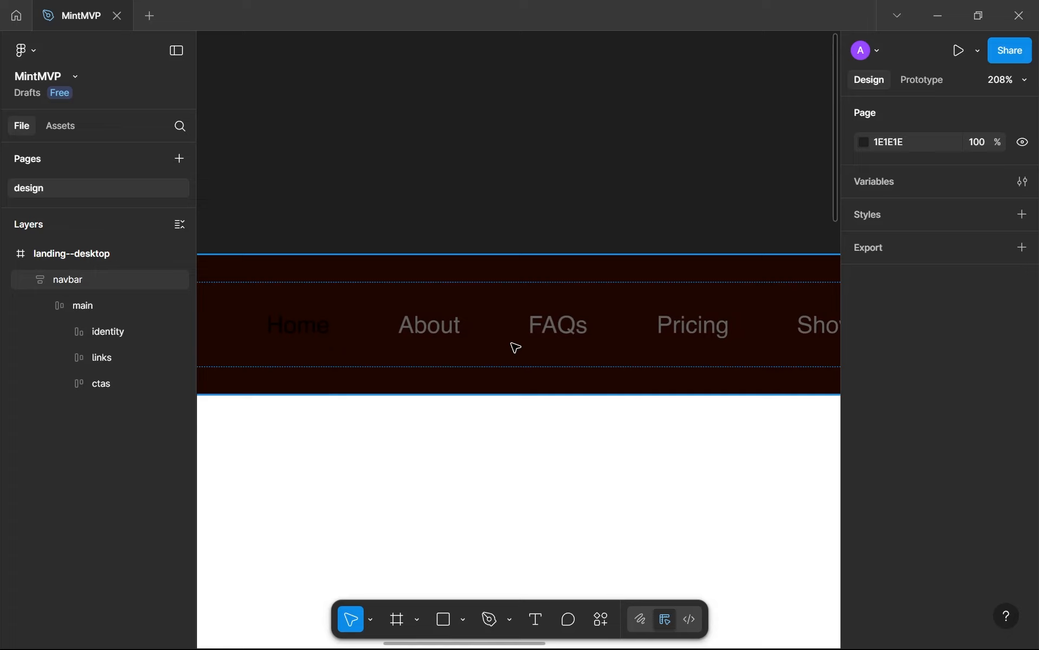
click(519, 336)
scroll(775, 438, down, 1)
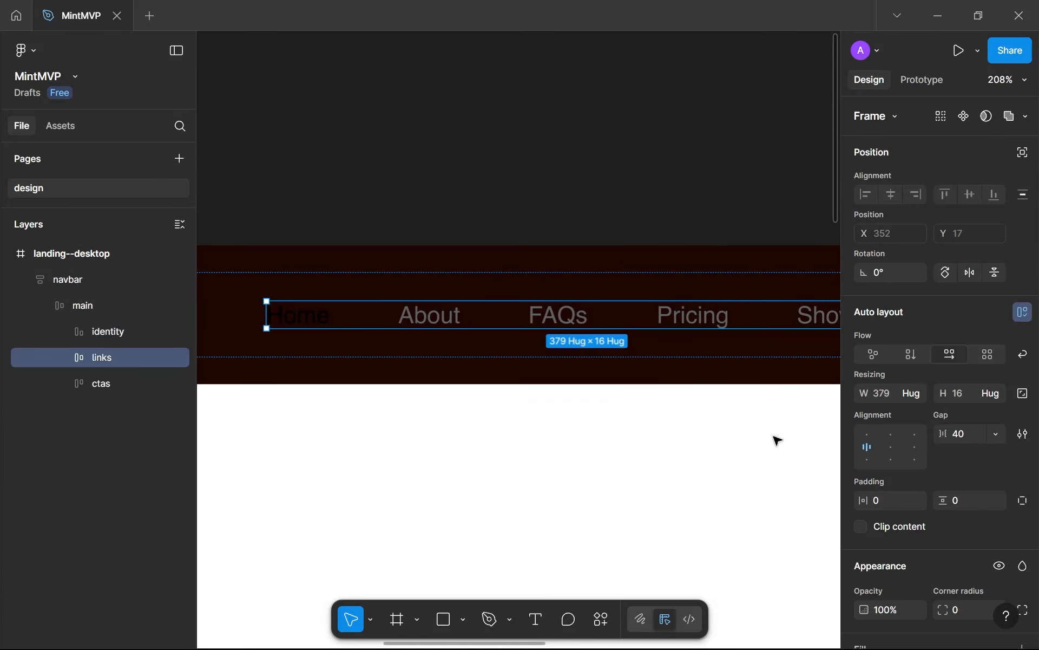
scroll(605, 433, down, 4)
scroll(972, 495, down, 5)
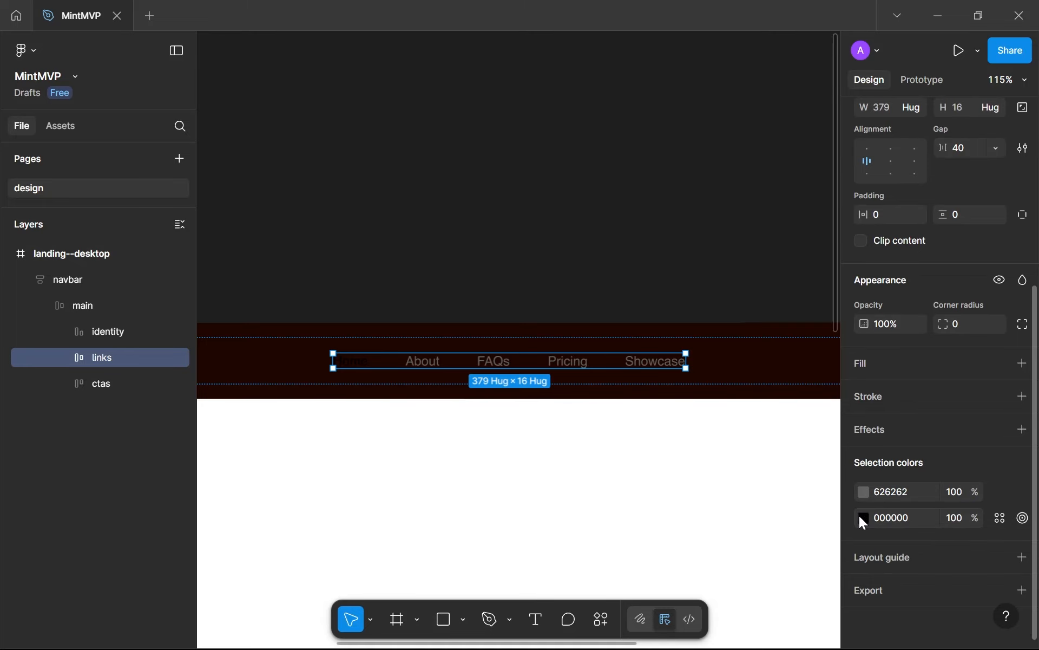
click(860, 516)
drag(764, 389, 259, 60)
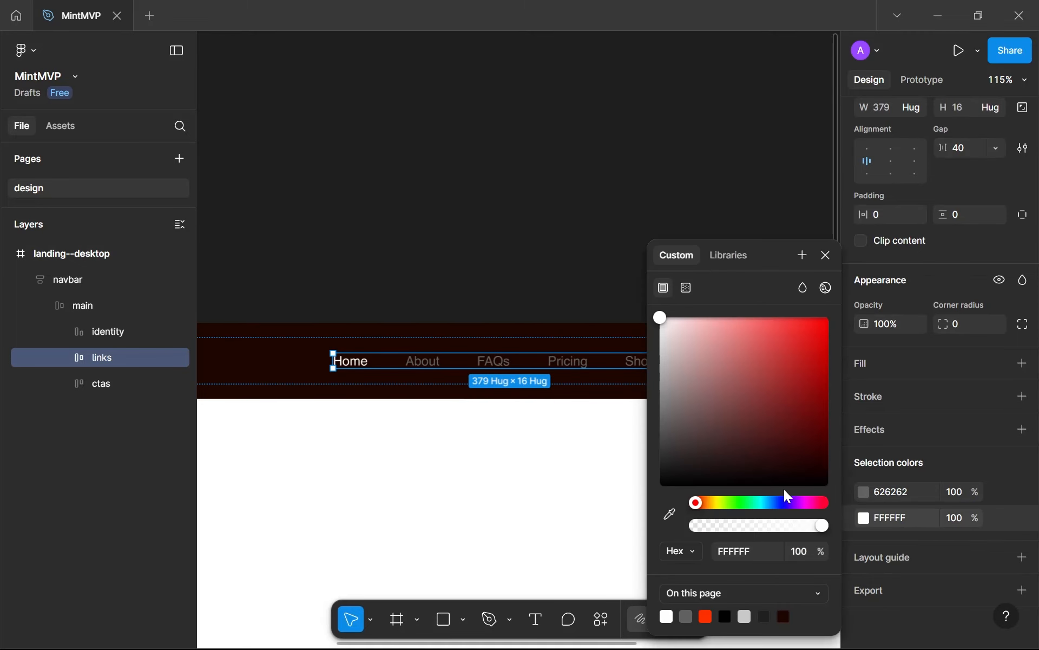
Recolour the grey About, FAQs, Pricing and Showcase links to FFD7CE, a pale tint of the FF2F00 page colour
click(865, 494)
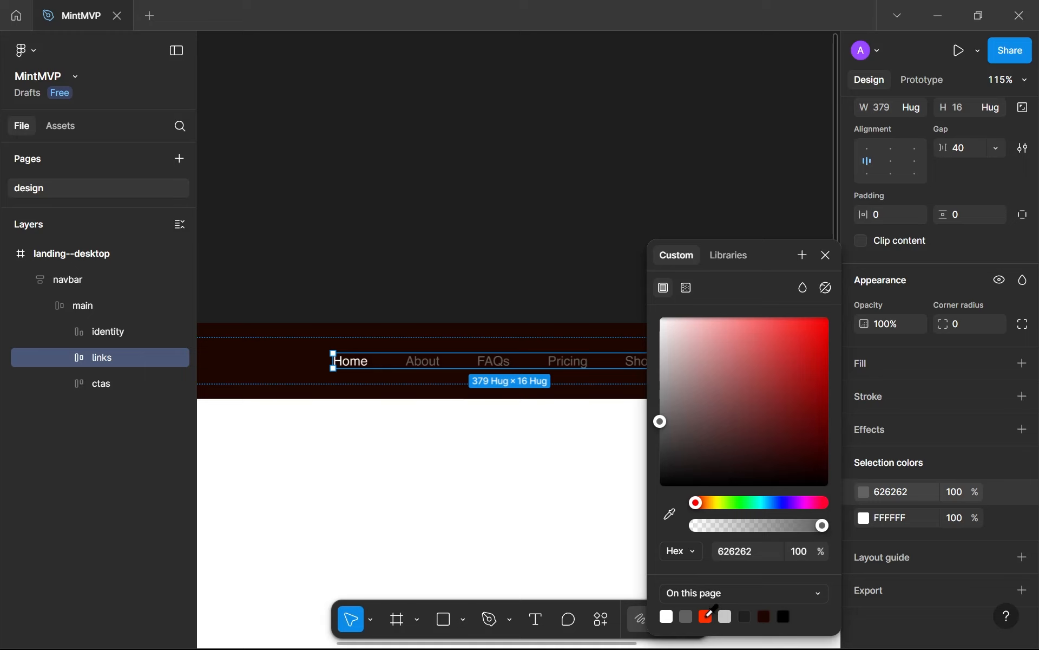
click(707, 615)
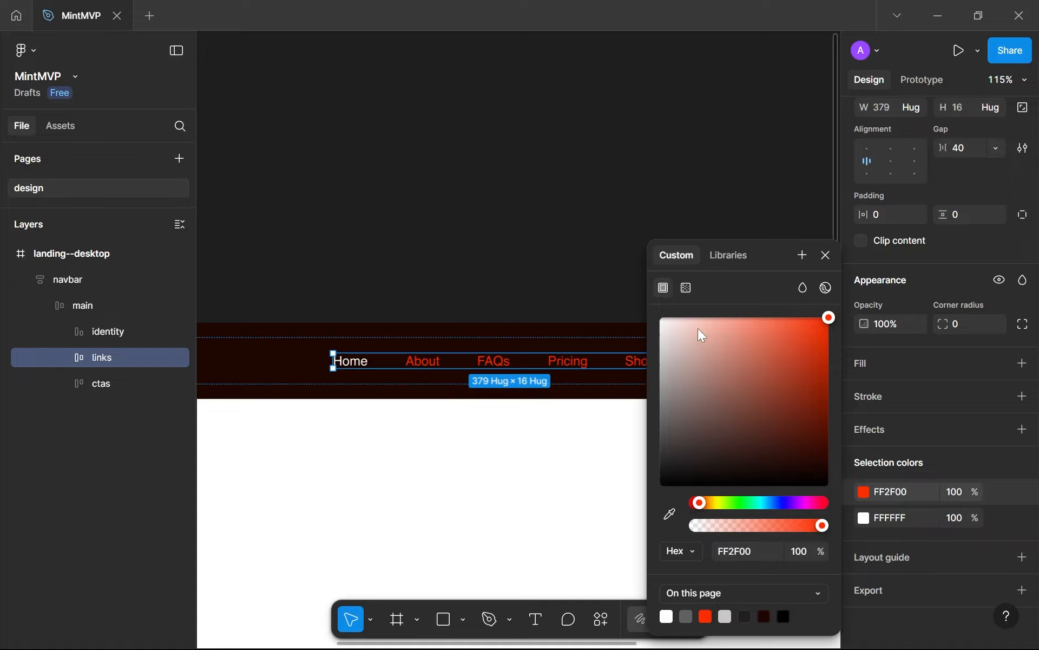
click(683, 322)
drag(582, 265, 580, 390)
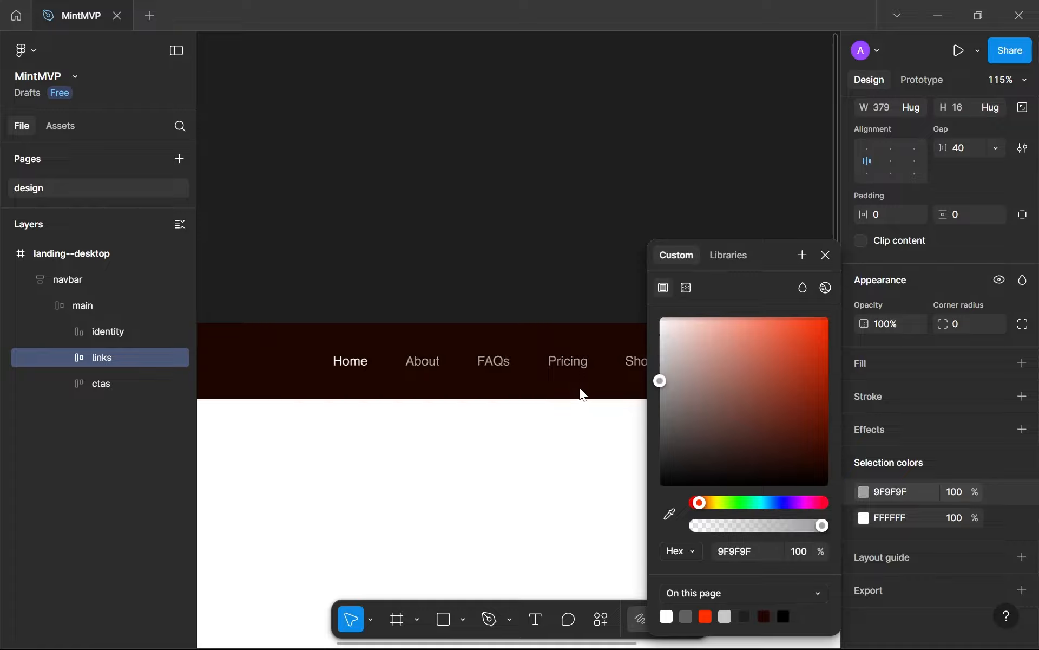
scroll(506, 351, up, 10)
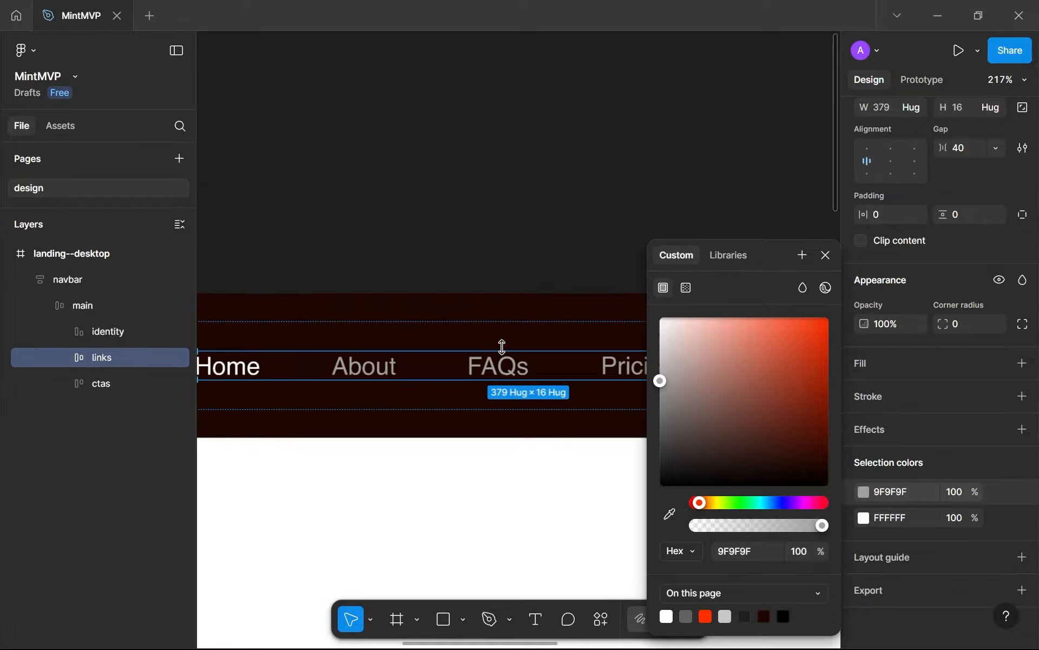
scroll(547, 352, down, 5)
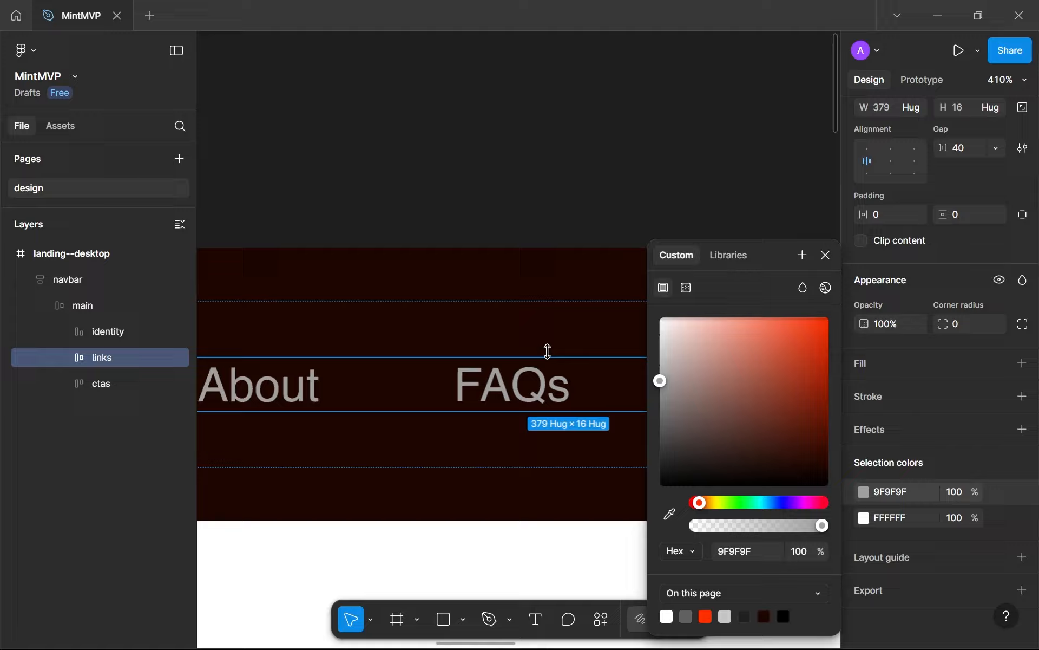
click(663, 367)
drag(664, 372, 692, 320)
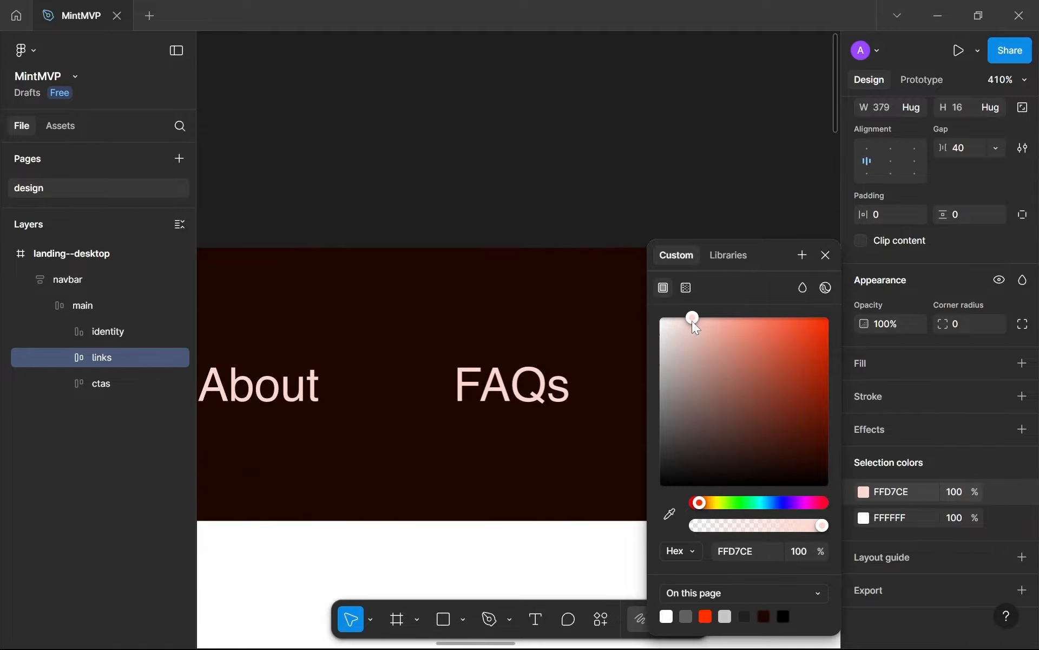
Examine the recoloured links and logo against the dark brown navbar, both close up and across the whole page
scroll(464, 463, down, 6)
scroll(441, 486, down, 1)
drag(428, 456, 445, 355)
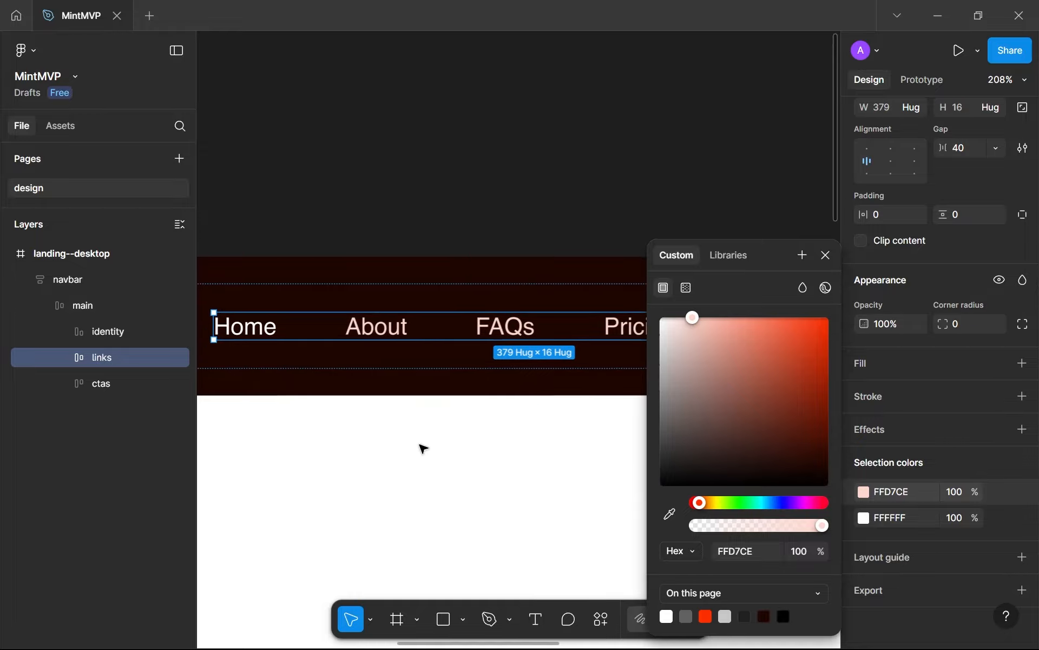
click(423, 448)
scroll(422, 448, down, 9)
scroll(424, 448, up, 8)
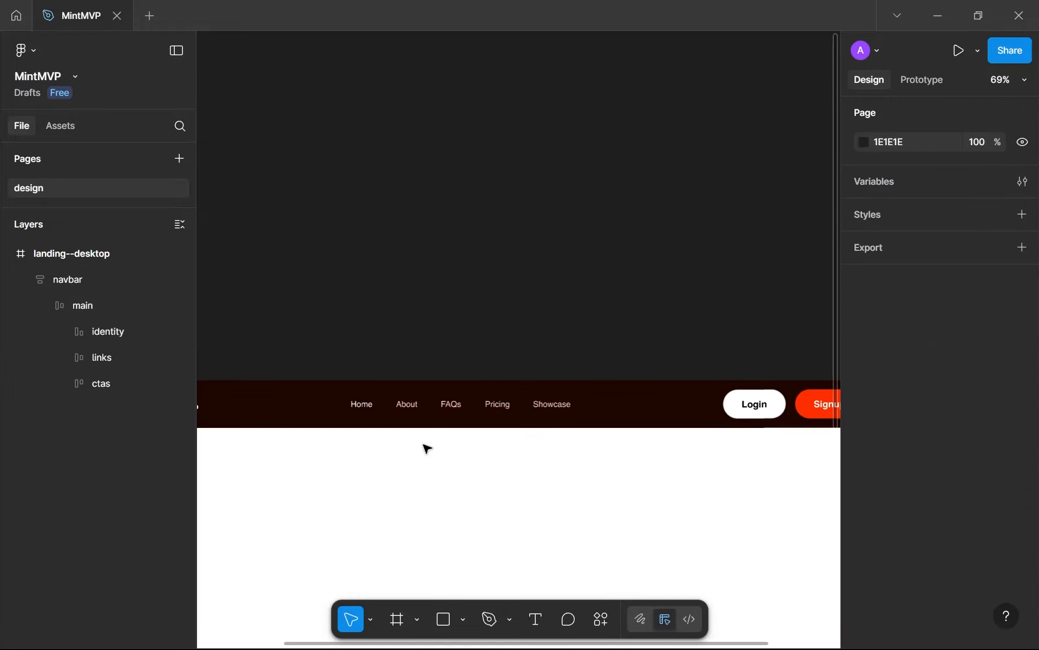
scroll(392, 387, up, 9)
click(373, 281)
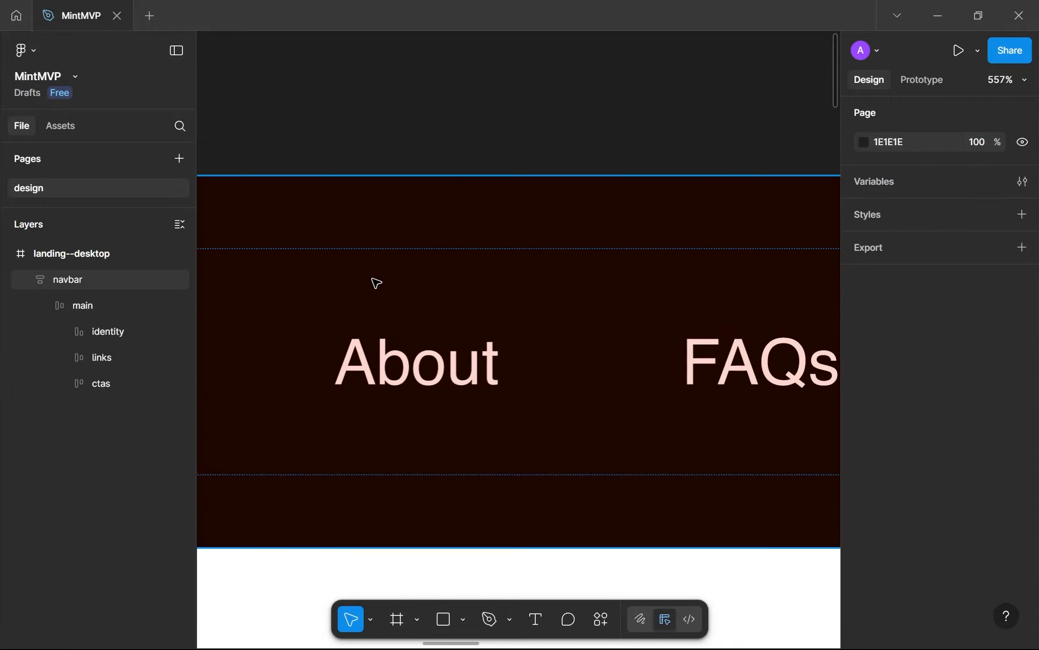
scroll(408, 314, up, 5)
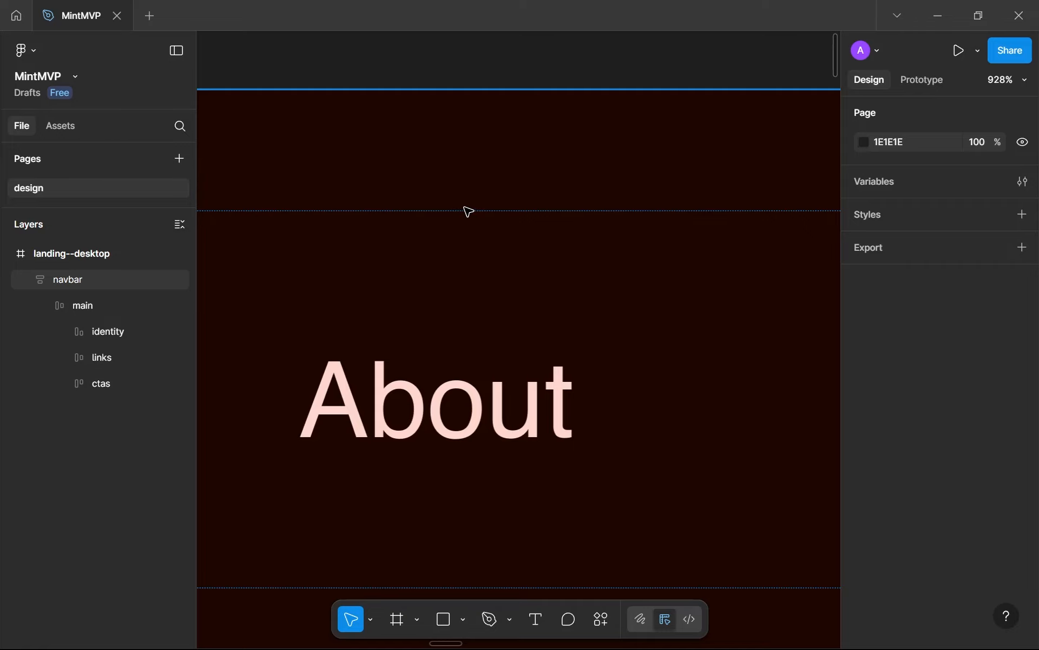
scroll(476, 209, down, 10)
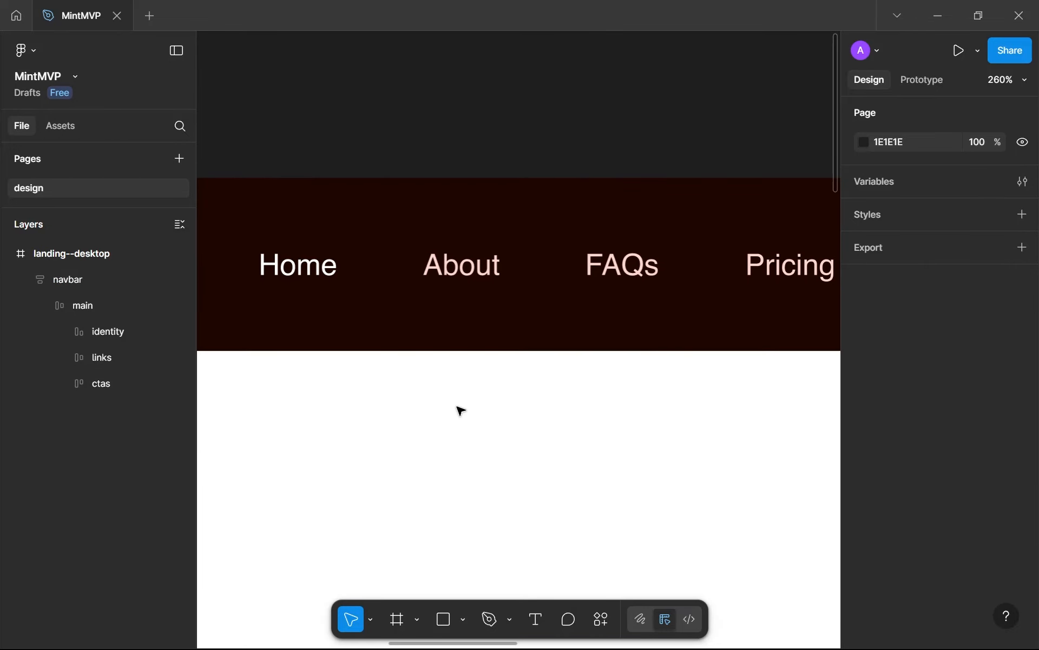
click(460, 410)
scroll(460, 408, down, 3)
scroll(457, 359, down, 1)
scroll(457, 359, down, 4)
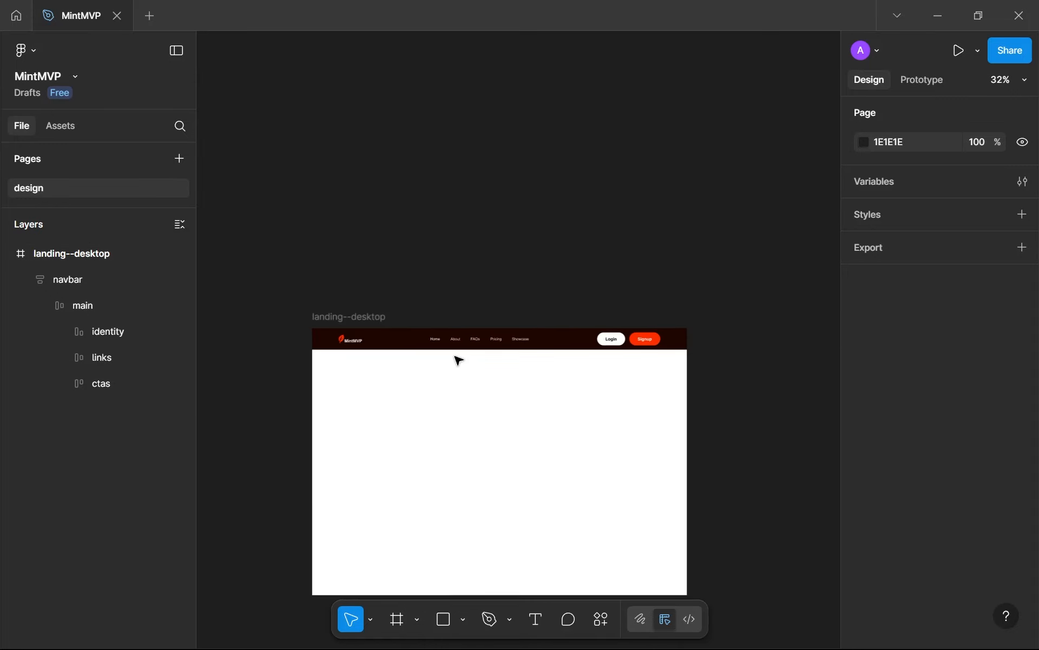
click(502, 347)
scroll(502, 347, up, 2)
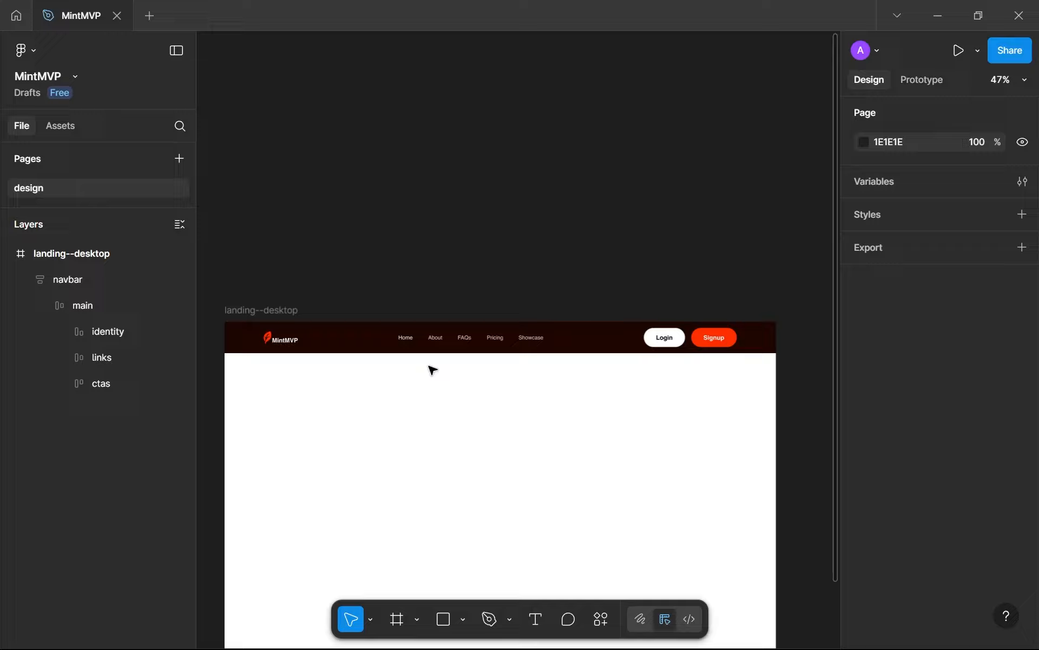
scroll(404, 340, up, 6)
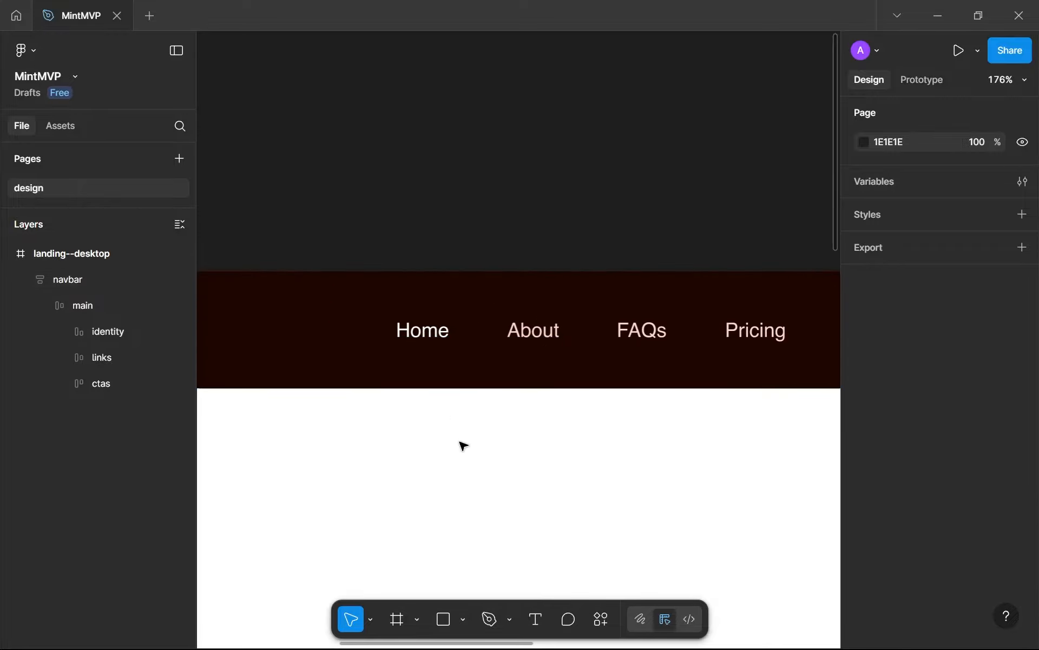
scroll(566, 352, down, 2)
drag(566, 352, 438, 352)
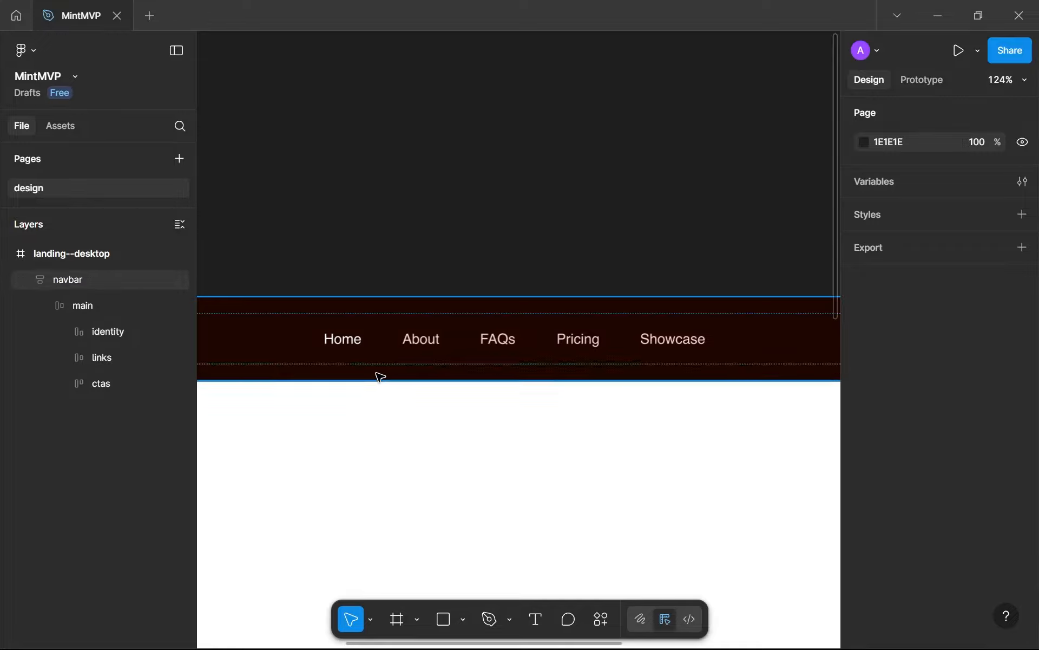
scroll(380, 376, up, 3)
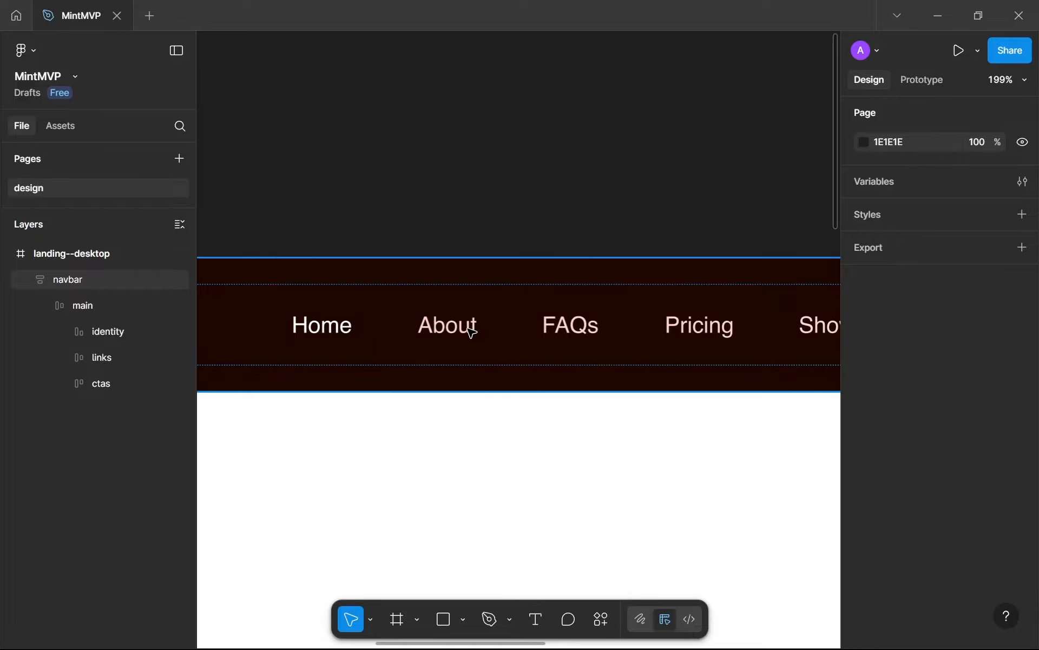
scroll(473, 485, down, 6)
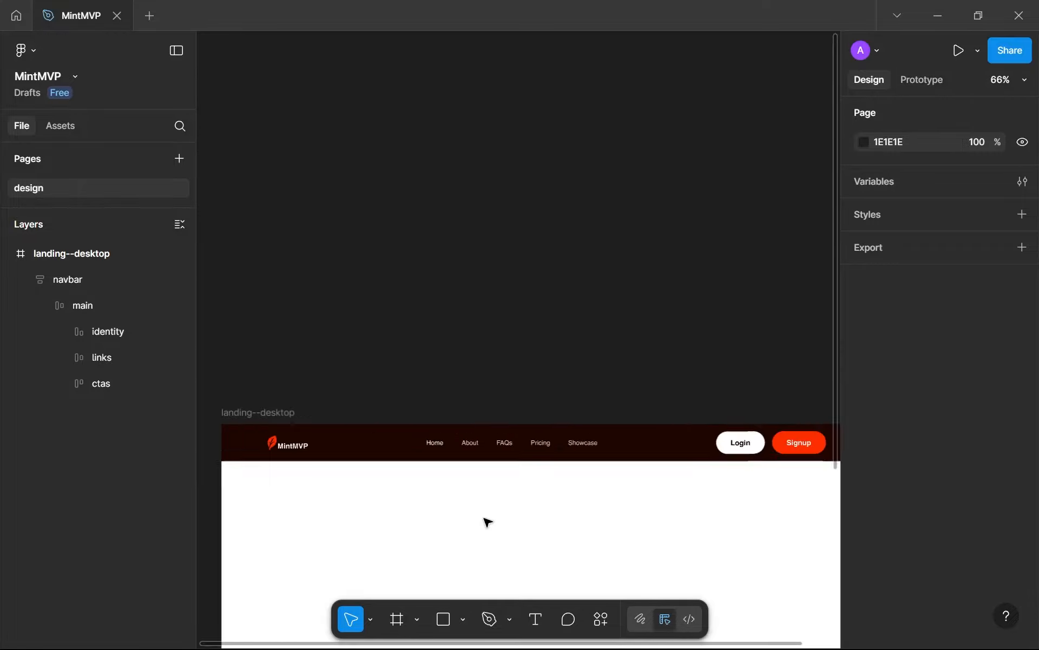
scroll(484, 379, down, 2)
Remove the thin grey stroke from the Login button in the navbar's ctas frame
scroll(568, 367, up, 1)
scroll(755, 303, up, 4)
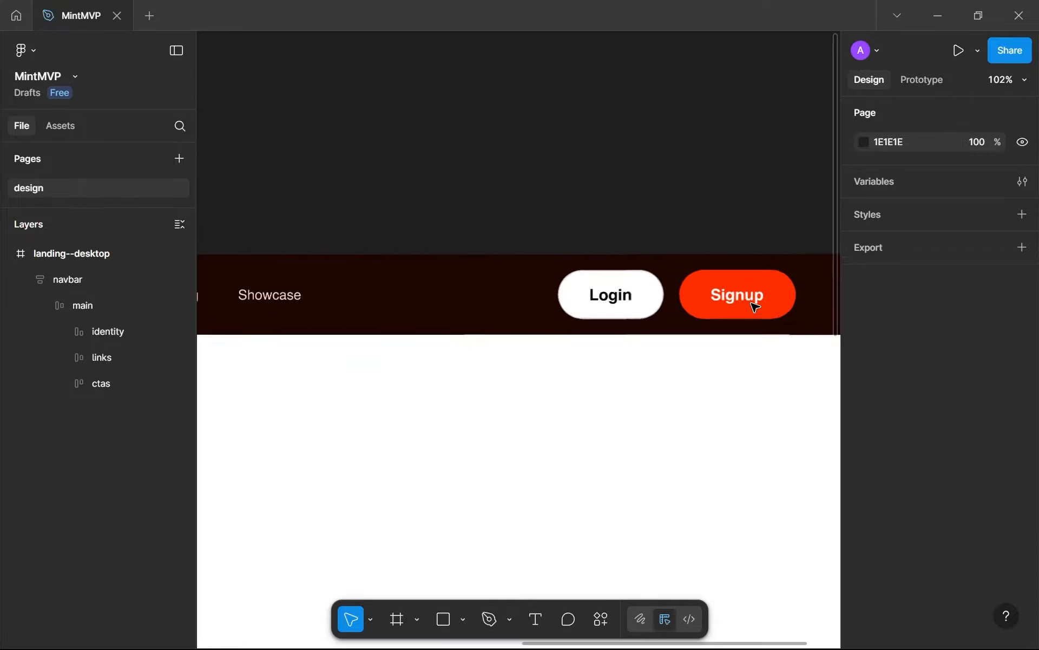
scroll(751, 302, up, 2)
double_click(575, 286)
double_click(708, 285)
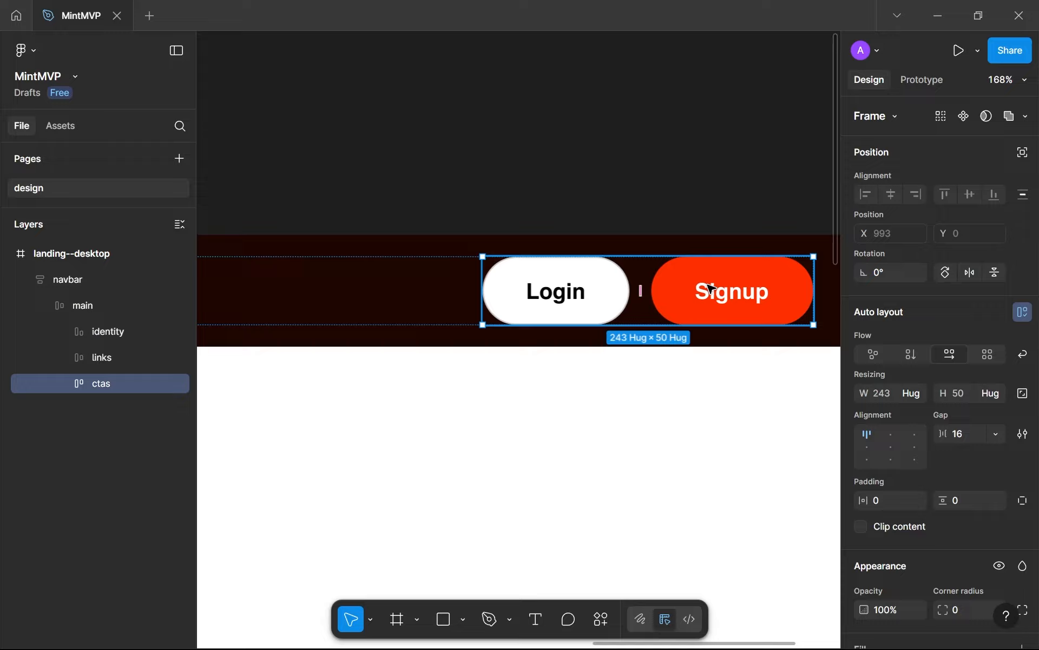
double_click(711, 288)
click(681, 316)
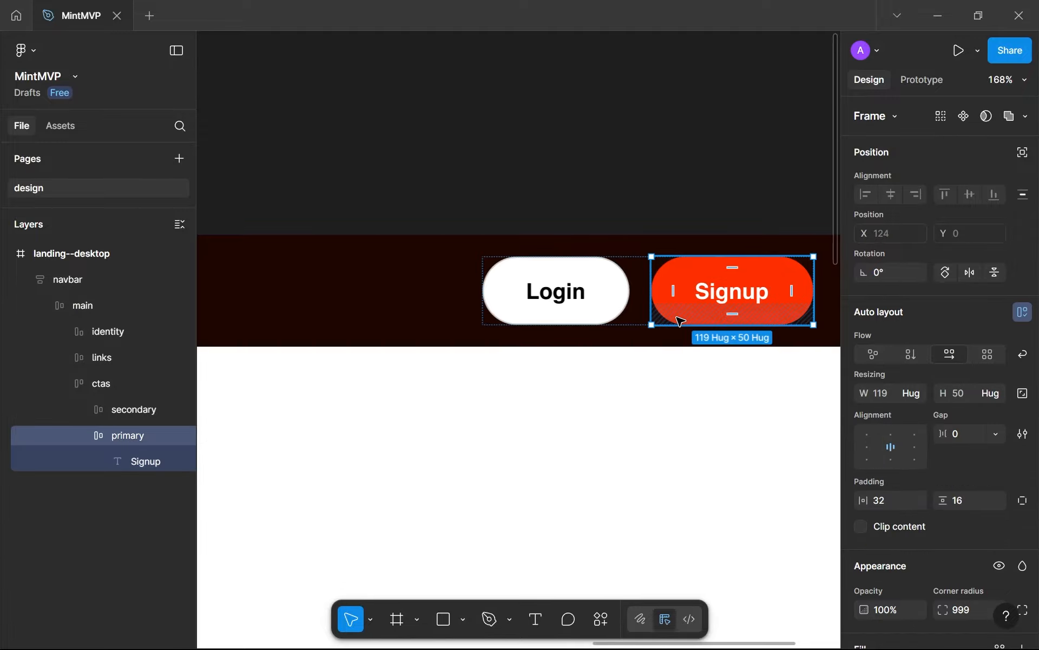
click(579, 292)
scroll(982, 417, down, 5)
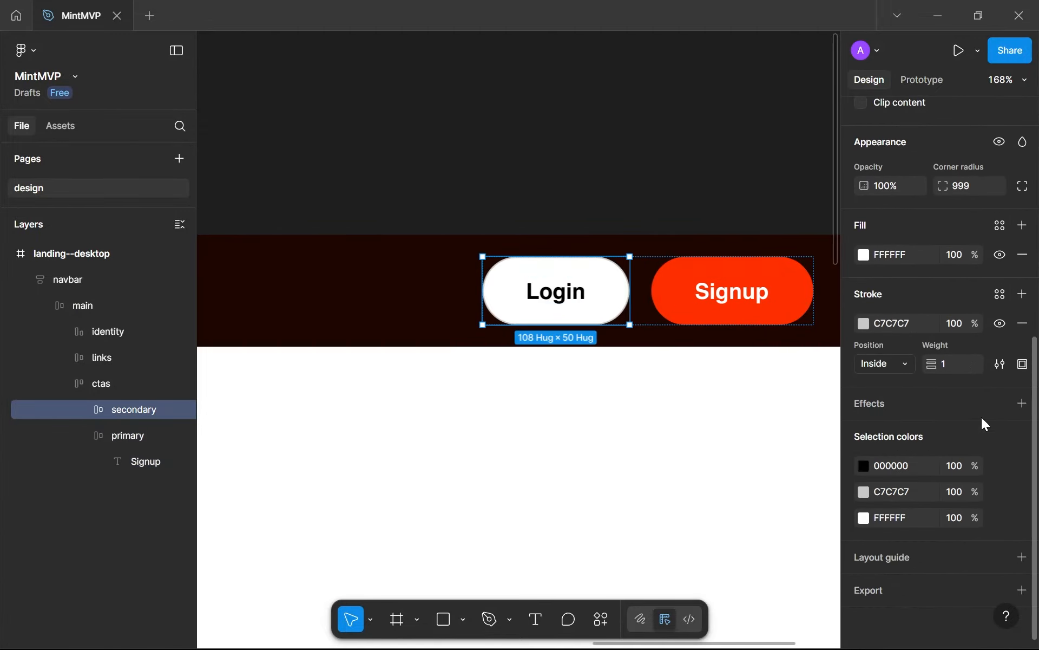
click(1022, 325)
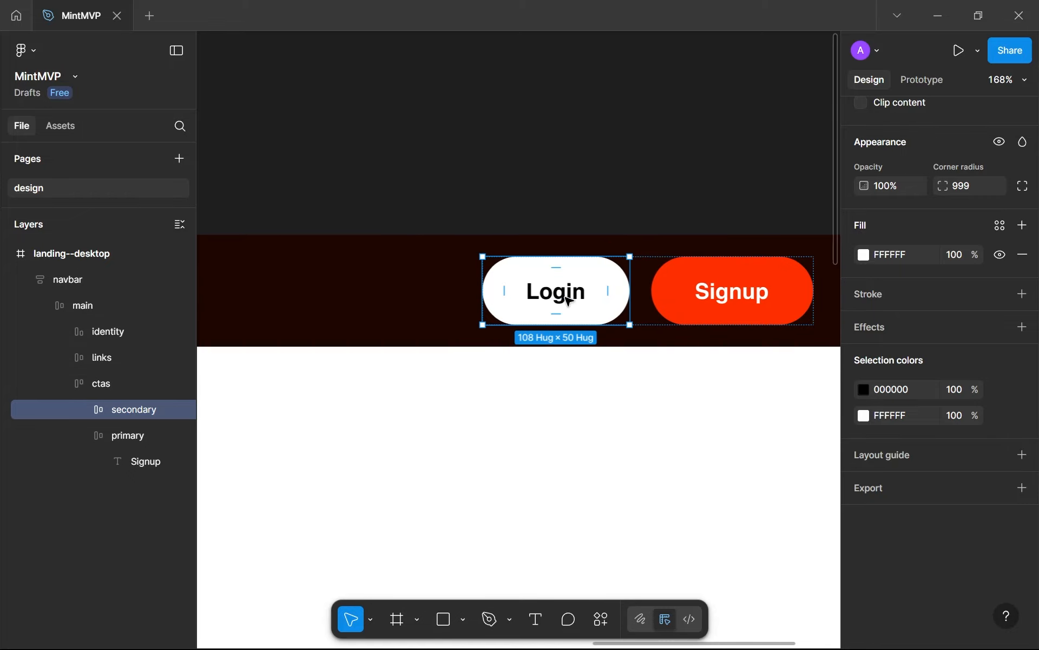
Recolour the Login label to white FFFFFF and fill its button with the navbar's dark brown 1E0600
scroll(566, 299, up, 3)
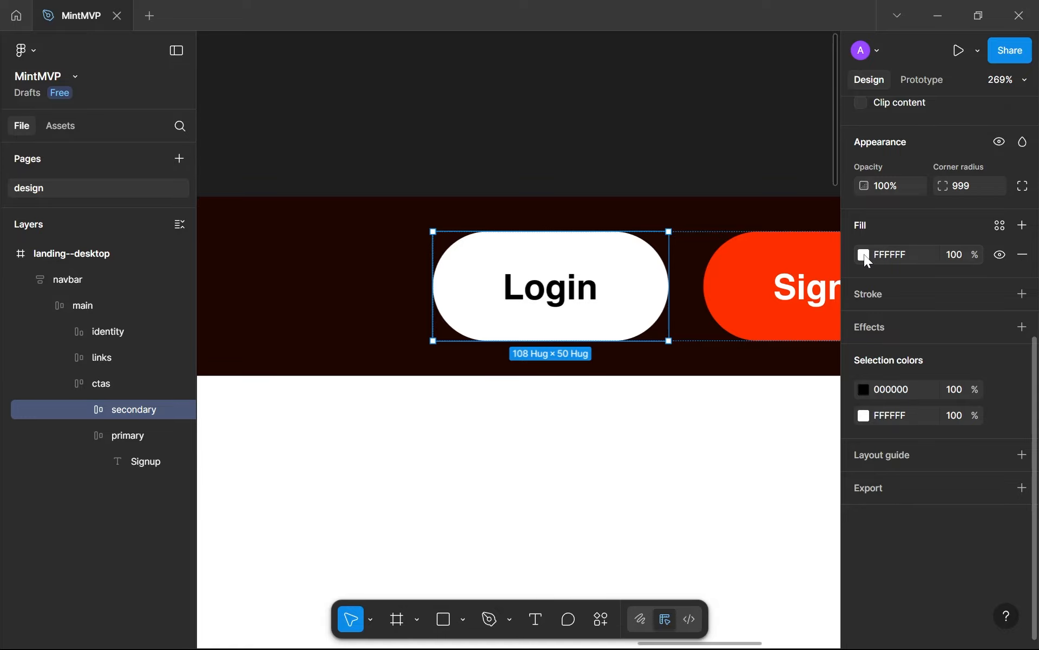
drag(779, 290, 594, 302)
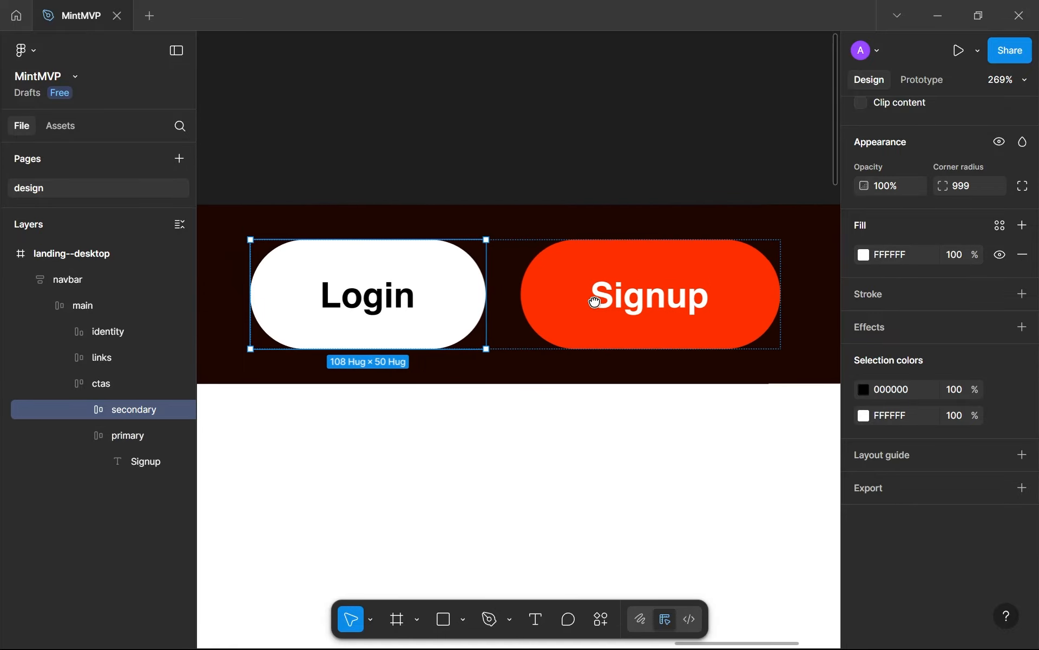
click(863, 258)
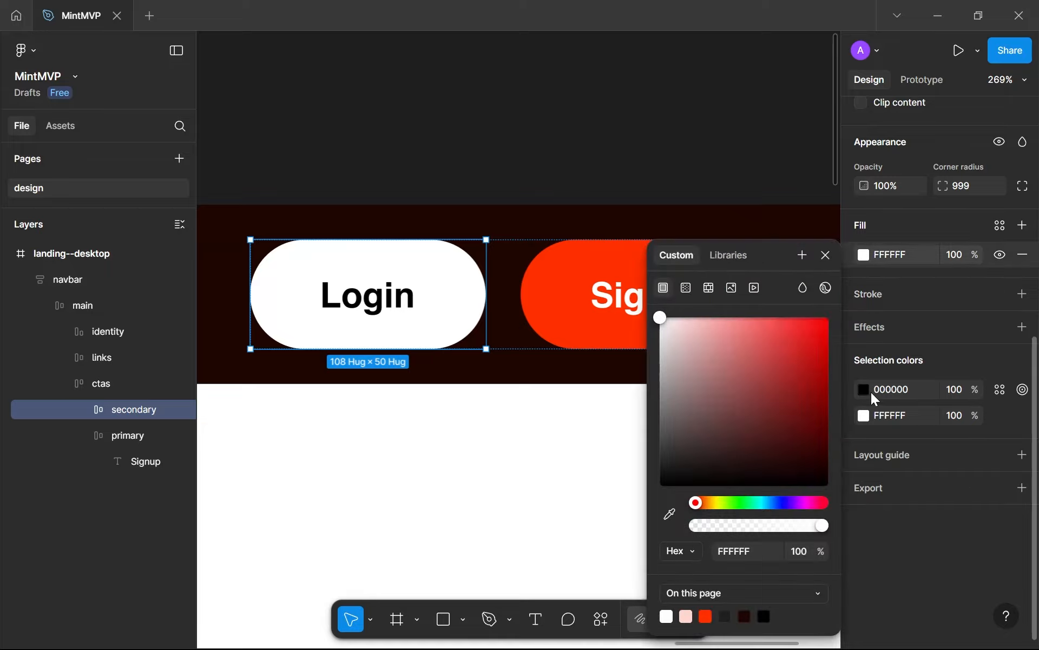
click(859, 390)
click(864, 389)
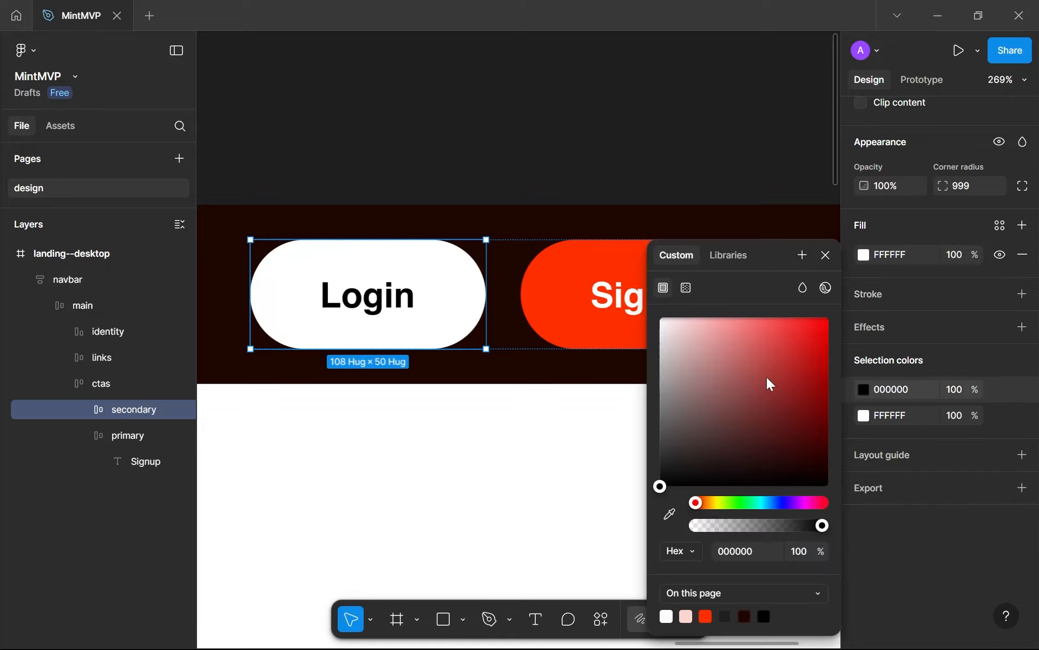
drag(770, 385, 262, 116)
click(864, 259)
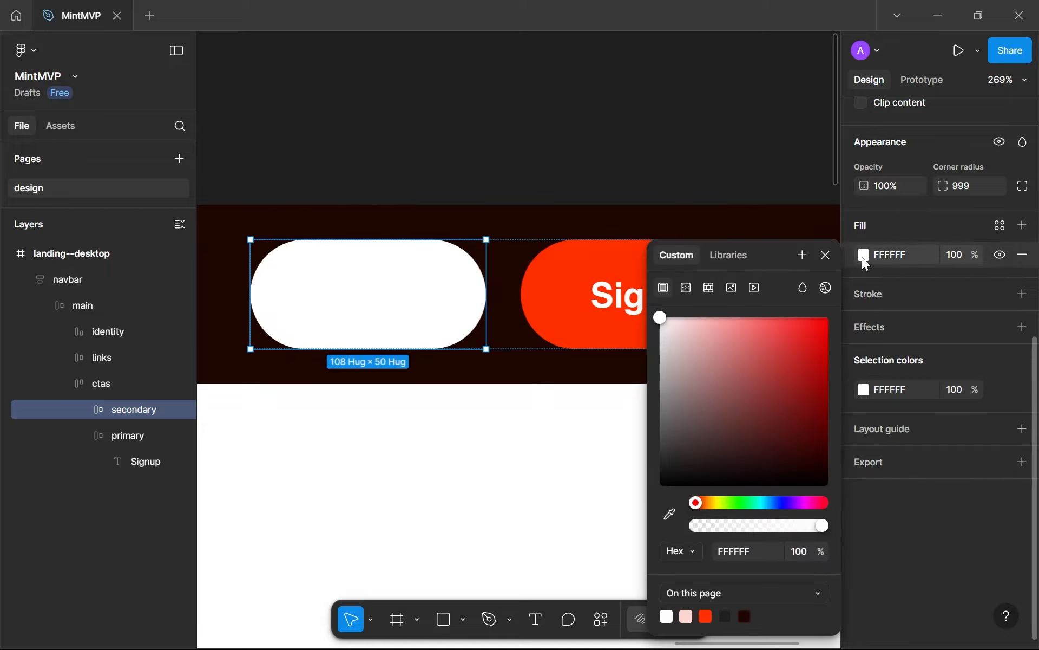
click(746, 615)
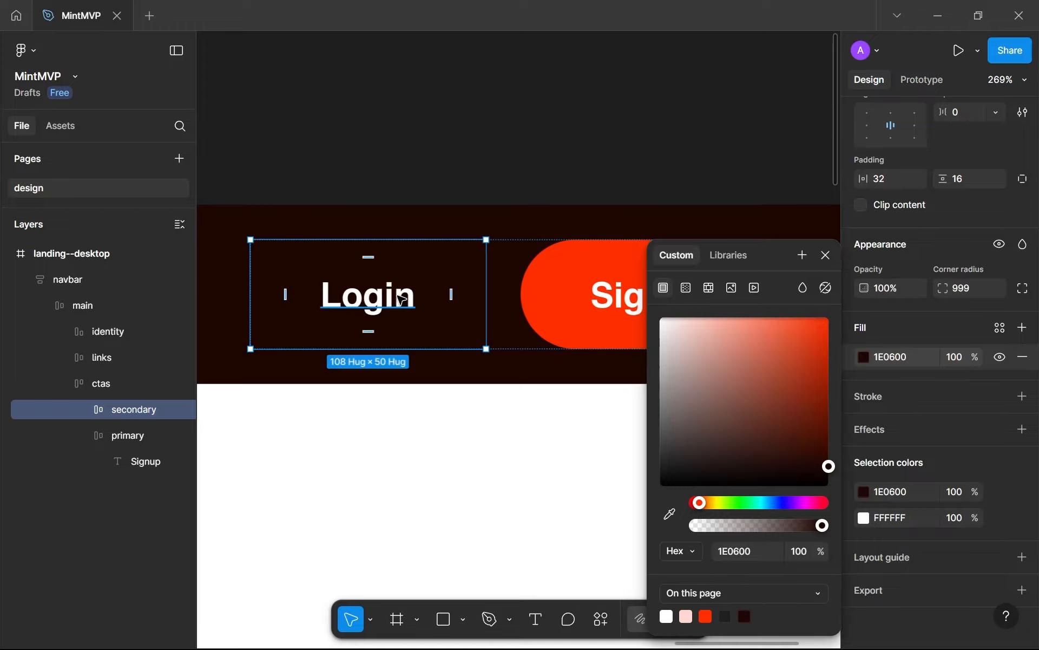
Lighten the Login button's fill from the navbar brown to a slightly brighter 2B0800
scroll(401, 297, up, 5)
scroll(420, 283, down, 5)
scroll(413, 290, up, 4)
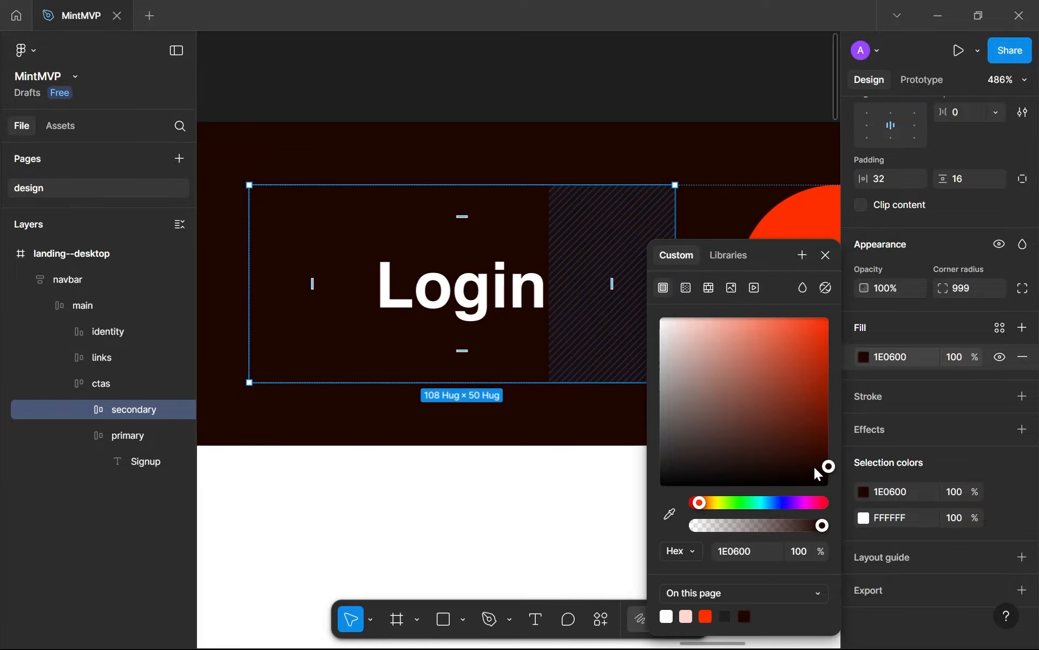
drag(827, 470, 884, 474)
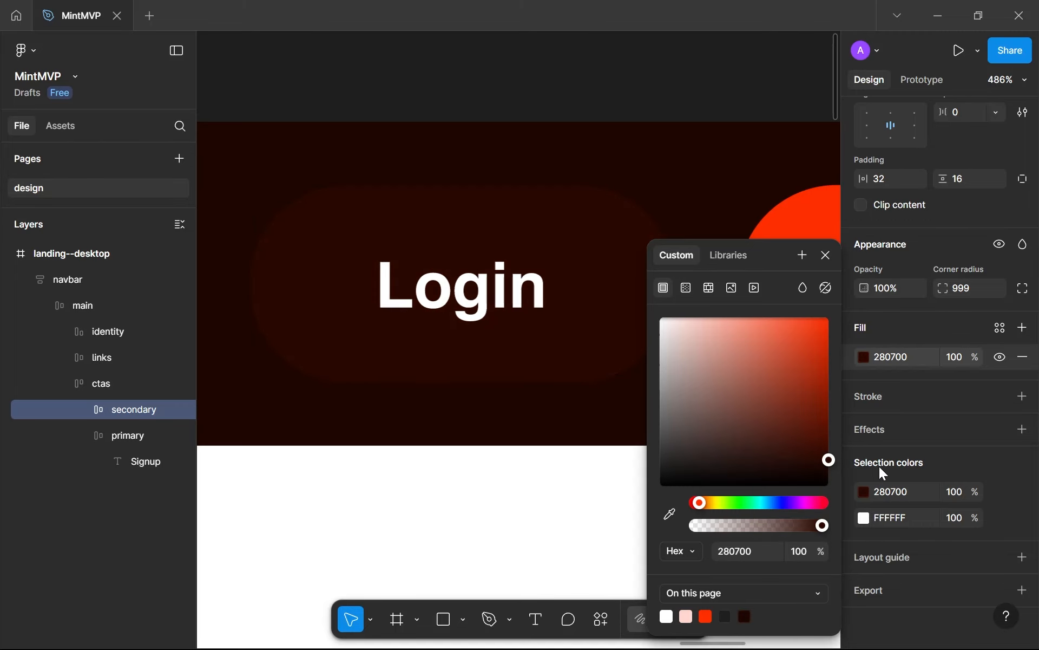
click(745, 616)
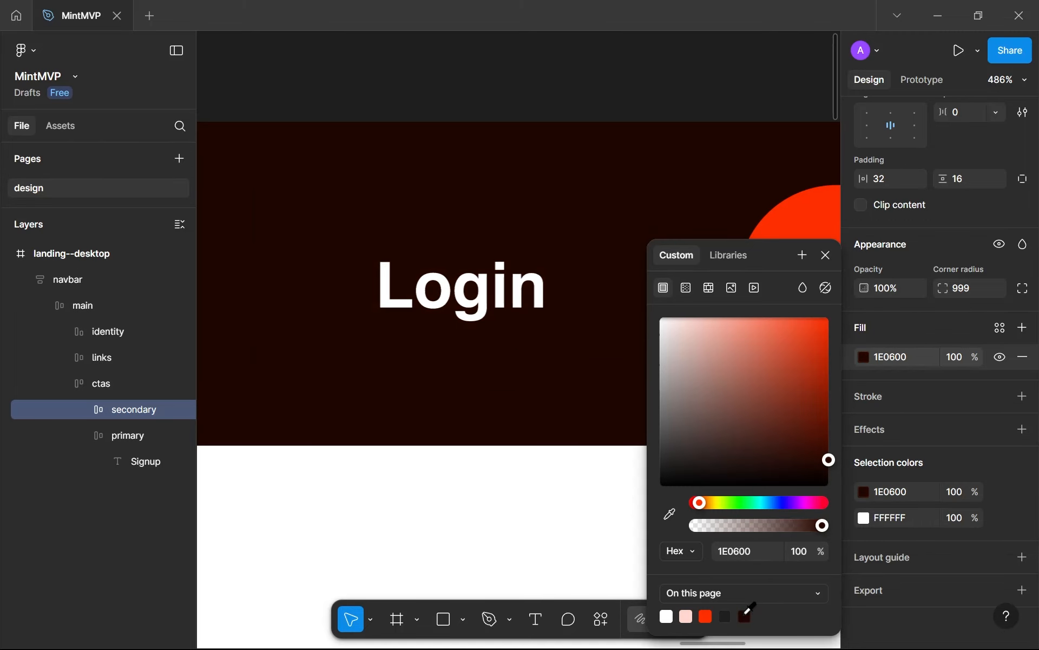
drag(831, 475, 830, 458)
Examine how the brown Login button stands out in the navbar across the full landing page
click(344, 483)
scroll(345, 484, down, 3)
scroll(343, 481, down, 5)
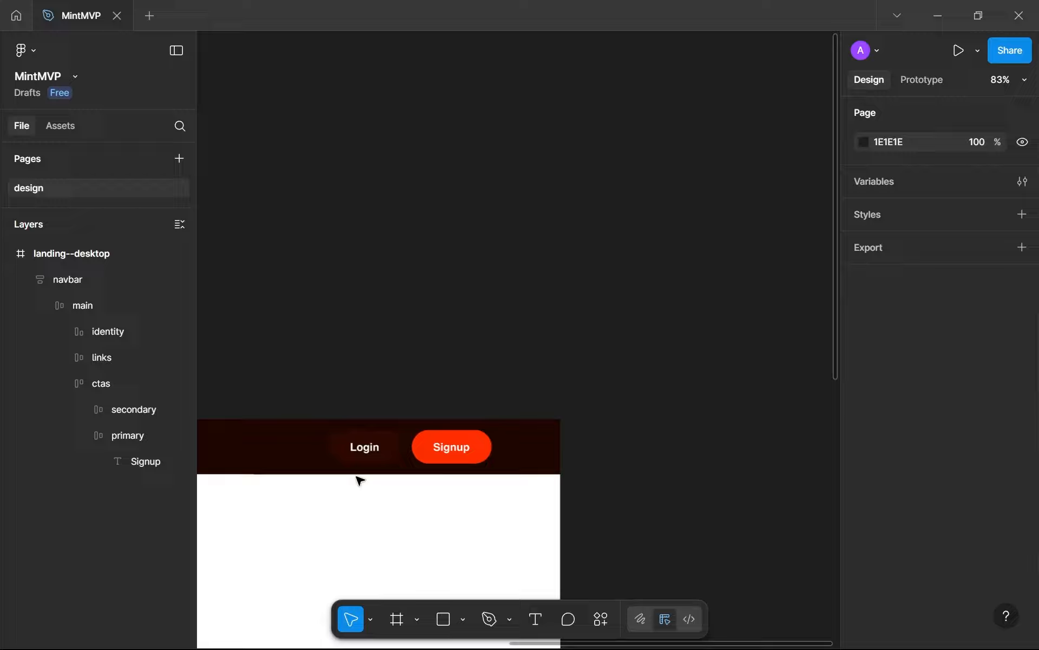
drag(360, 479, 555, 336)
scroll(573, 509, down, 3)
drag(637, 390, 702, 317)
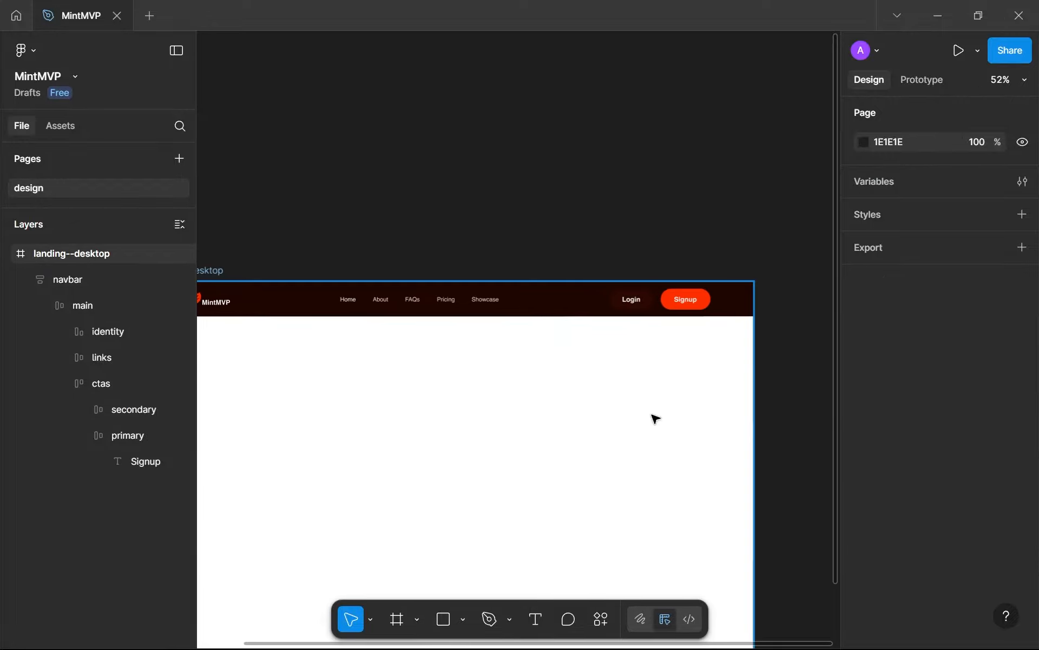
scroll(653, 418, down, 5)
scroll(655, 418, up, 10)
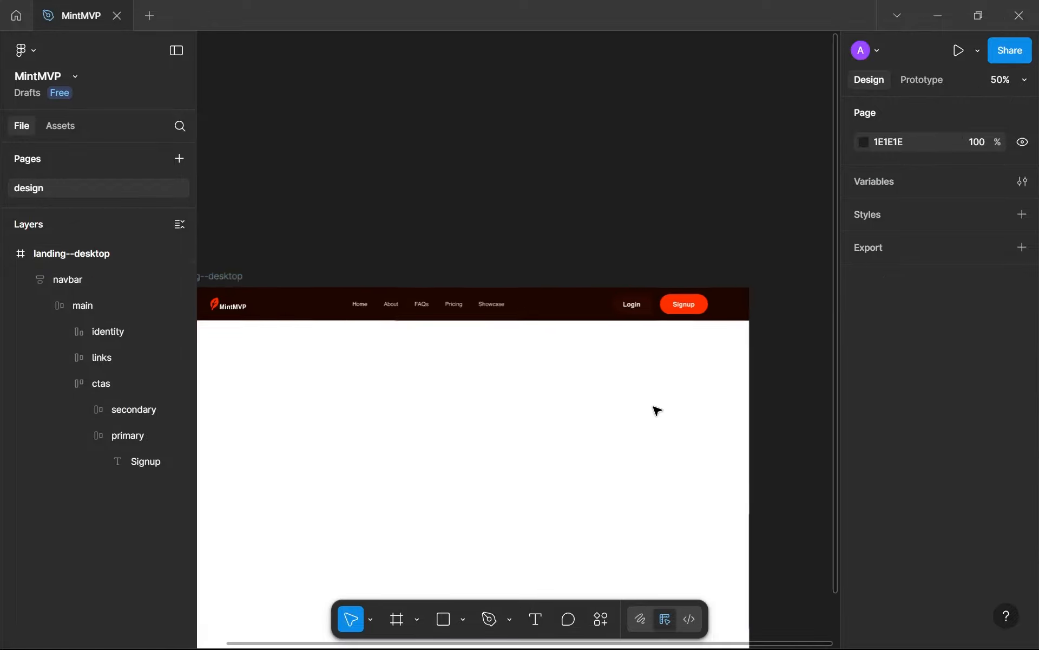
Lighten the Login button's fill further to the reddish brown 410C00
double_click(653, 305)
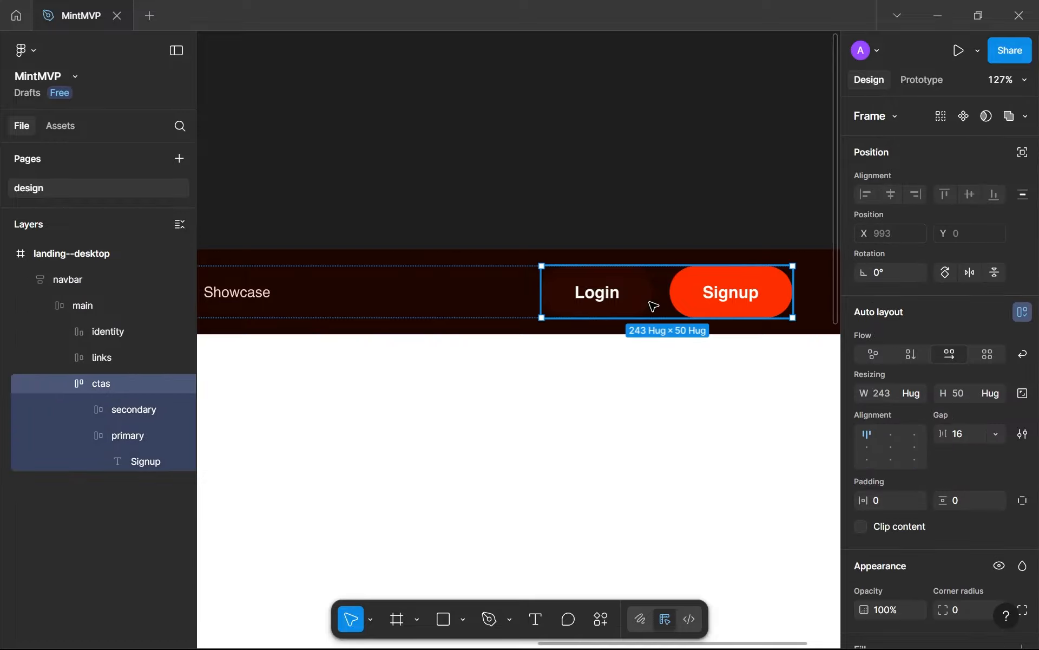
click(643, 304)
scroll(888, 438, down, 5)
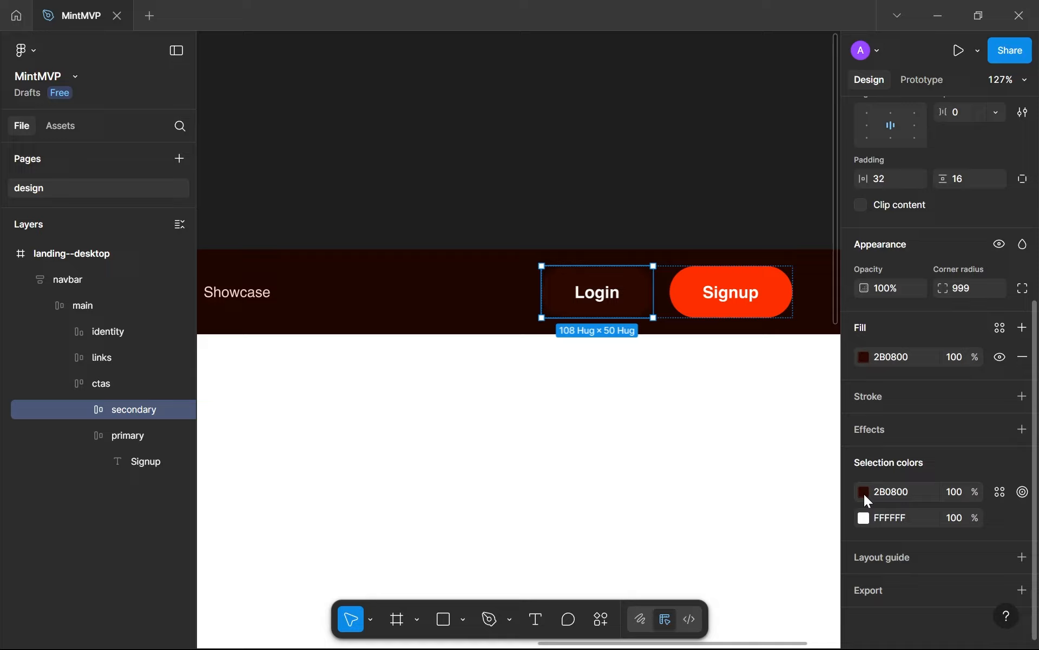
click(864, 492)
drag(815, 264, 964, 265)
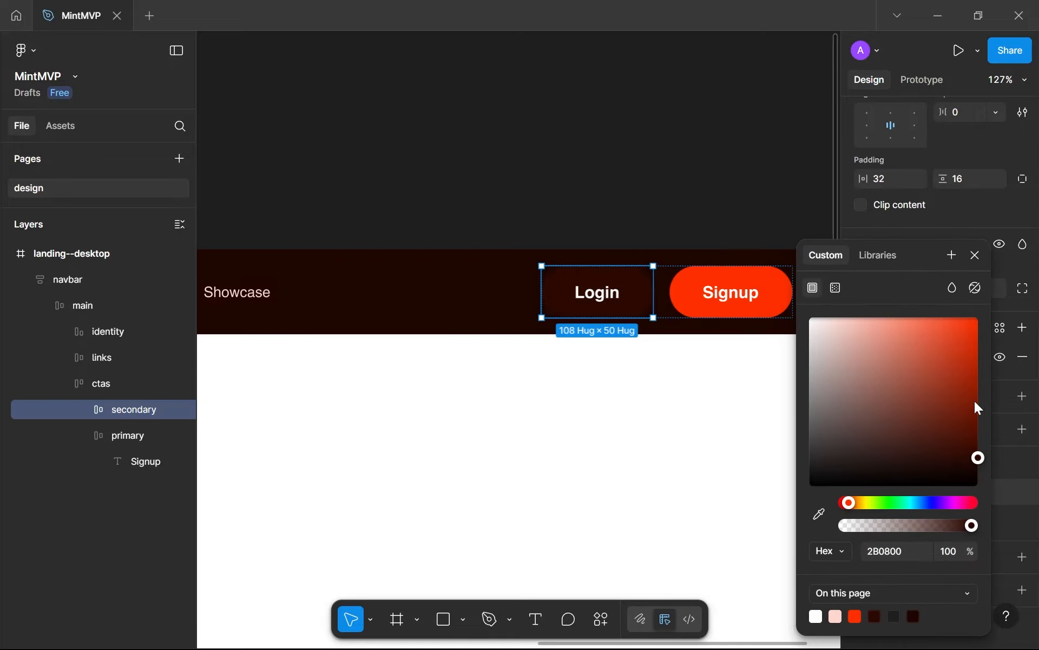
drag(977, 463, 1000, 466)
drag(925, 384, 564, 579)
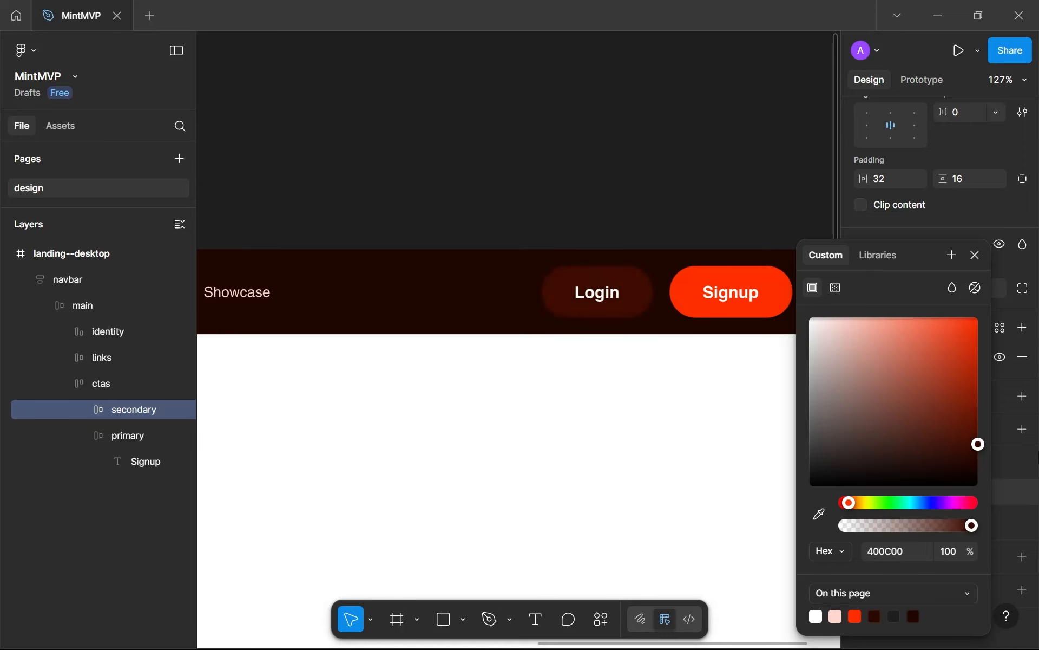
drag(1038, 457, 1038, 457)
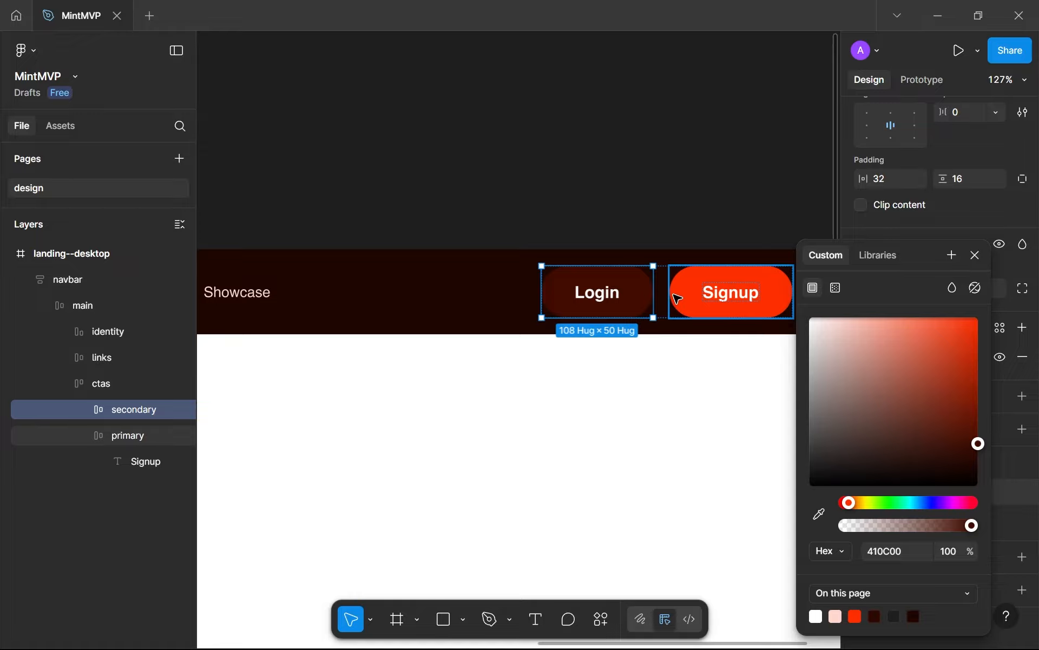
Change the Login button's fill back to white and recolour its label to dark brown 1E0600
drag(901, 417, 634, 272)
double_click(615, 297)
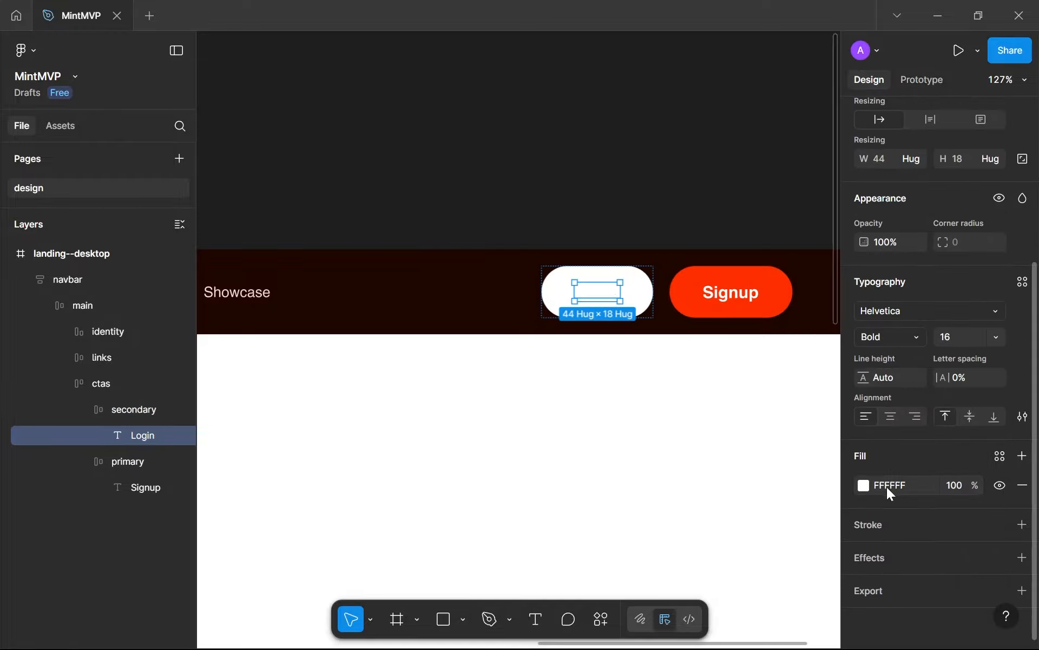
click(864, 485)
click(745, 616)
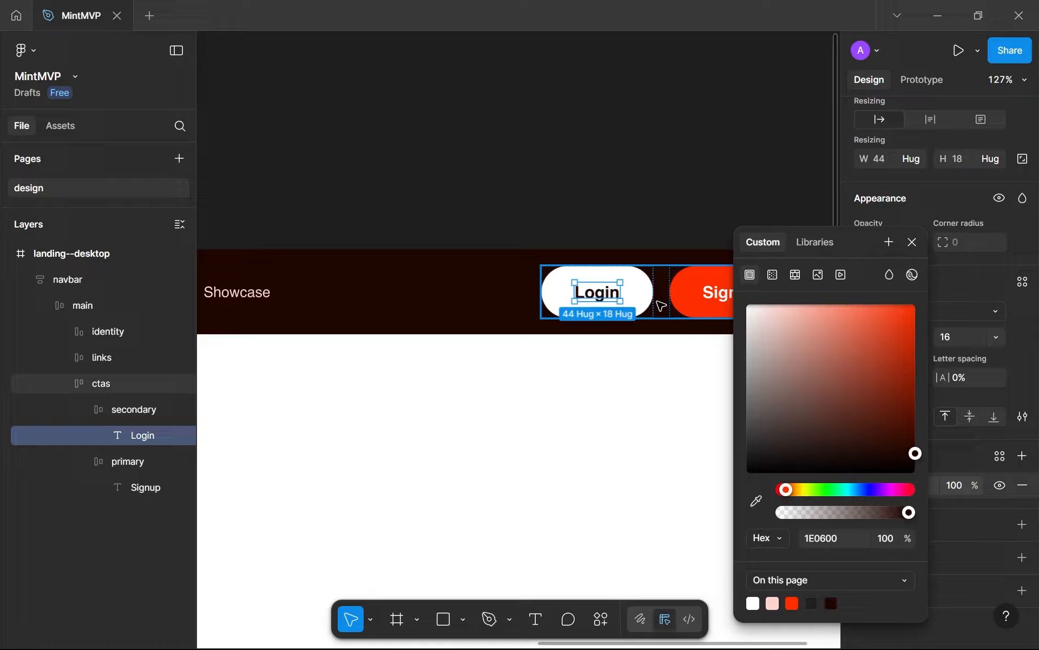
Examine the white Login button and its dark brown label up close and within the full landing page
scroll(650, 306, up, 5)
click(465, 405)
scroll(462, 471, down, 10)
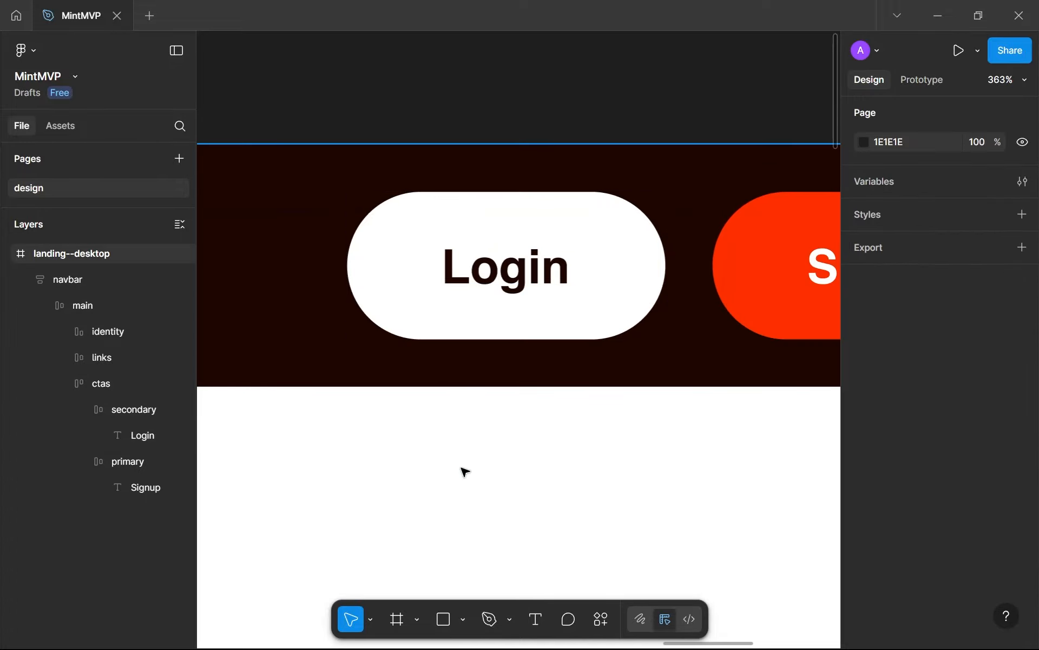
scroll(596, 316, left, 3)
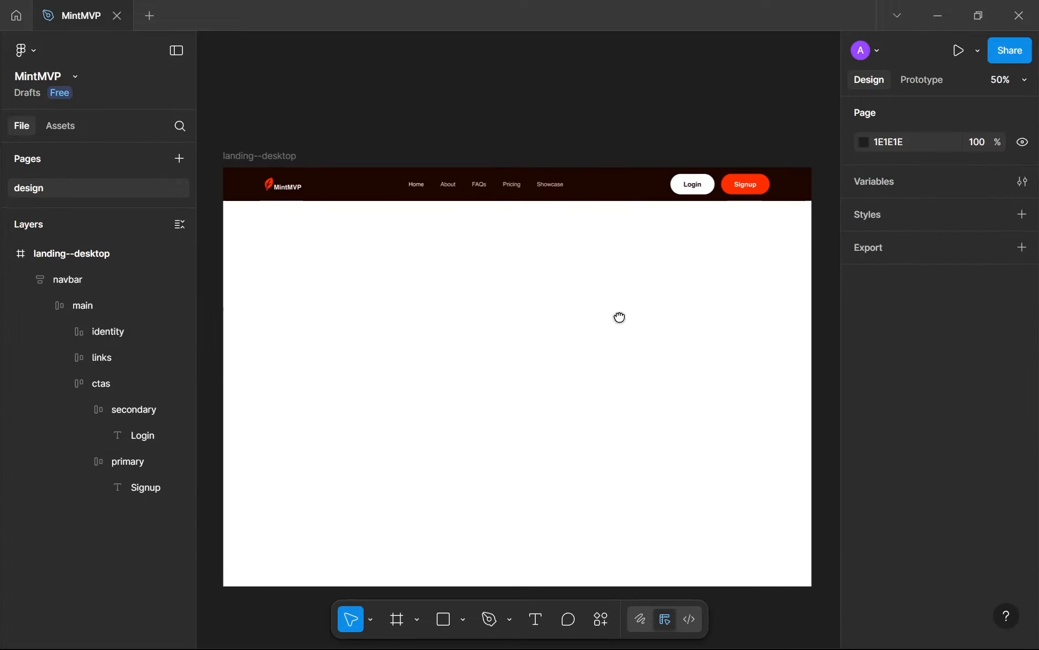
scroll(623, 320, up, 1)
scroll(628, 323, down, 1)
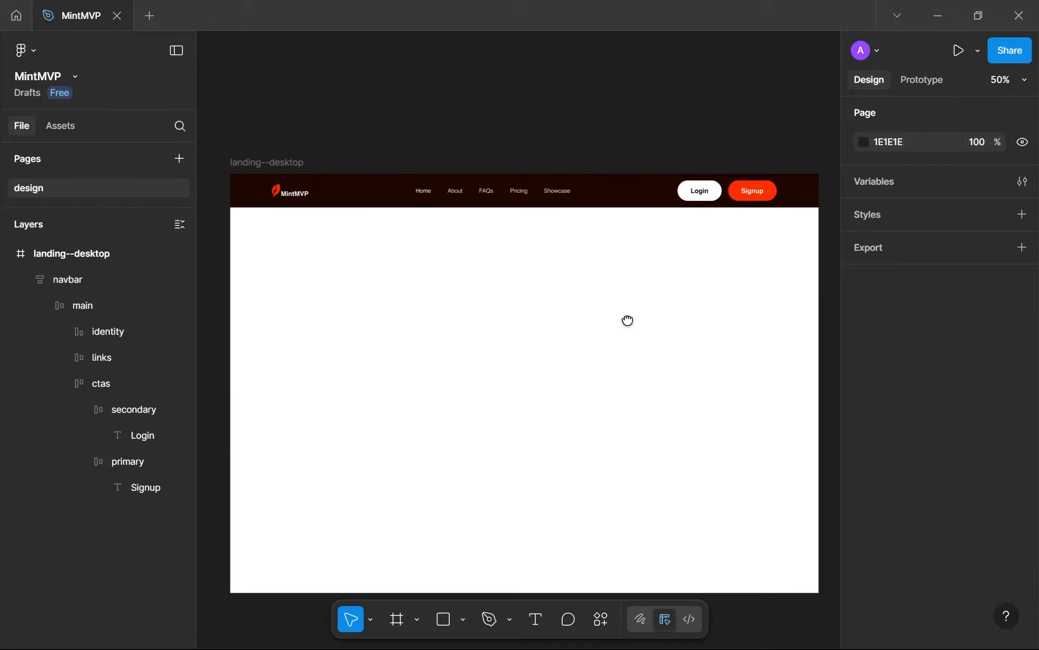
Collapse the navbar's nested layers in the layer list
click(28, 276)
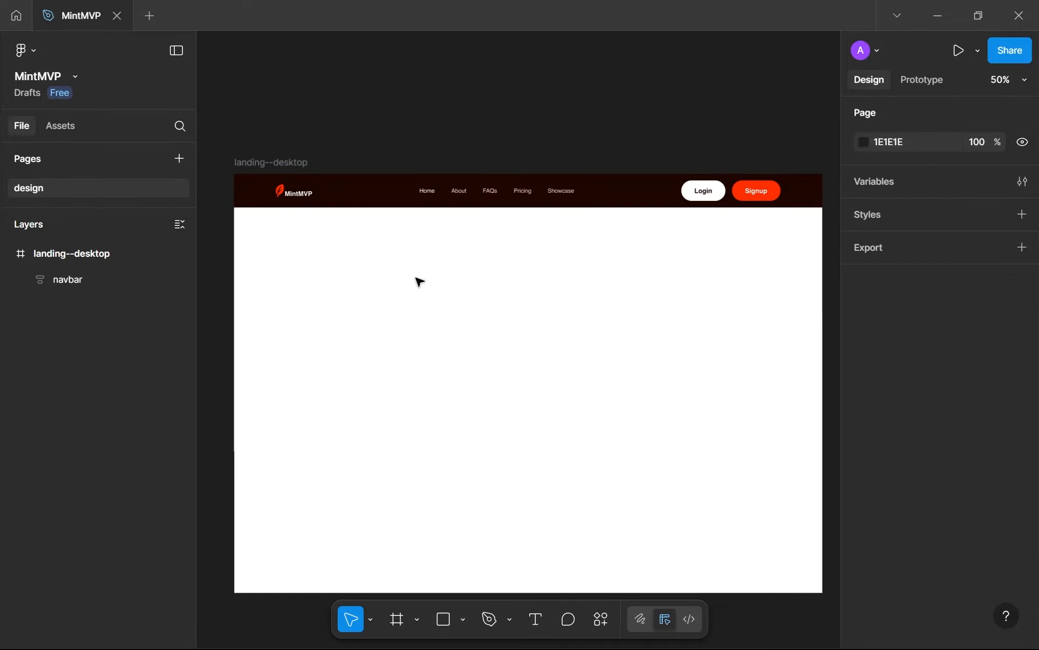
drag(424, 278, 418, 277)
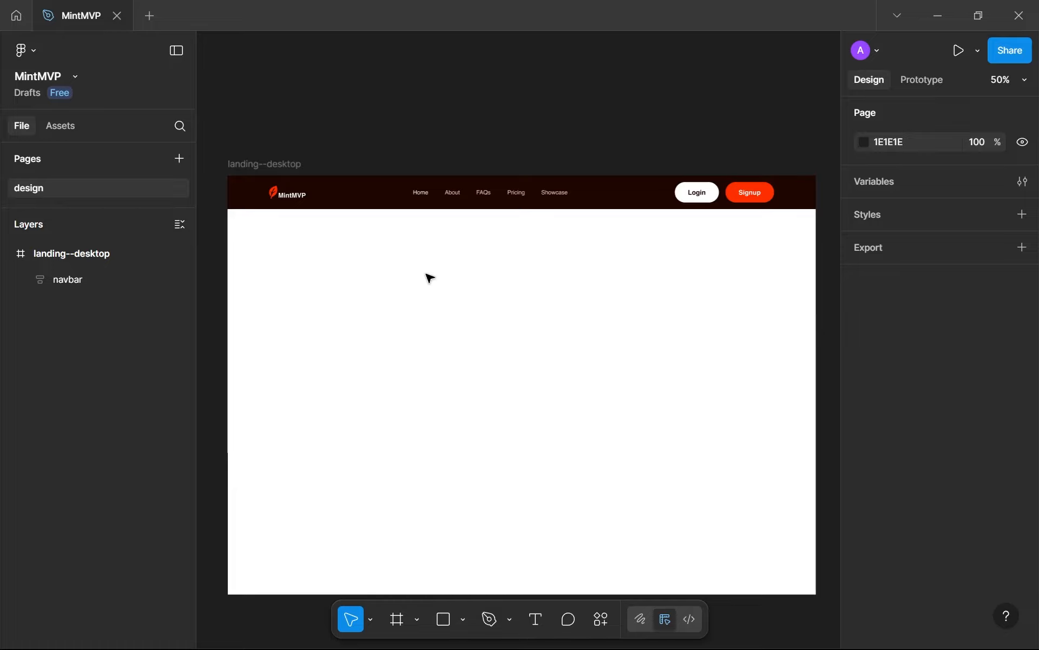
drag(619, 278, 623, 282)
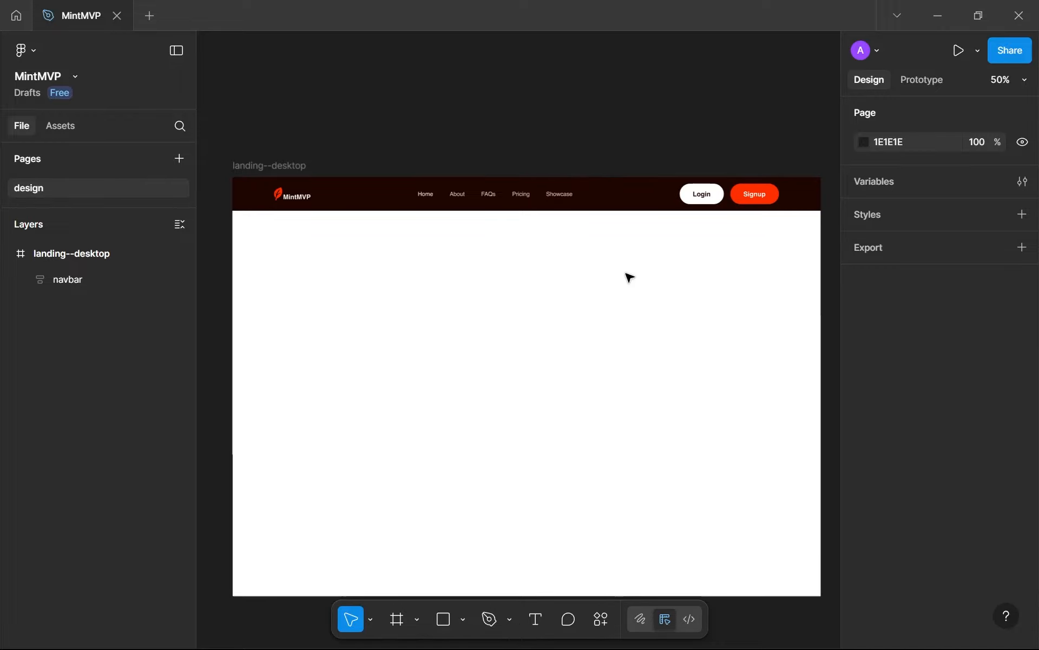
Change the pale pink colour shared by the navbar's About, FAQs, Pricing and Showcase links to FFCCC1
click(476, 209)
scroll(475, 207, up, 3)
scroll(473, 205, up, 2)
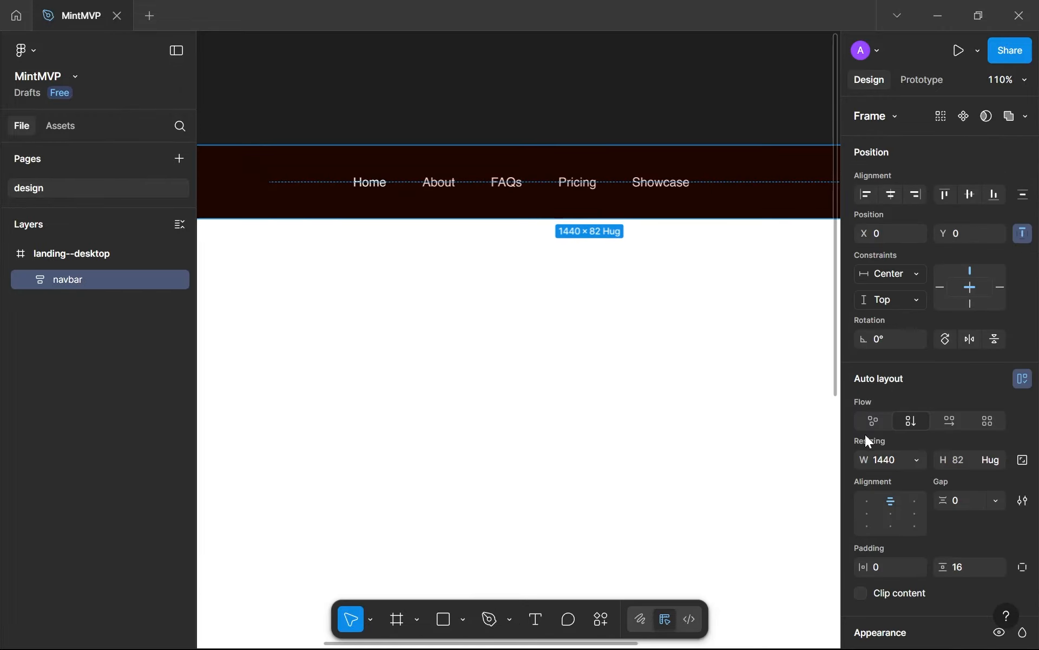
scroll(866, 434, down, 8)
click(863, 442)
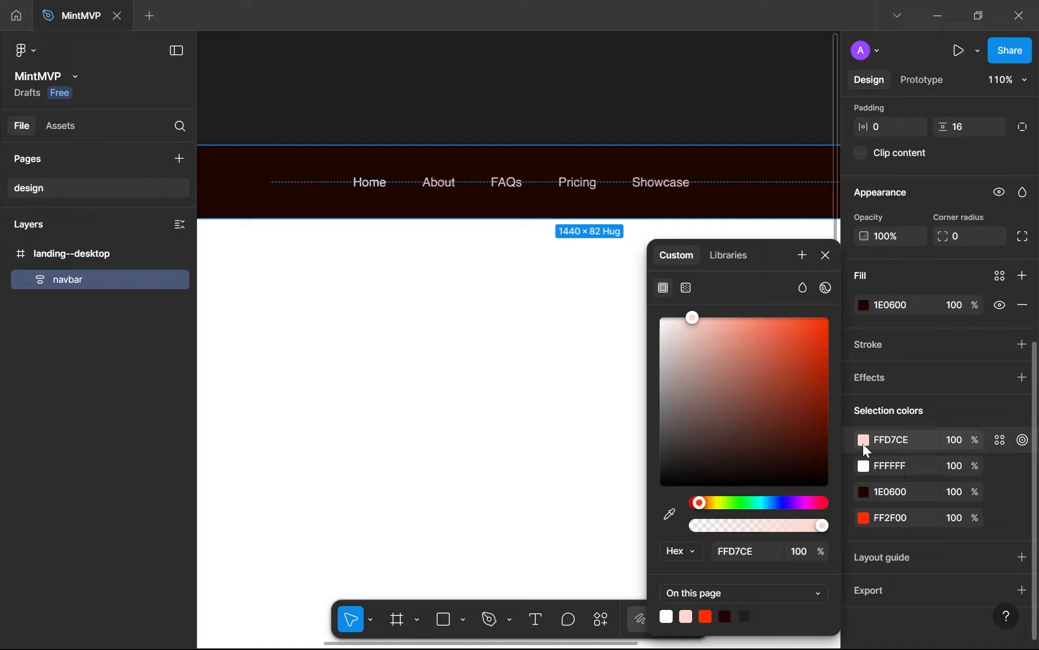
drag(697, 319, 700, 322)
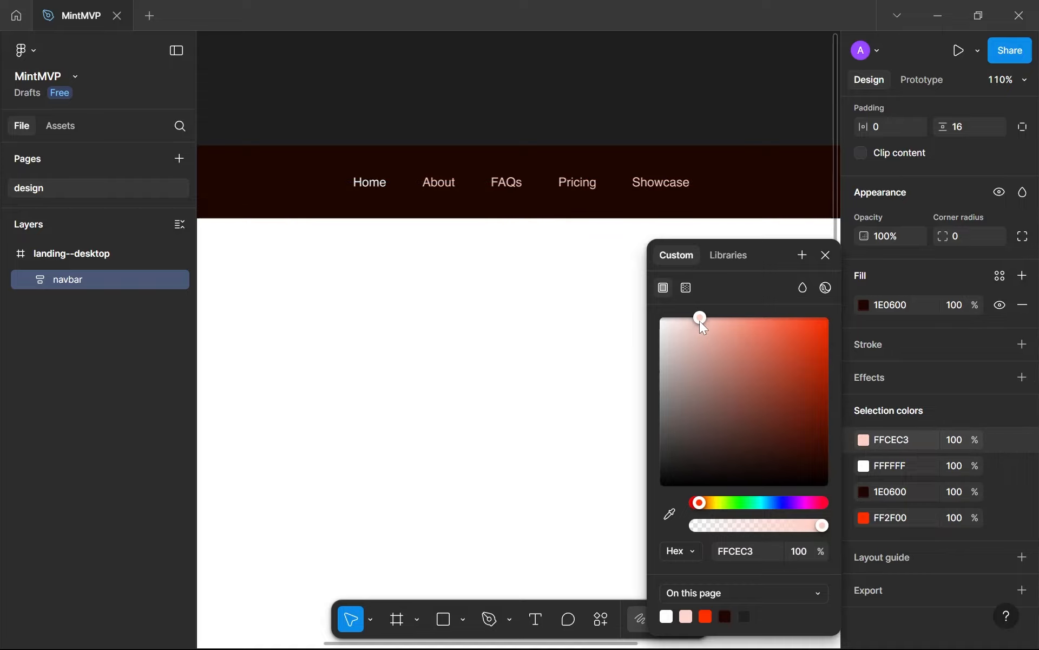
click(726, 616)
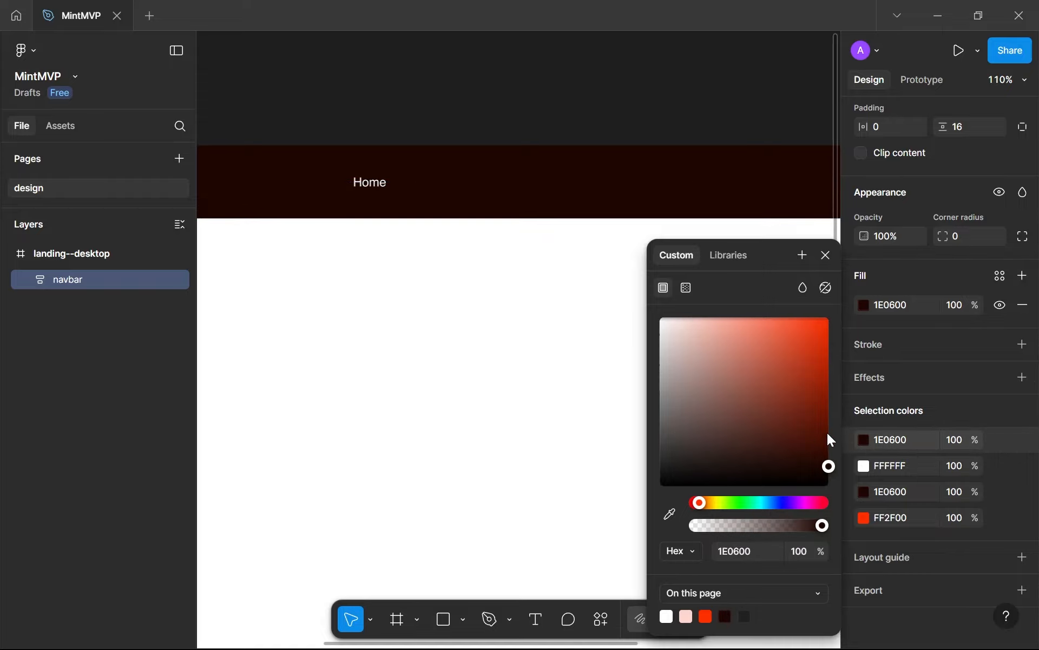
drag(831, 440, 829, 426)
drag(749, 363, 715, 335)
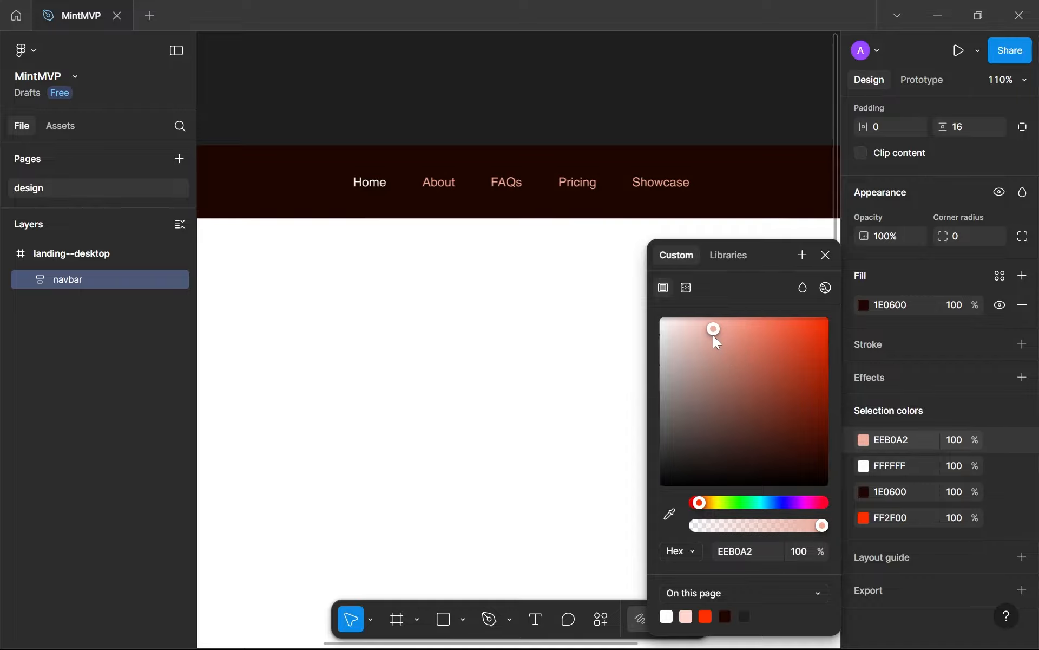
drag(713, 400, 595, 321)
drag(667, 307, 701, 291)
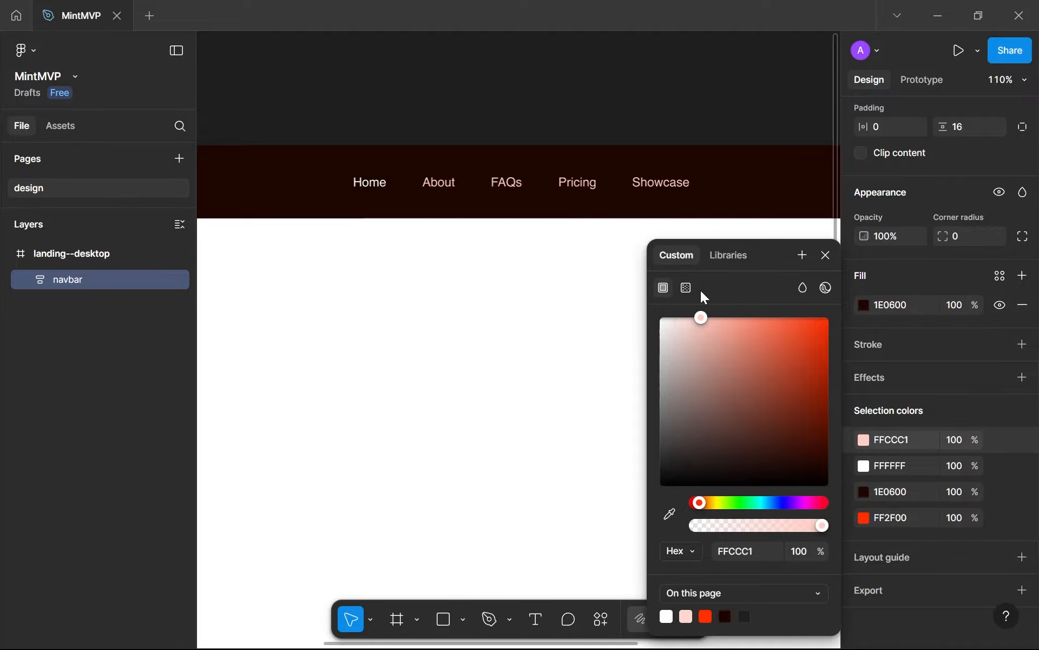
Examine the recoloured navbar links within the full landing page and up close
click(580, 352)
scroll(580, 353, down, 3)
scroll(582, 352, down, 5)
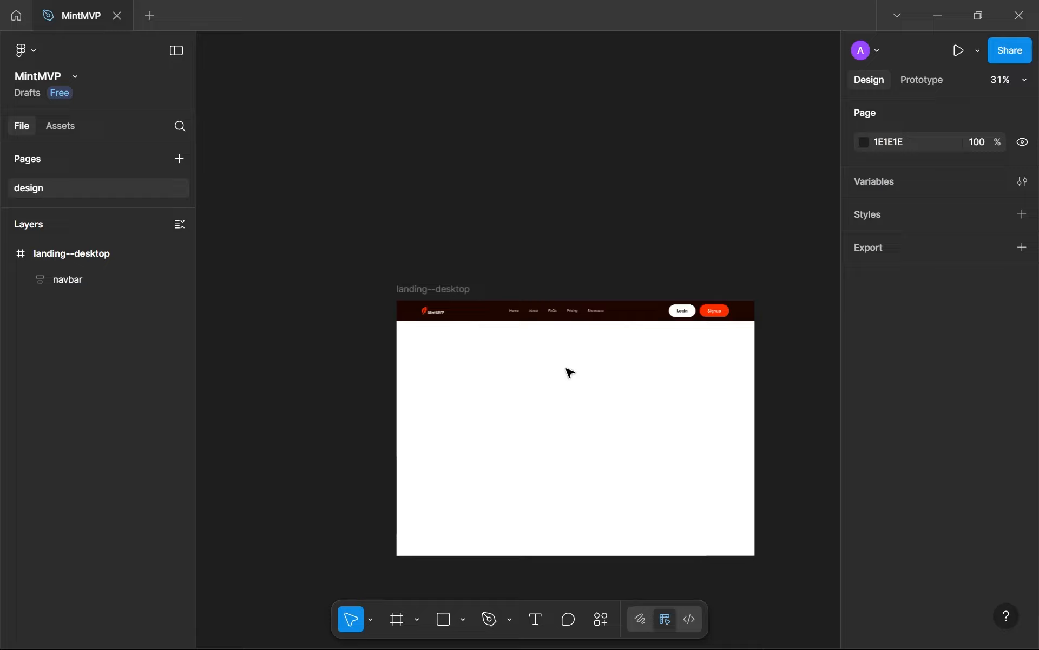
scroll(568, 371, up, 3)
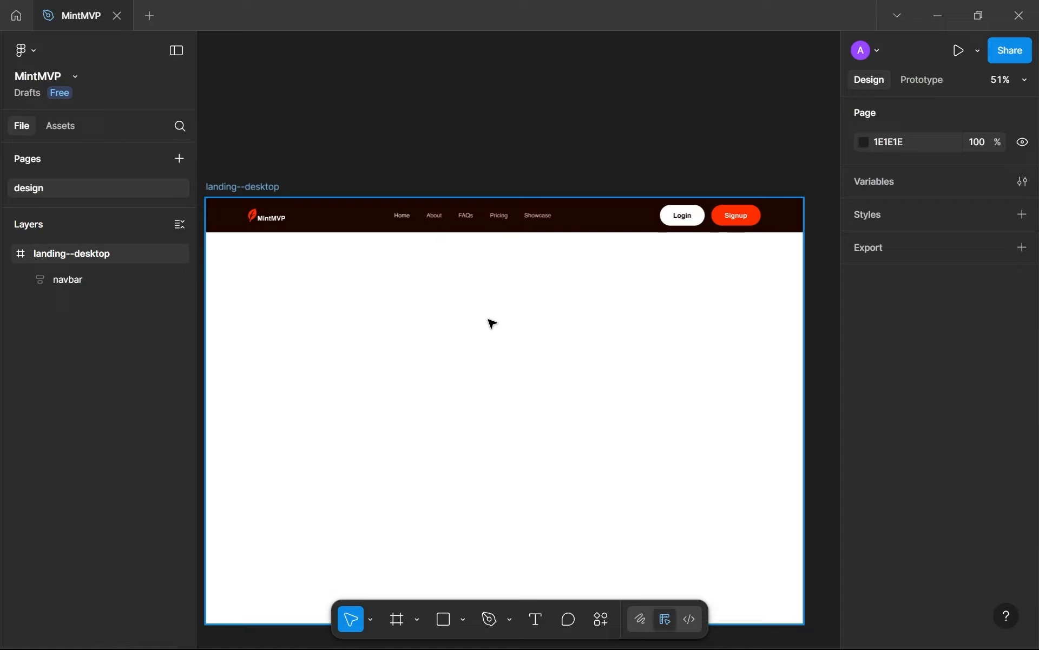
scroll(490, 325, down, 4)
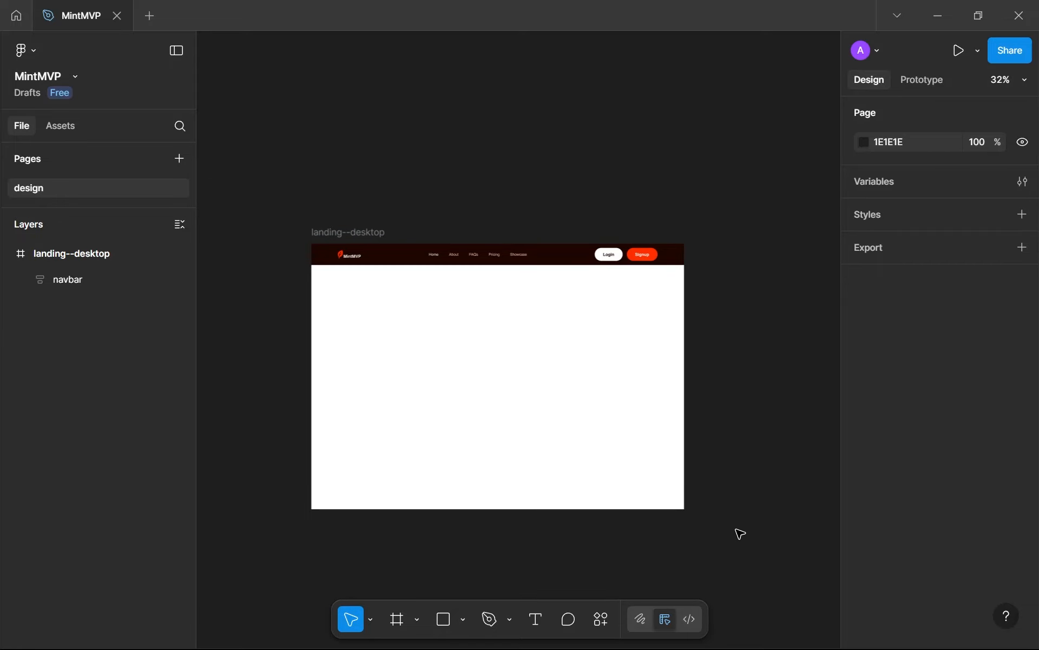
scroll(362, 267, up, 6)
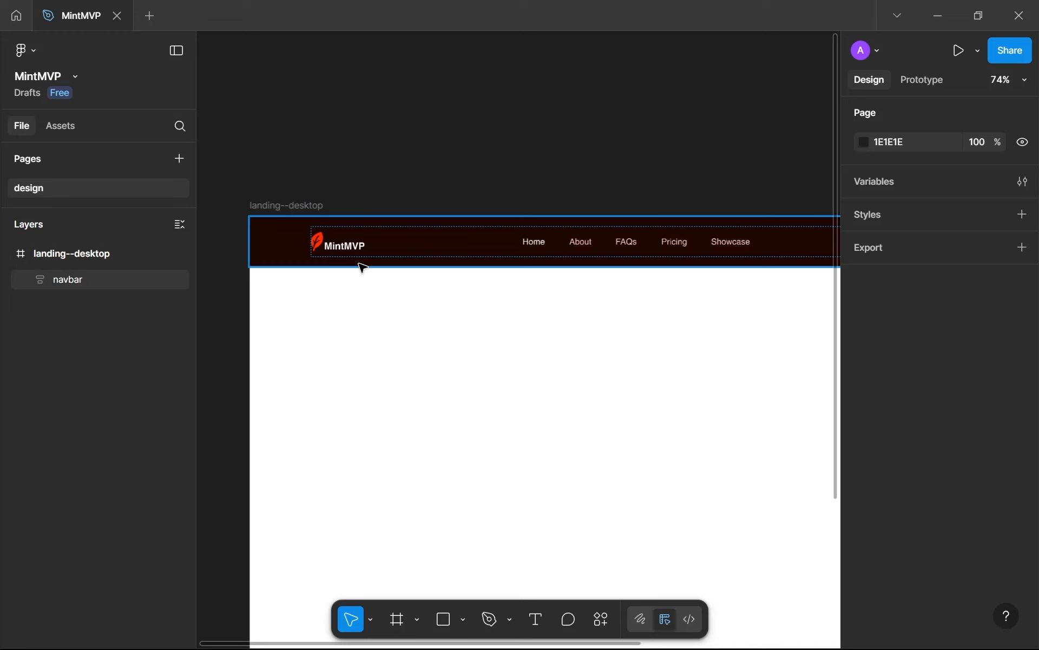
scroll(360, 276, down, 3)
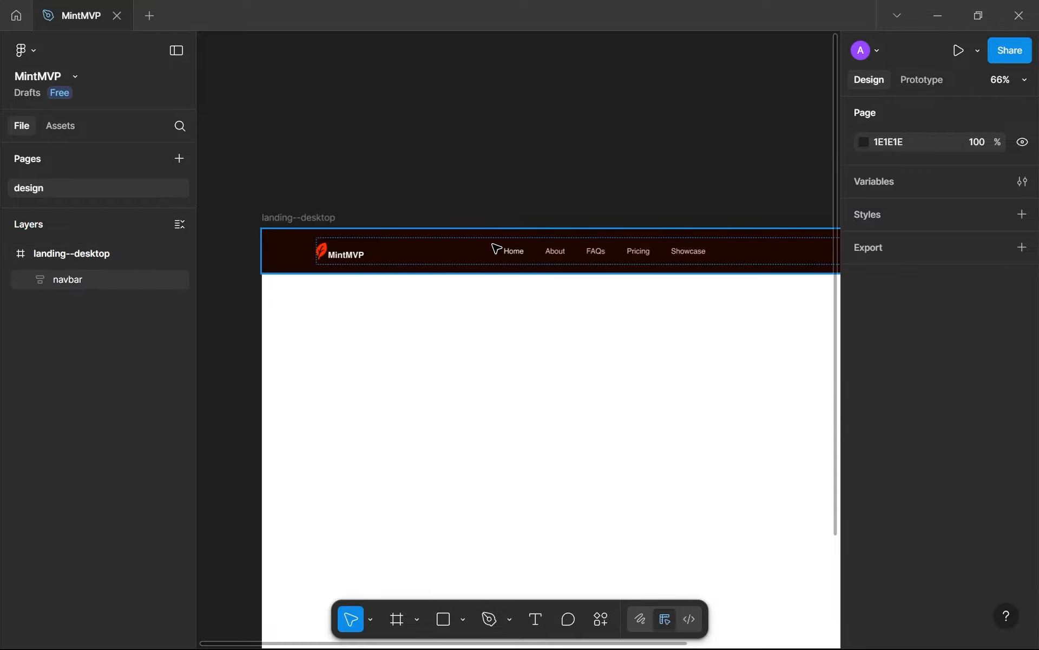
Check the height of the main frame inside the navbar and view the full landing page
double_click(493, 248)
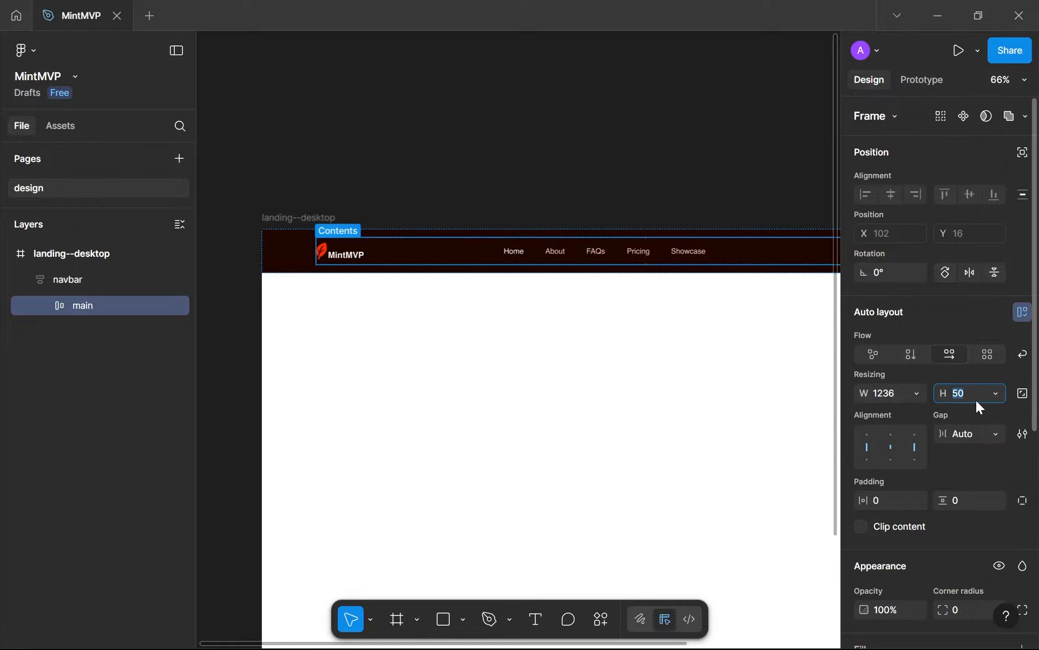
click(745, 423)
drag(745, 422, 596, 346)
scroll(586, 397, down, 2)
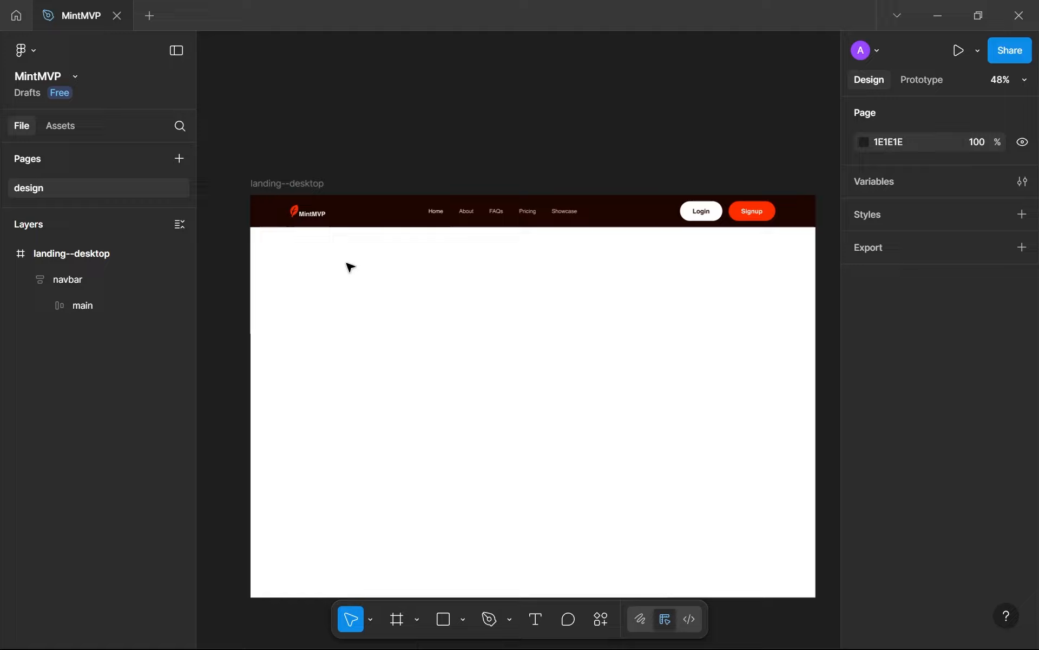
drag(342, 258, 693, 521)
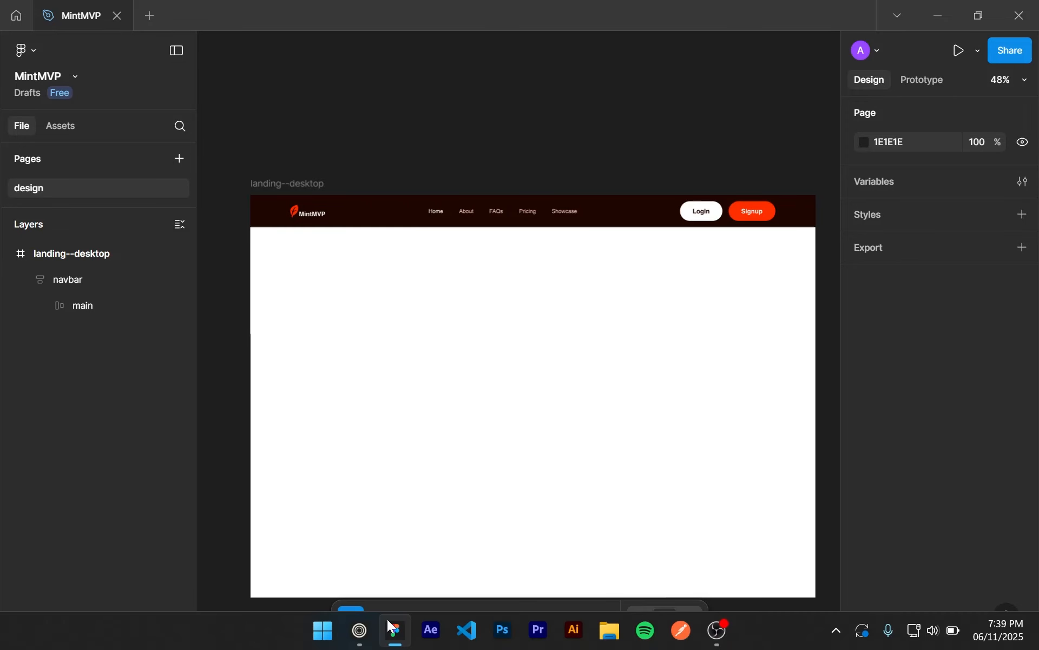
Switch to the existing landing page website and compare its header with the redesigned navbar in Figma
key(alt+Tab)
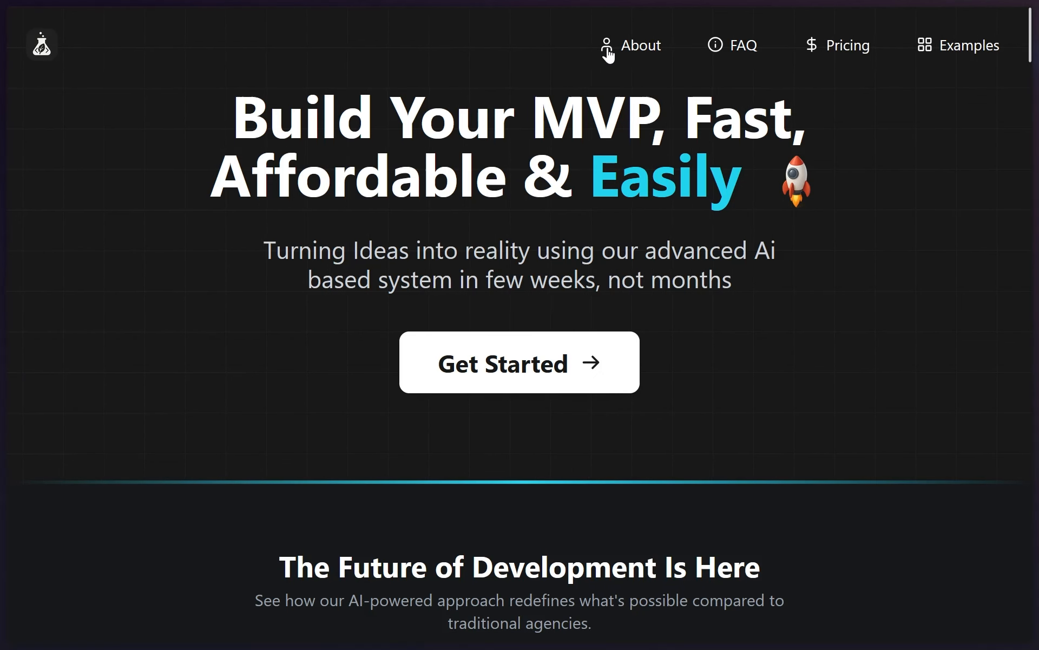
key(alt+Tab)
scroll(622, 170, up, 3)
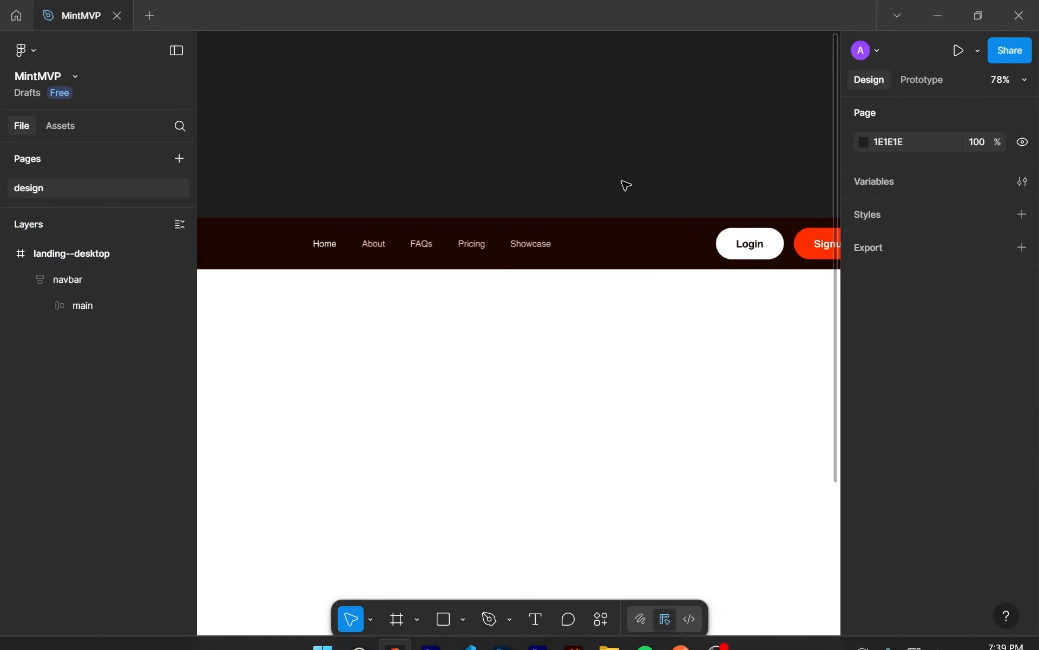
drag(624, 185, 538, 174)
scroll(663, 155, down, 1)
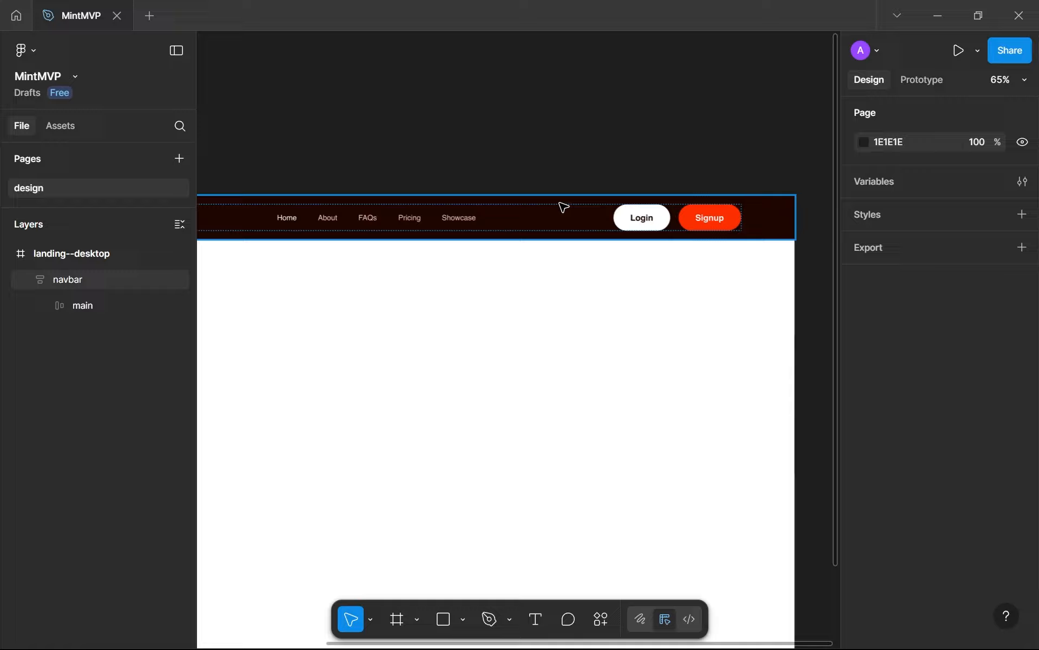
scroll(559, 206, left, 5)
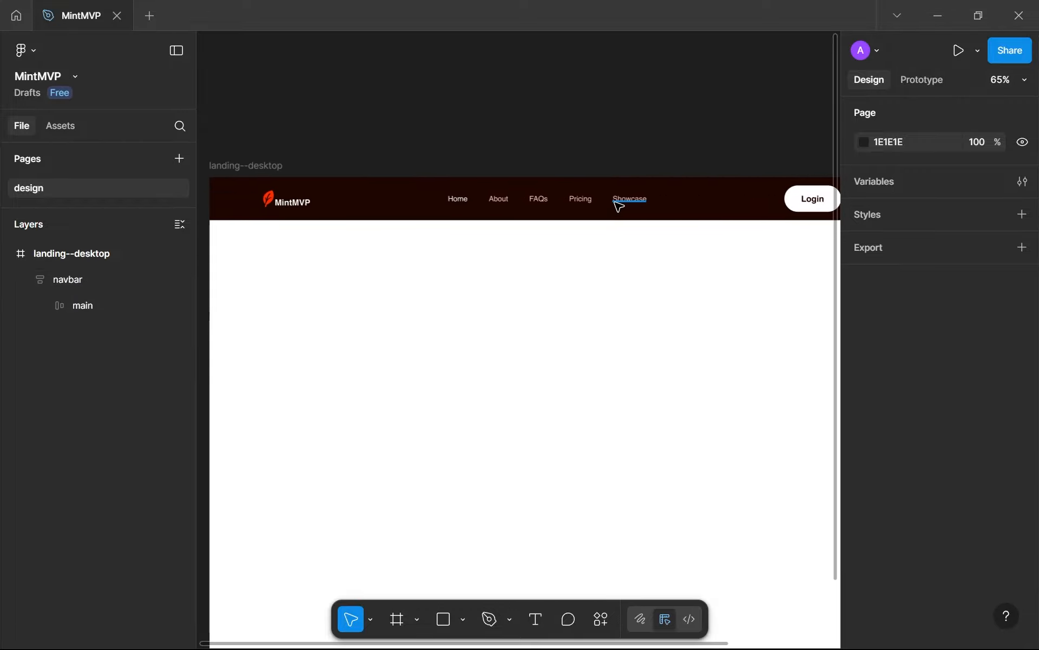
Compare the redesigned MintMVP logo in the navbar with the logo in the existing website's header
scroll(574, 208, up, 1)
key(super+1)
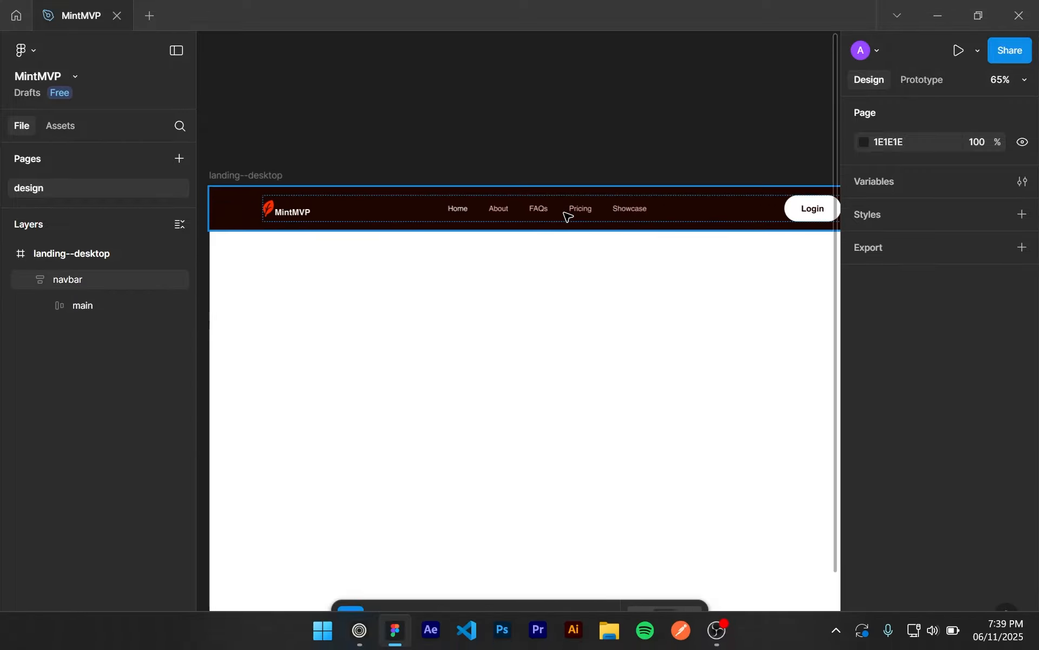
key(super+1)
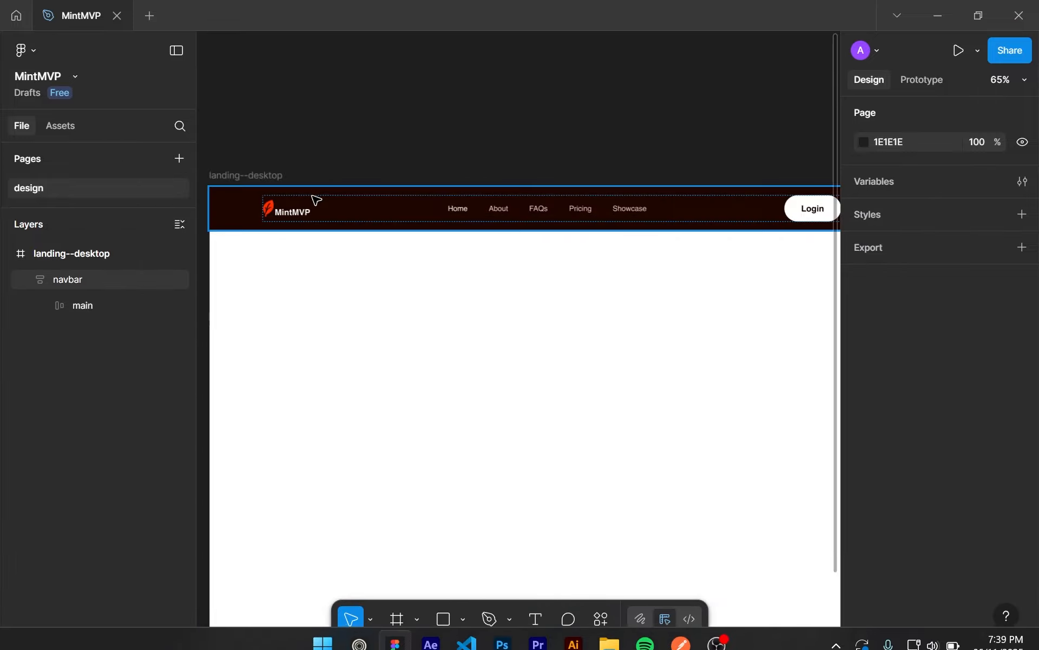
scroll(297, 219, up, 5)
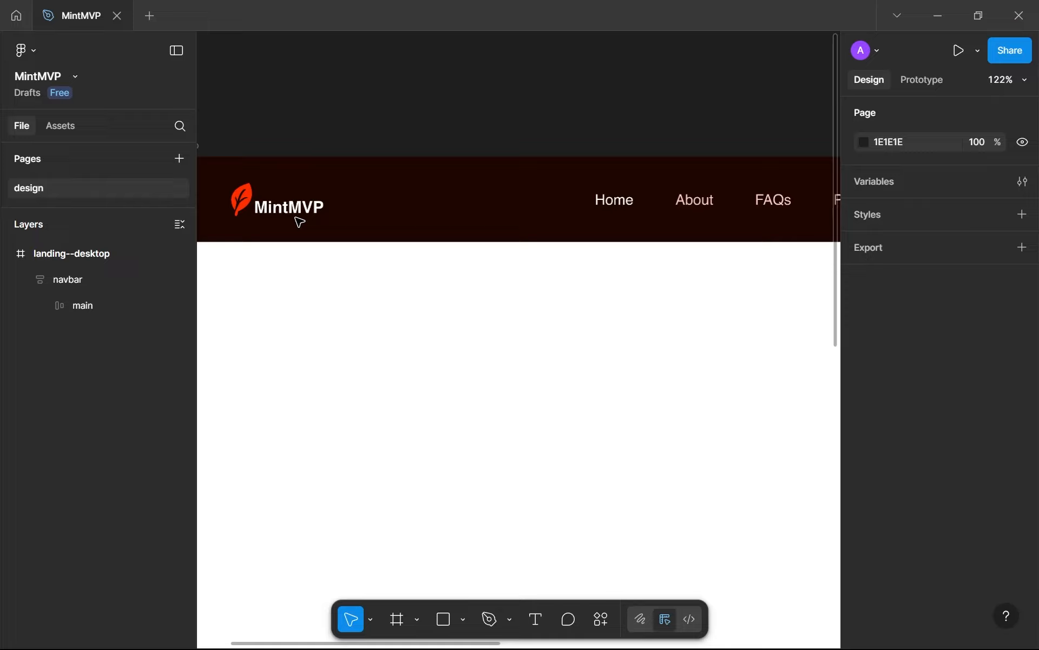
scroll(408, 253, down, 3)
scroll(379, 255, right, 2)
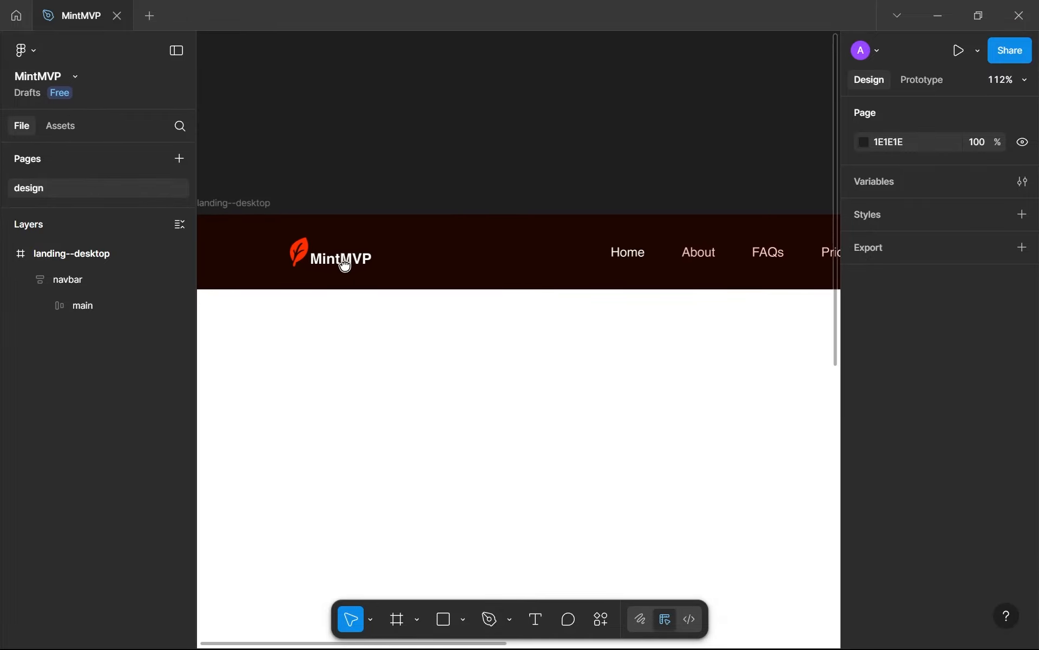
click(348, 267)
key(super+1)
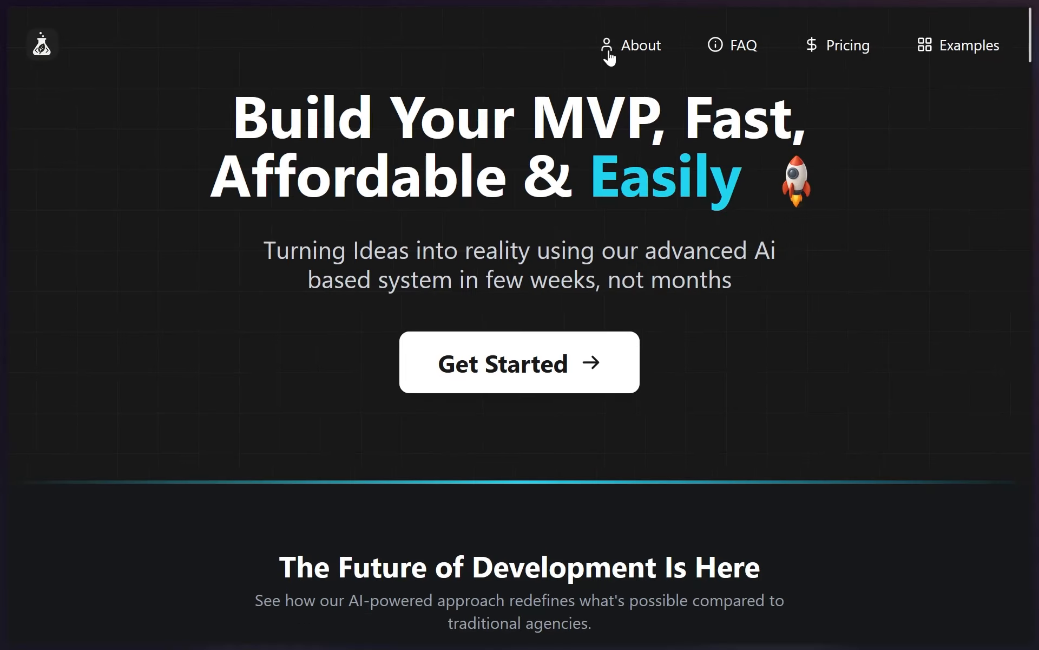
key(super+1)
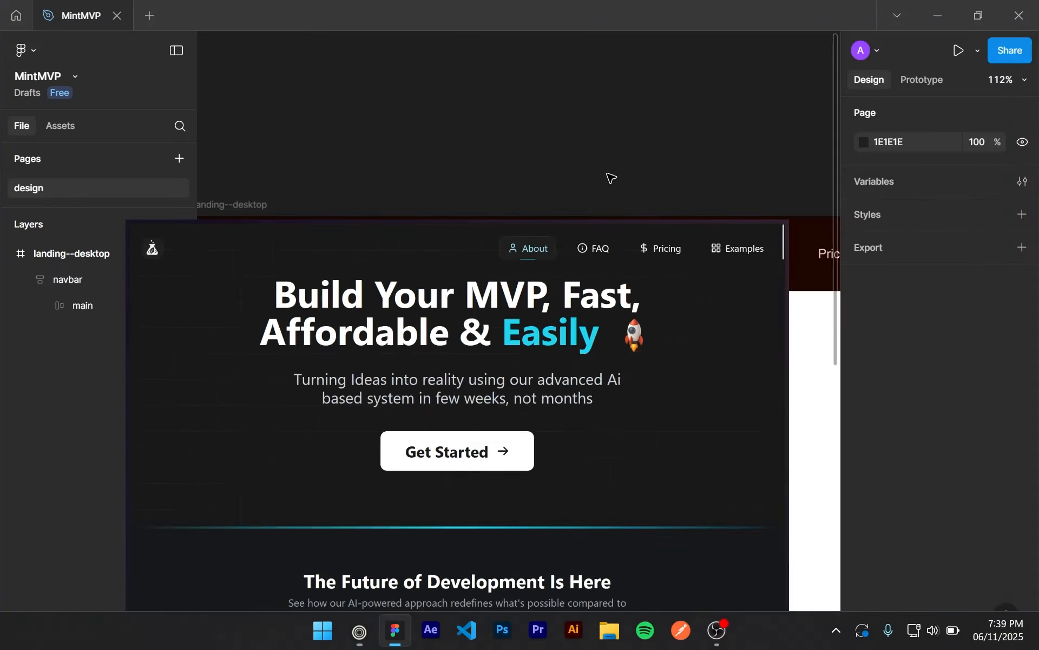
Compare the redesigned navbar's page links with the icon-labelled links on the existing website
scroll(557, 294, up, 4)
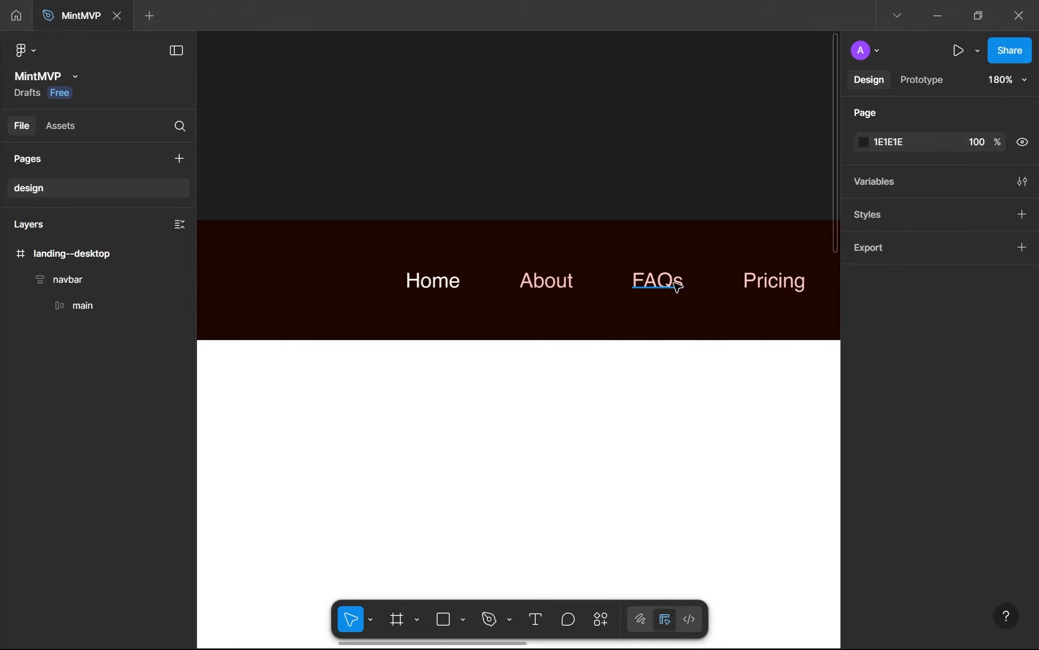
scroll(661, 287, right, 2)
scroll(688, 280, down, 3)
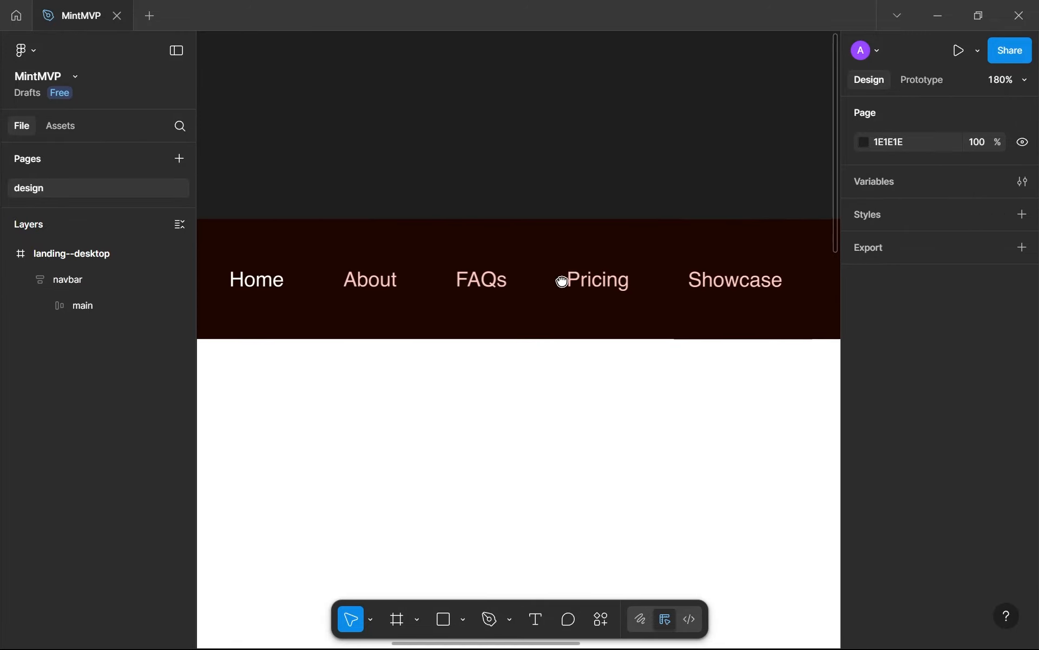
scroll(592, 290, down, 4)
drag(563, 305, 411, 307)
key(alt+Tab)
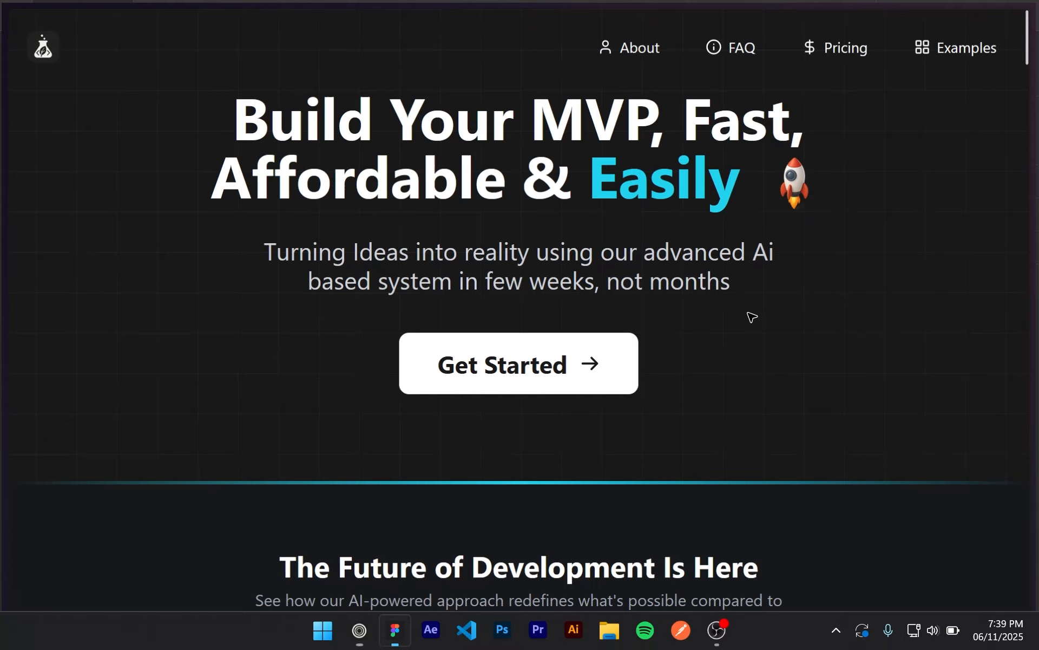
key(alt+Tab)
Examine the navbar's Login and Signup buttons up close and within the full landing page
scroll(738, 285, up, 5)
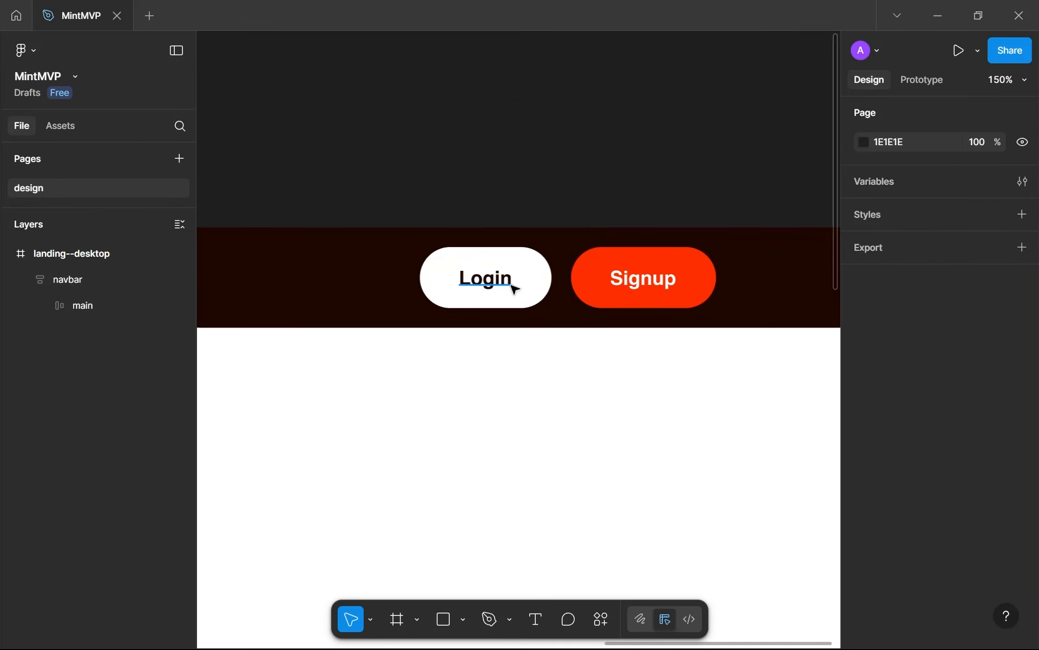
click(582, 298)
click(526, 382)
scroll(526, 381, down, 6)
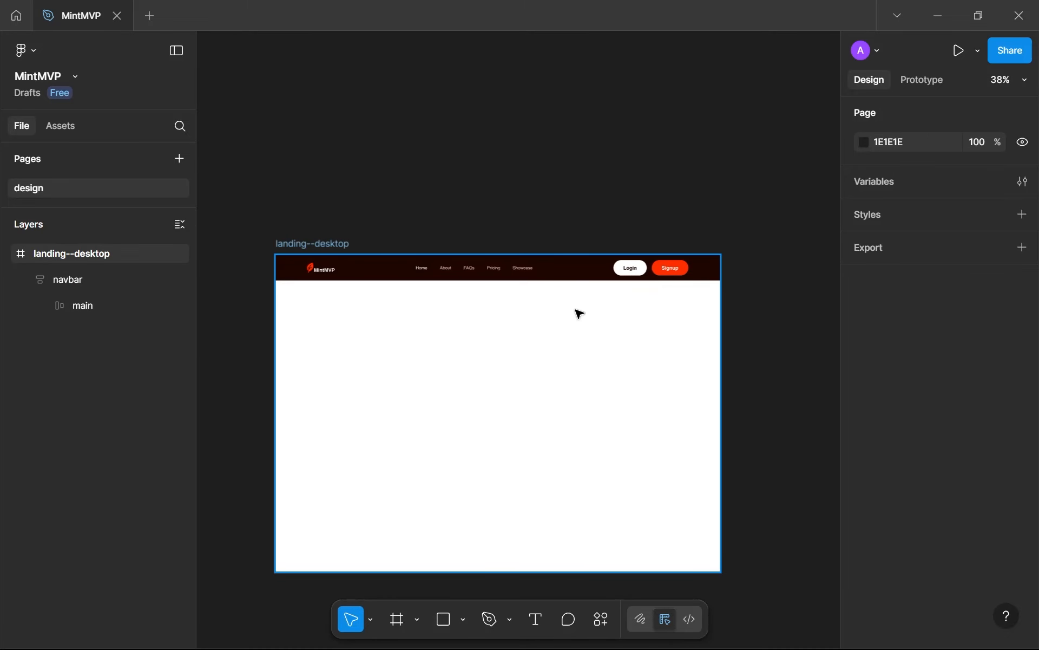
scroll(571, 341, up, 2)
drag(571, 341, 601, 275)
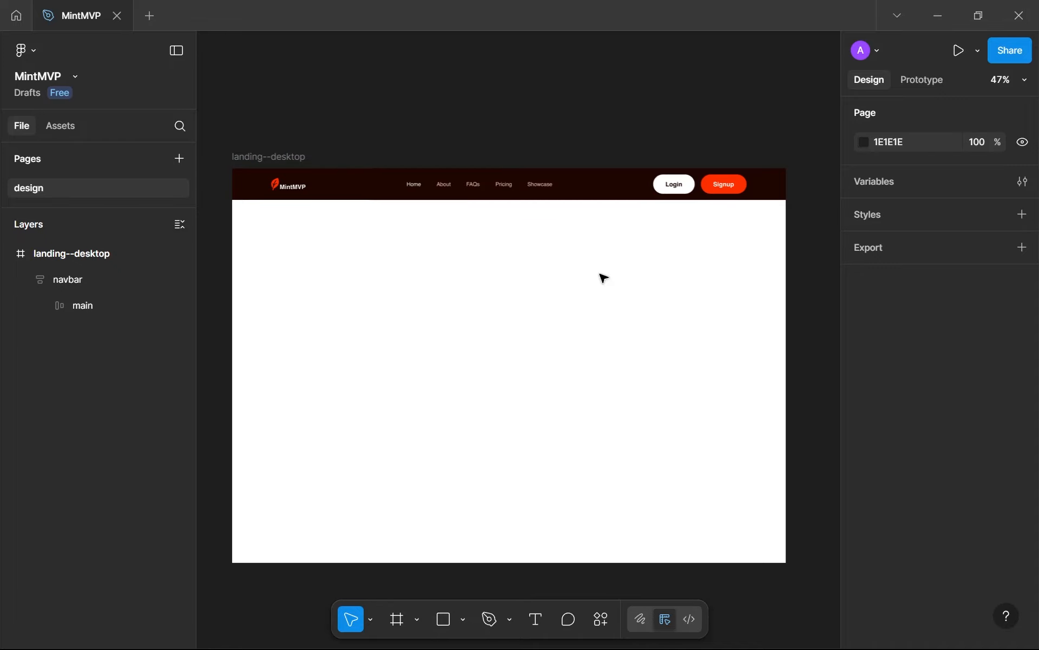
Switch to the existing website and examine its hero headline and subtitle text
key(super+1)
drag(233, 113, 823, 190)
click(890, 245)
drag(845, 298, 733, 283)
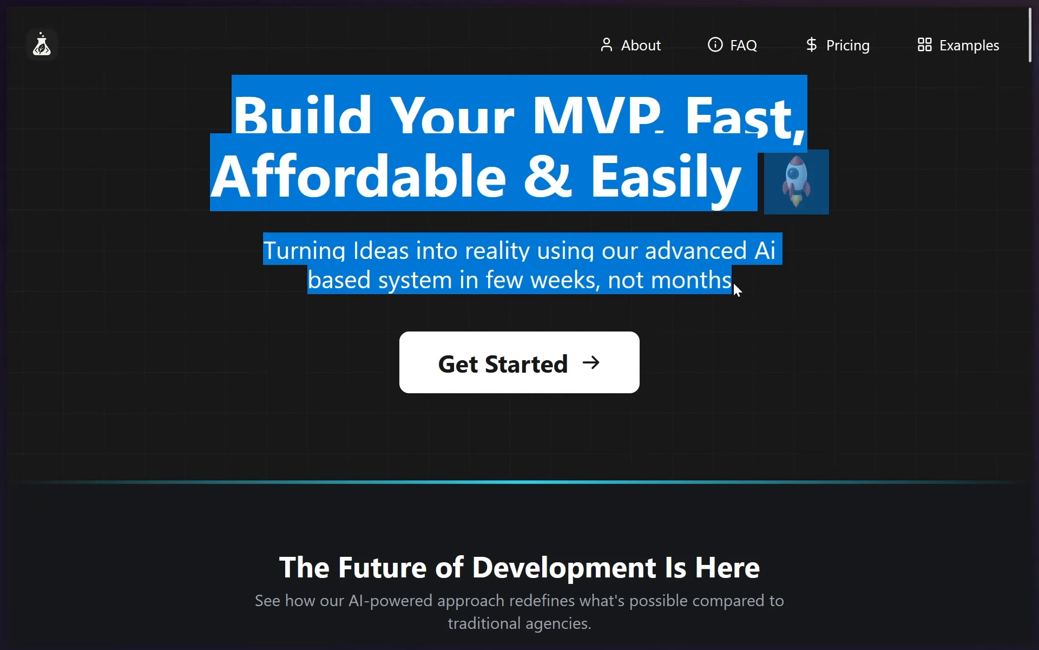
Return to Figma and collapse the landing--desktop frame in the layer list
key(super+2)
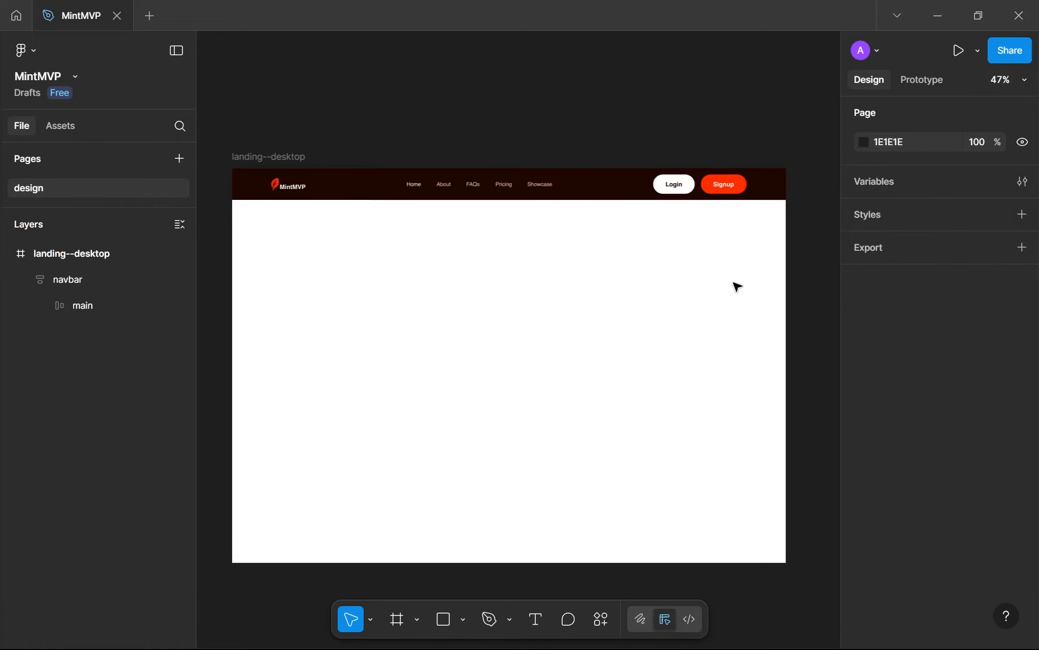
click(6, 254)
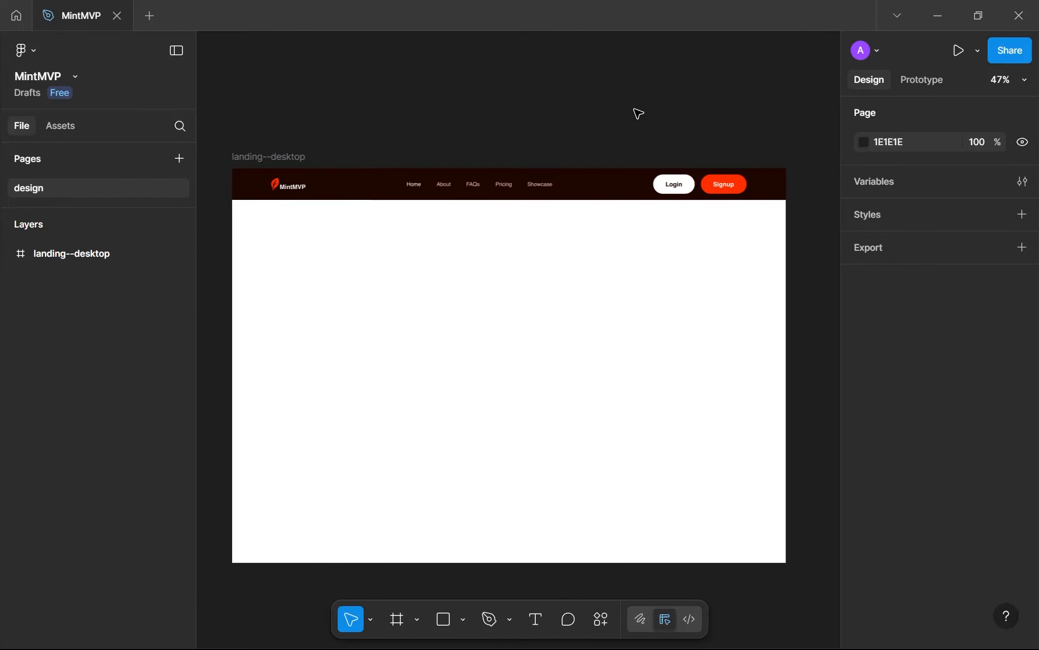